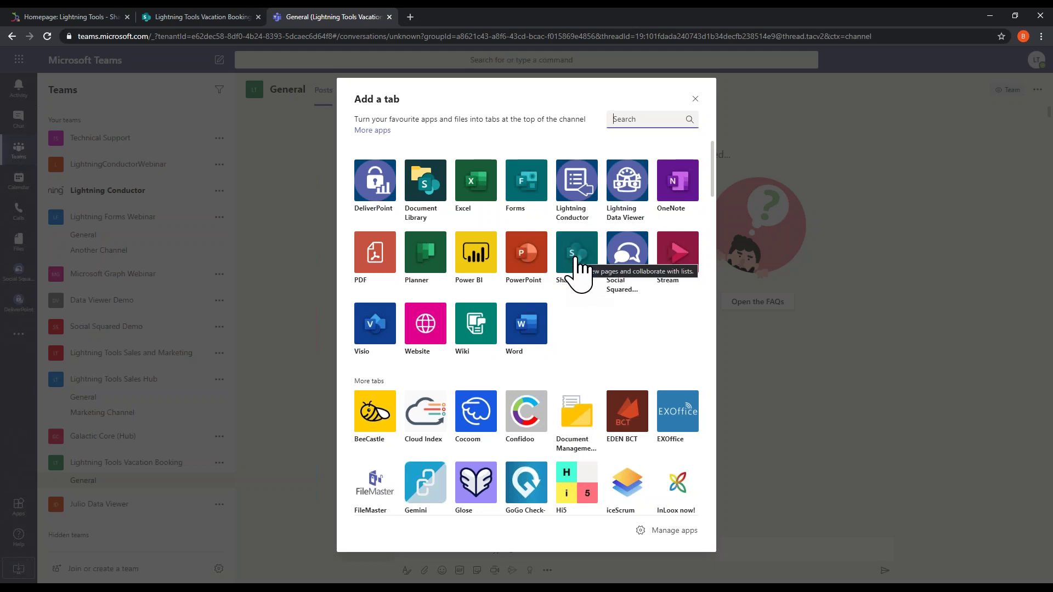
Step: Add the Allowances SharePoint list as a tab in the General channel, keeping the channel post about it enabled
left_click(578, 254)
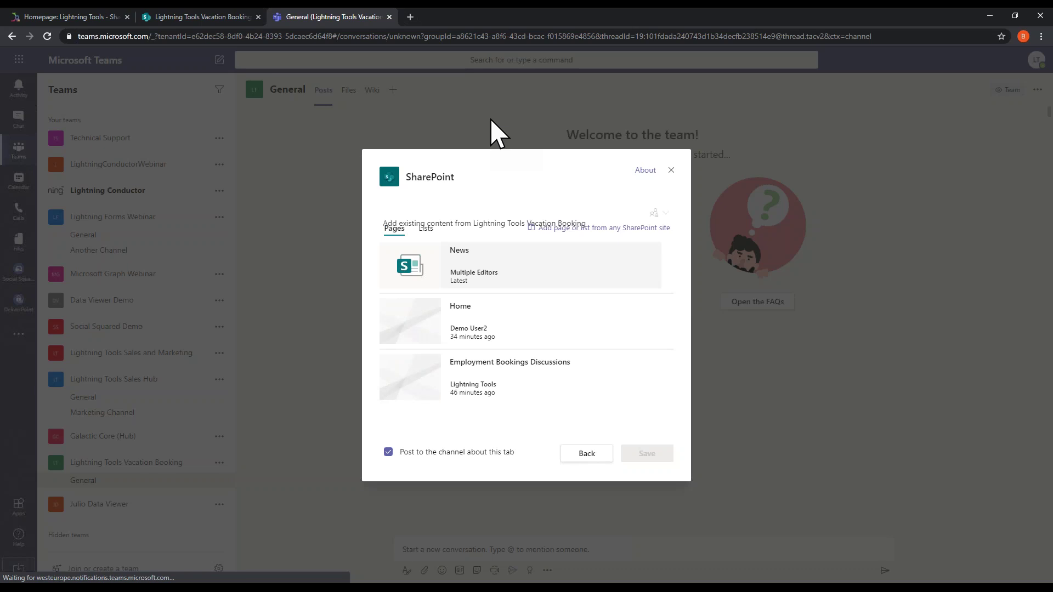
left_click(426, 228)
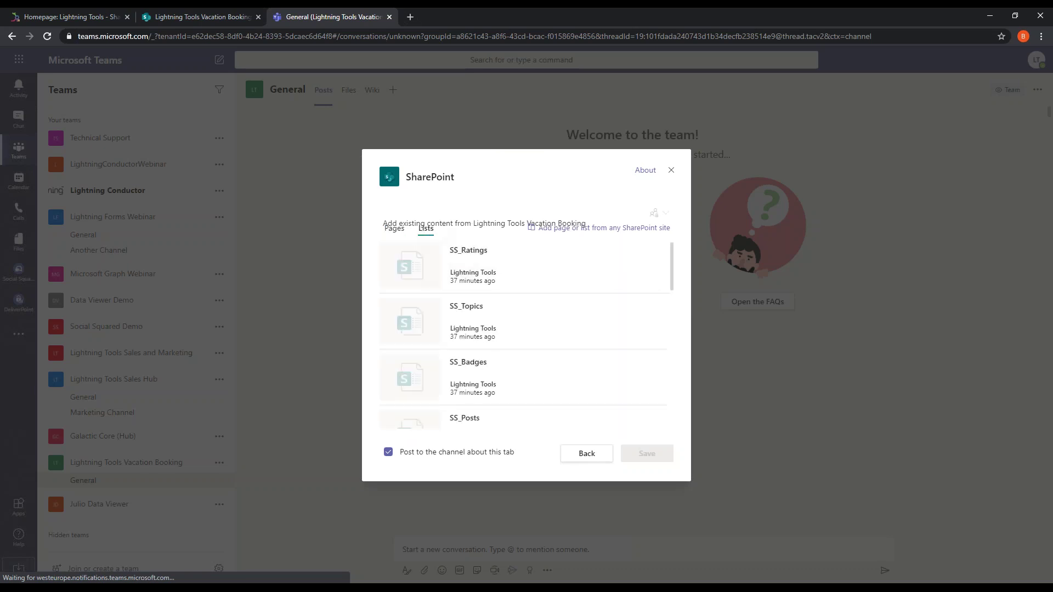
scroll(492, 275, "down", 4)
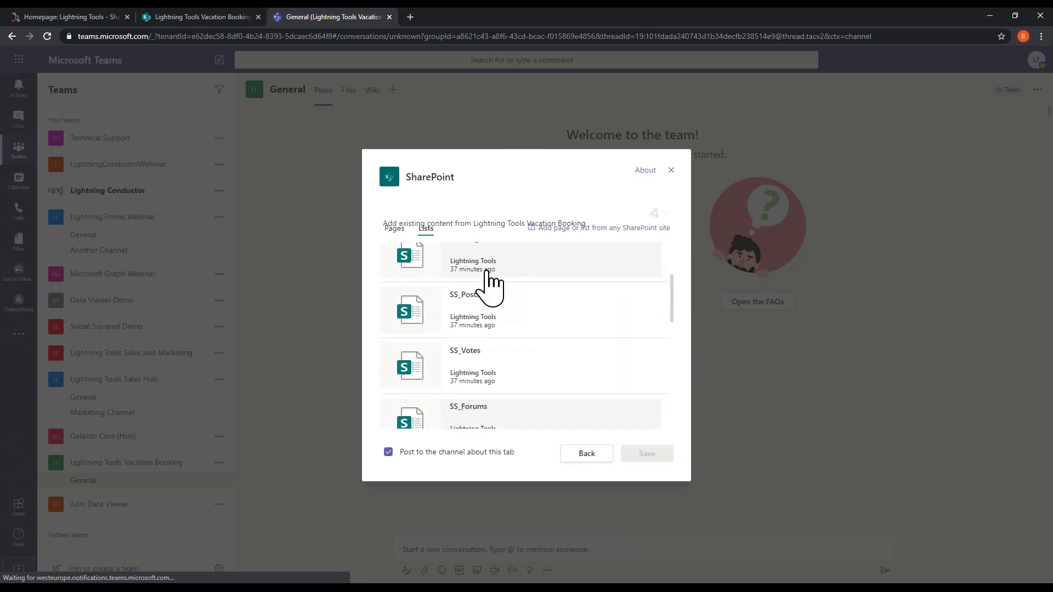
scroll(527, 335, "down", 4)
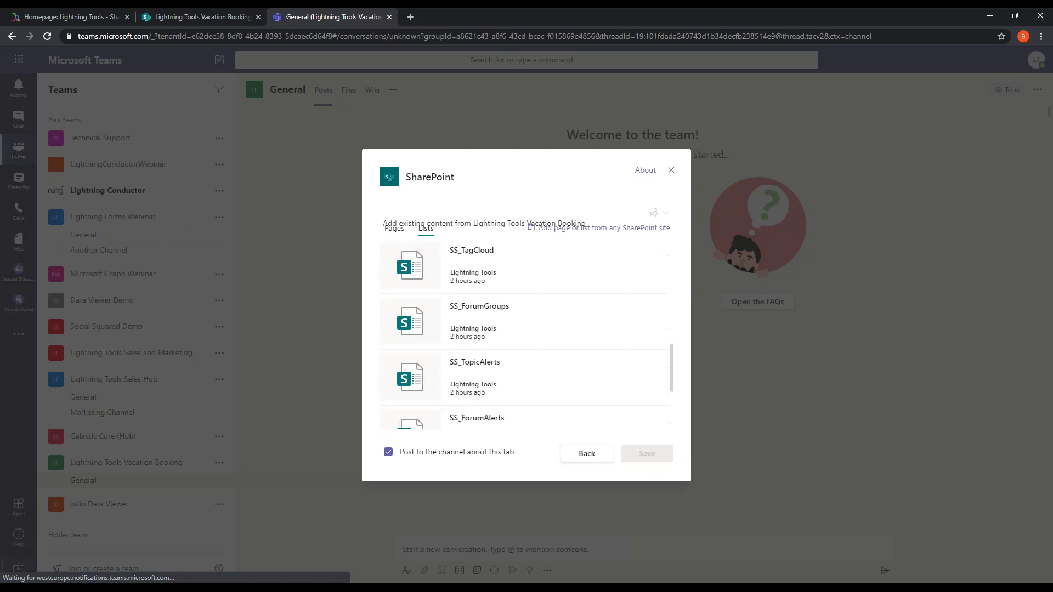
scroll(422, 278, "down", 3)
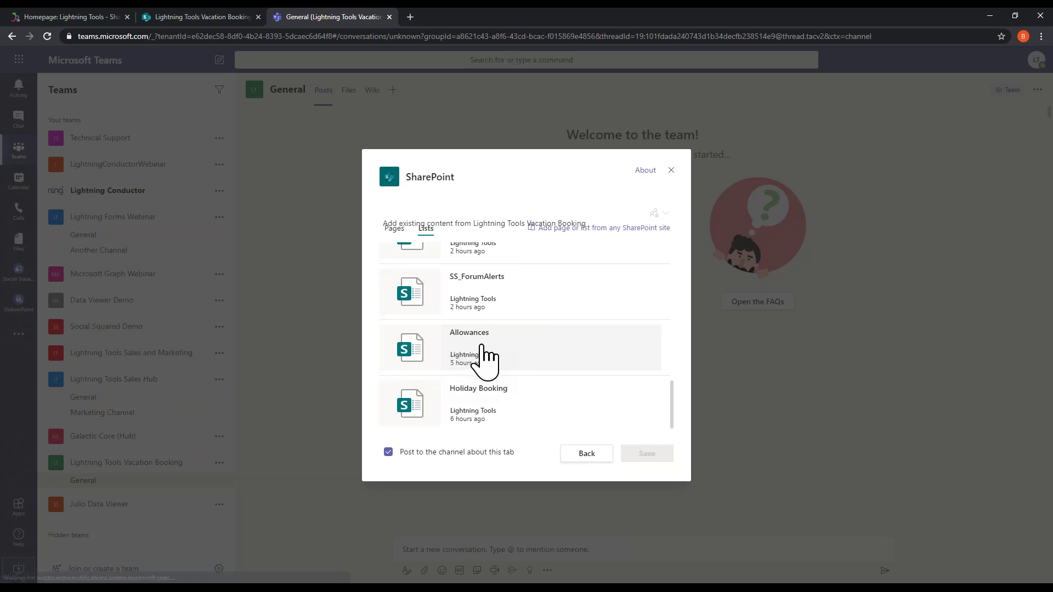
left_click(487, 352)
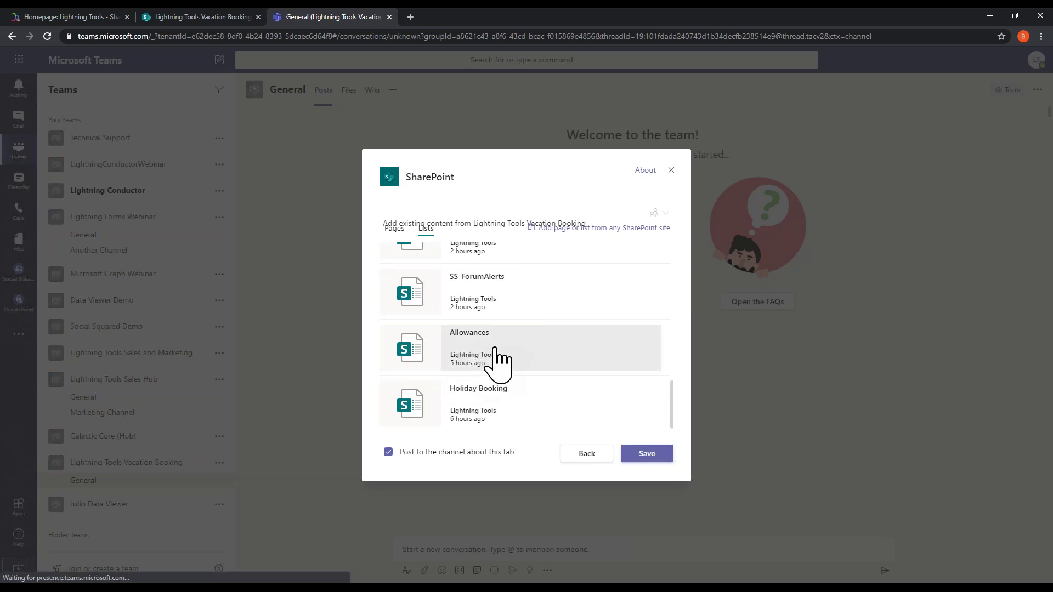
left_click(649, 462)
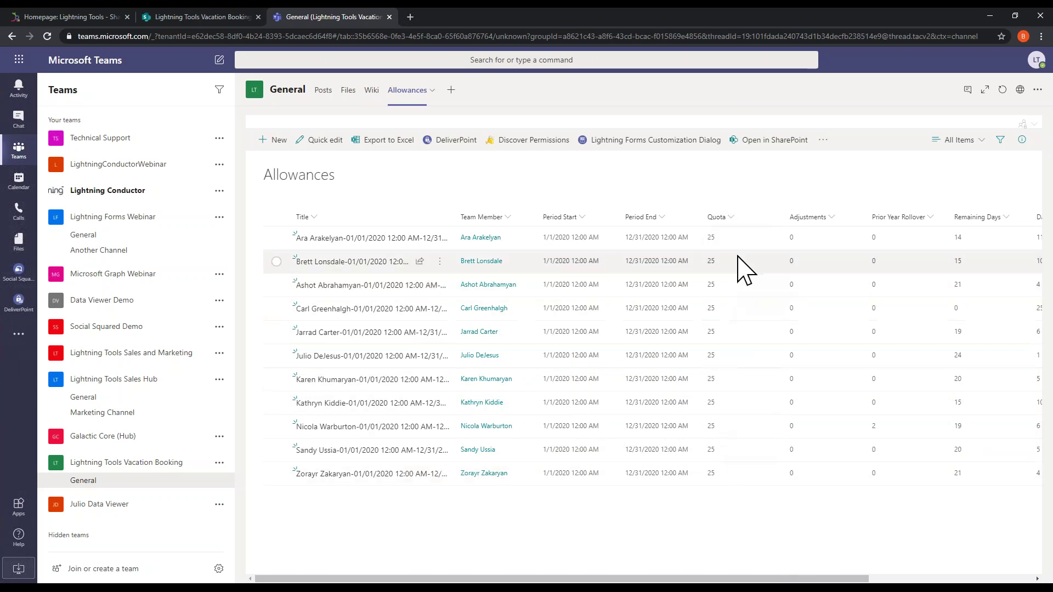
Step: Start a new item in the Allowances list and look through its Employee and Allocation tabs
left_click_drag(799, 581, 864, 580)
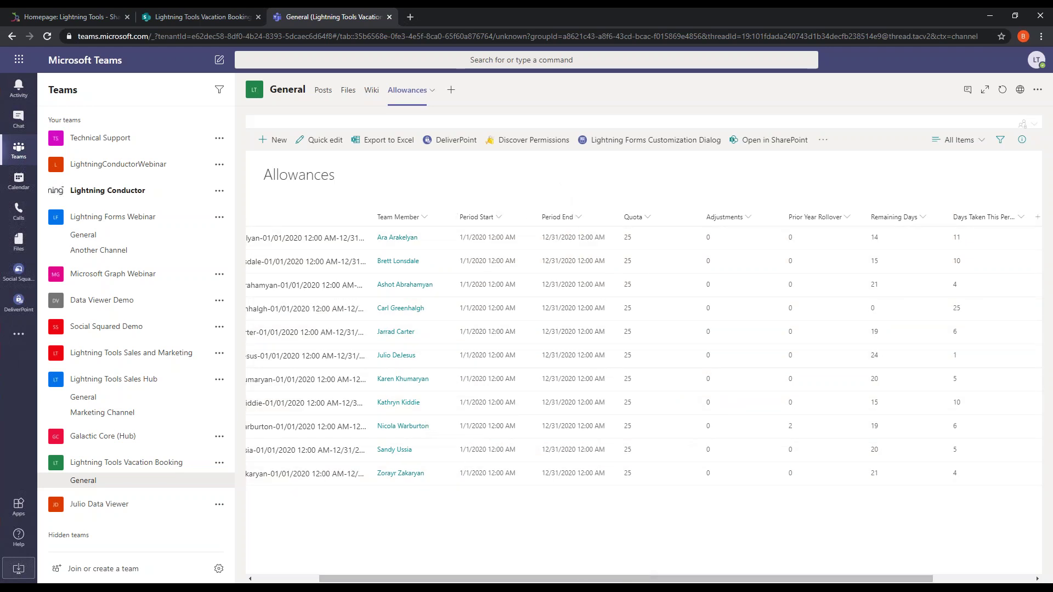
left_click_drag(623, 583, 426, 583)
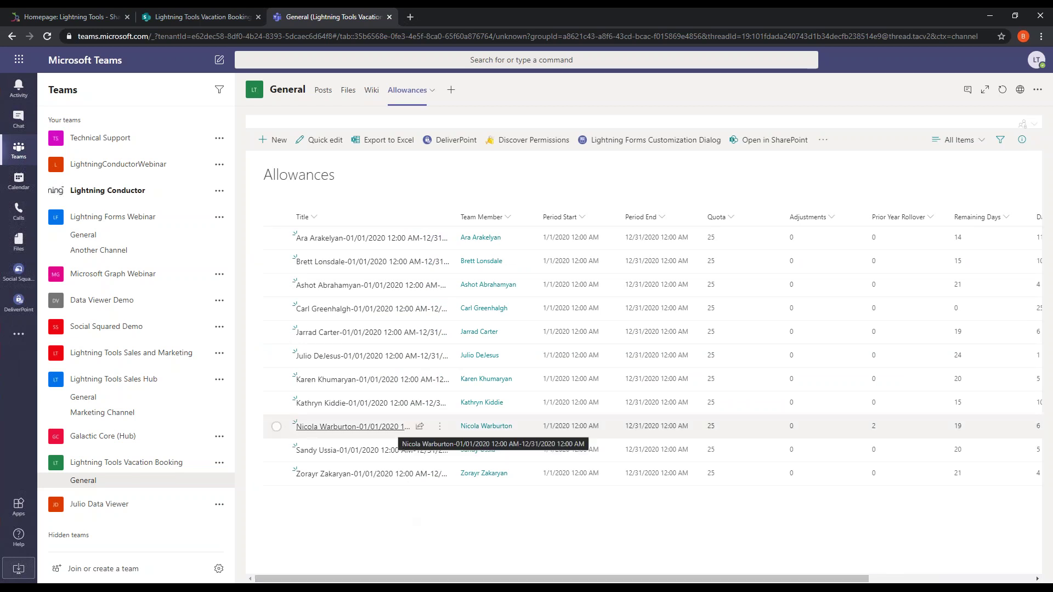
left_click(267, 159)
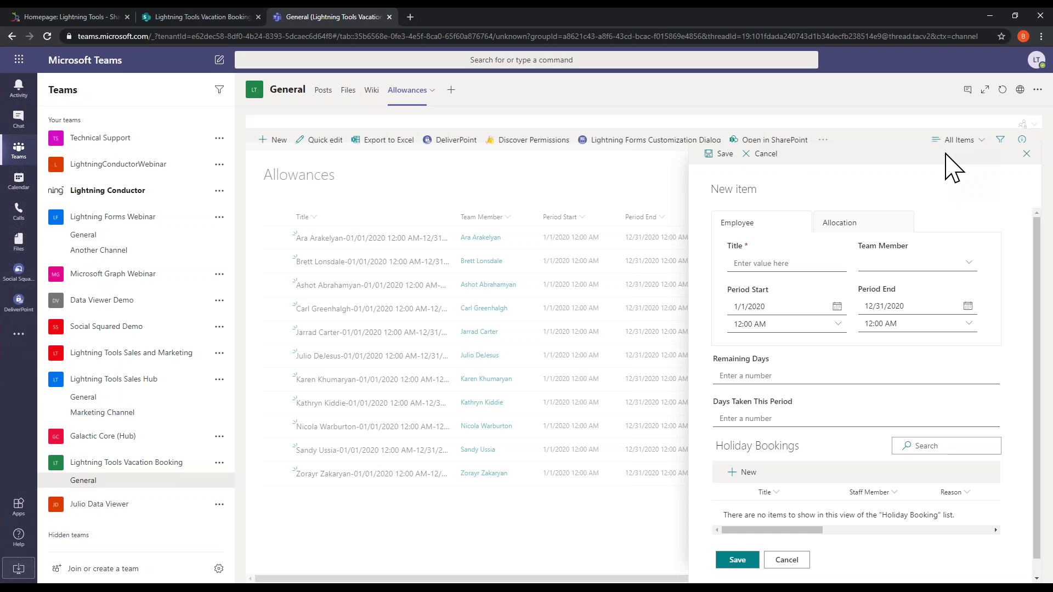
left_click(832, 229)
left_click(759, 228)
left_click(837, 230)
left_click(776, 226)
Step: Select the employee as the allowance item's Team Member and check the Allocation tab's fields
left_click(969, 262)
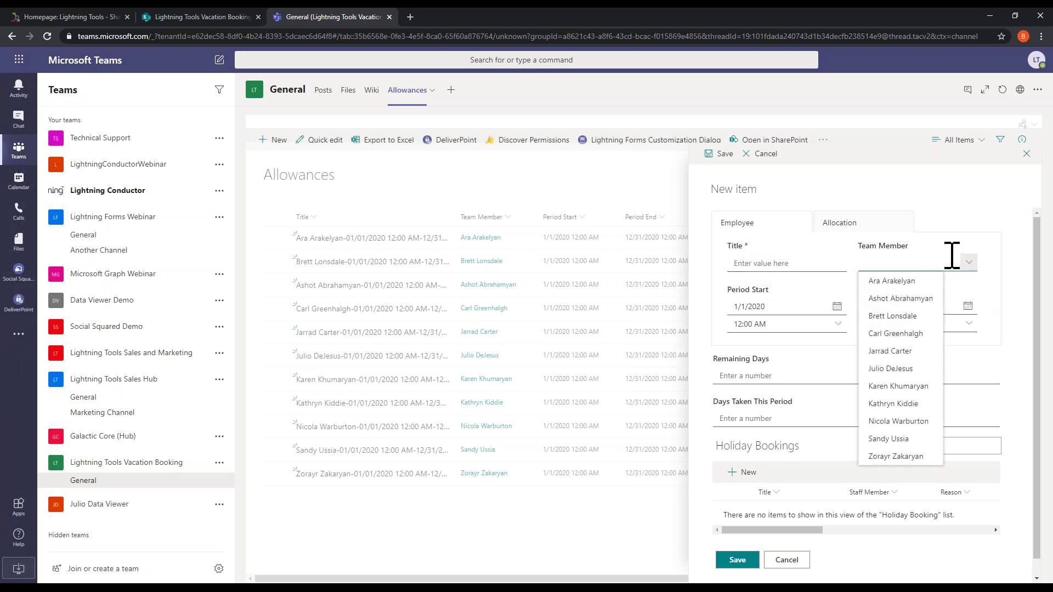
left_click(888, 439)
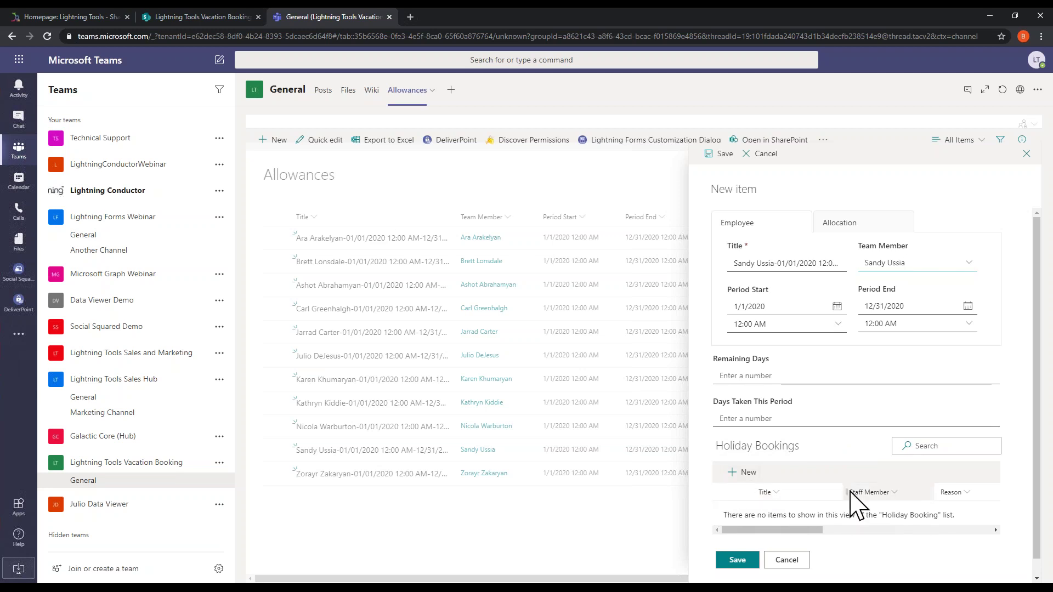
left_click(829, 224)
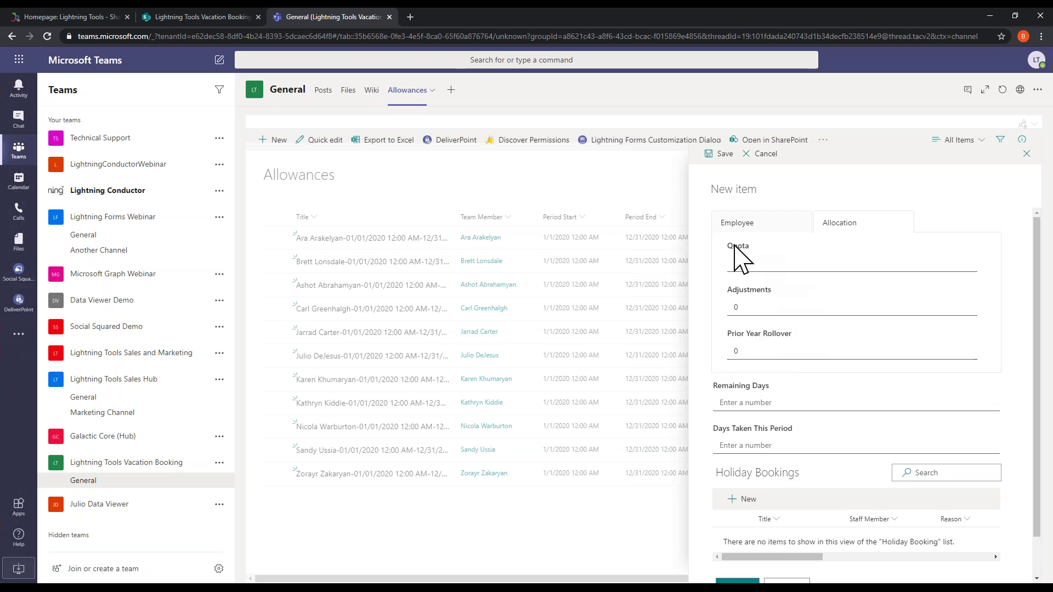
left_click(738, 225)
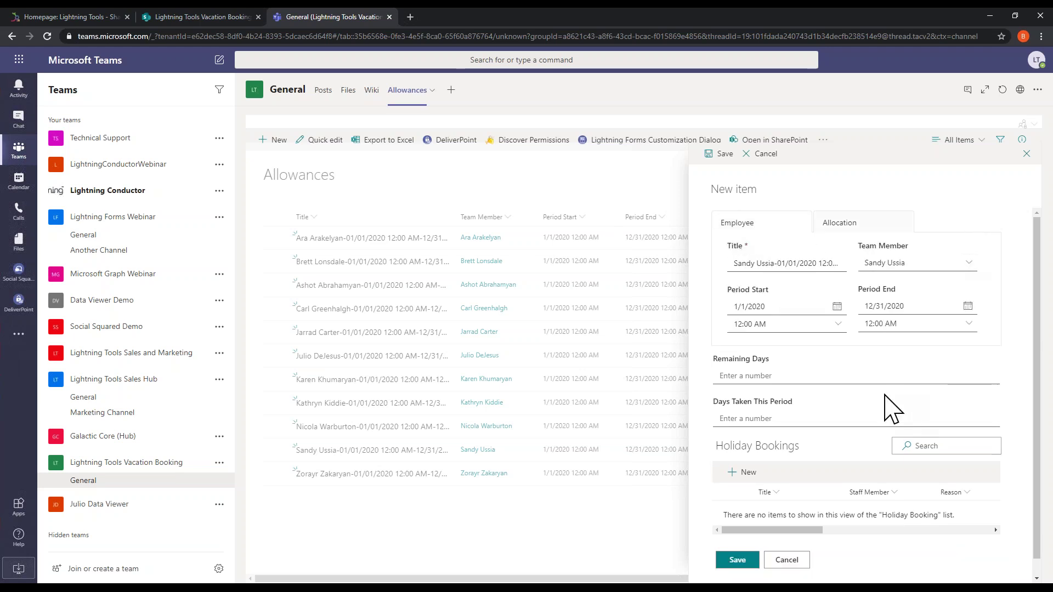
Step: Start a new holiday booking titled "Beach Holiday" for the same staff member, with the reason "Just because"
left_click(746, 474)
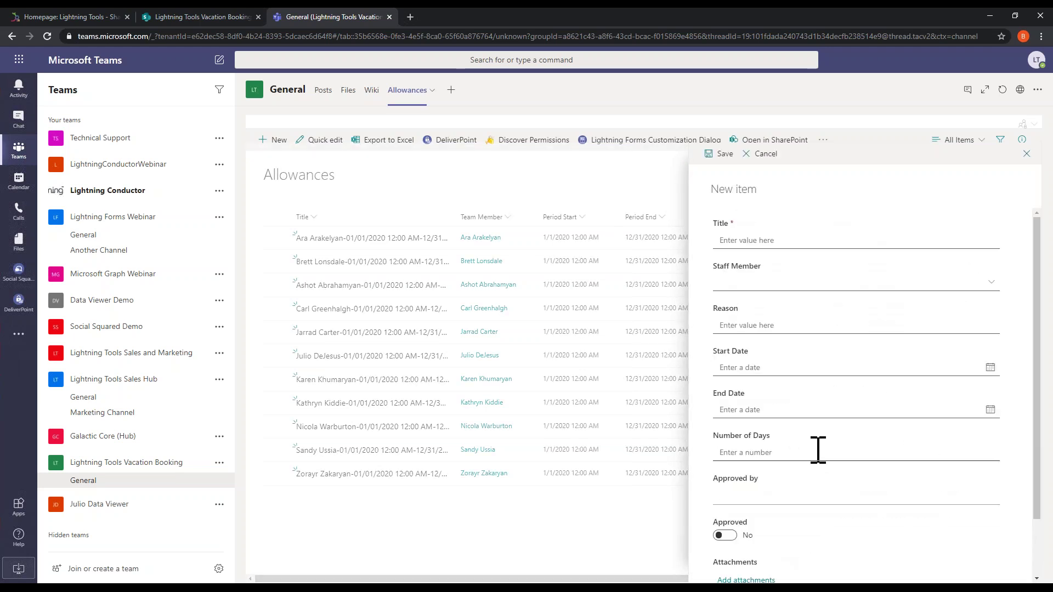
left_click(779, 241)
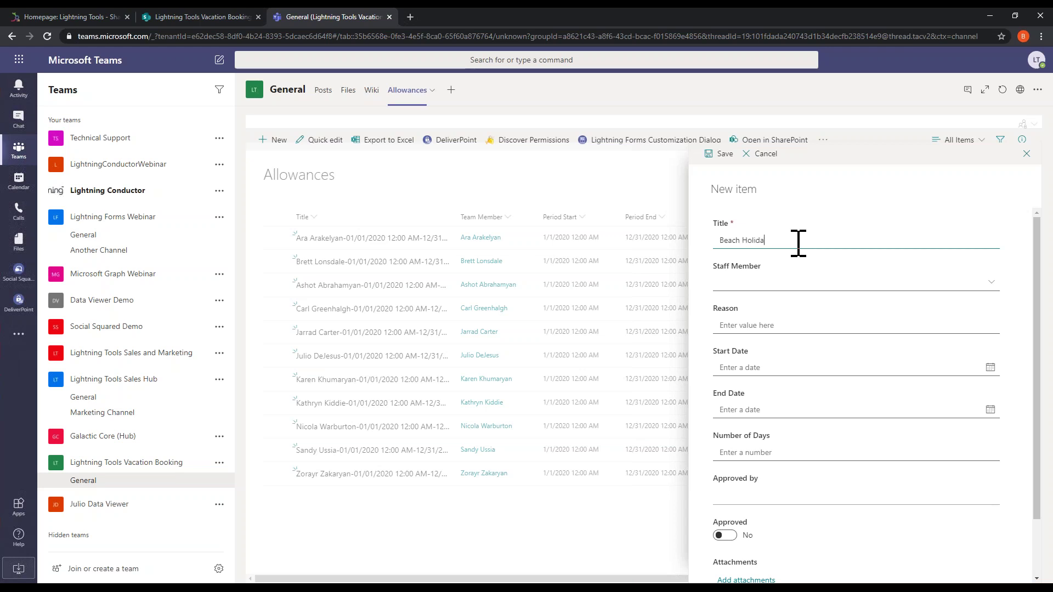
left_click(991, 282)
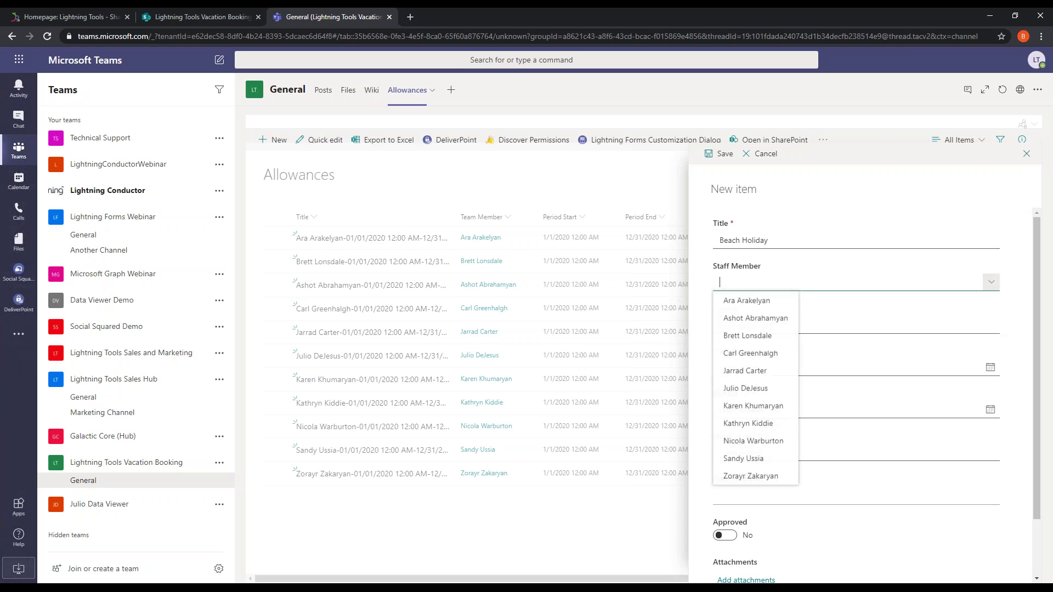
left_click(795, 472)
left_click(769, 324)
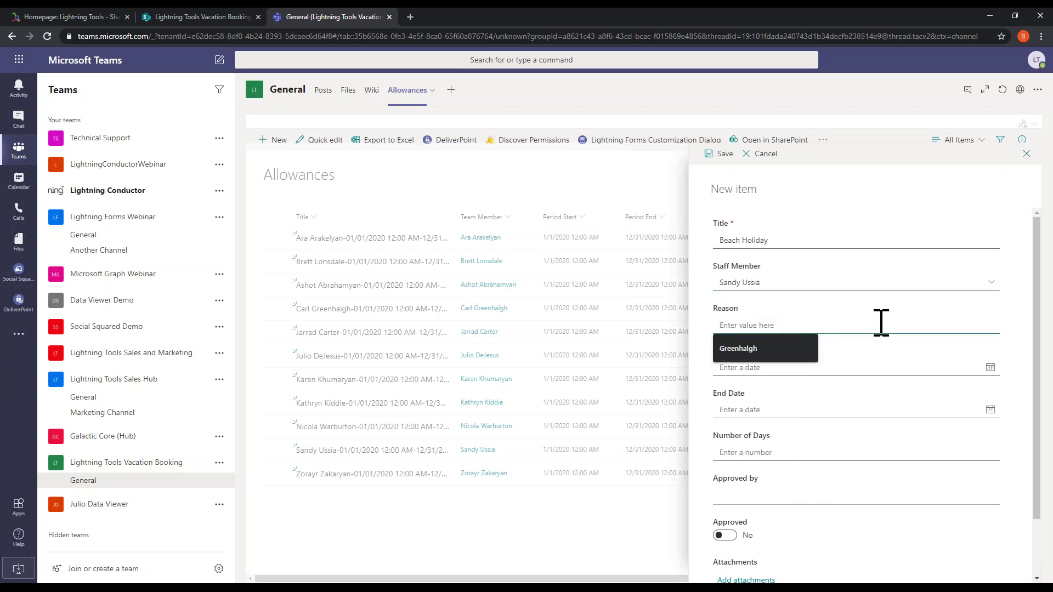
type("Just")
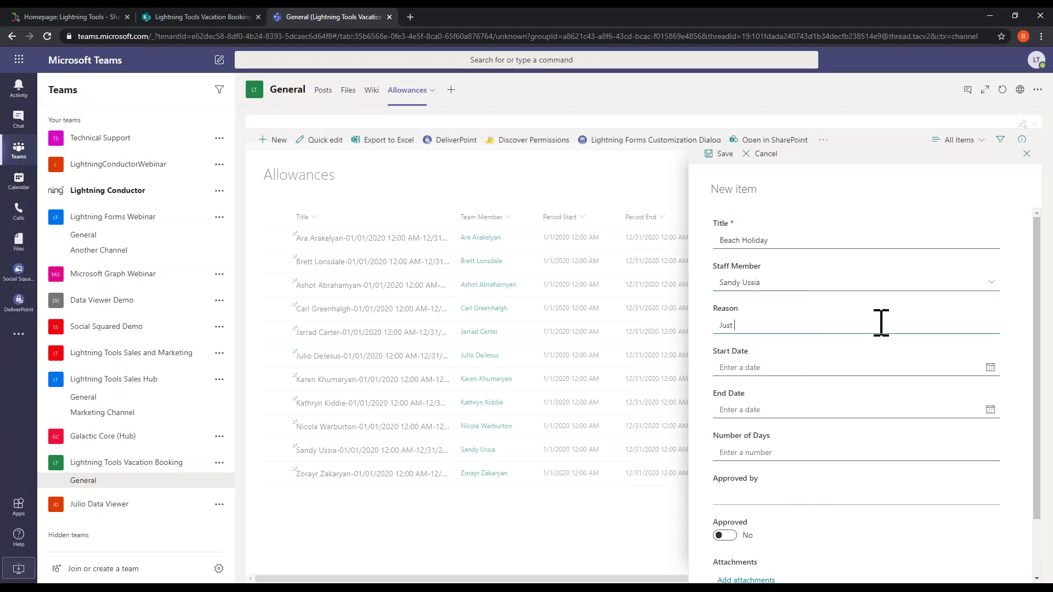
type(" because")
Step: Set the booking's start date to 6/28/2020, end date to 7/3/2020 and number of days to 5
left_click(987, 369)
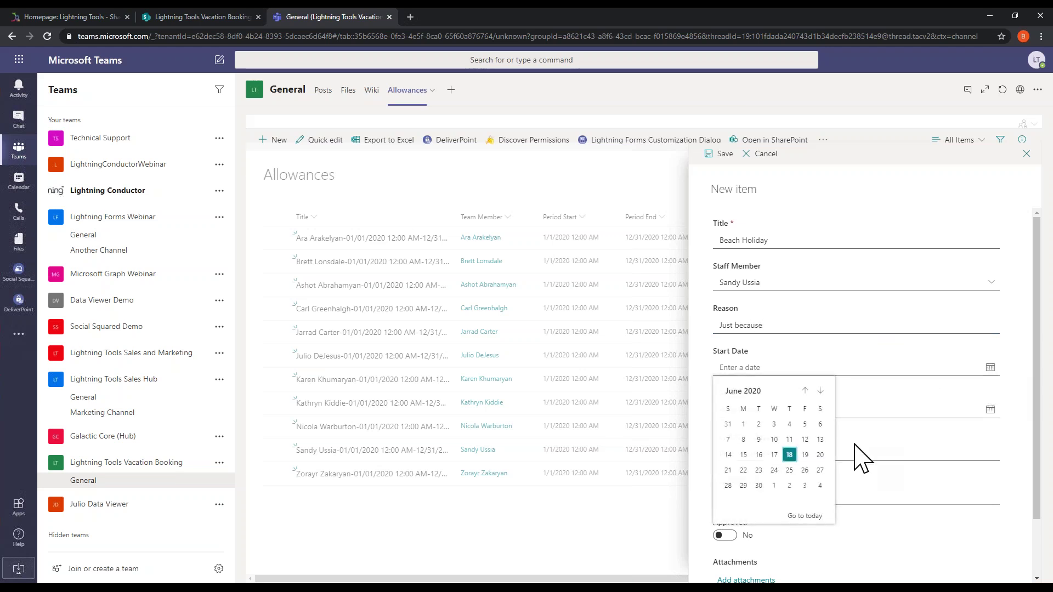
left_click(728, 486)
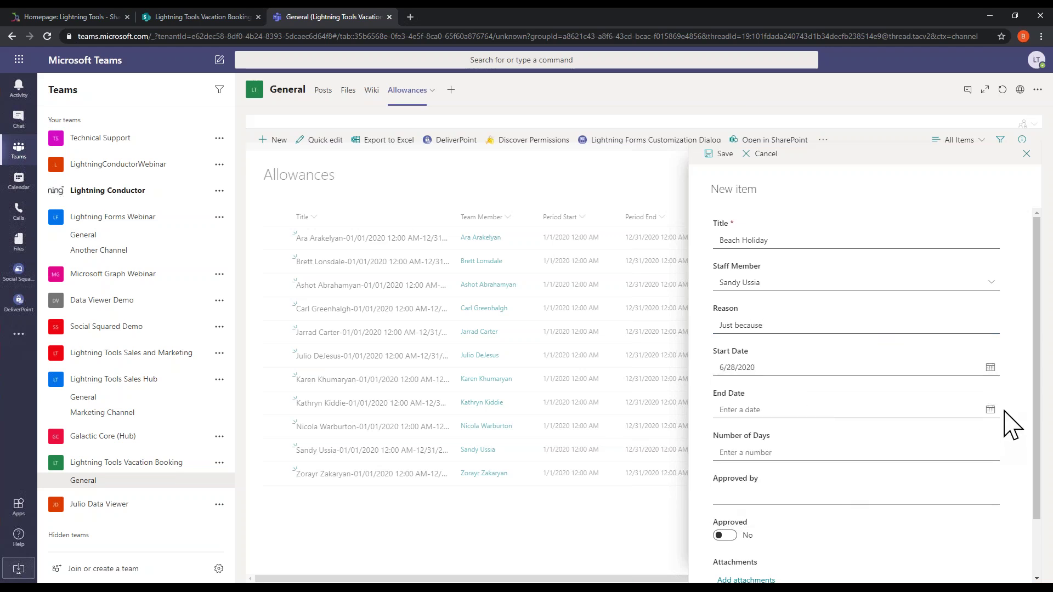
left_click(990, 411)
left_click(805, 528)
left_click(791, 448)
type("5")
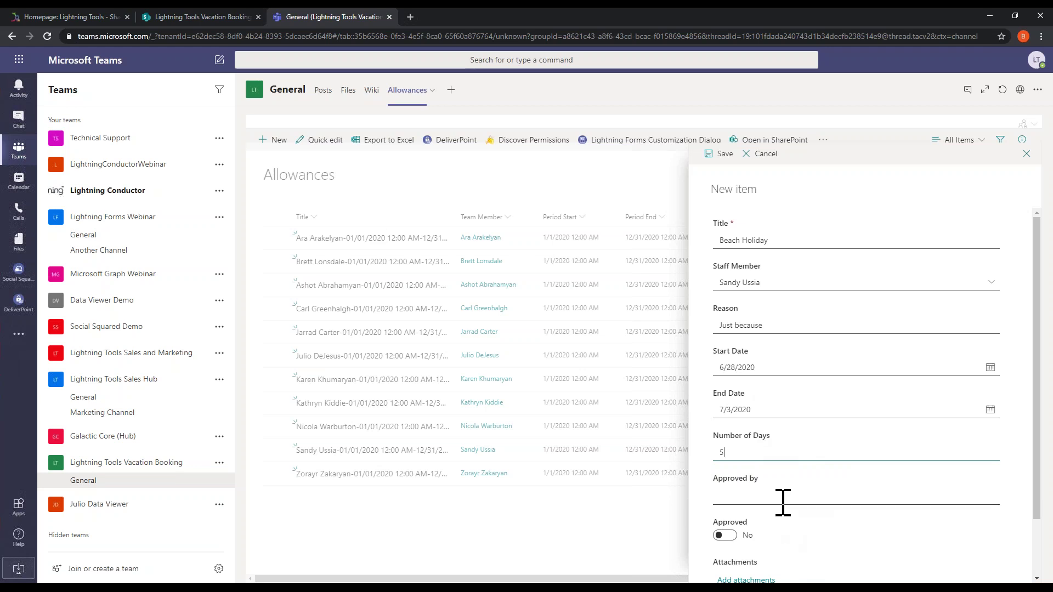
Step: Save the holiday booking and the new allowance item
scroll(1041, 512, "down", 1)
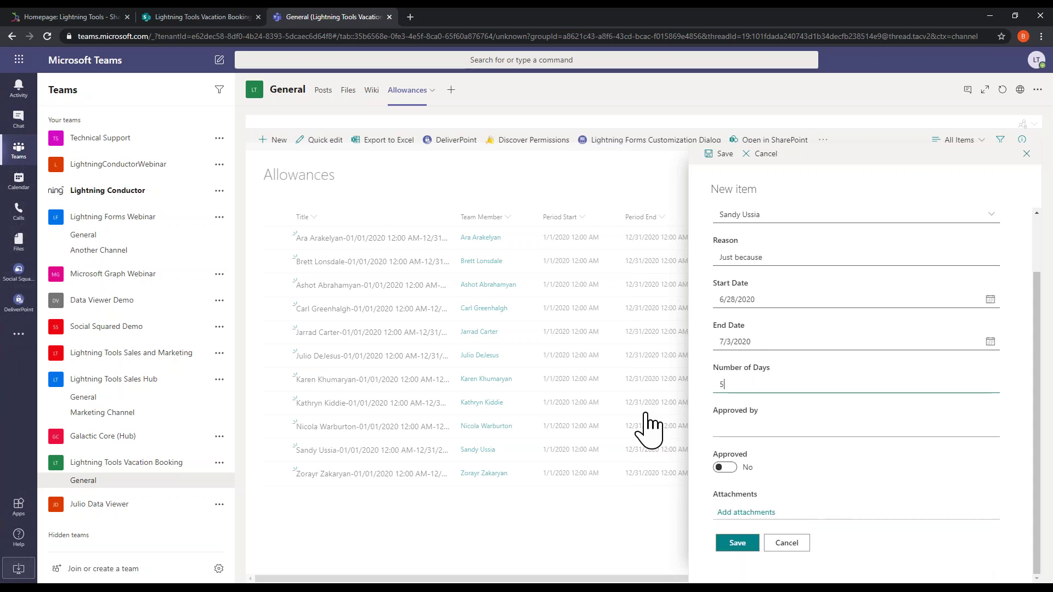
left_click(734, 544)
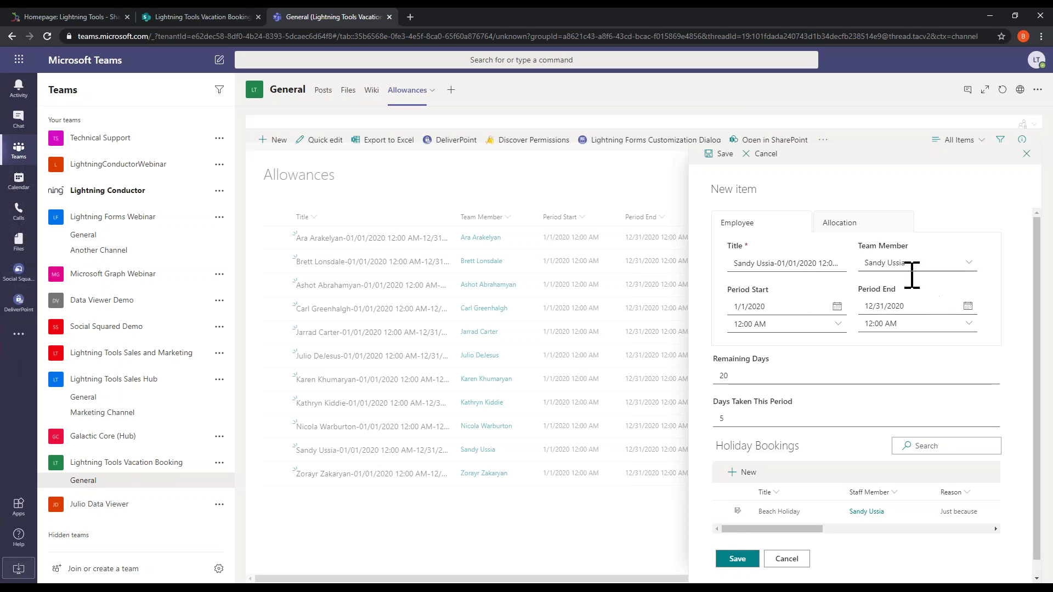
left_click(730, 561)
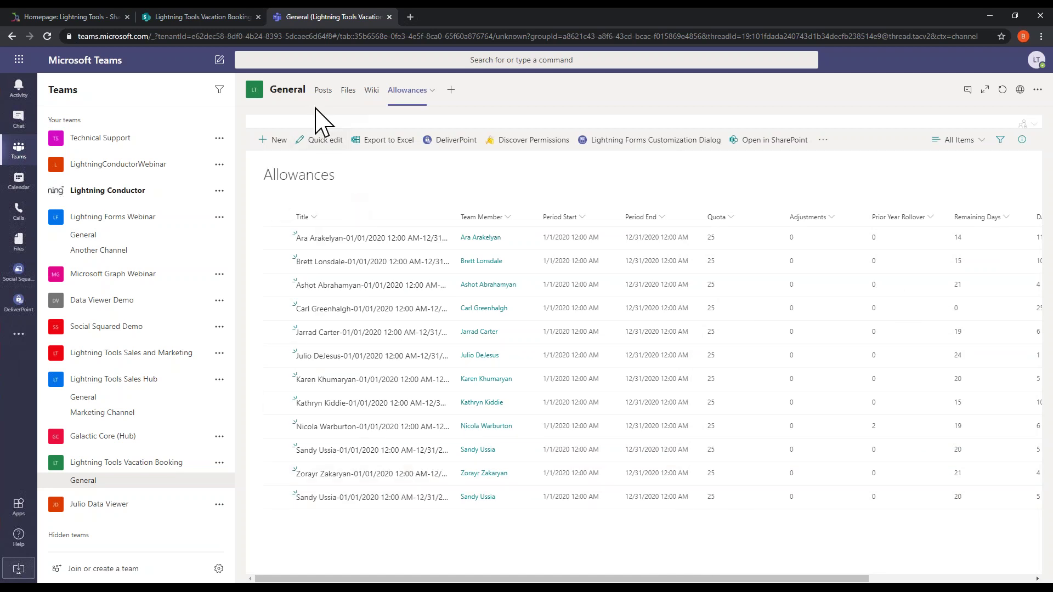
Step: Switch to the Allowances list in SharePoint, open NewForm.aspx for Lightning Forms customization and browse the fields and controls that can be inserted
left_click(205, 15)
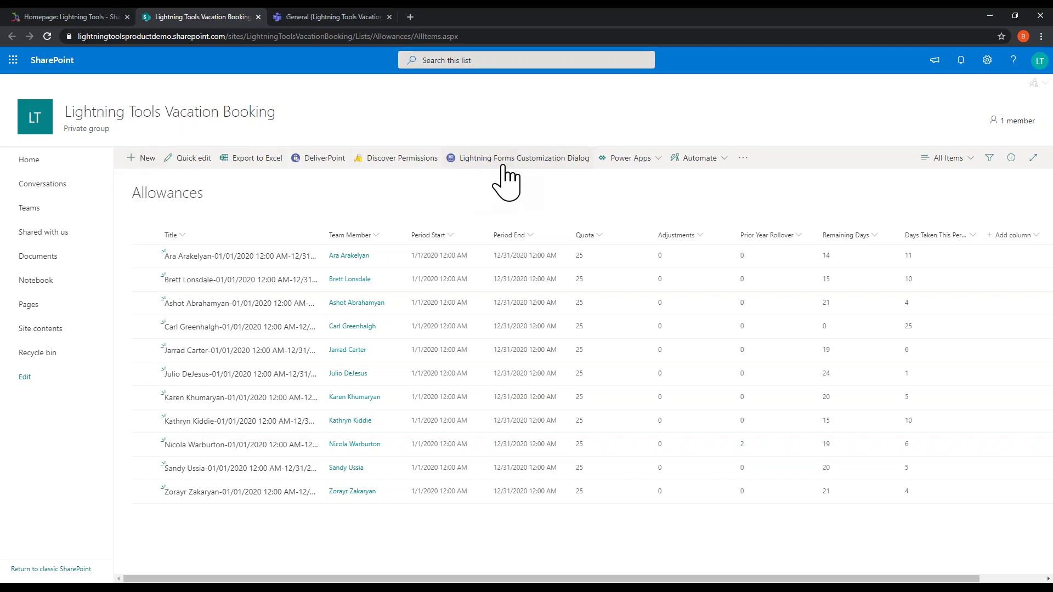
left_click(552, 167)
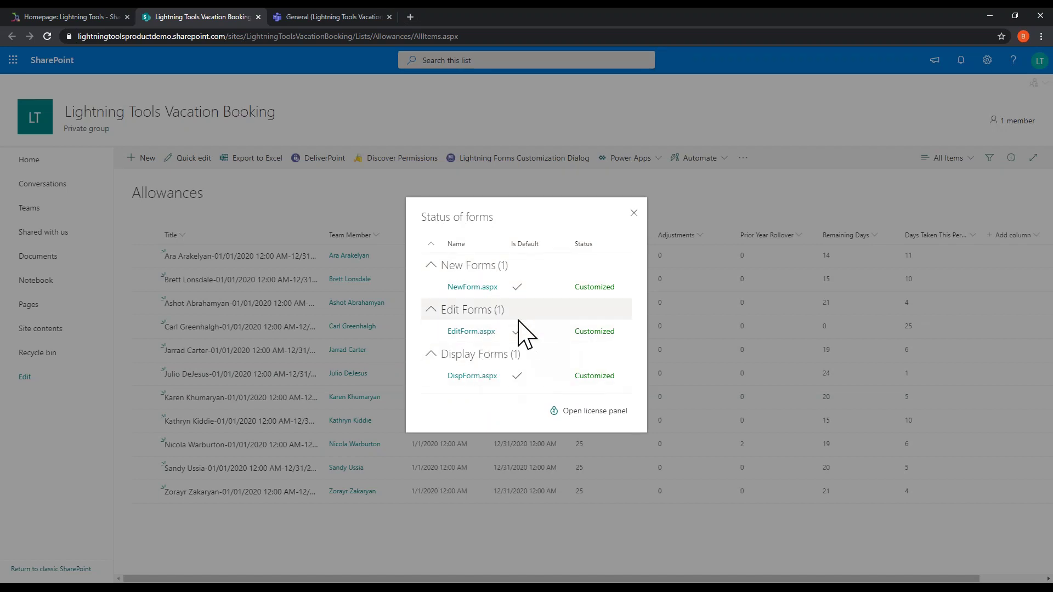
left_click(474, 287)
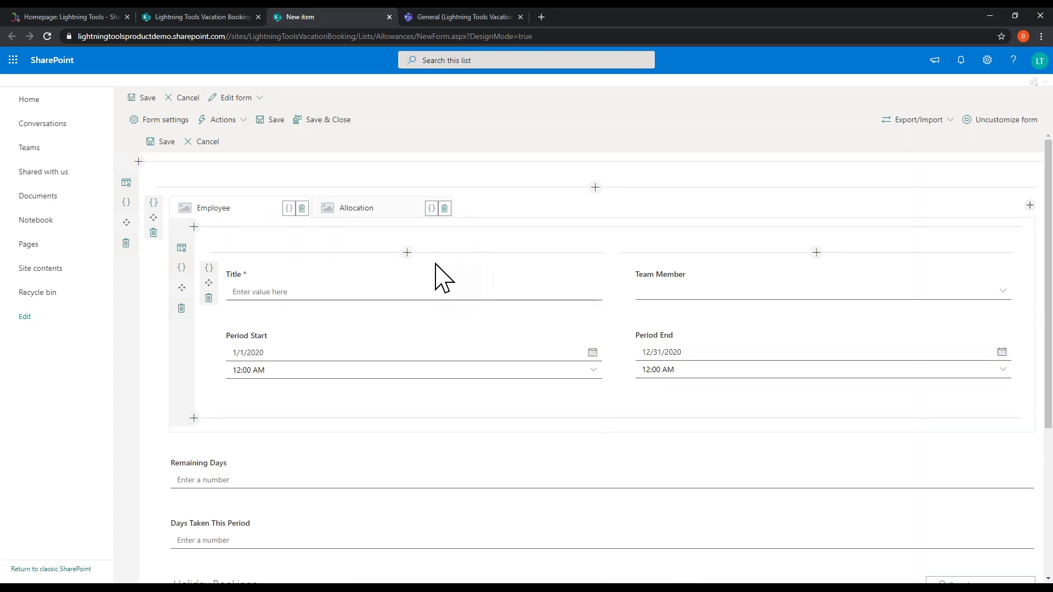
left_click(595, 187)
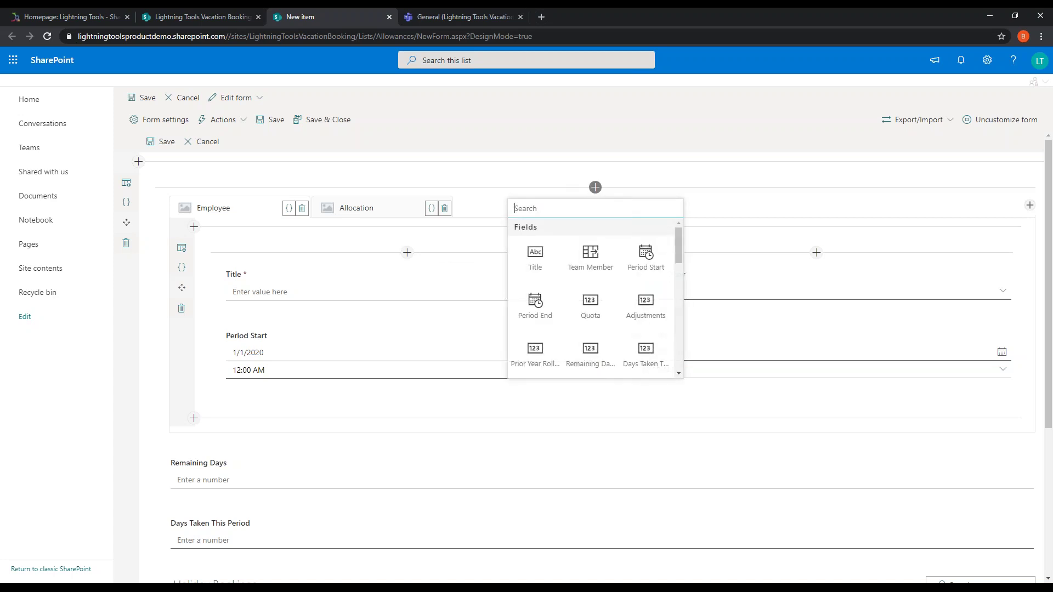
scroll(616, 274, "down", 5)
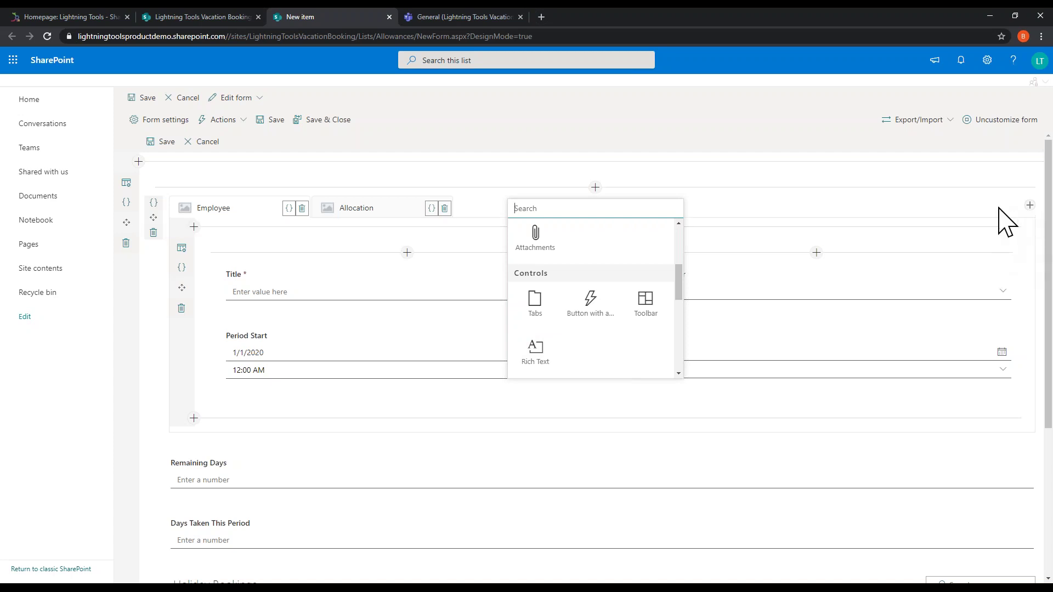
Step: Try adding a third tab to the form, view its expression settings, and remove the tab again
left_click(1030, 205)
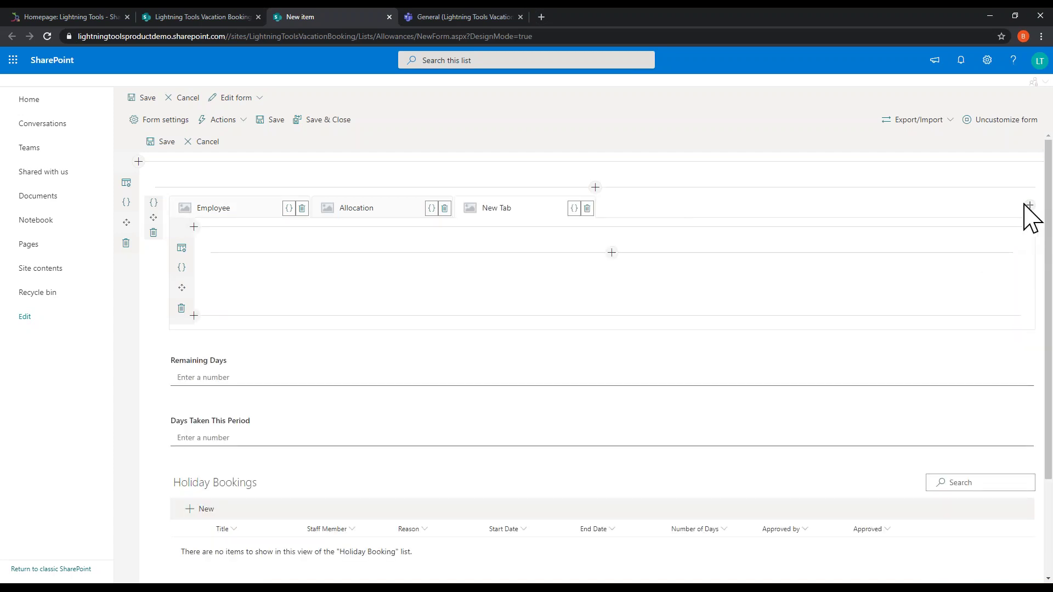
left_click(574, 208)
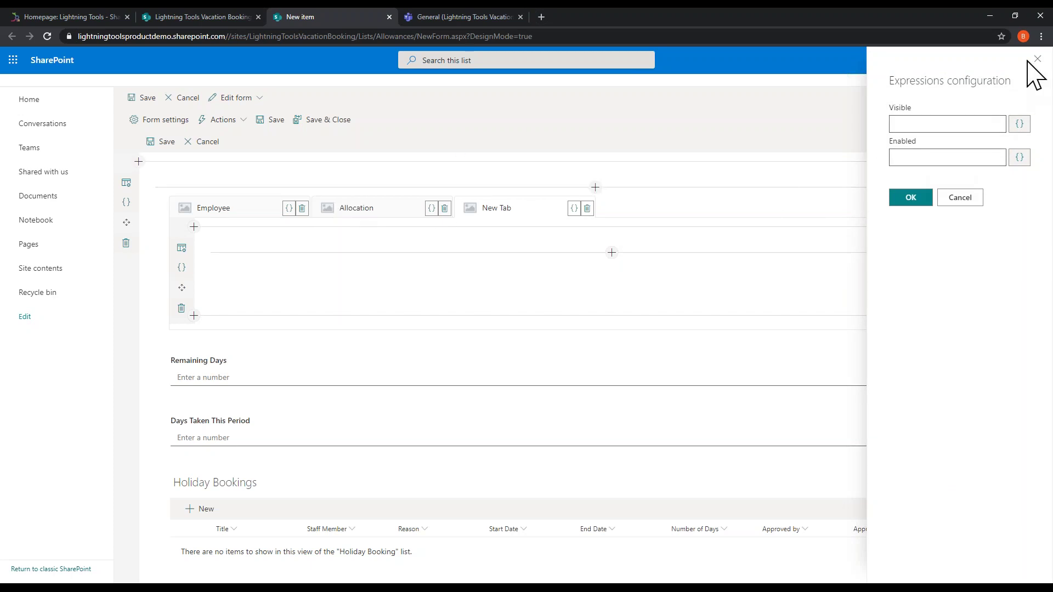
left_click(1037, 59)
left_click(587, 208)
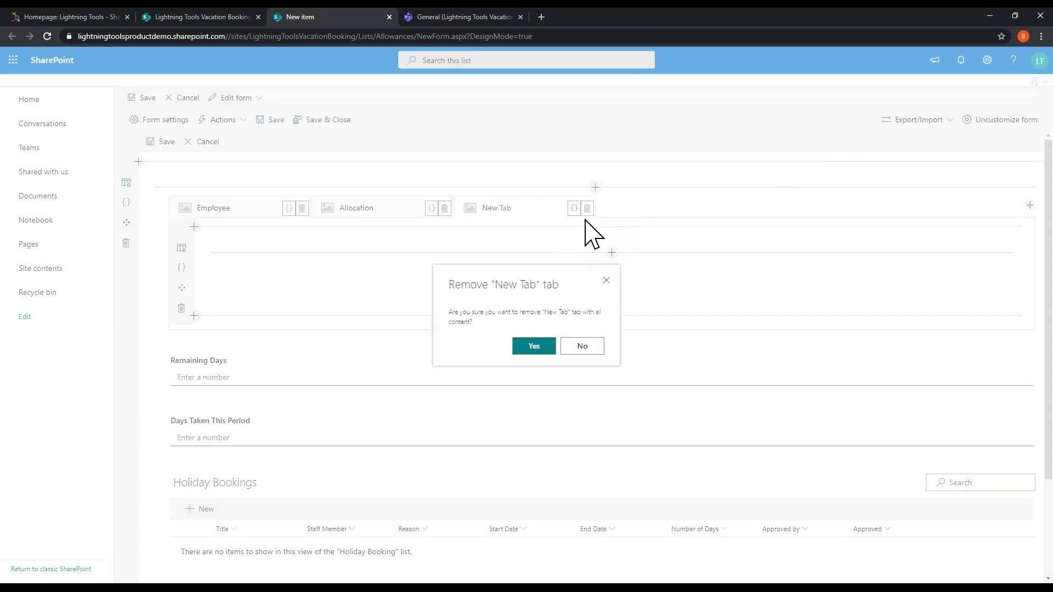
left_click(535, 347)
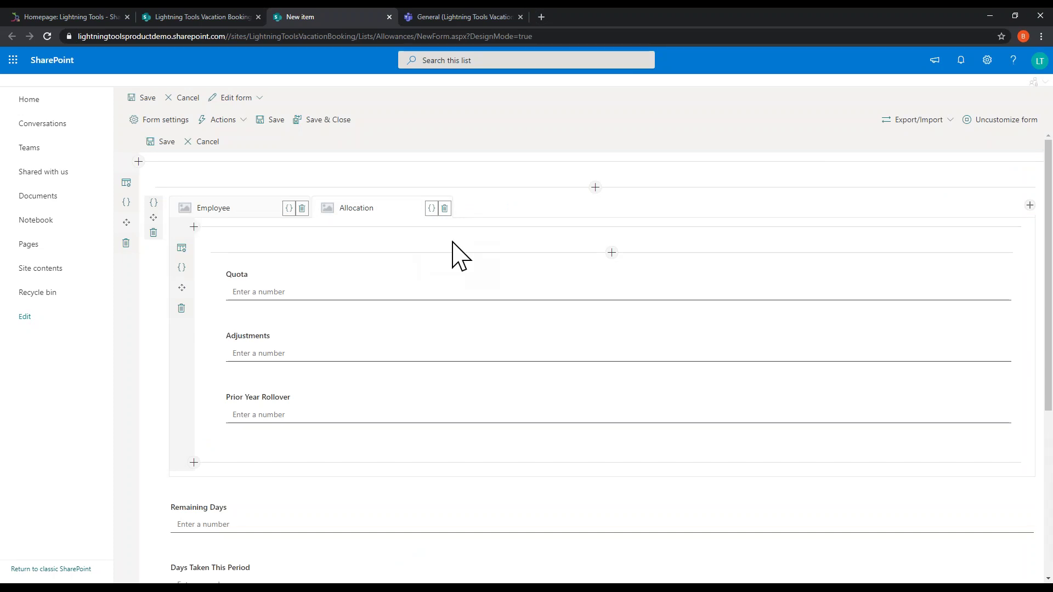
left_click(432, 209)
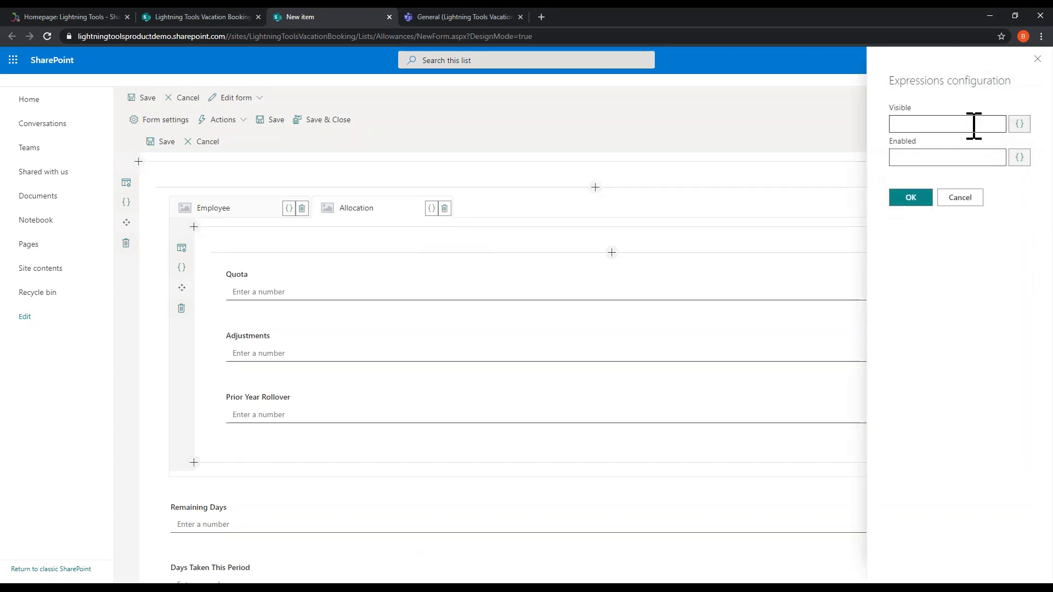
left_click(1019, 157)
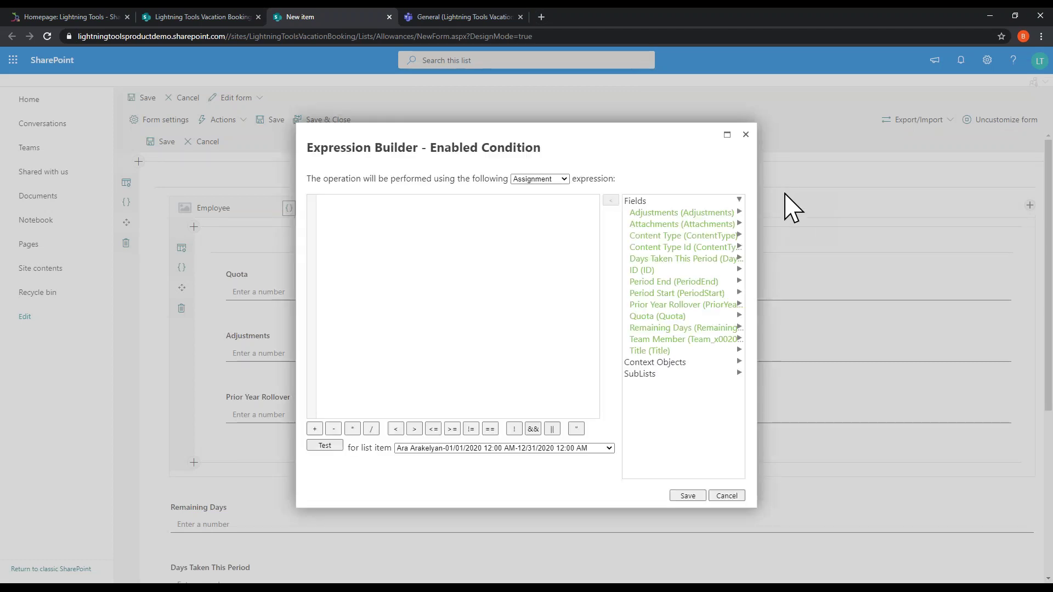
left_click(697, 362)
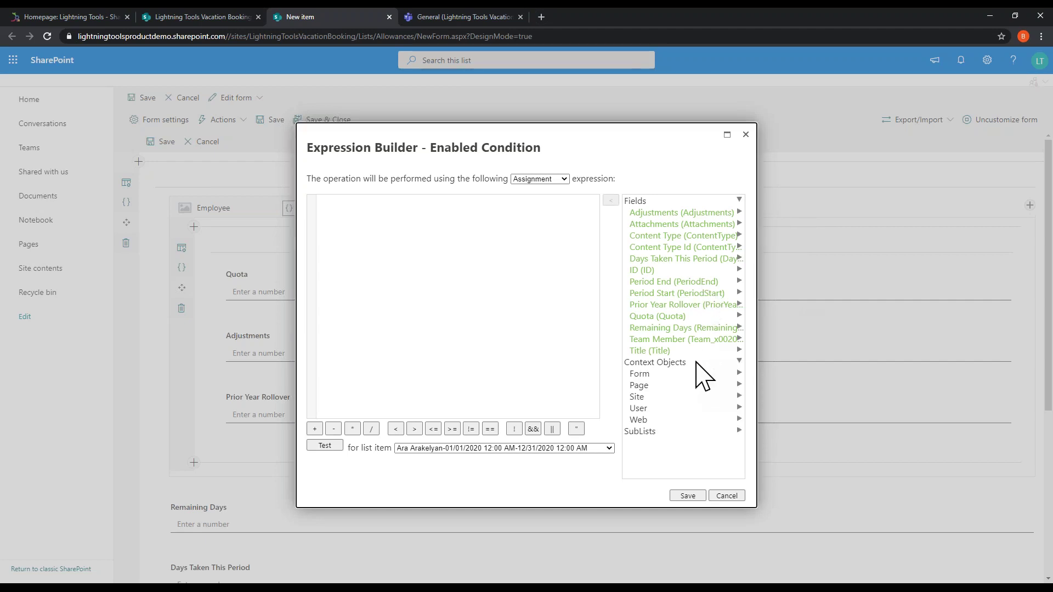
left_click(653, 411)
left_click(692, 444)
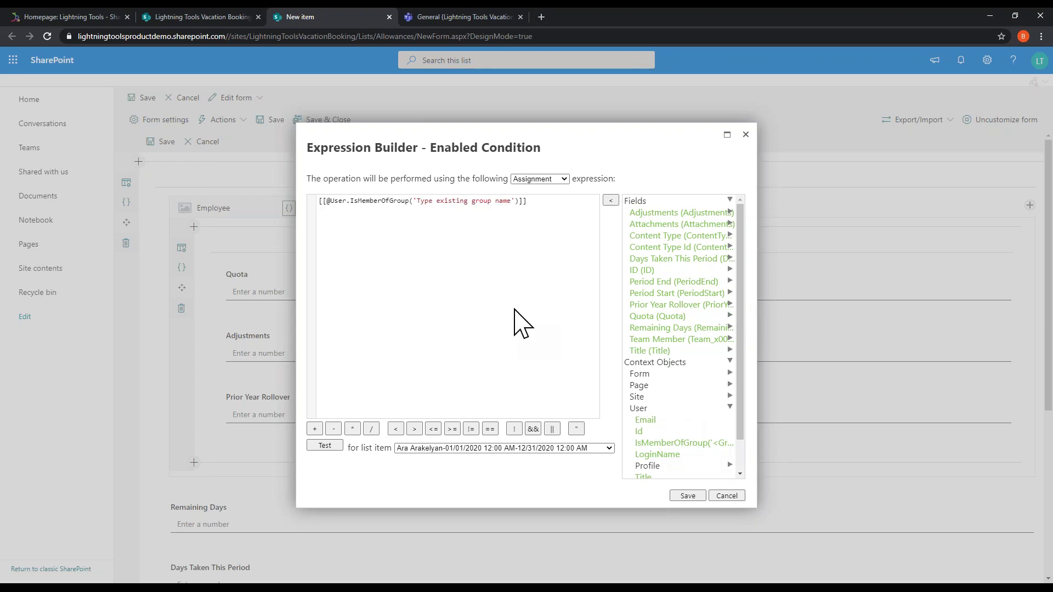
left_click_drag(516, 204, 460, 201)
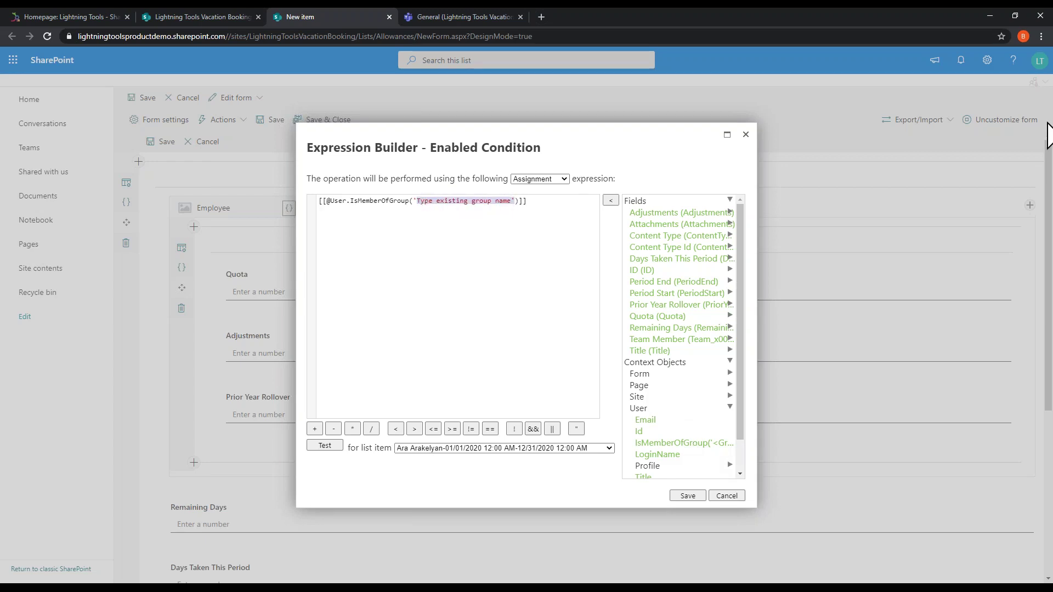
type("HR Approvers")
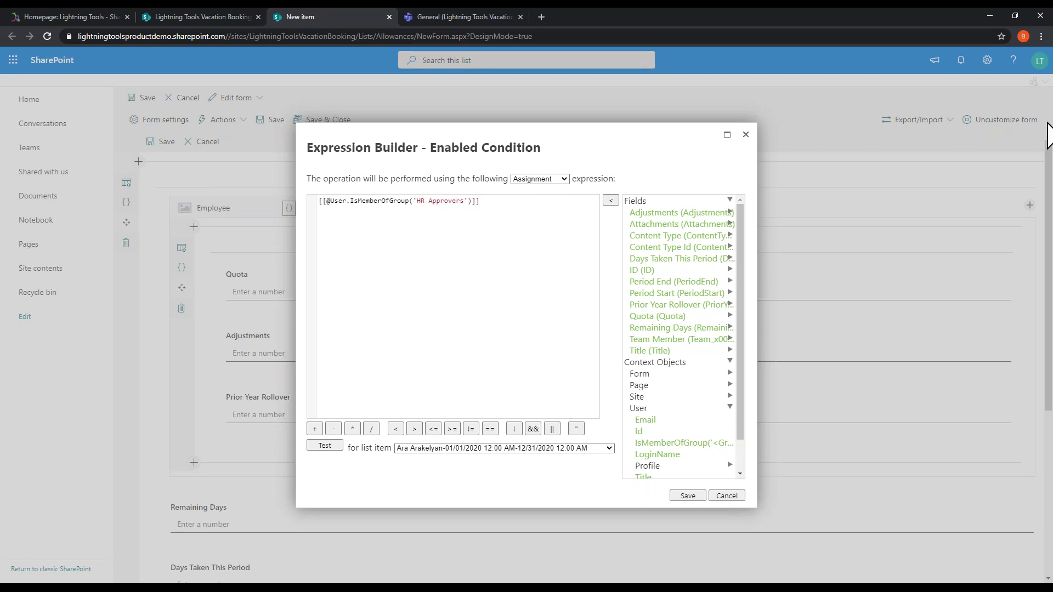
left_click(688, 496)
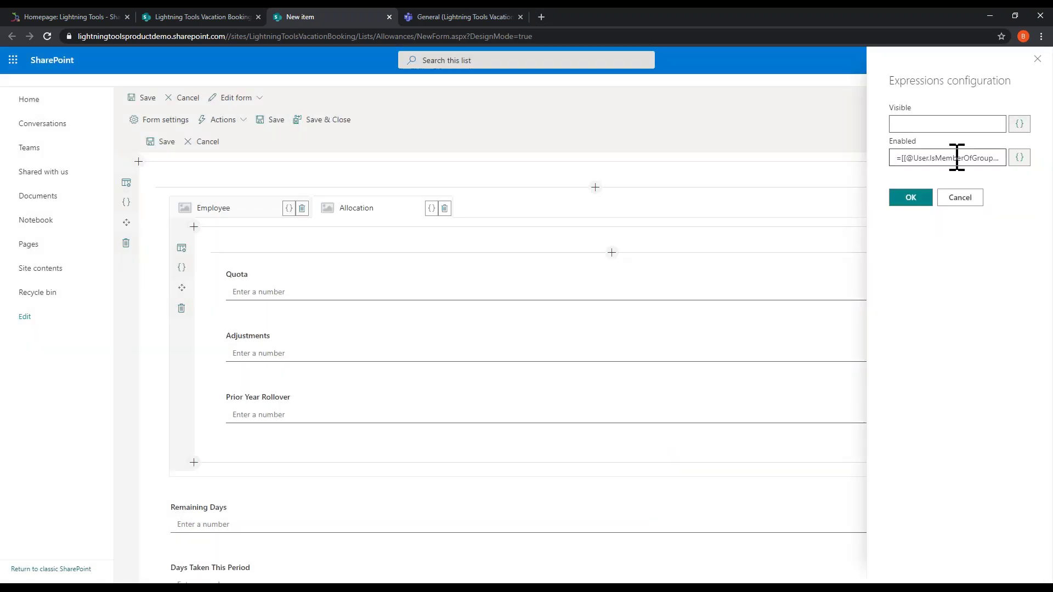
left_click(921, 199)
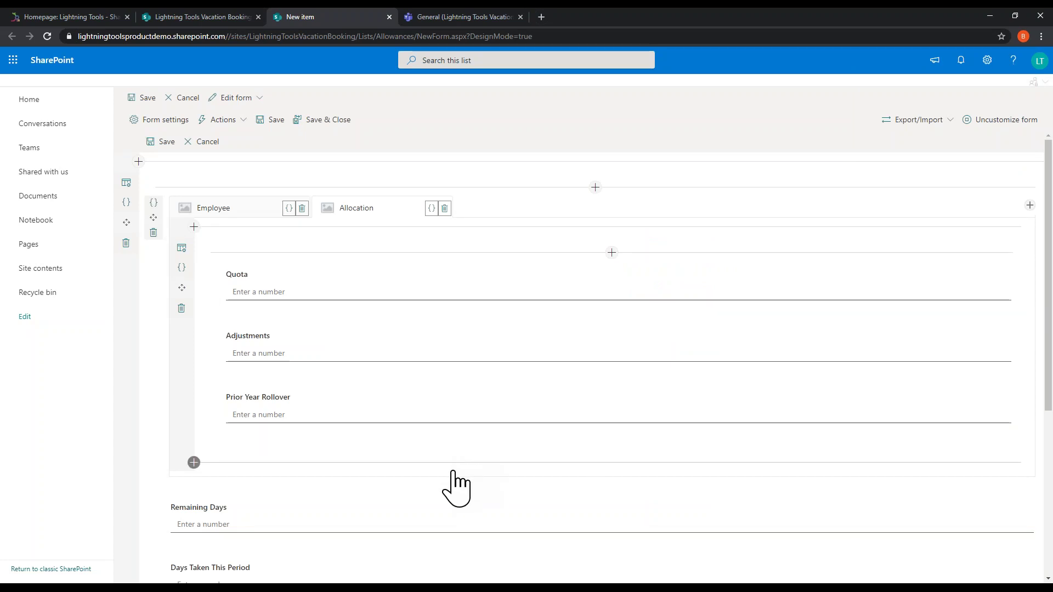
Step: Browse the controls and the lists and libraries that can be inserted below the Days Taken This Period field
scroll(458, 488, "down", 5)
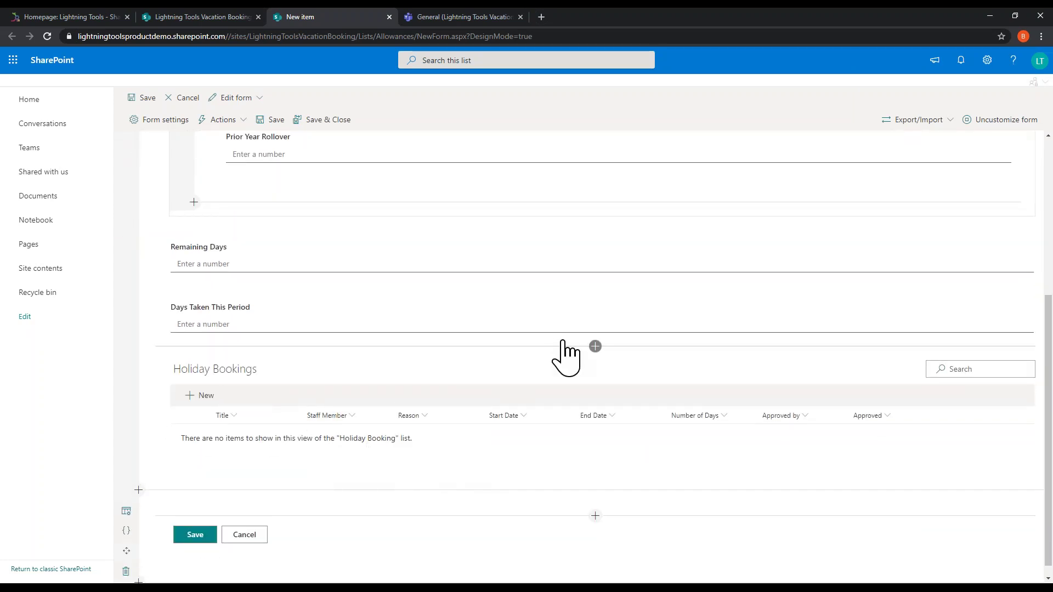
left_click(596, 347)
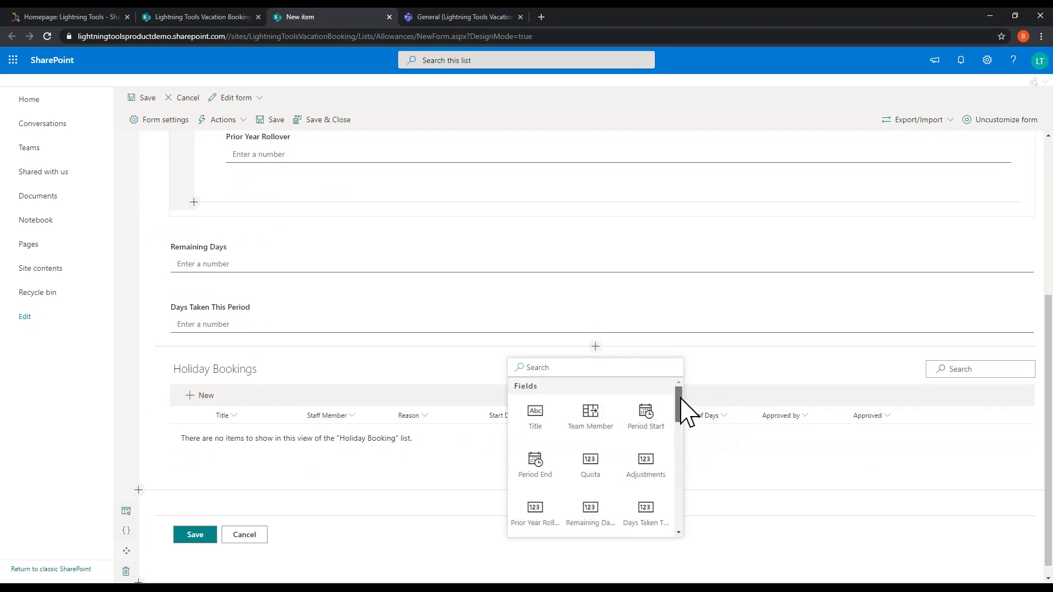
scroll(680, 396, "down", 2)
scroll(683, 428, "down", 1)
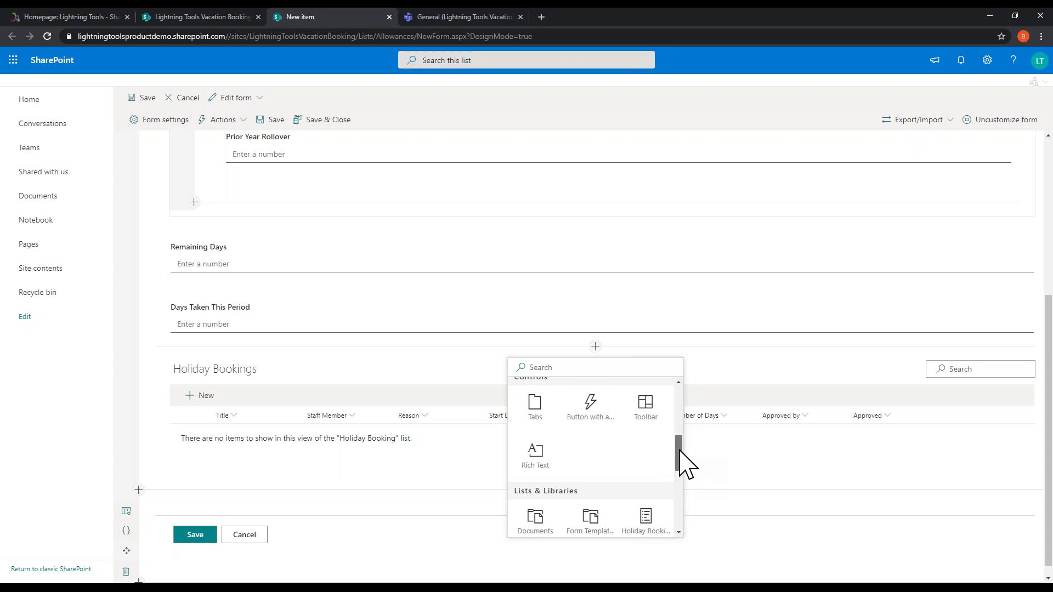
left_click_drag(680, 451, 681, 482)
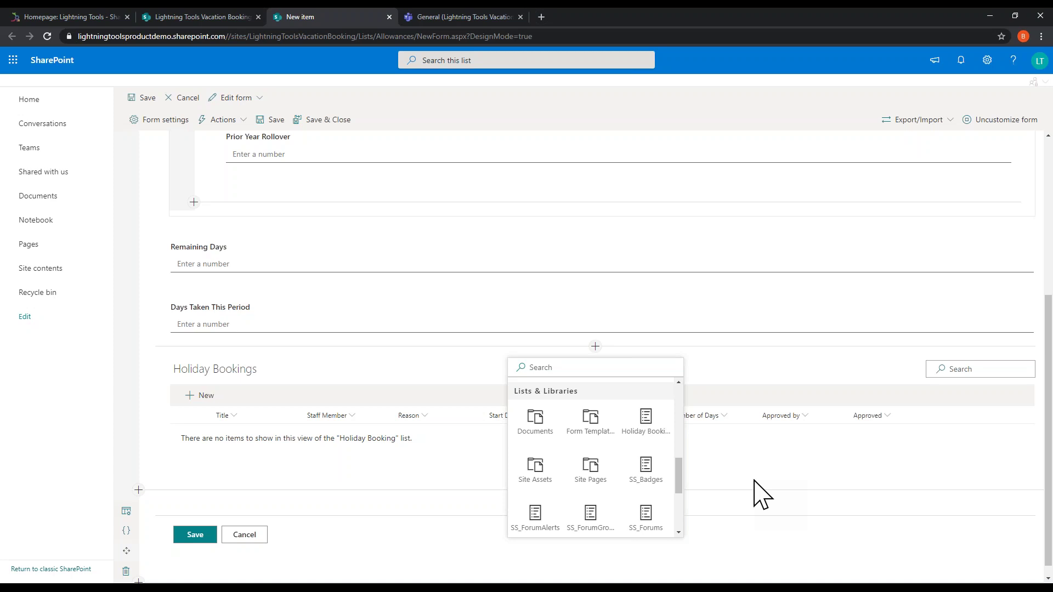
left_click(854, 569)
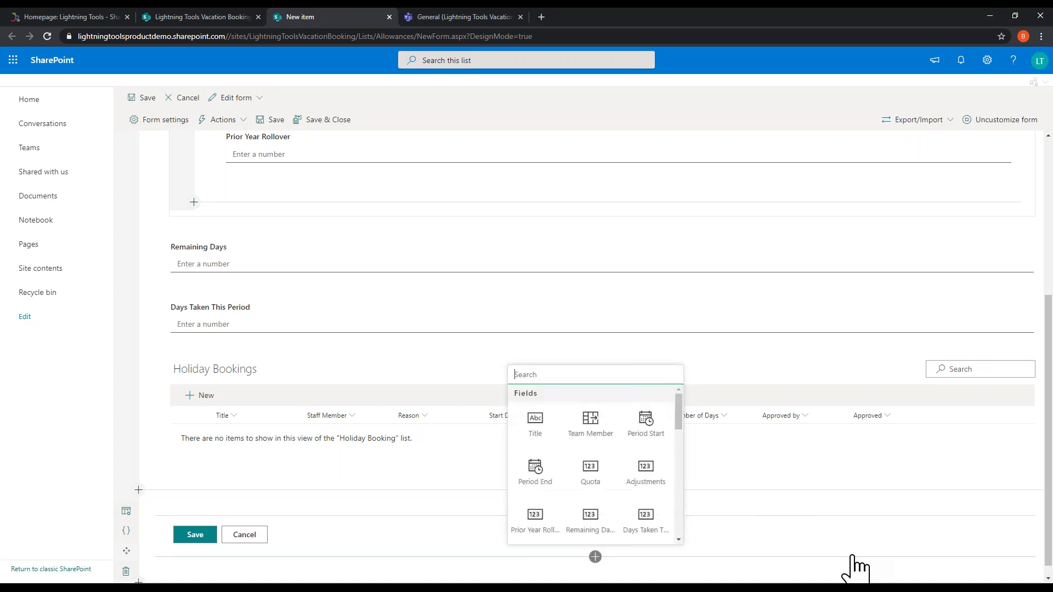
left_click(852, 554)
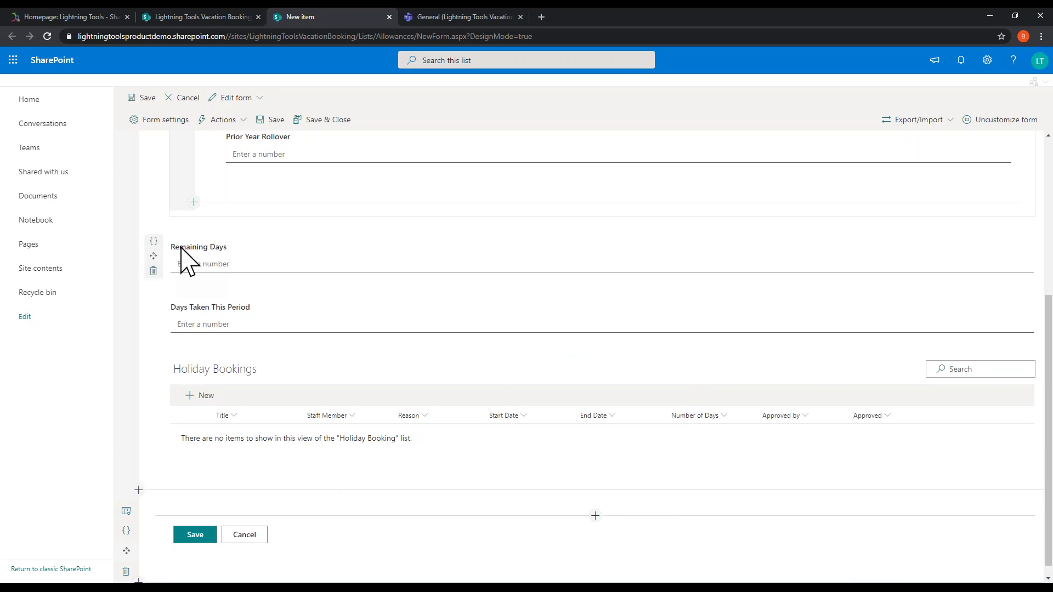
Step: View the calculated value expression of the Remaining Days field and leave the expression builder without changes
left_click(154, 242)
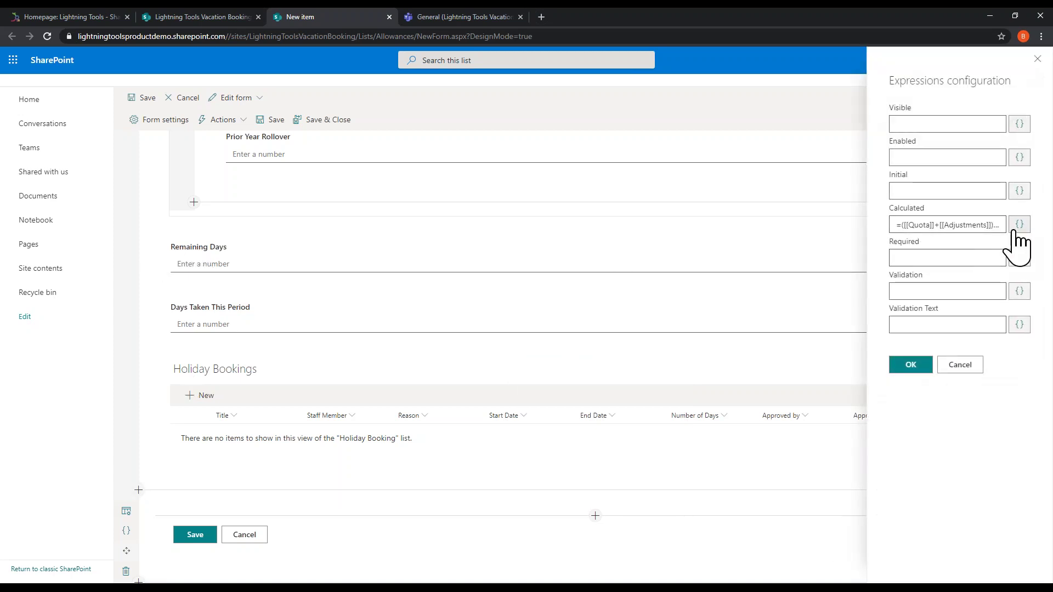
left_click(1019, 225)
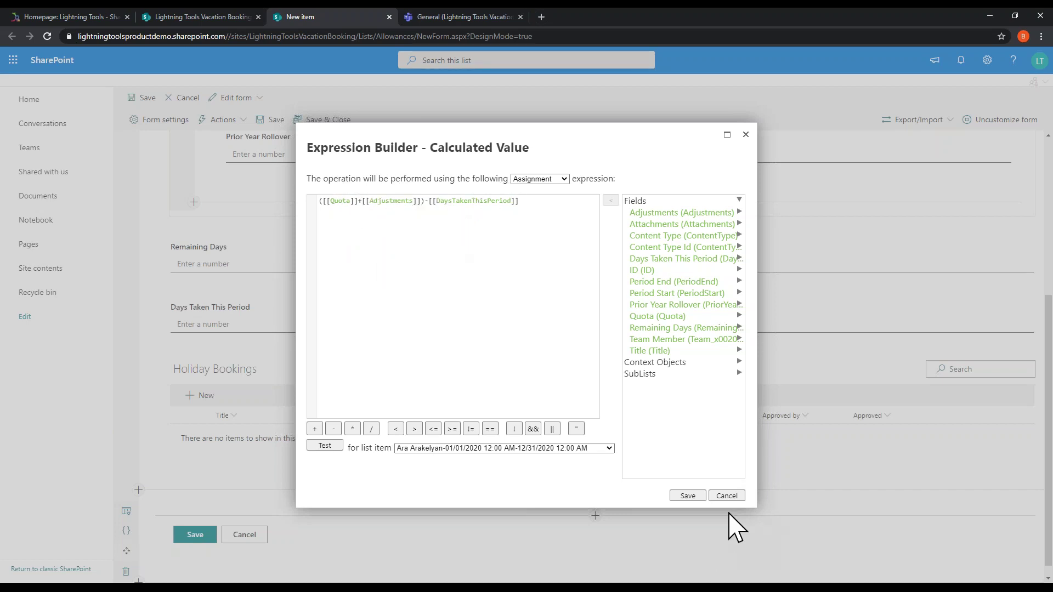
left_click(726, 495)
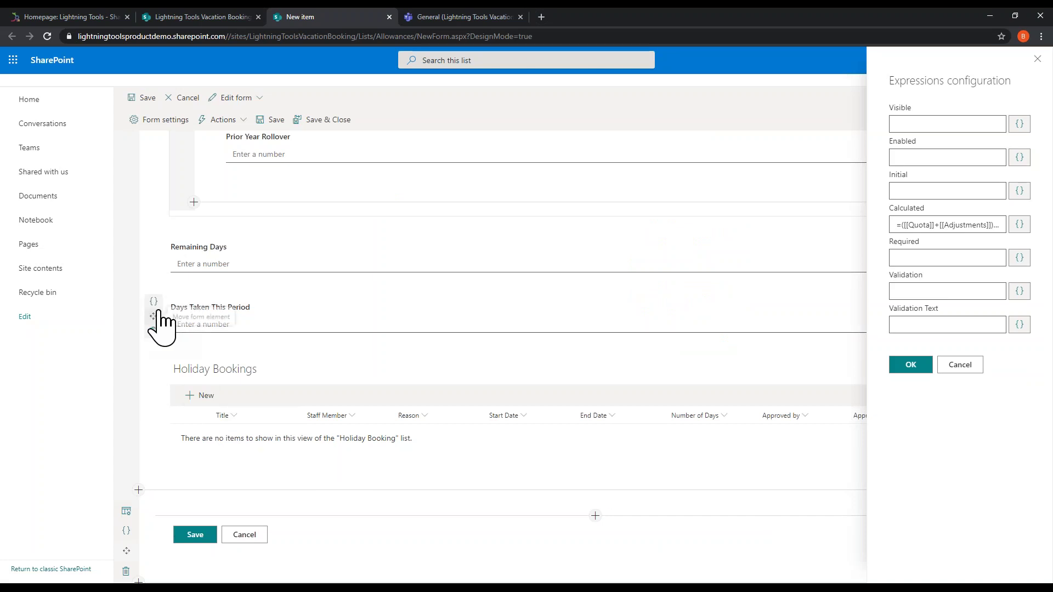
Step: Review the Days Taken This Period calculated expression and the Number of Days aggregates offered under the Holiday Booking sublist, leaving everything unchanged
left_click(1019, 224)
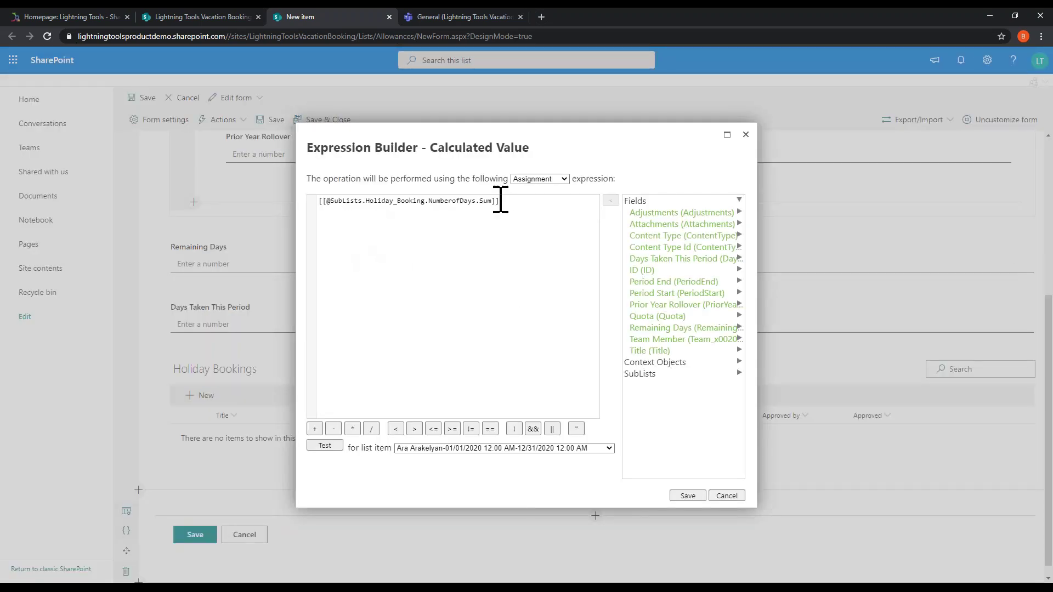
left_click(738, 362)
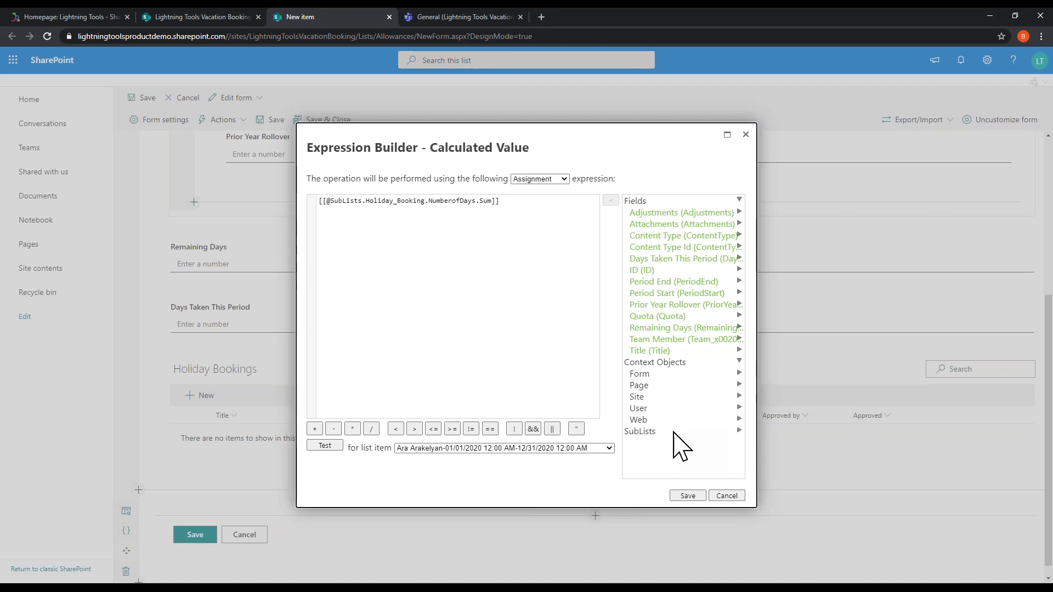
left_click(738, 431)
left_click(738, 442)
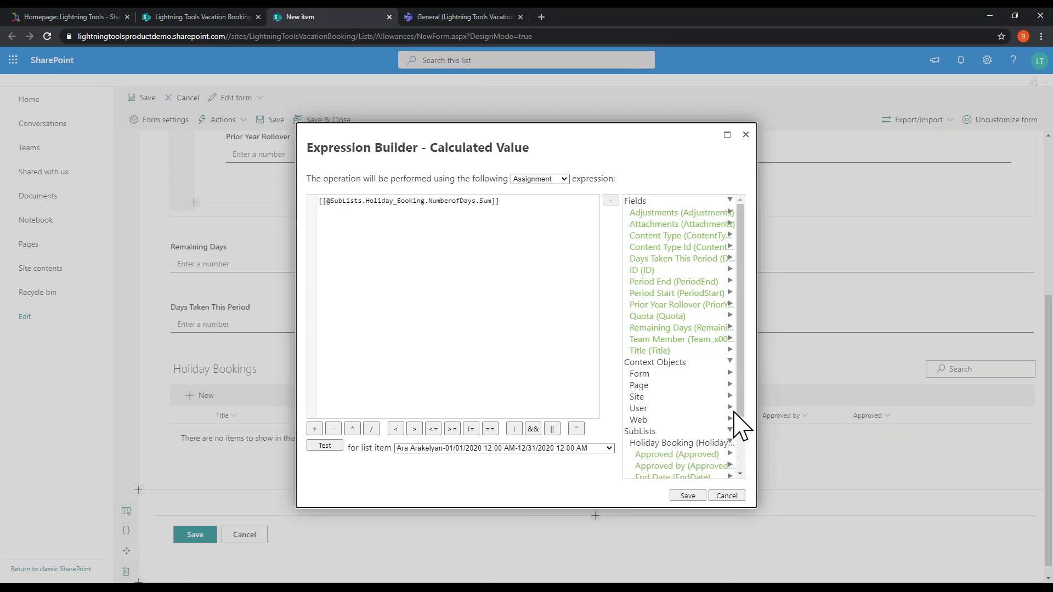
scroll(730, 417, "down", 2)
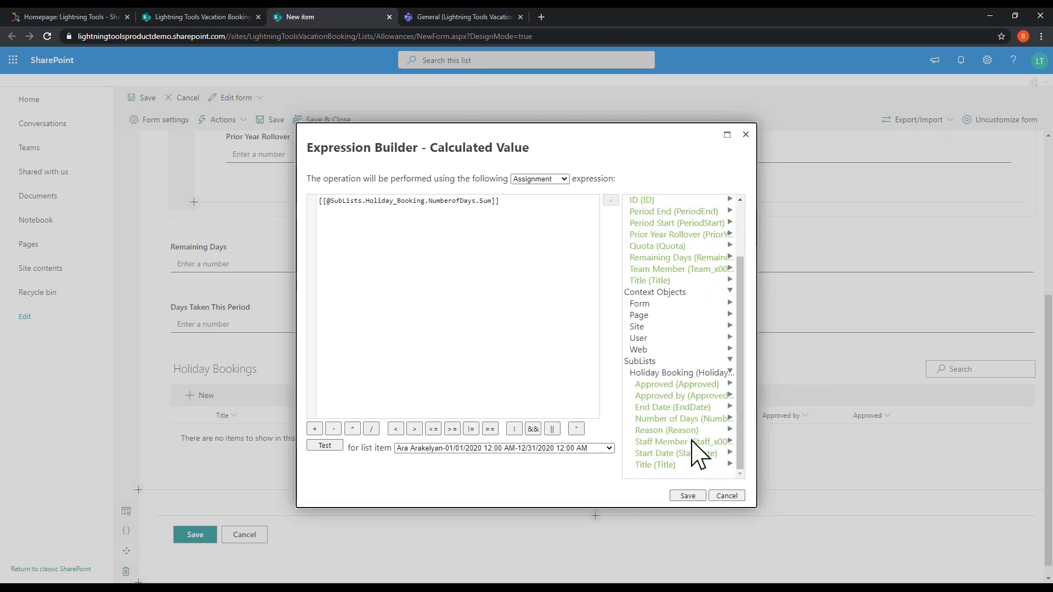
left_click(730, 419)
left_click_drag(740, 419, 757, 460)
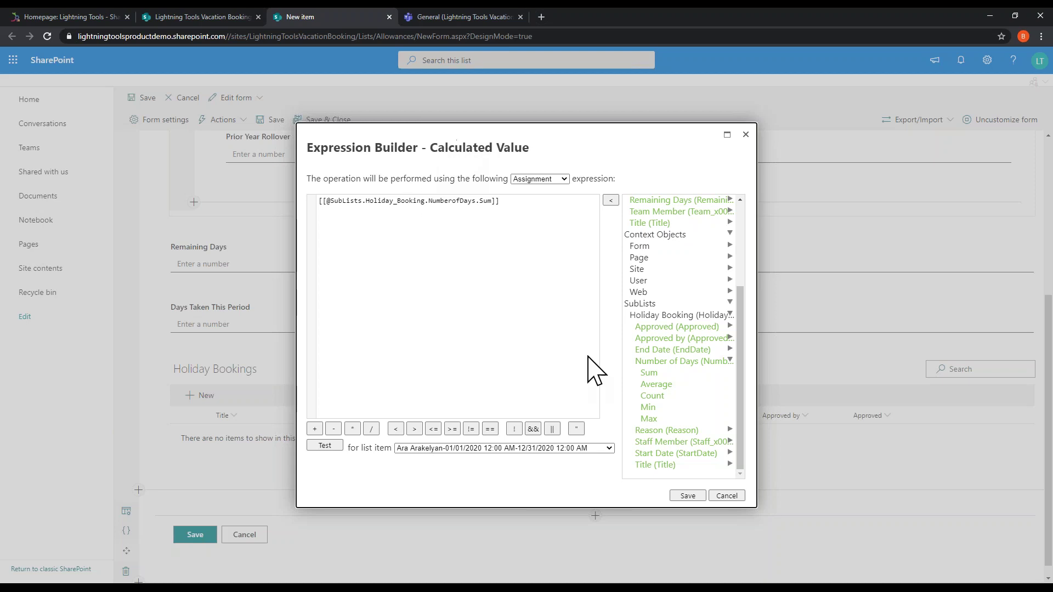
left_click(727, 495)
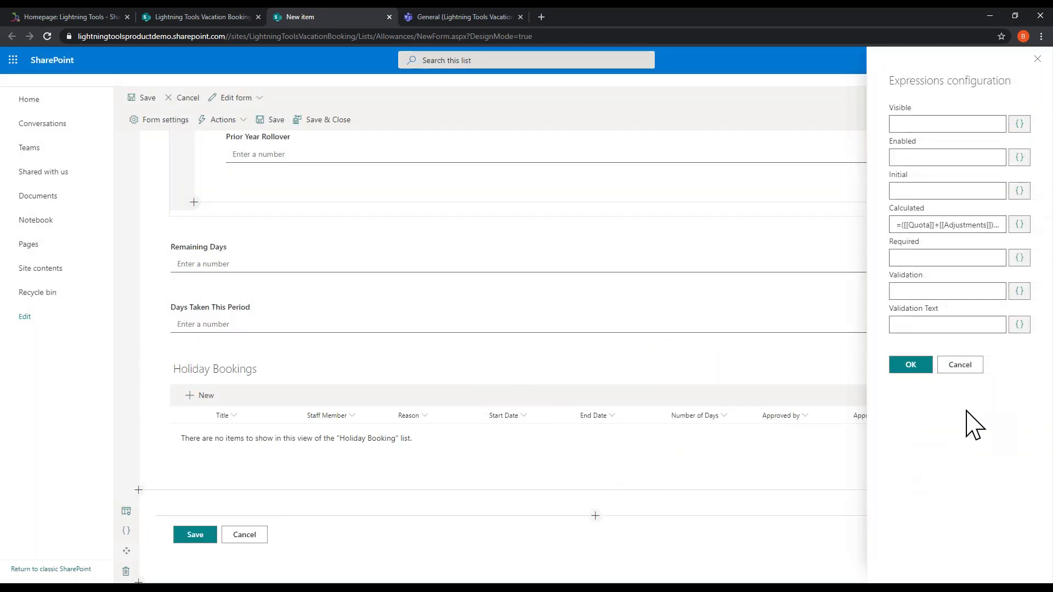
left_click(952, 365)
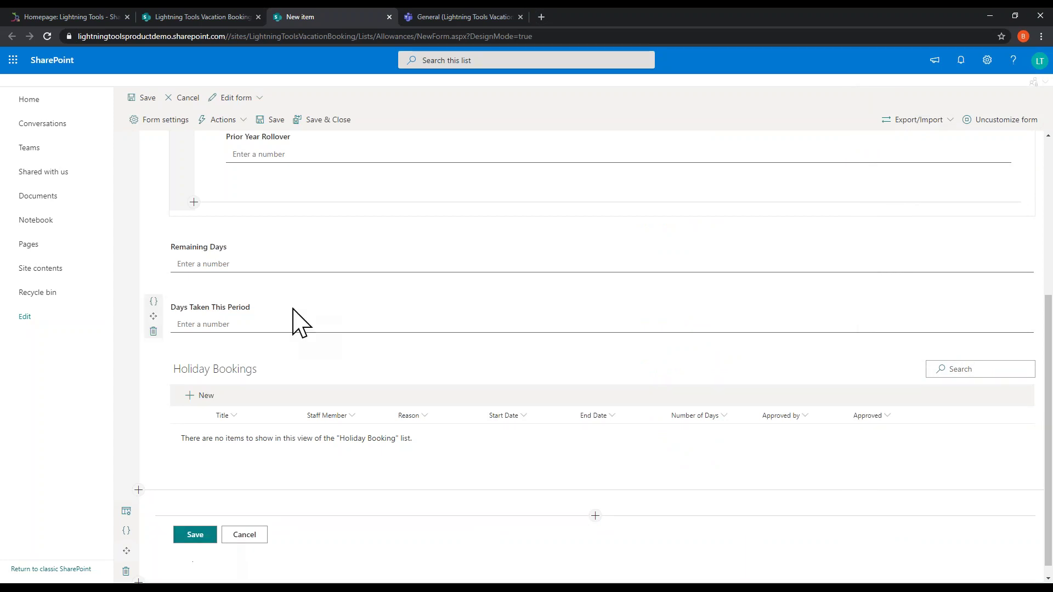
Step: Close the form designer and the forms status dialog, and switch to the Allowances list in Microsoft Teams
left_click(389, 17)
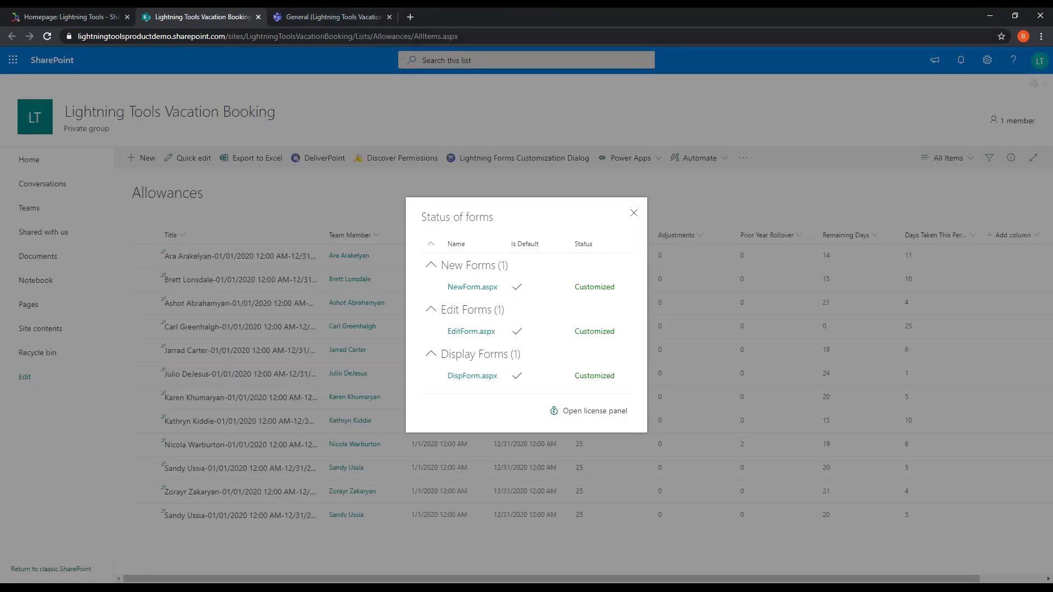
left_click(585, 189)
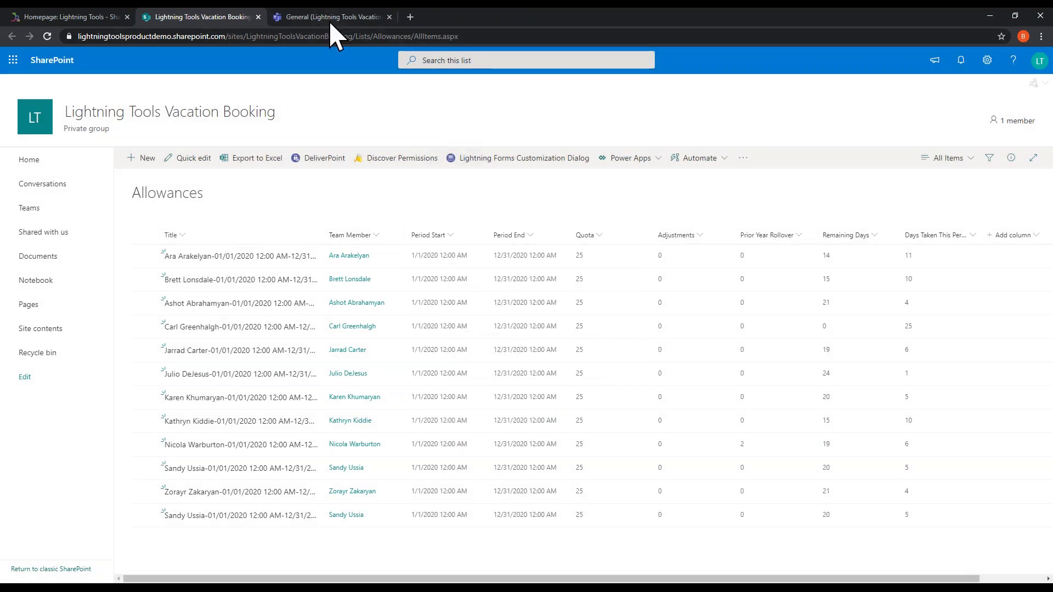
left_click(328, 18)
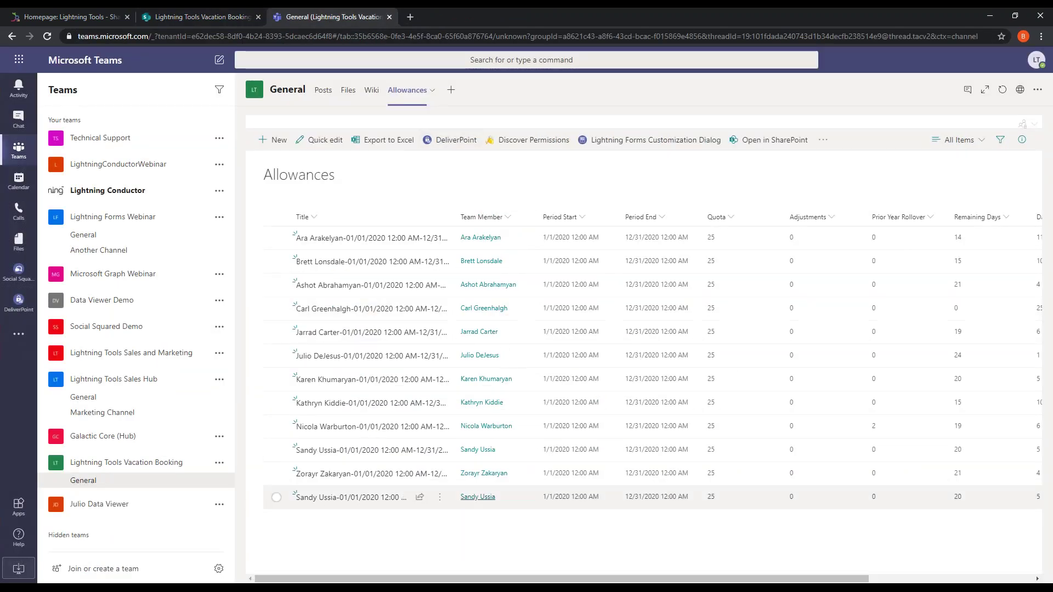
Step: Open the new item form of the Allowances list, look over its tabs and Holiday Bookings section, and cancel it
left_click(276, 141)
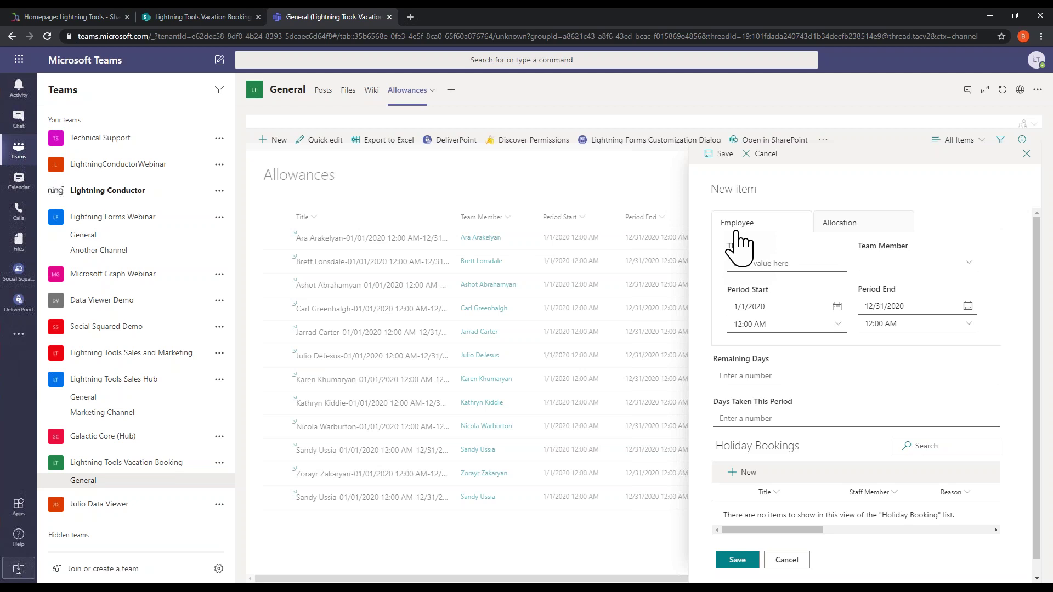
scroll(867, 263, "down", 1)
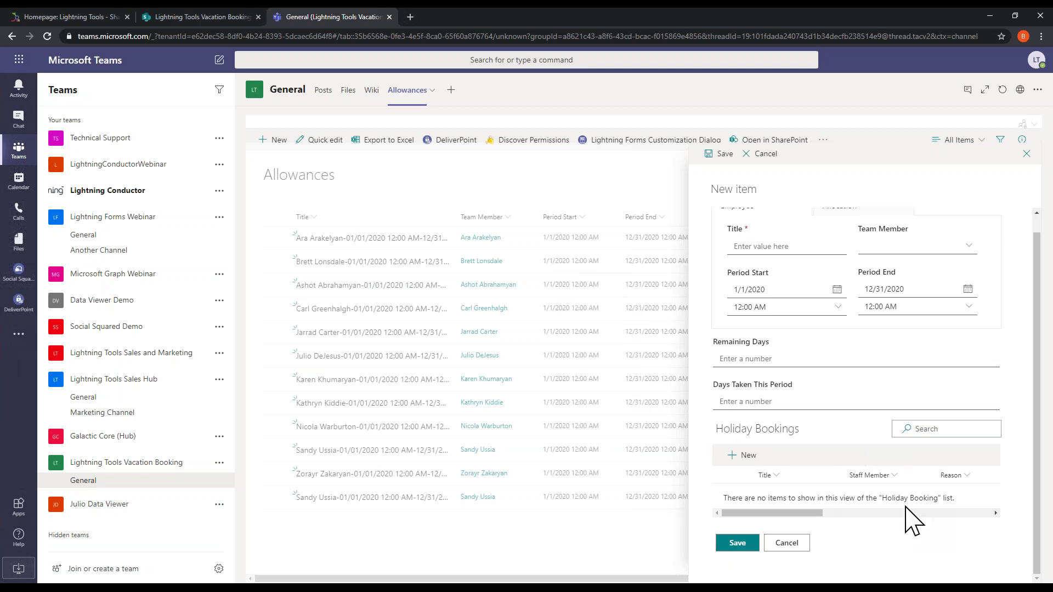
left_click(798, 542)
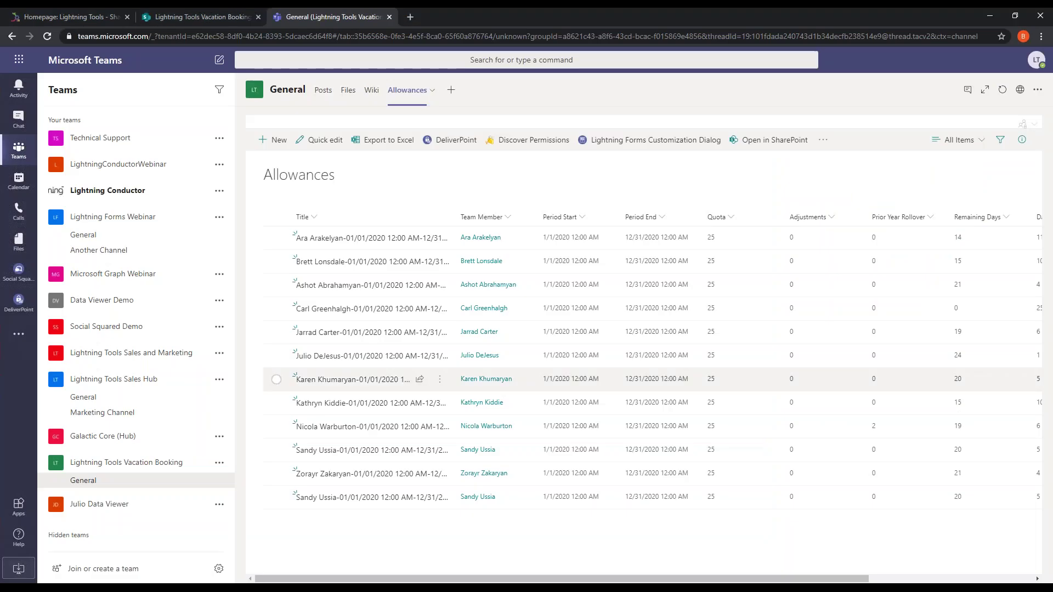
Step: Add a Lightning Conductor tab to the General channel, keeping the option to post to the channel about it
left_click(448, 90)
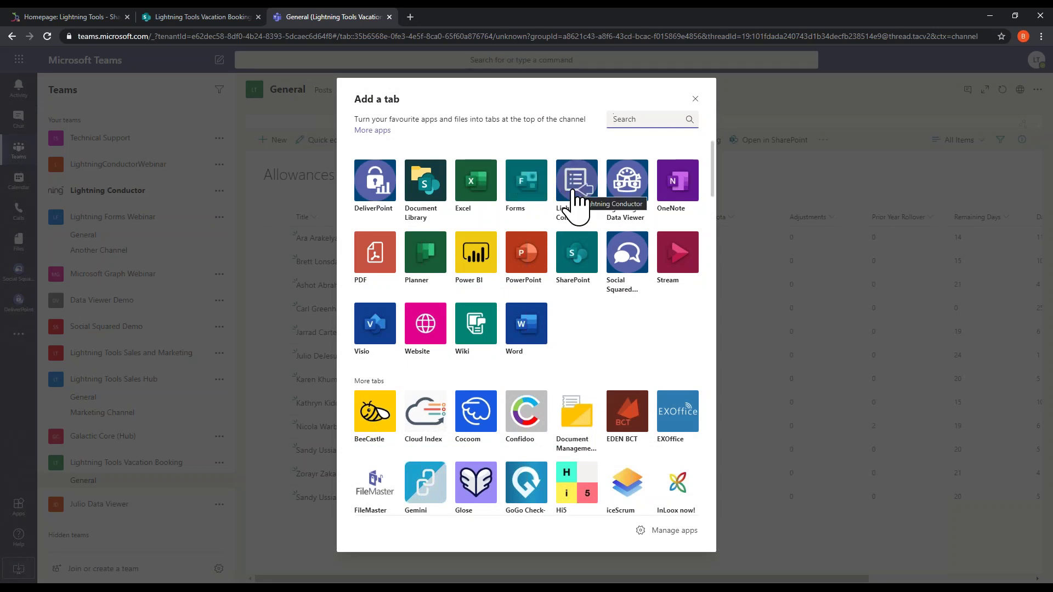
left_click(576, 207)
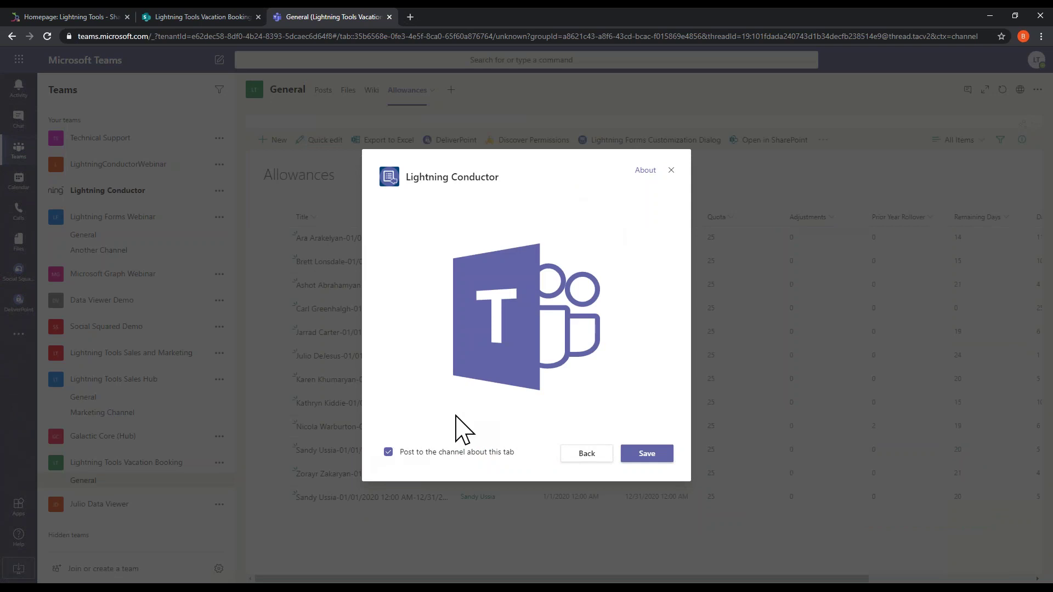
left_click(648, 455)
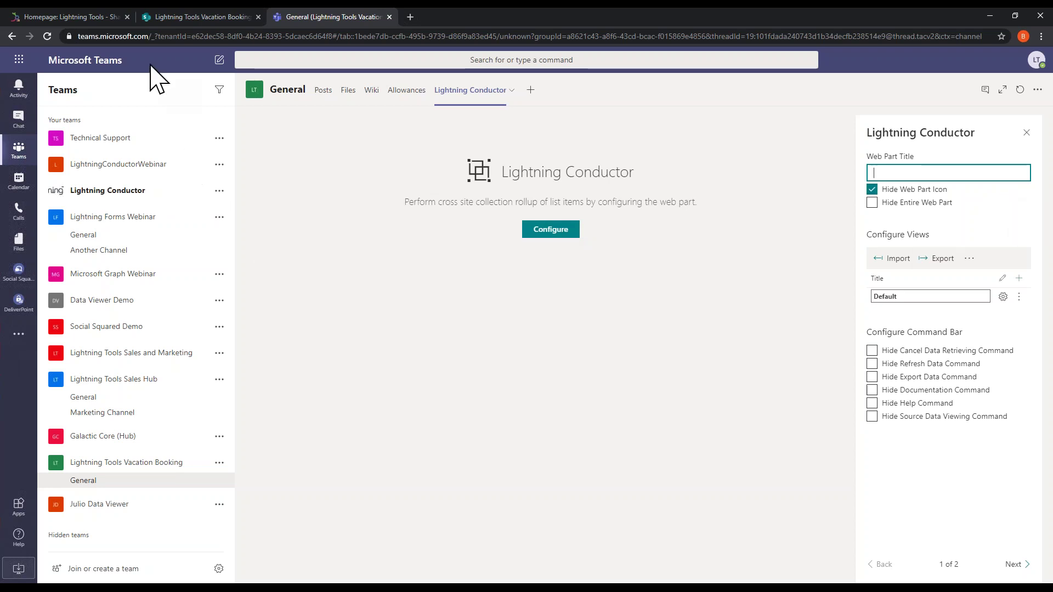
Step: Look at the Lightning Tools Vacation Booking site in SharePoint and return to the Lightning Conductor tab in Teams
left_click(179, 17)
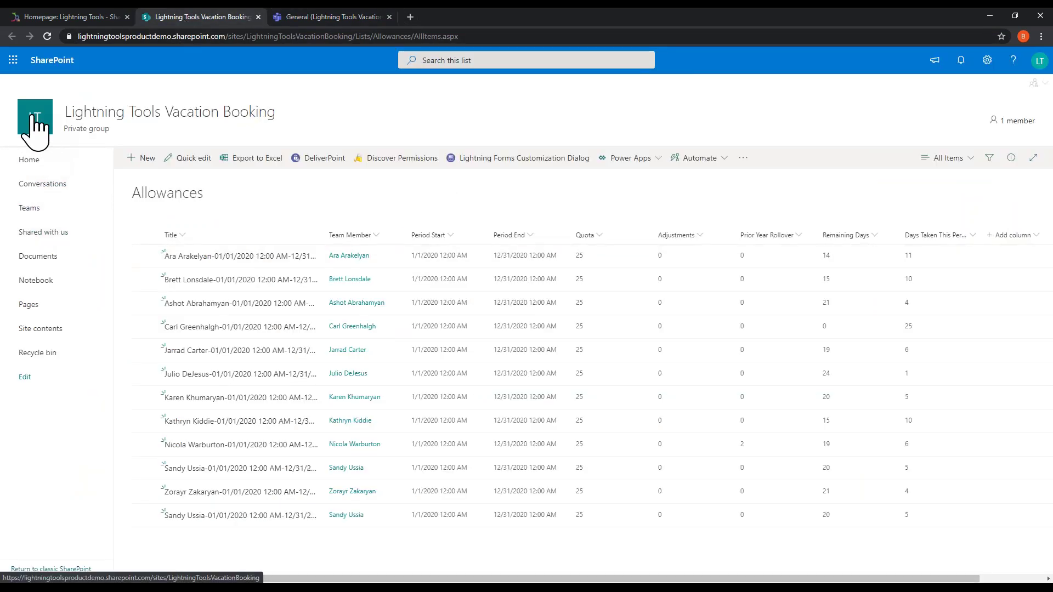
left_click(341, 18)
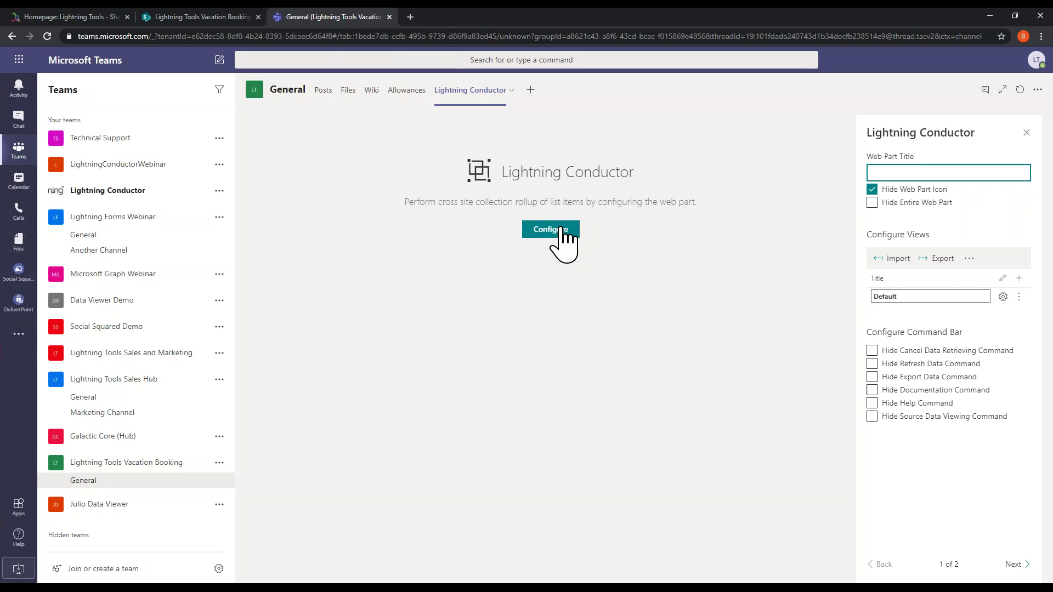
Step: Rename the Default view of the Lightning Conductor web part to Allowances and open its quick configuration
left_click(889, 297)
double_click(892, 297)
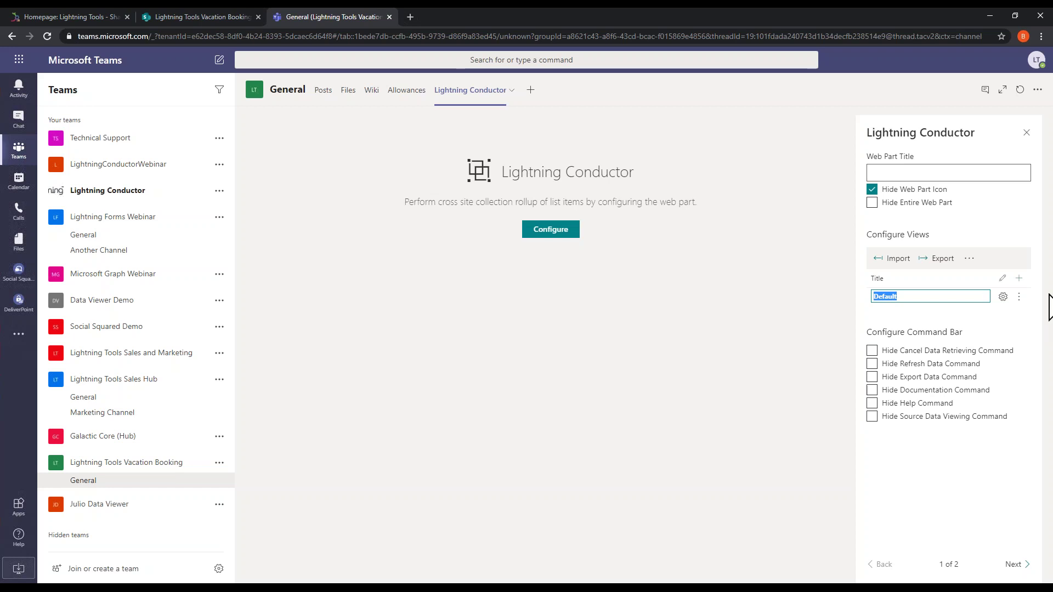
type("Allowances")
left_click(1003, 297)
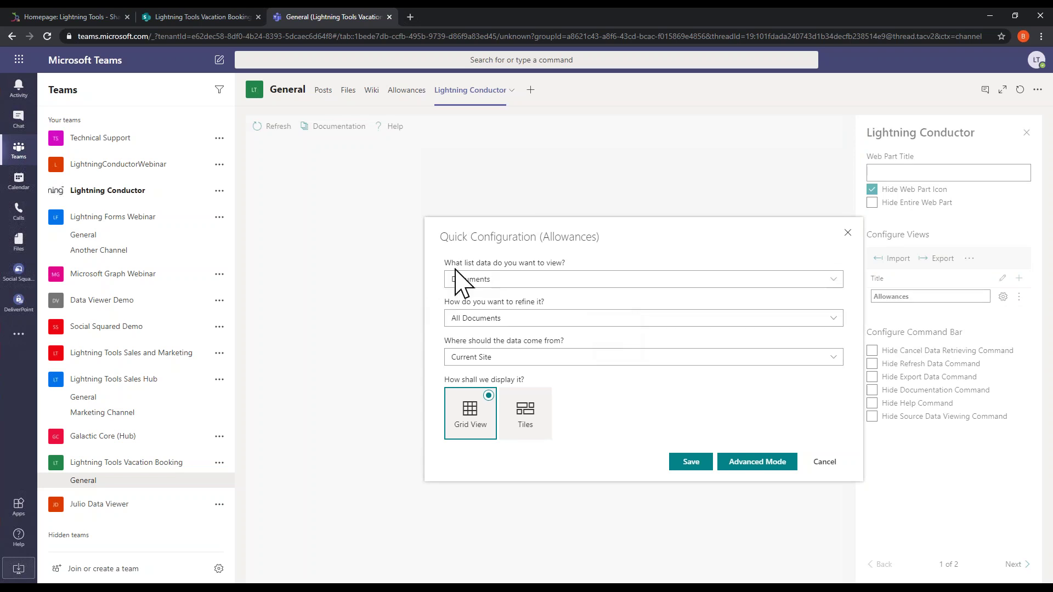
Step: Review the quick configuration choices for list data, refinement and data source, selecting Tasks with All Tasks from the Current Site
left_click(527, 280)
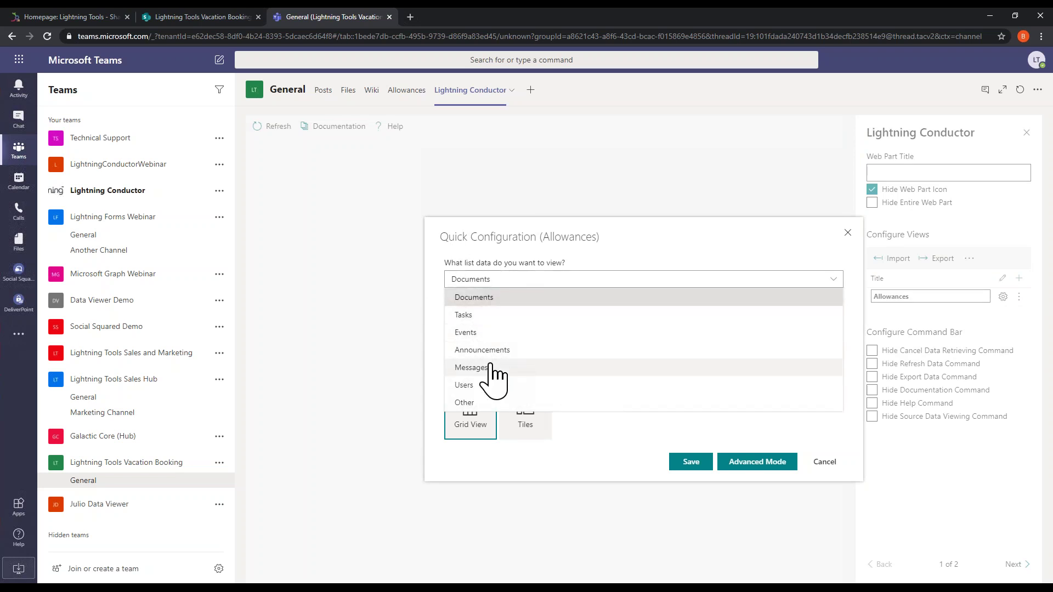
left_click(536, 299)
left_click(526, 318)
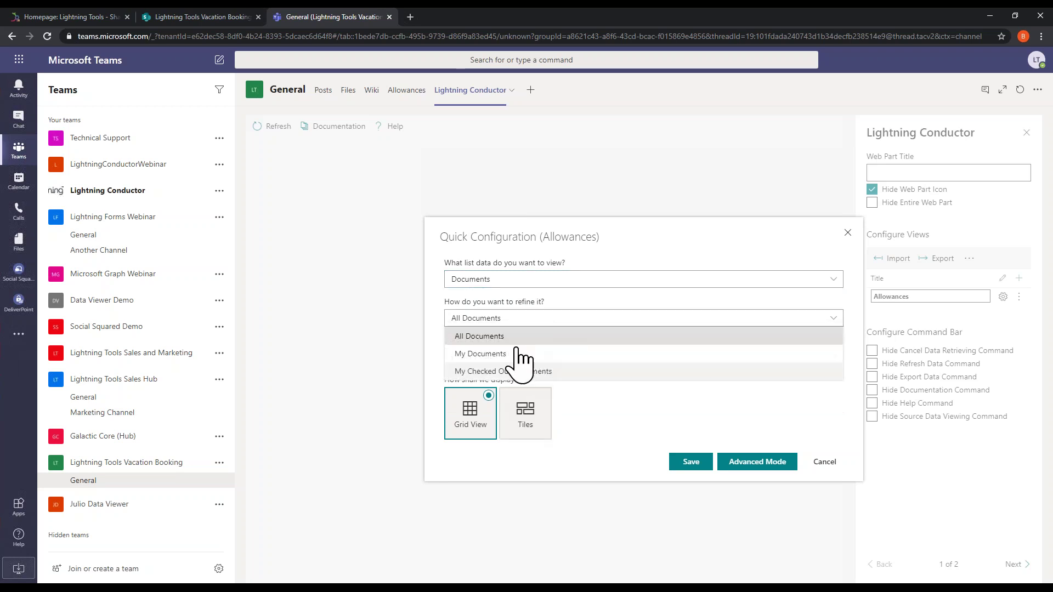
left_click(525, 319)
left_click(514, 281)
left_click(477, 318)
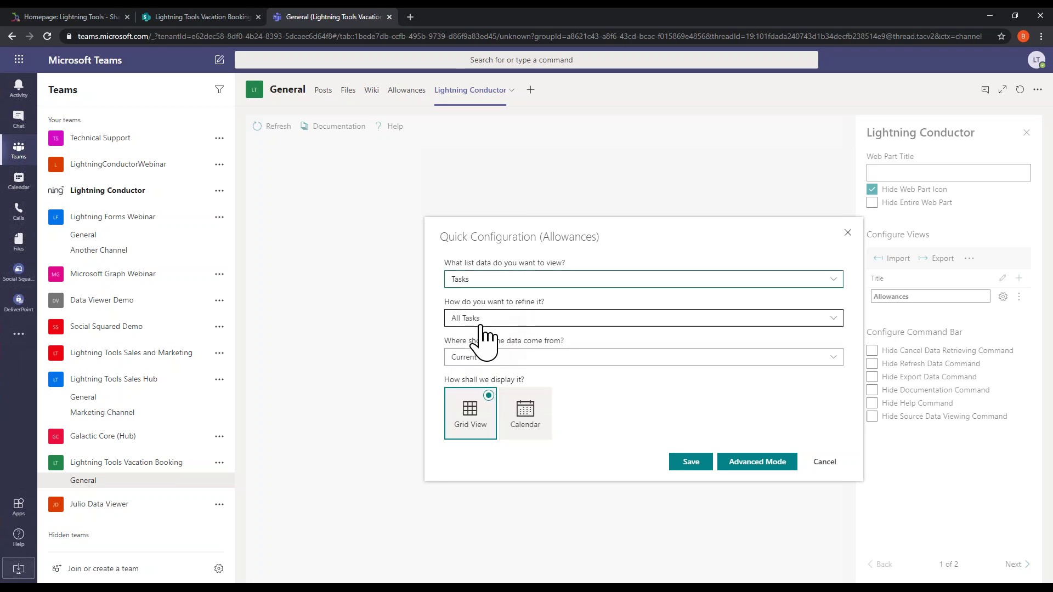
left_click(483, 323)
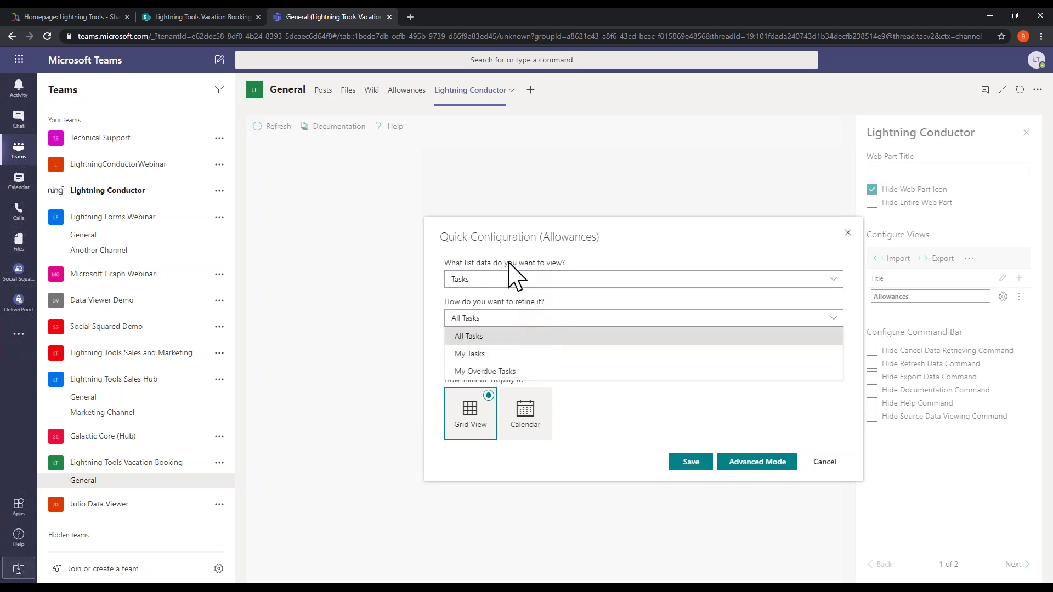
left_click(545, 335)
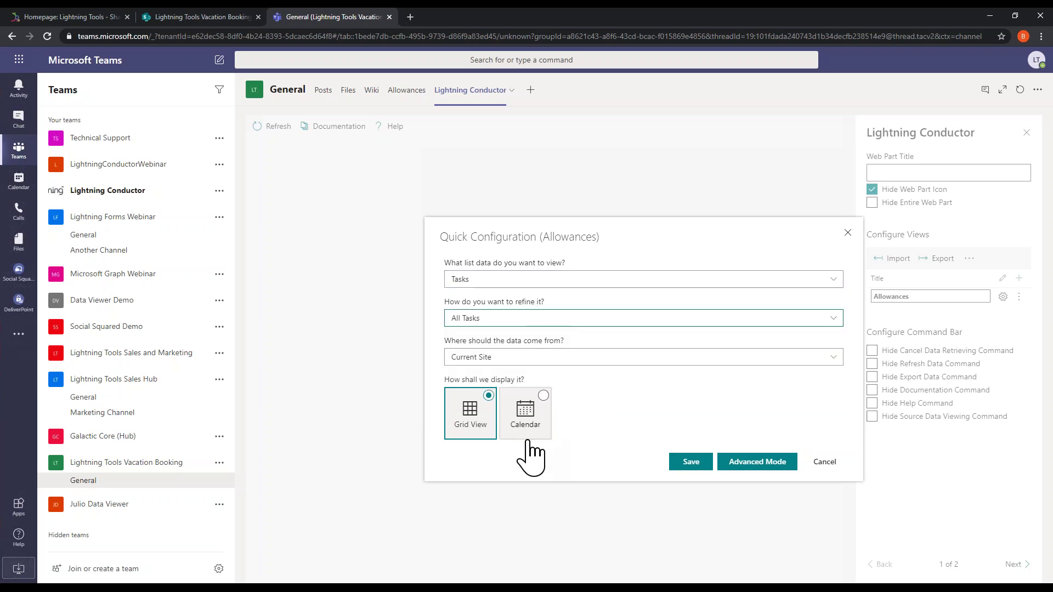
left_click(535, 360)
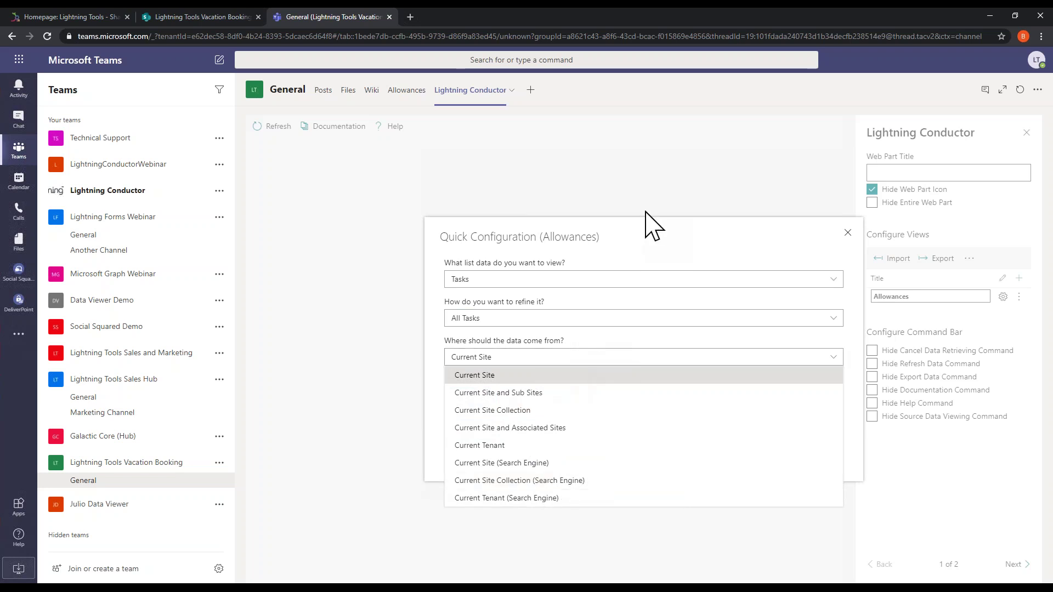
left_click(651, 247)
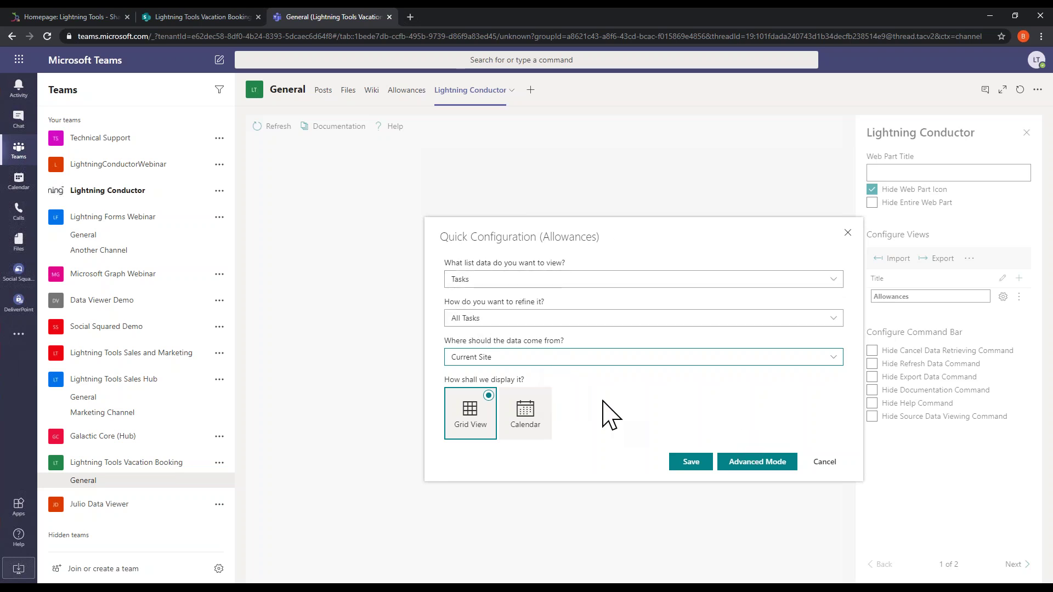
Step: Switch the view to Advanced Mode, keeping the Object Model Rollup Engine Provider and the Grid View Display Provider
left_click(756, 462)
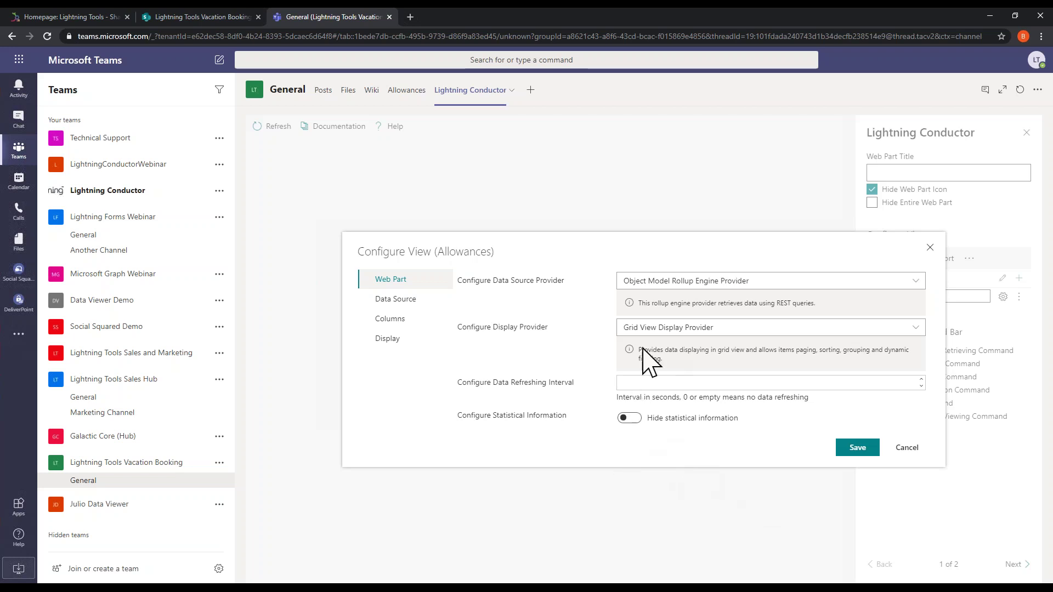
left_click(652, 282)
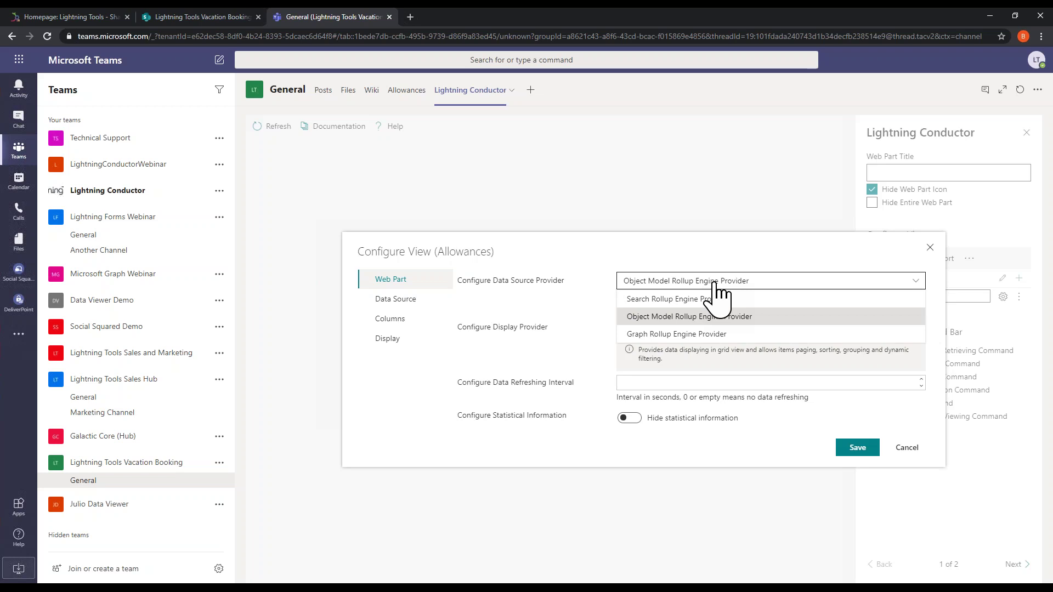
left_click(684, 318)
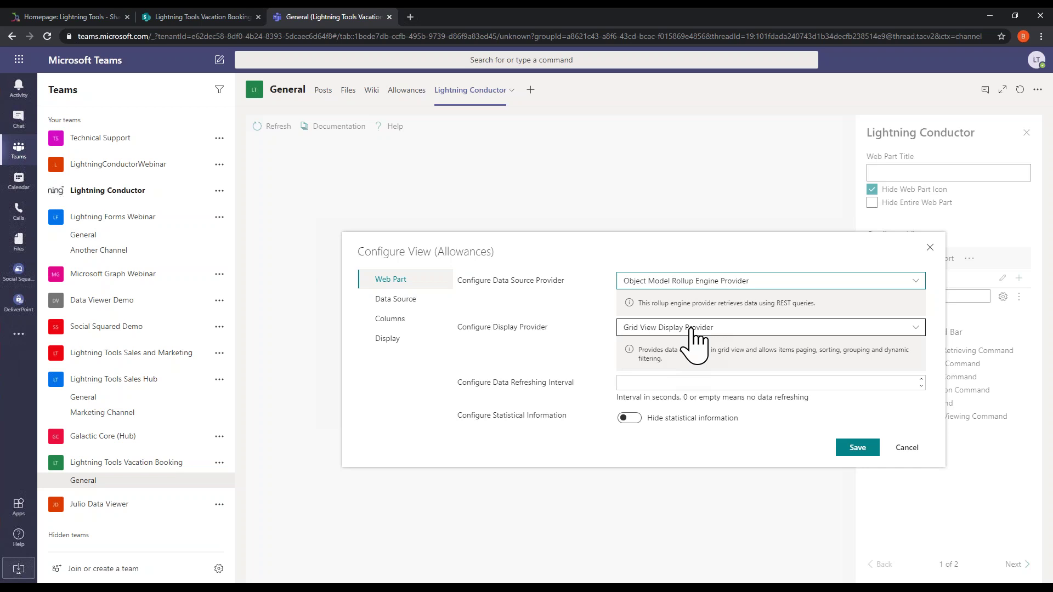
left_click(692, 330)
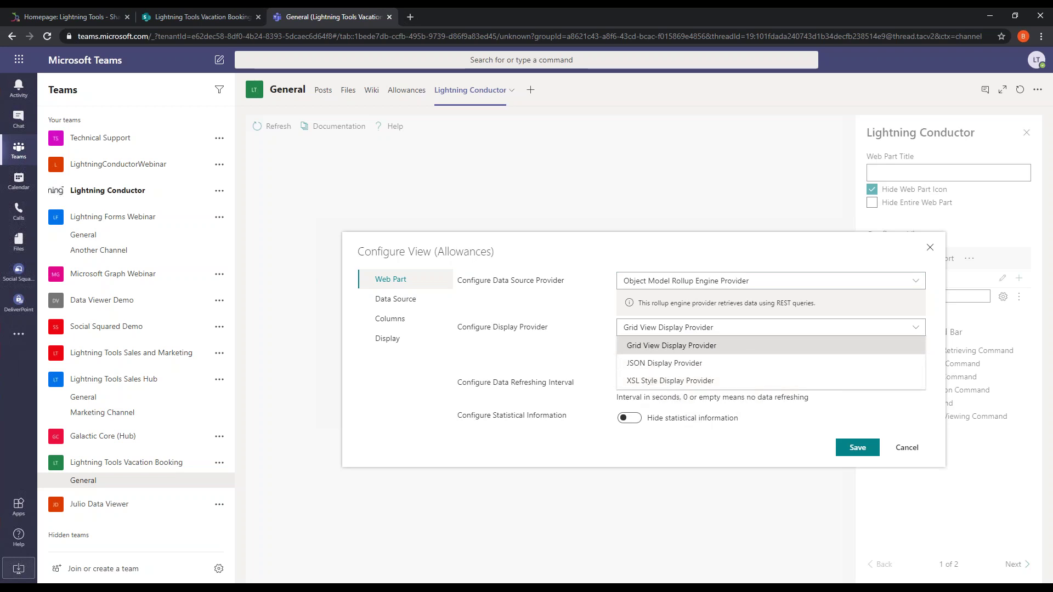
left_click(713, 329)
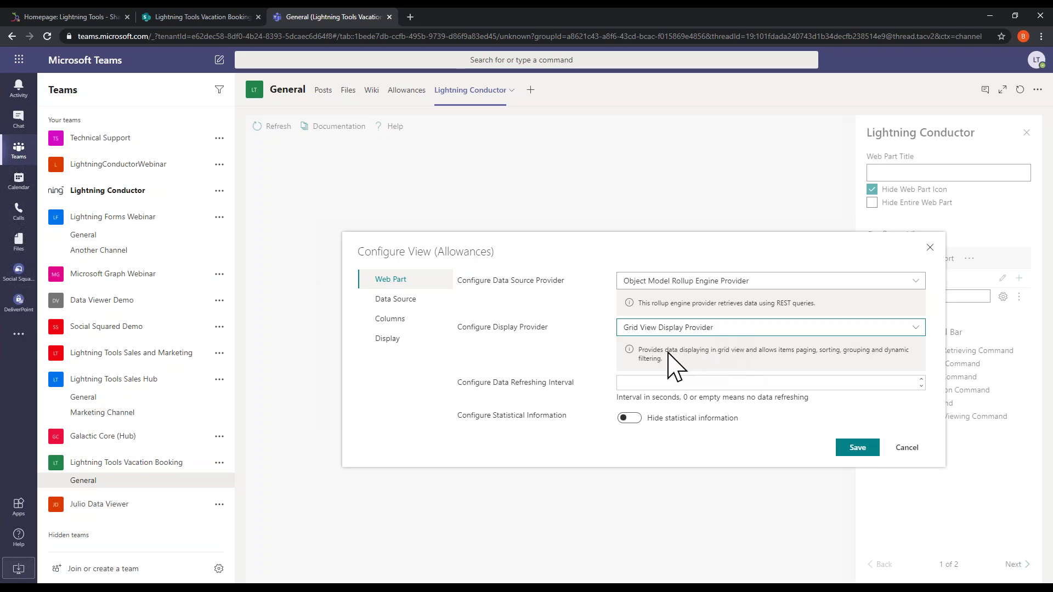
Step: Set the rollup source of the Allowances view to show items from multiple lists
left_click(404, 299)
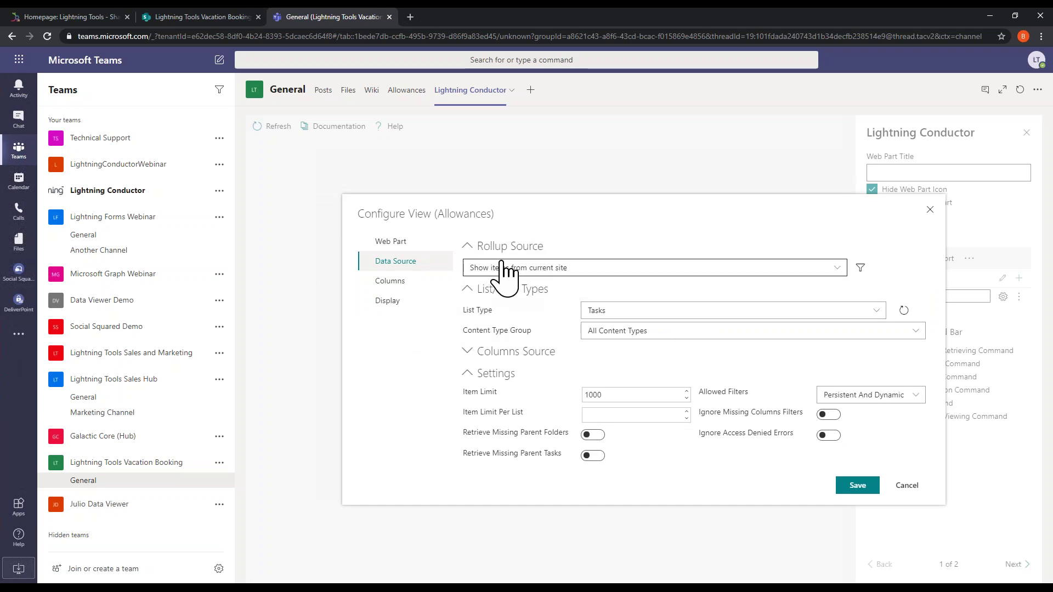
left_click(830, 268)
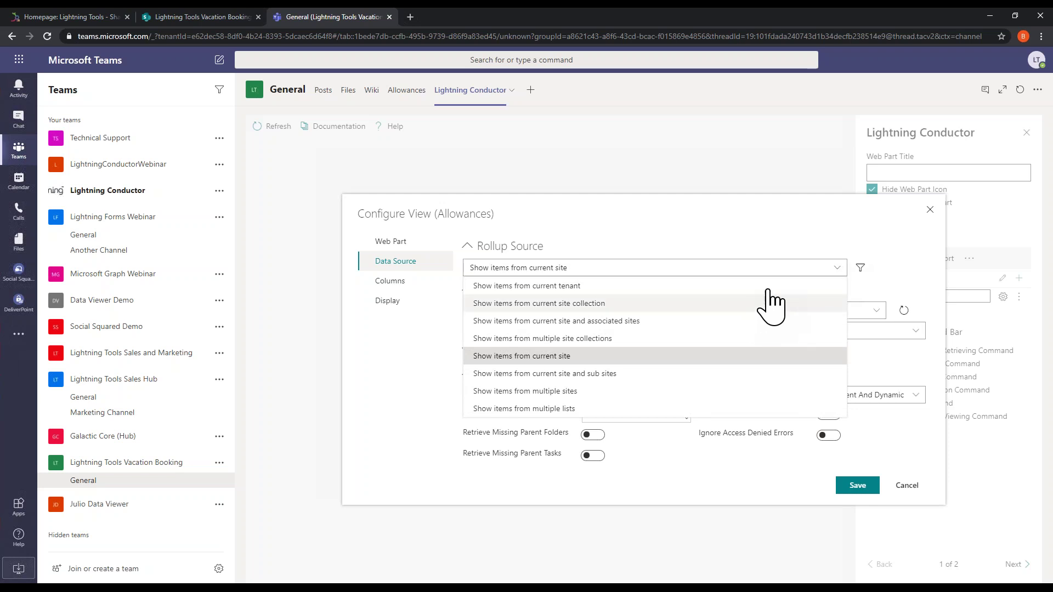
left_click(808, 267)
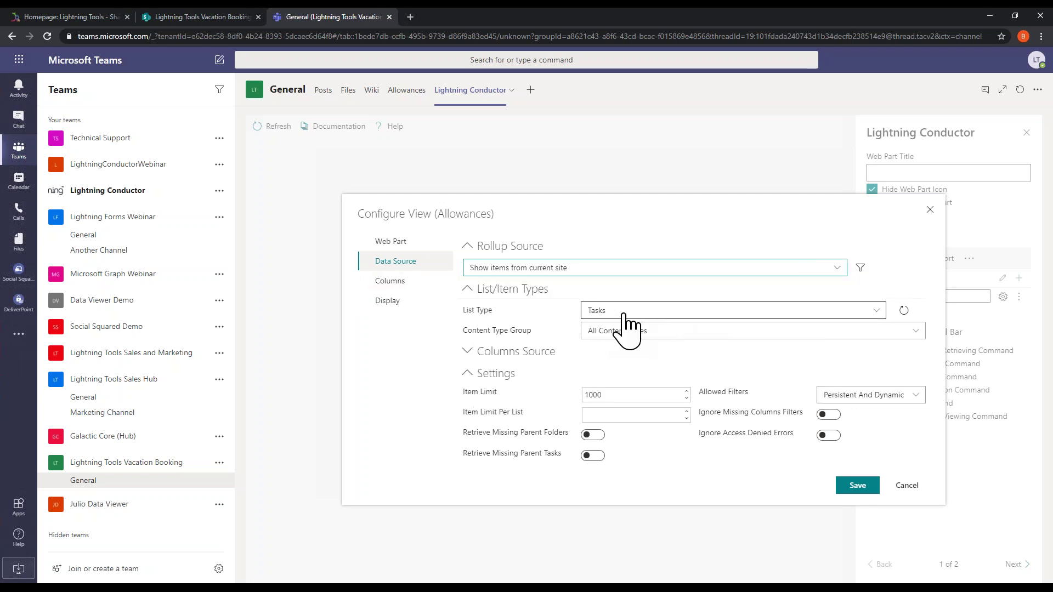
left_click(713, 268)
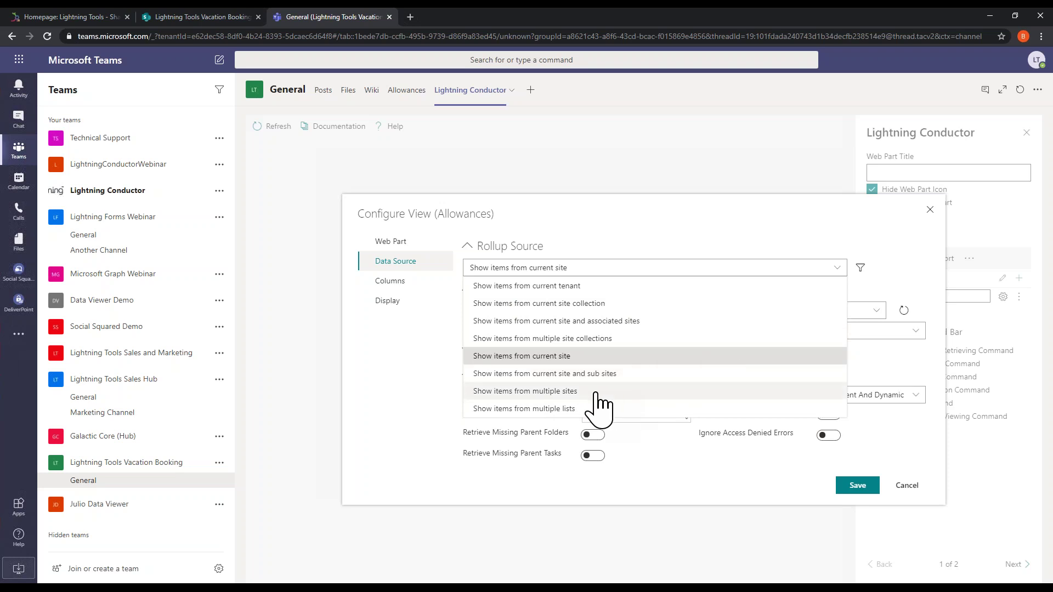
left_click(574, 409)
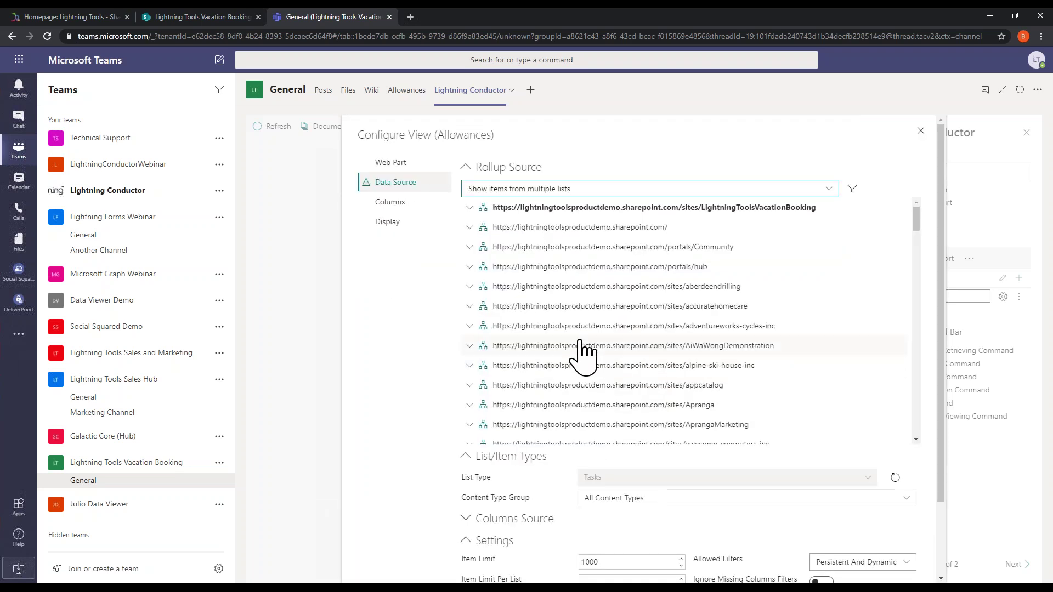
Step: Select the Allowances list of the Lightning Tools Vacation Booking site as the rollup source and look over the remaining data source settings
left_click(470, 207)
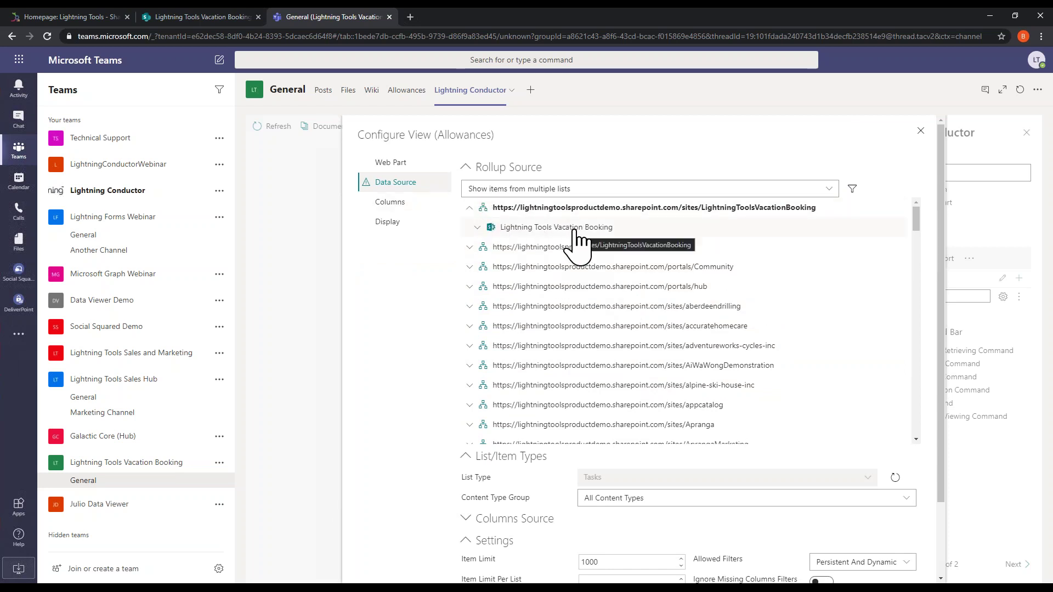
left_click(477, 227)
scroll(571, 282, "down", 4)
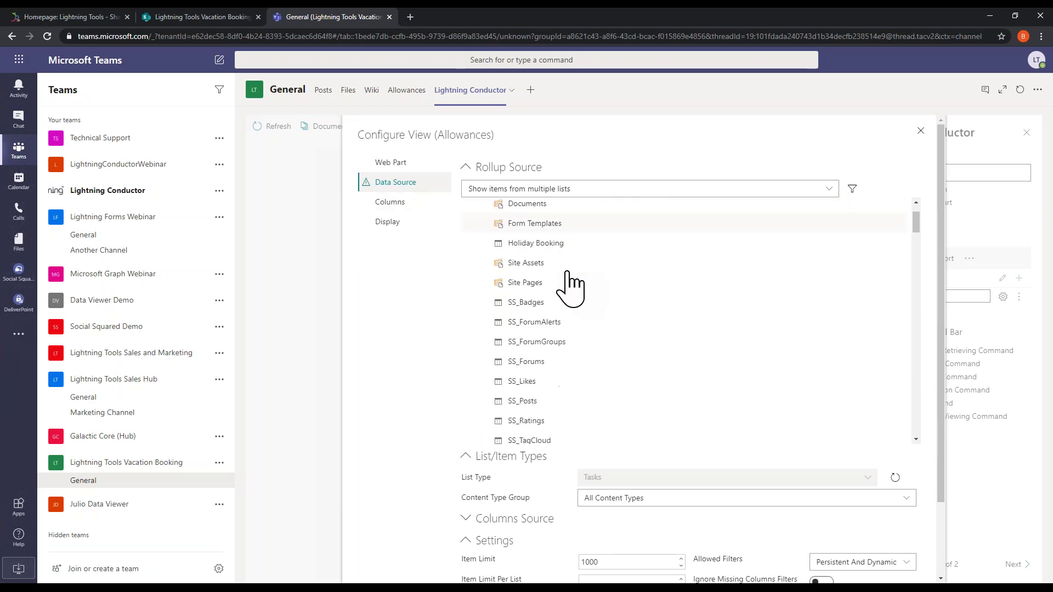
scroll(570, 283, "up", 3)
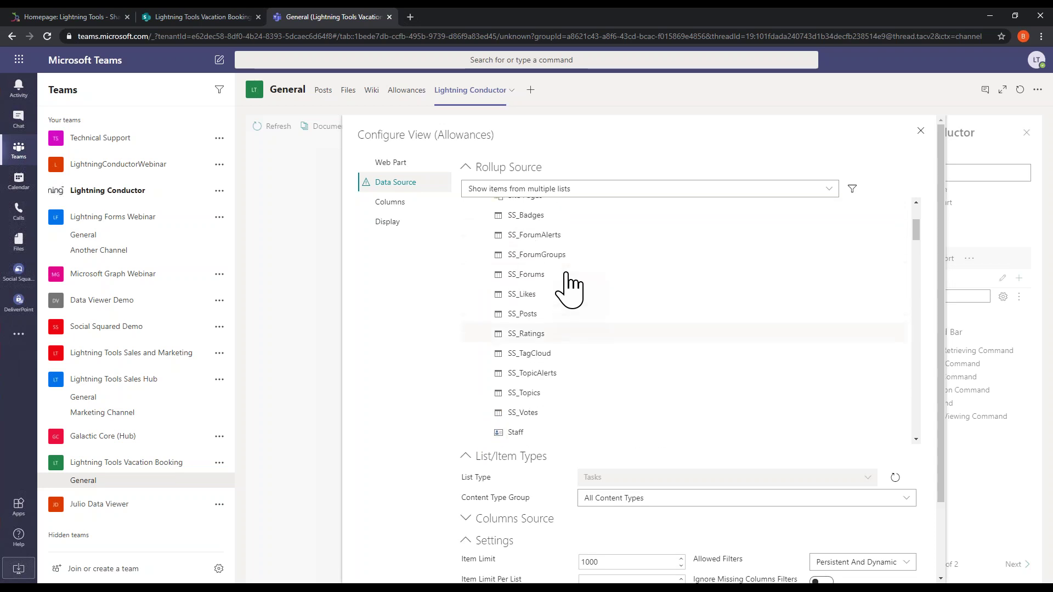
scroll(540, 252, "up", 2)
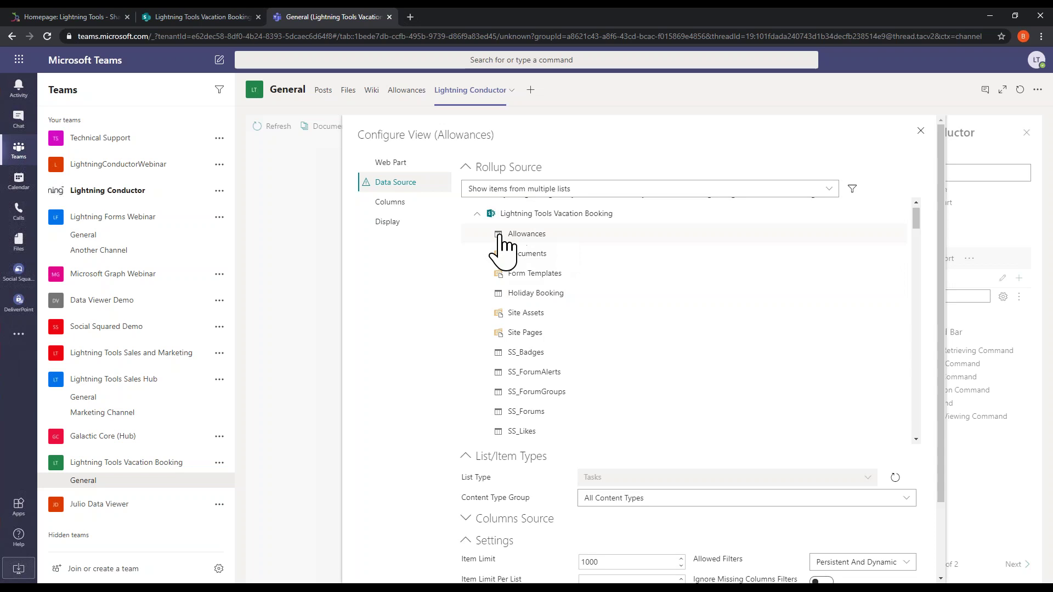
left_click(558, 235)
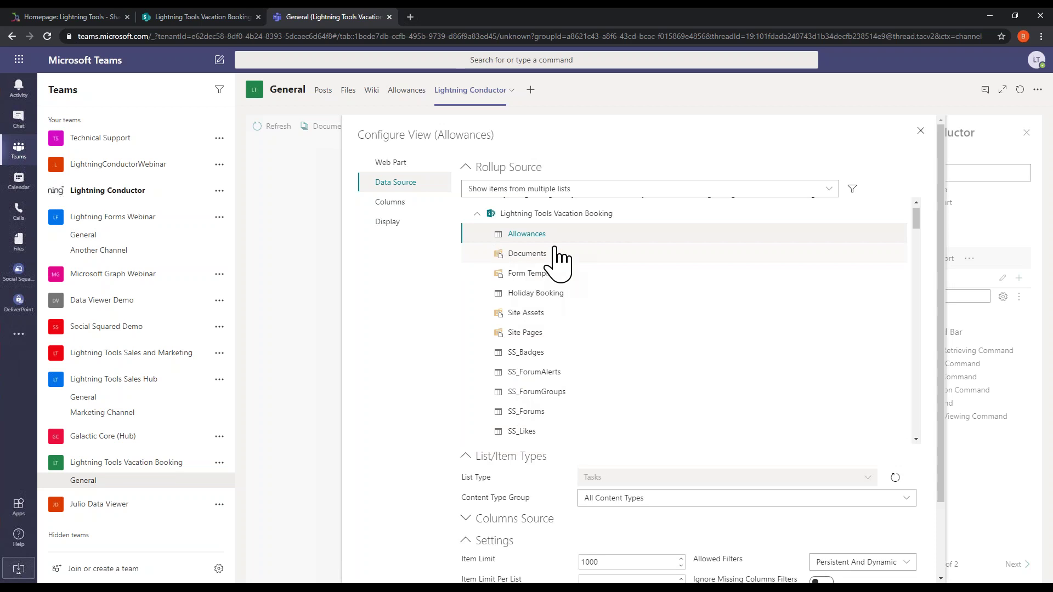
scroll(931, 378, "down", 1)
scroll(932, 378, "down", 2)
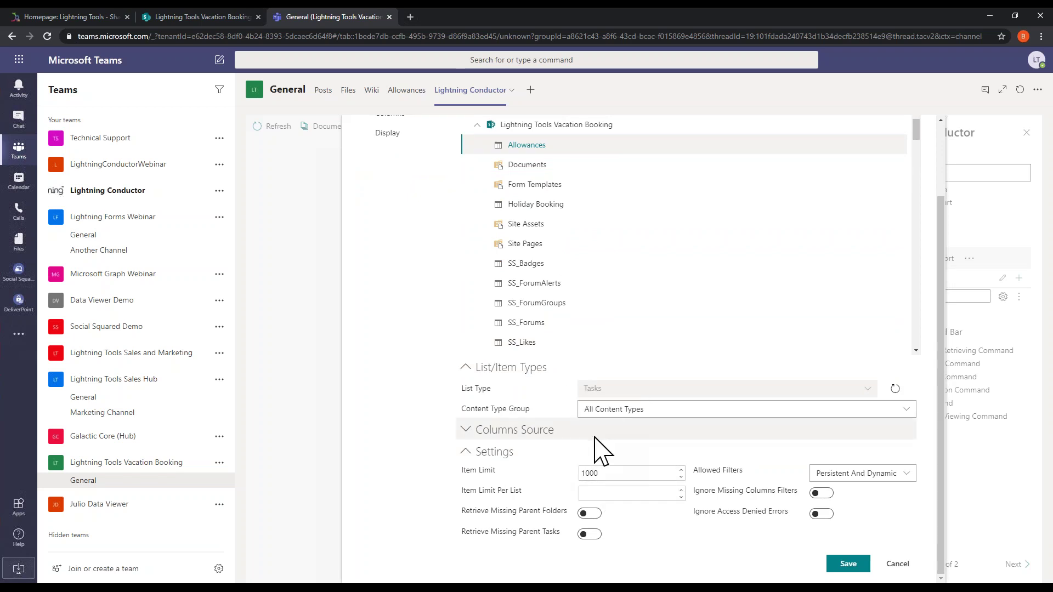
scroll(410, 236, "up", 2)
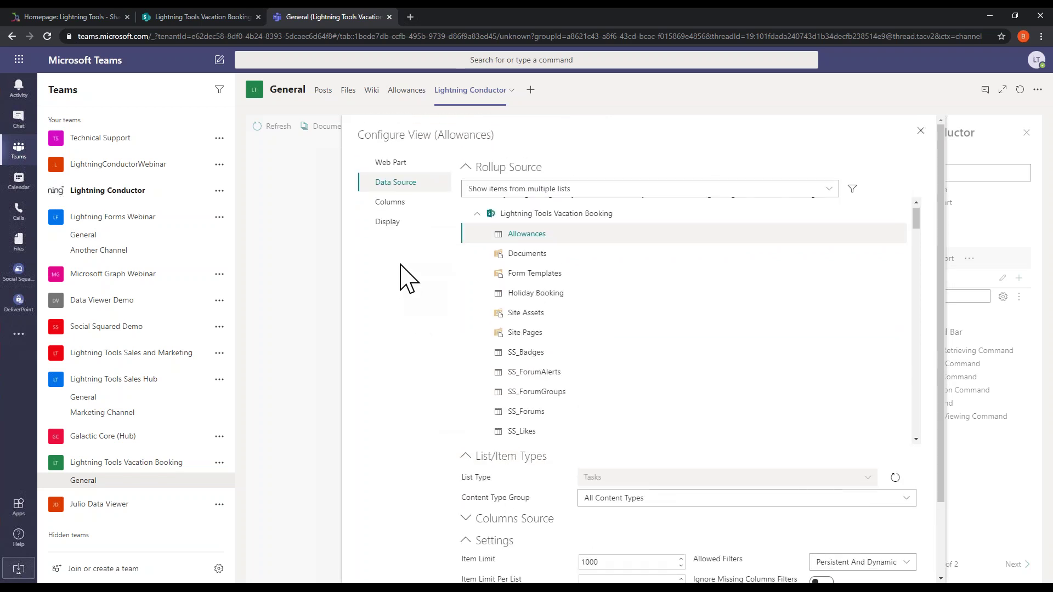
Step: Include the Team Member column in the view and move it directly below Parent Site Collection URL
left_click(392, 202)
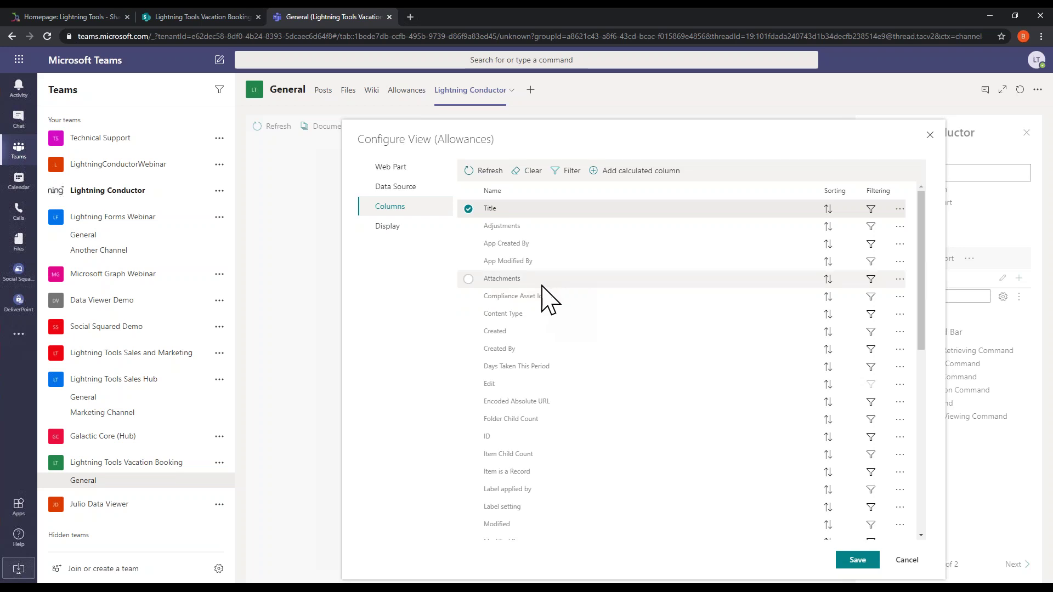
scroll(510, 299, "down", 3)
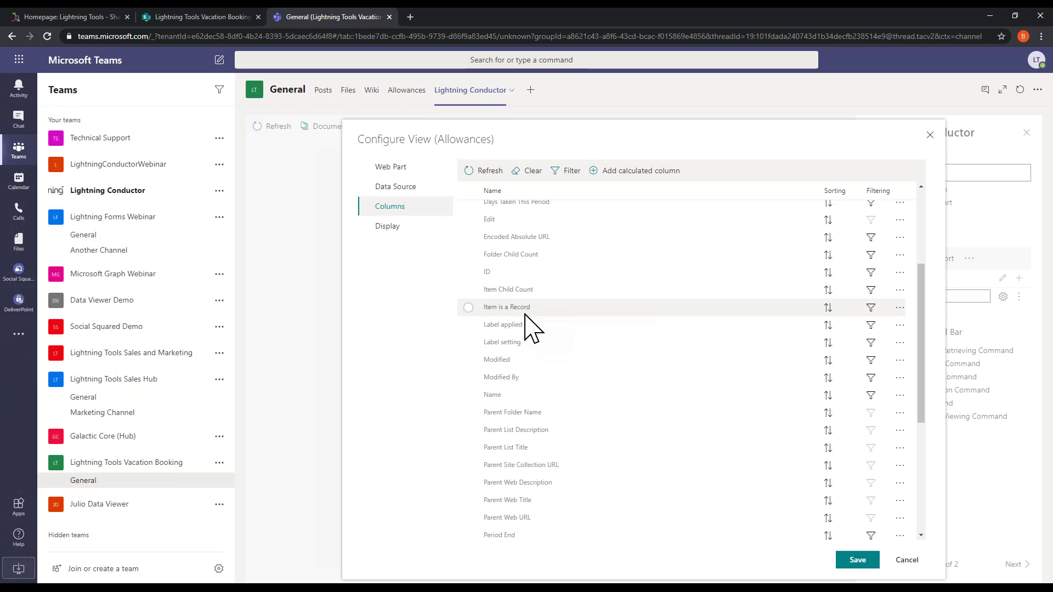
scroll(525, 329, "down", 3)
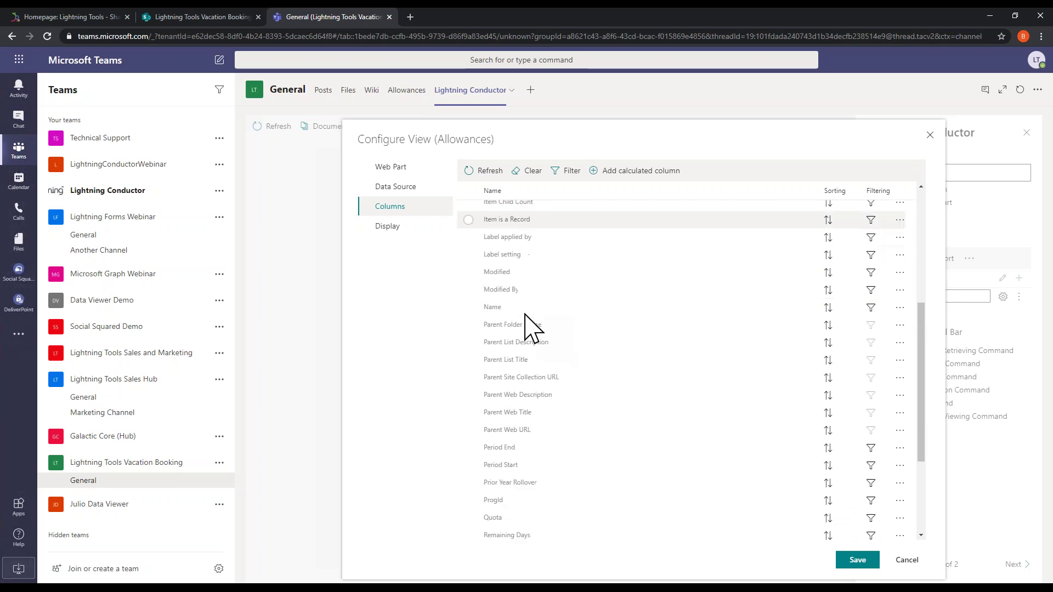
scroll(527, 412, "down", 1)
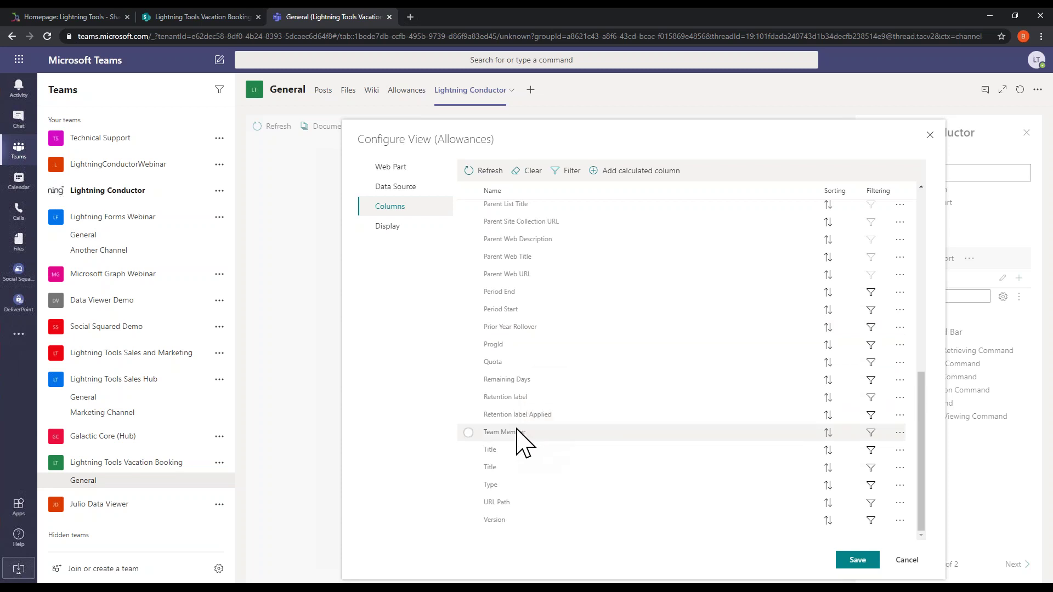
left_click(467, 434)
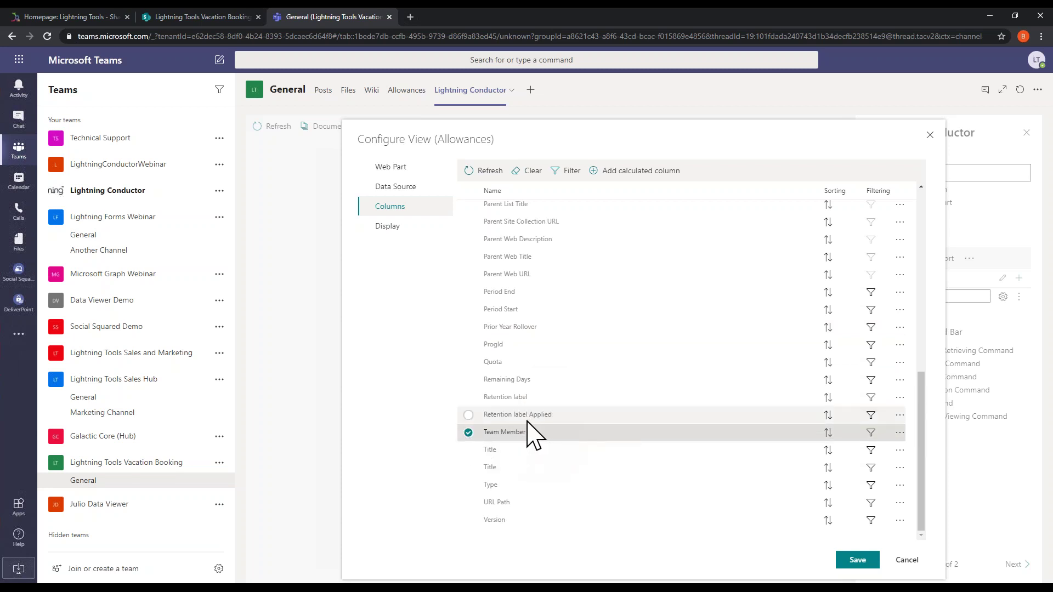
left_click_drag(540, 433, 545, 248)
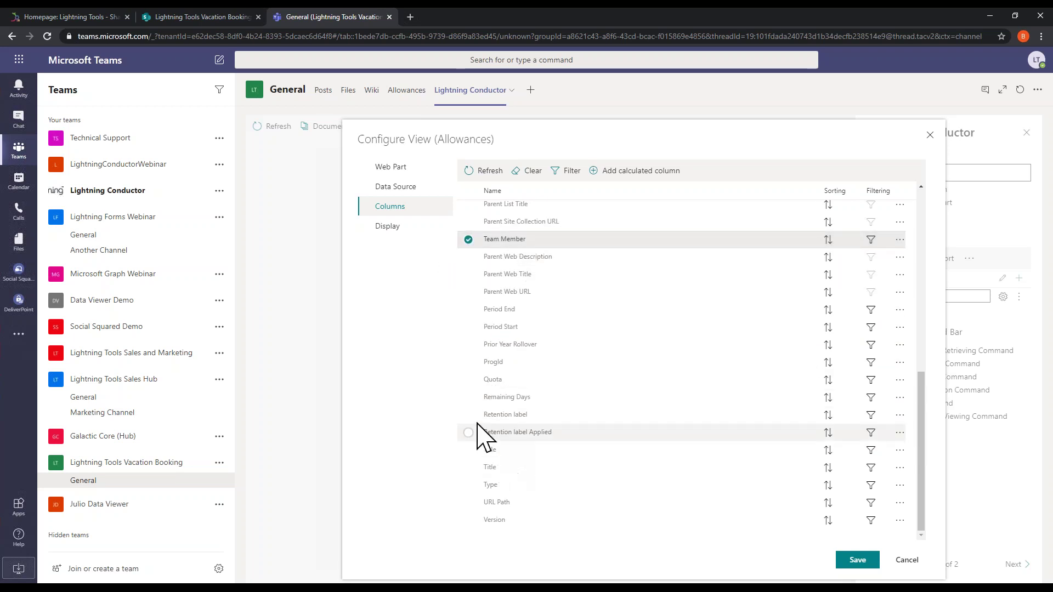
Step: Include the Remaining Days, Quota, Period Start, Period End and Prior Year Rollover columns, moving Period Start above Period End
left_click(469, 397)
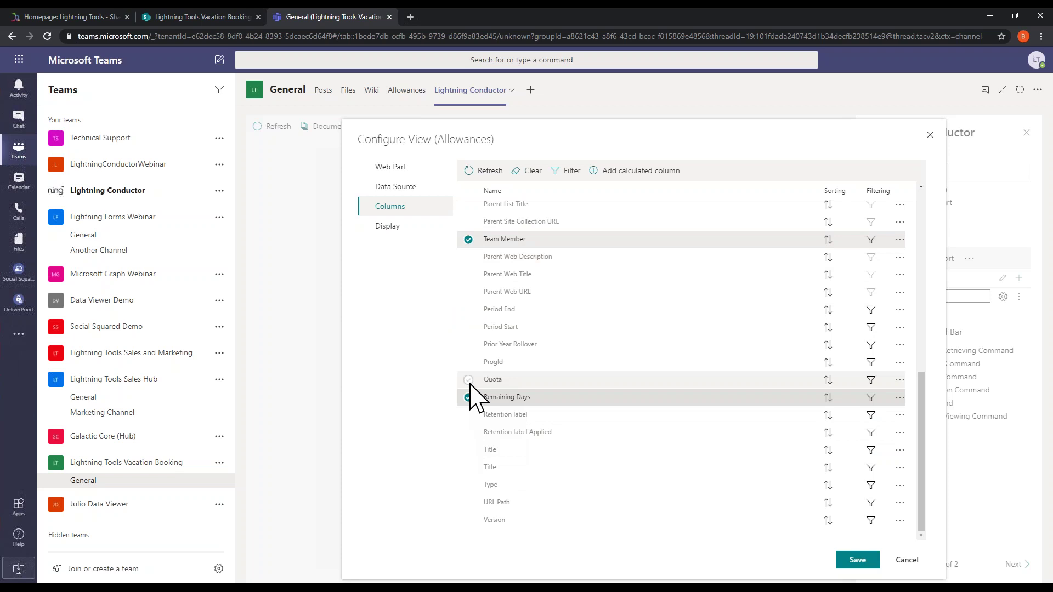
left_click(469, 379)
left_click(469, 327)
left_click(469, 310)
left_click_drag(505, 328, 511, 300)
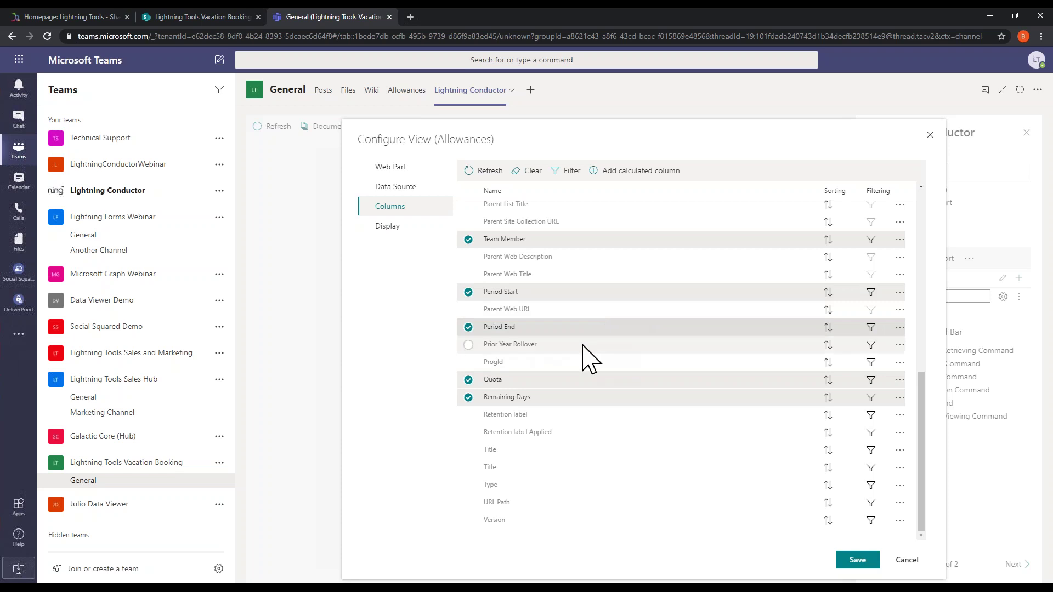
left_click(469, 345)
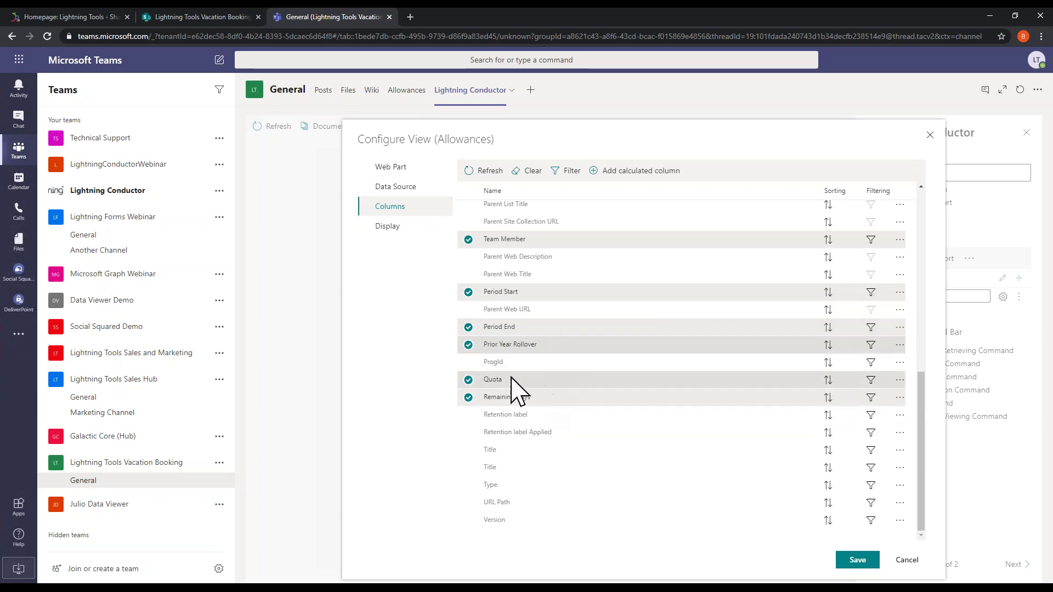
Step: Include the Days Taken This Period column directly above Remaining Days, and move Quota directly below Prior Year Rollover
scroll(564, 388, "up", 3)
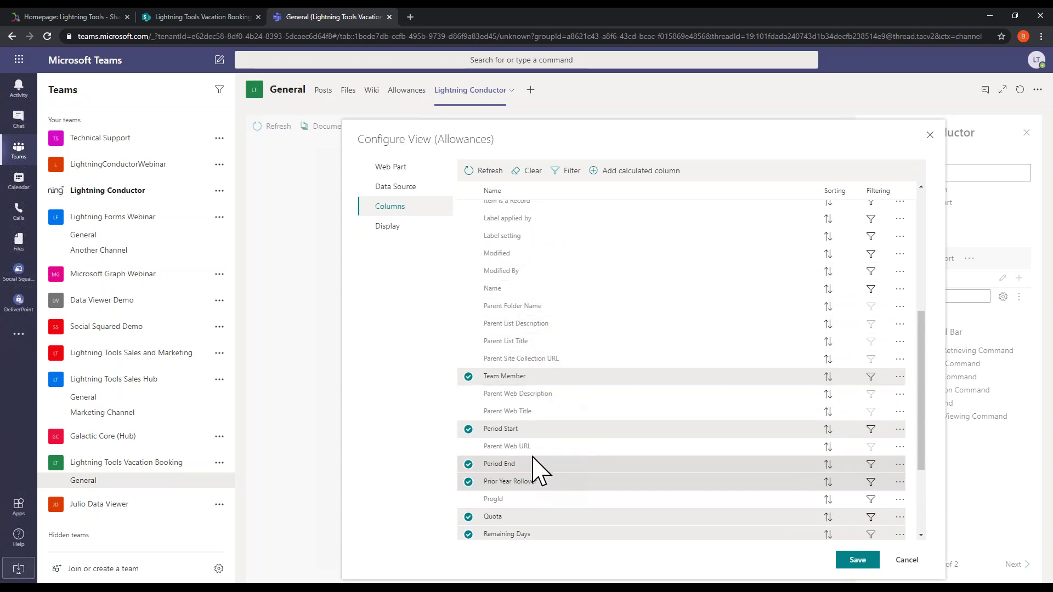
scroll(537, 463, "up", 1)
scroll(535, 461, "down", 2)
scroll(537, 464, "down", 2)
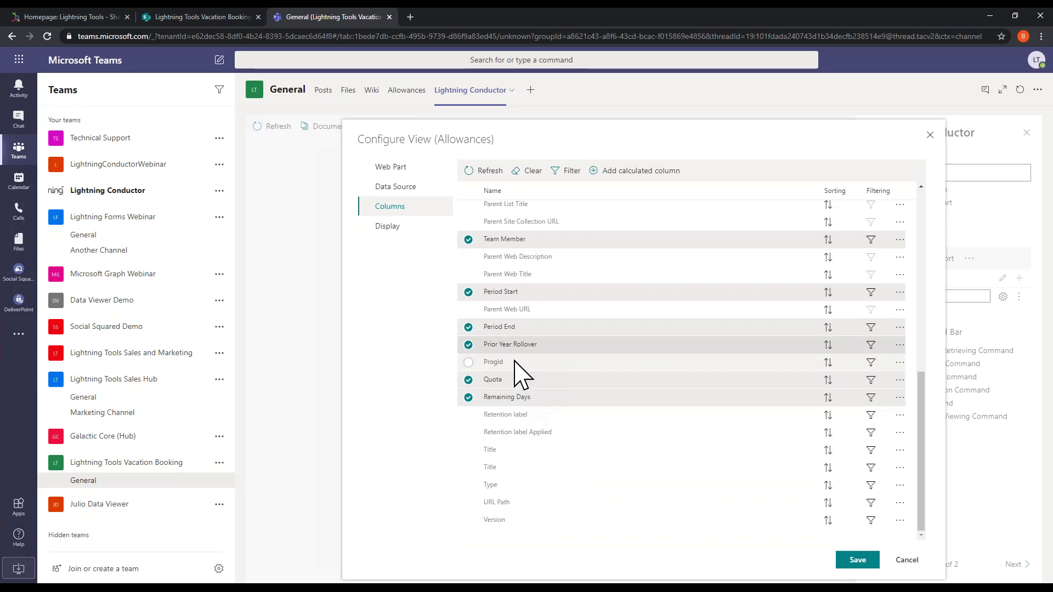
scroll(508, 262, "up", 1)
scroll(508, 263, "up", 3)
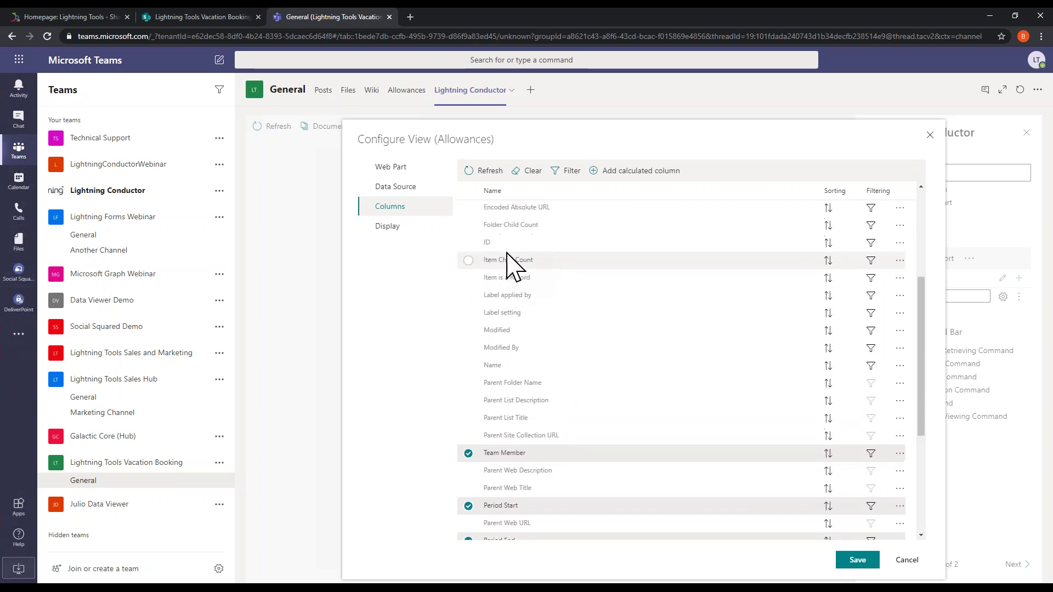
scroll(508, 262, "up", 1)
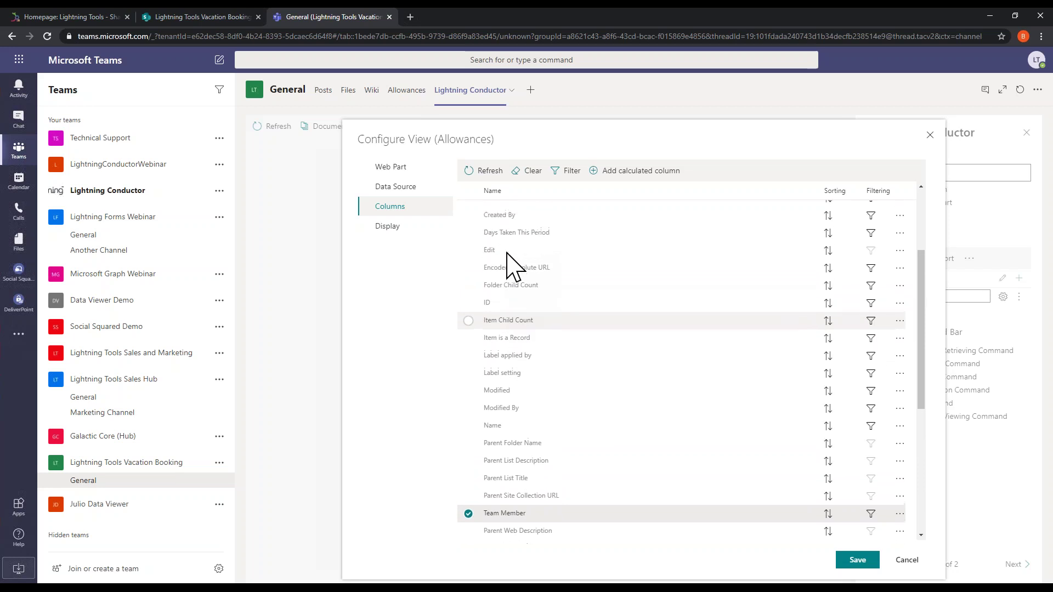
left_click(473, 239)
left_click_drag(535, 242, 543, 540)
scroll(547, 455, "down", 5)
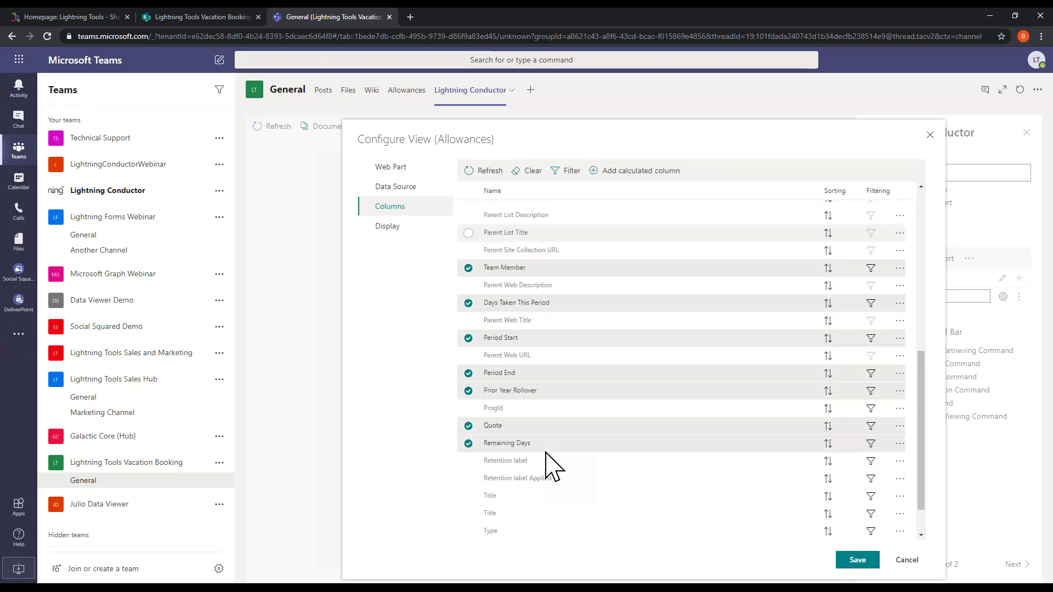
left_click_drag(519, 263, 518, 396)
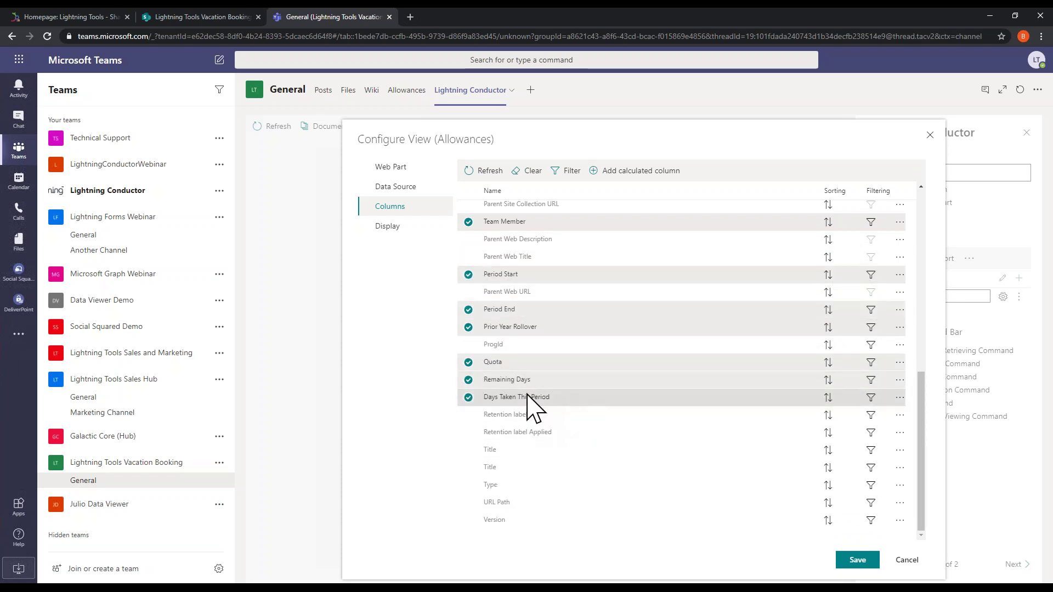
left_click_drag(518, 399, 516, 362)
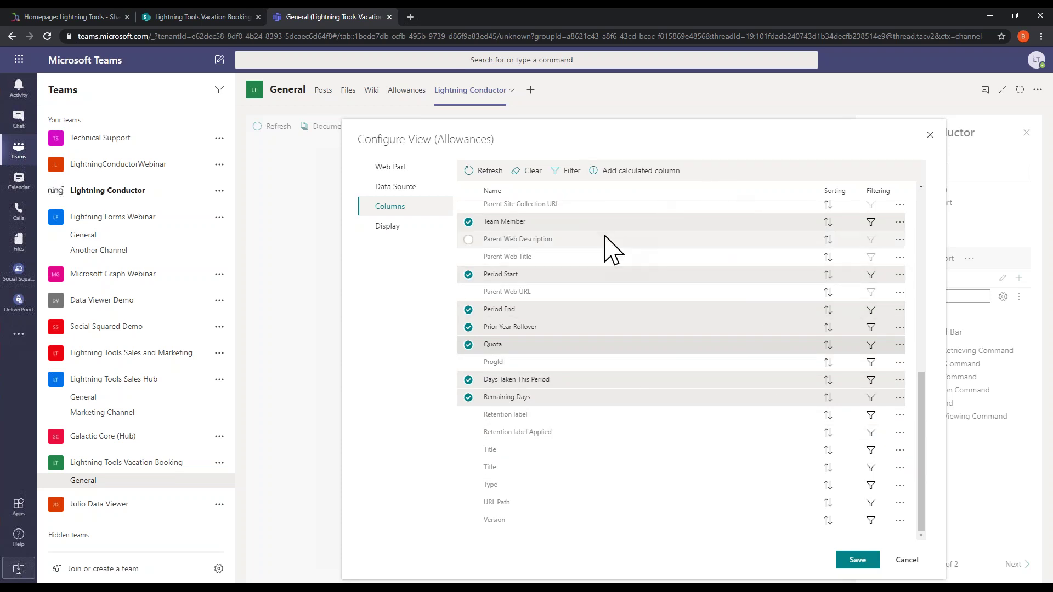
Step: Set the display format of Period Start and Period End to Short Date, turn on the sticky header and save the view
left_click(417, 227)
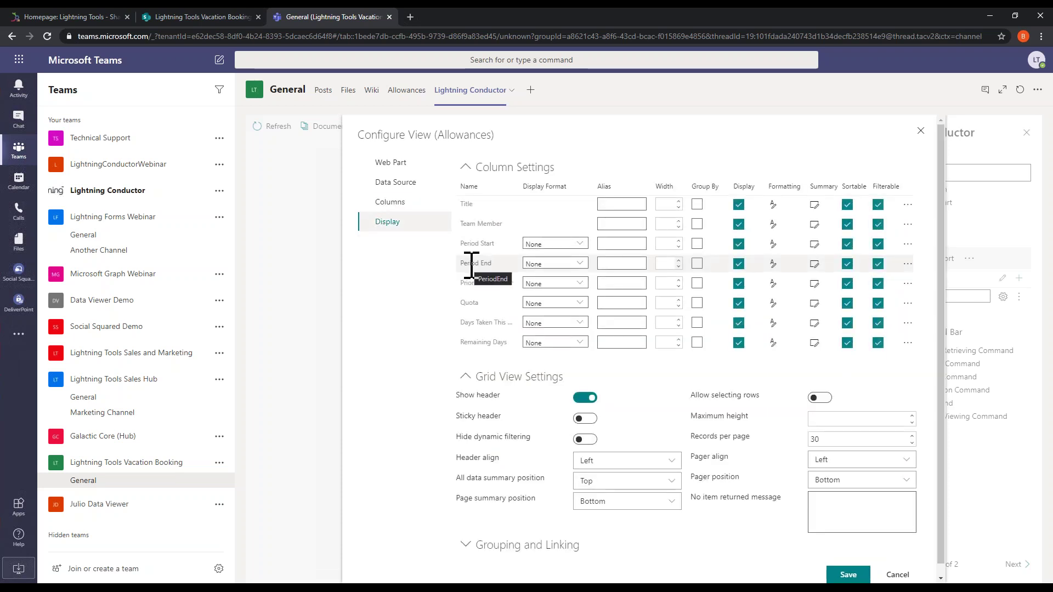
left_click(583, 241)
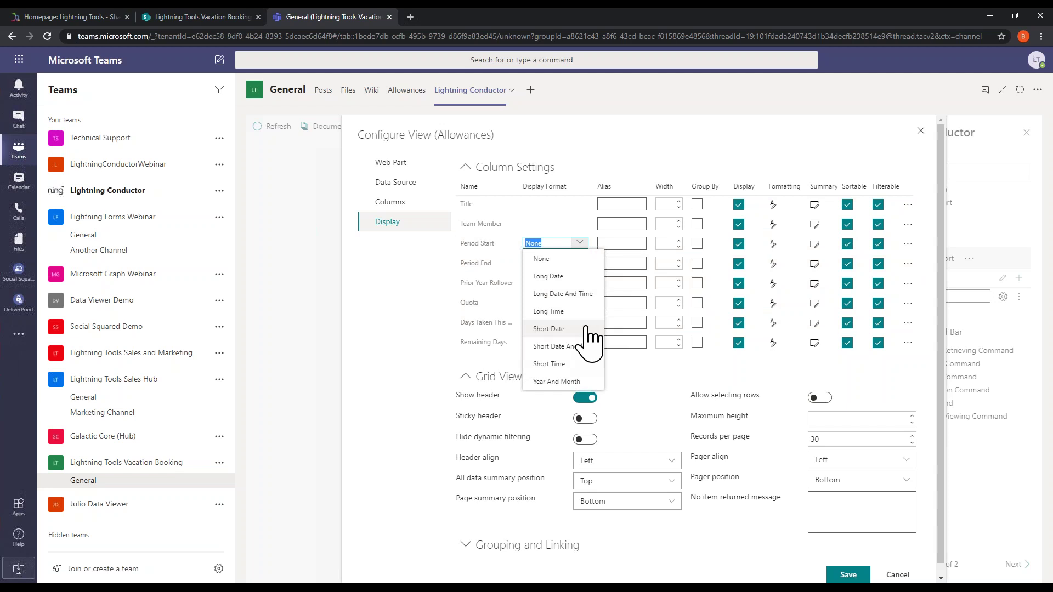
left_click(549, 329)
left_click(565, 263)
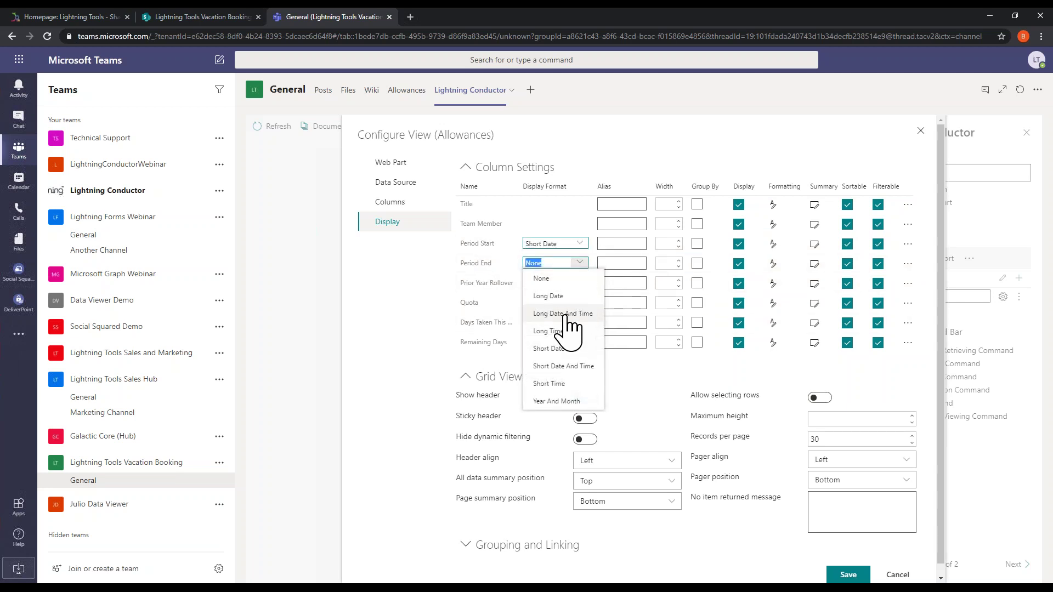
left_click(565, 349)
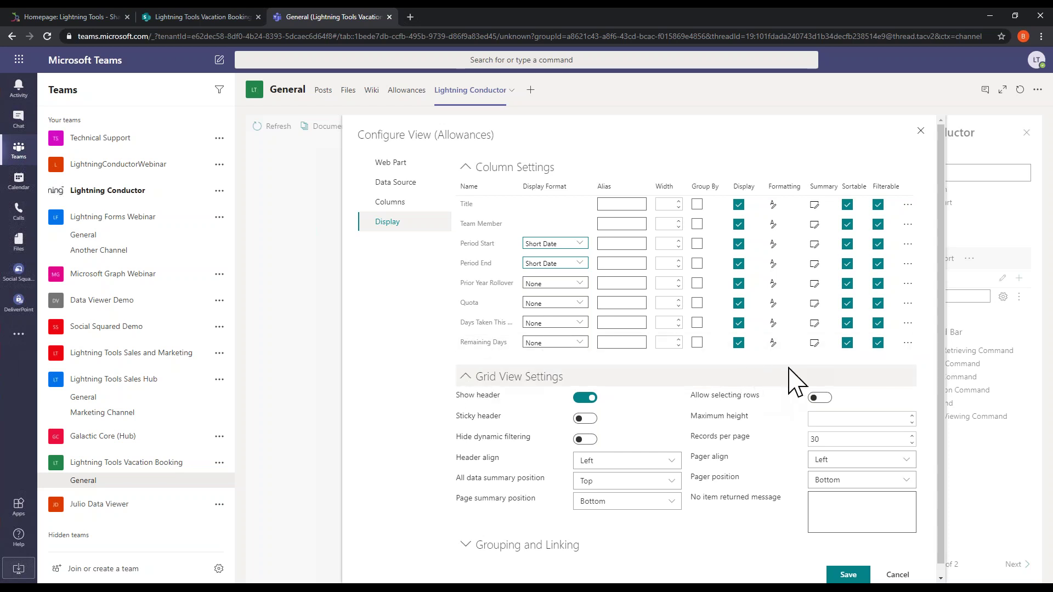
left_click(583, 420)
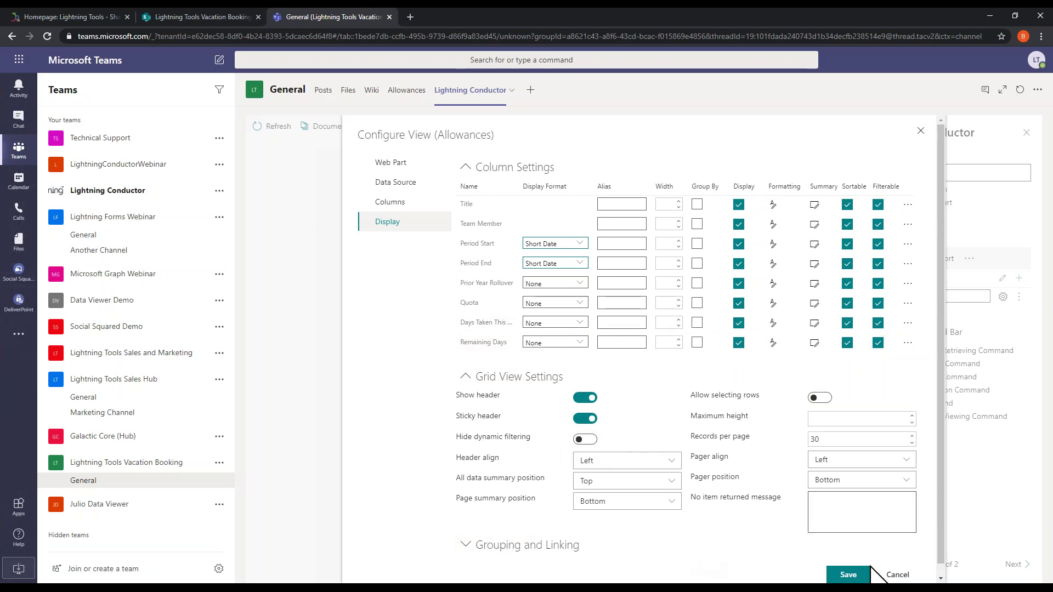
left_click(849, 576)
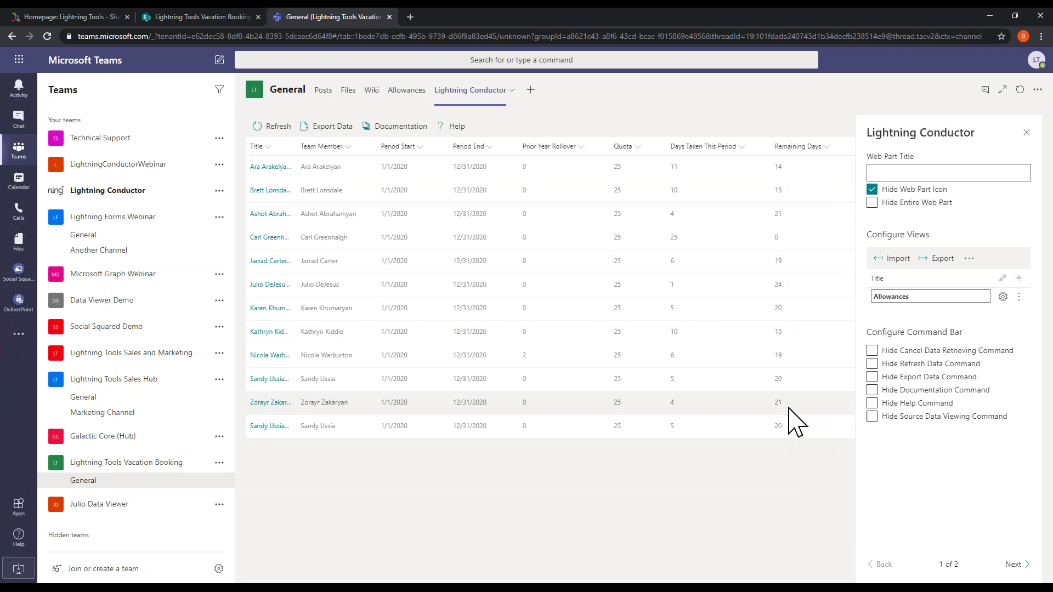
Step: Open conditional formatting for the Remaining Days column and delete the default condition from its rule
left_click(827, 147)
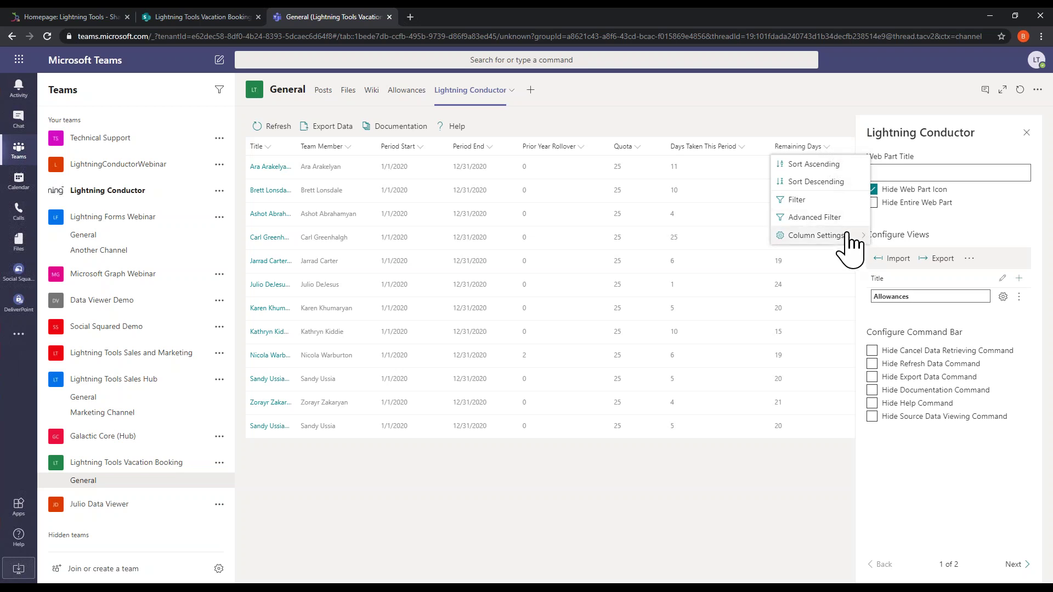
mouse_move(846, 237)
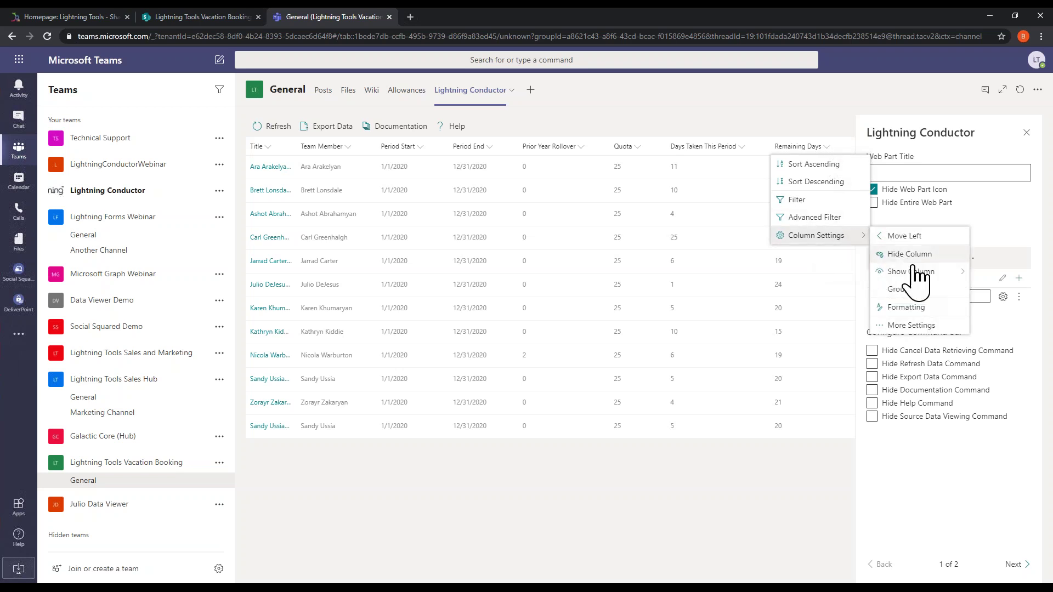
left_click(906, 307)
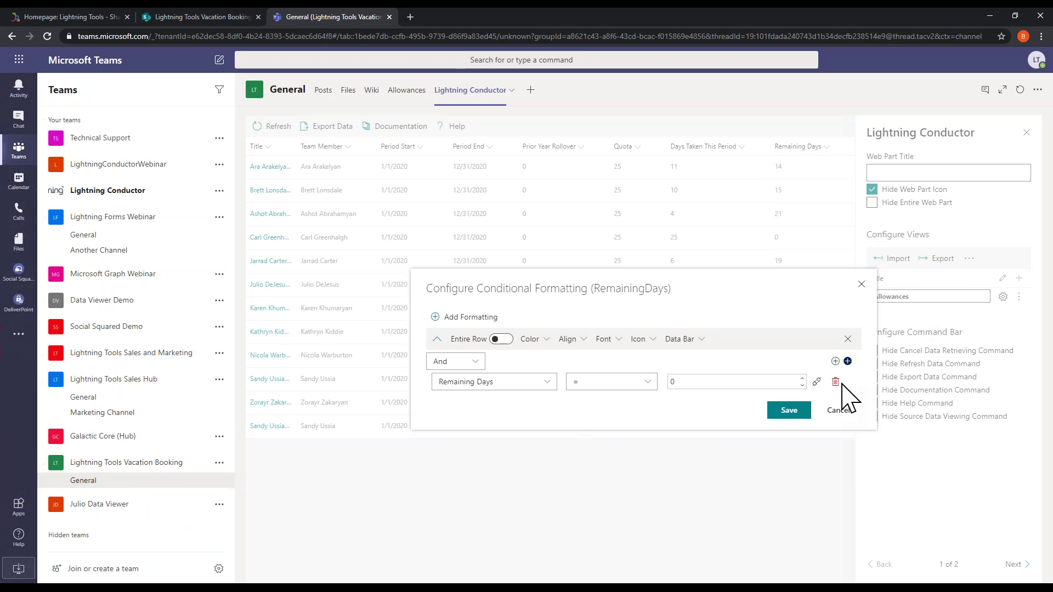
left_click(836, 382)
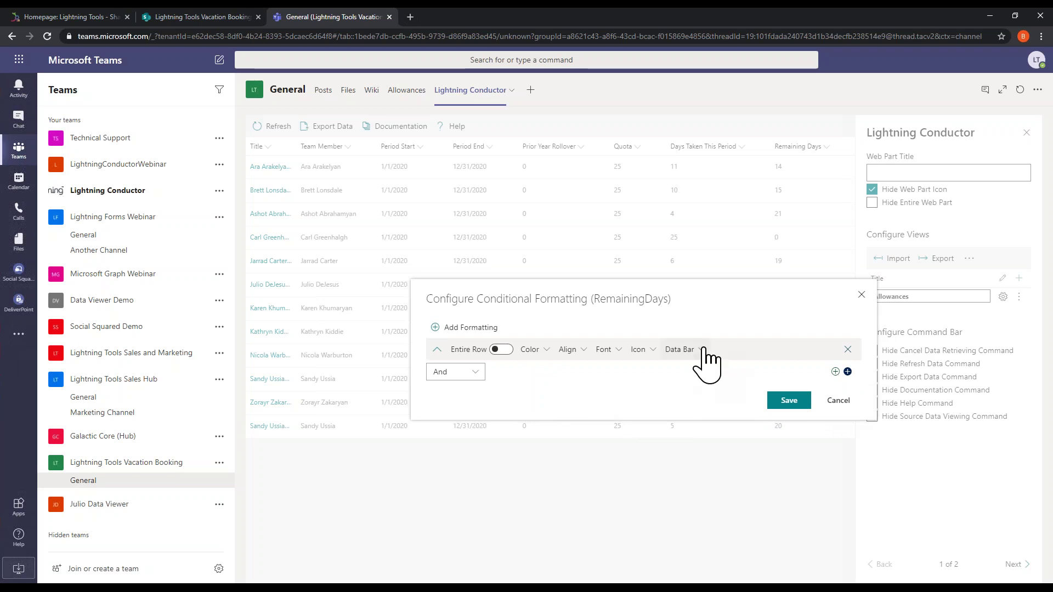
Step: Add a data bar with a max value of 25 and the value hidden to the Remaining Days formatting, and save it
left_click(705, 354)
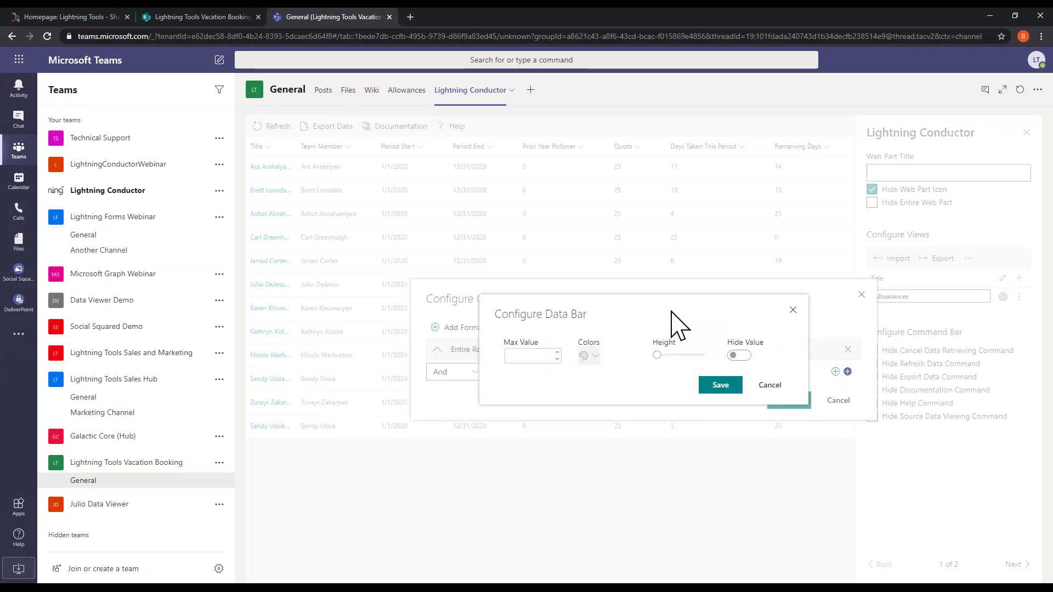
left_click(537, 356)
type("25")
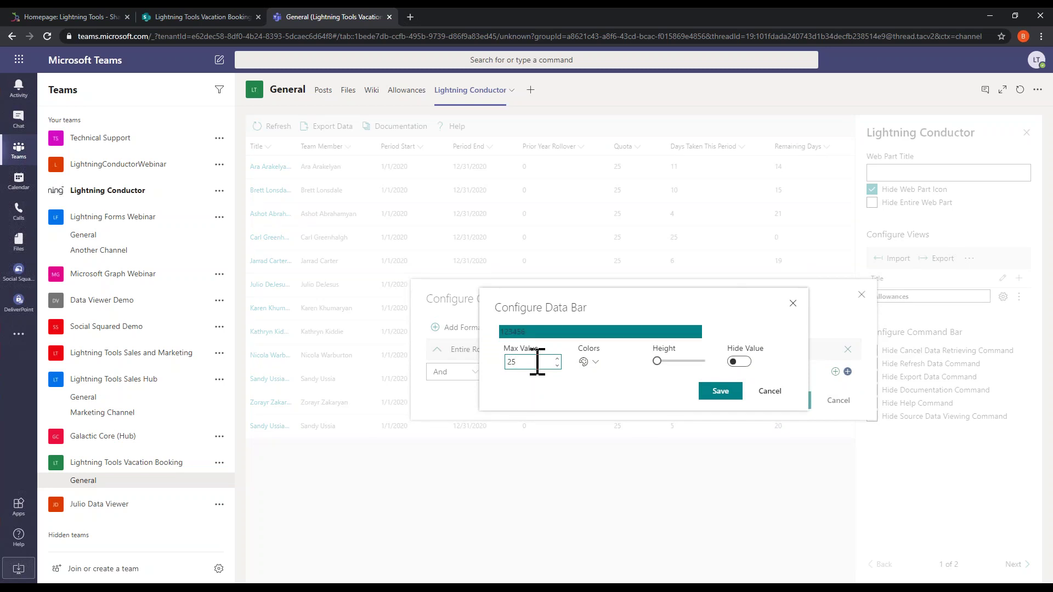
left_click(628, 403)
left_click(739, 362)
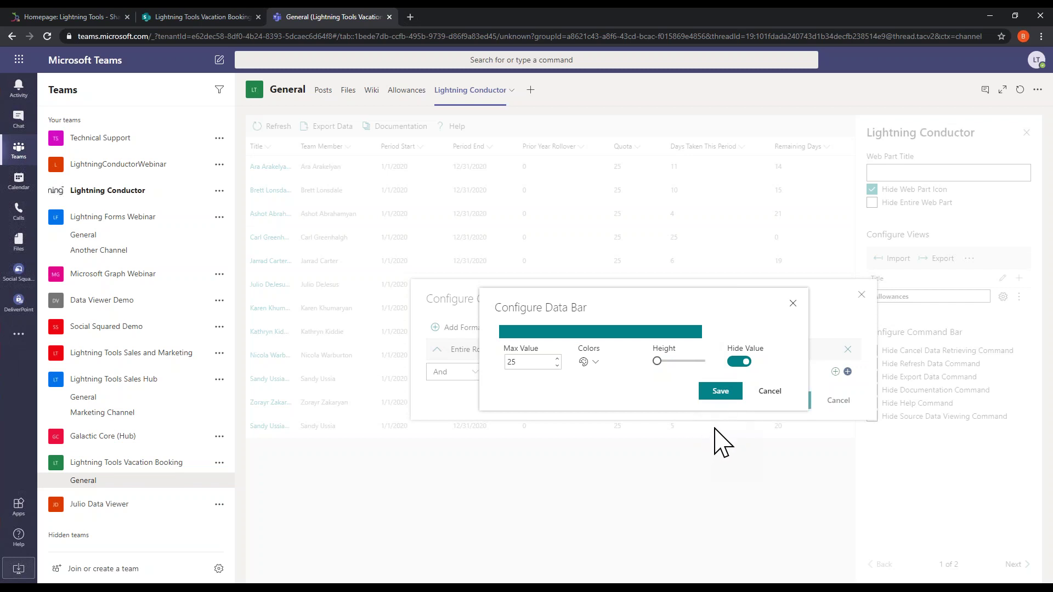
left_click(719, 393)
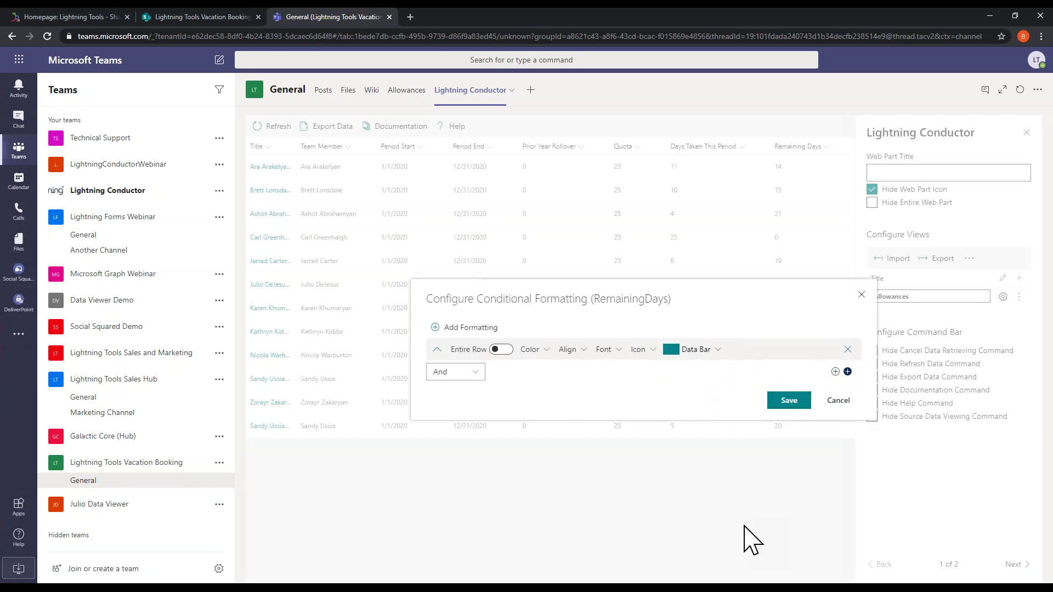
left_click(789, 401)
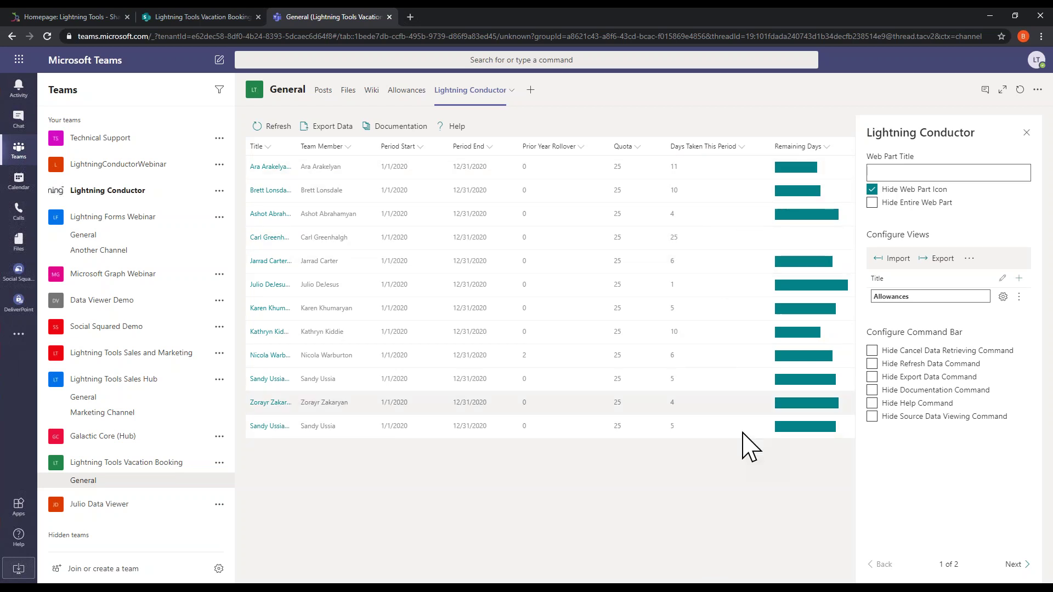
Step: Set up a conditional formatting rule on the Days Taken This Period column for values >= 25
left_click(743, 148)
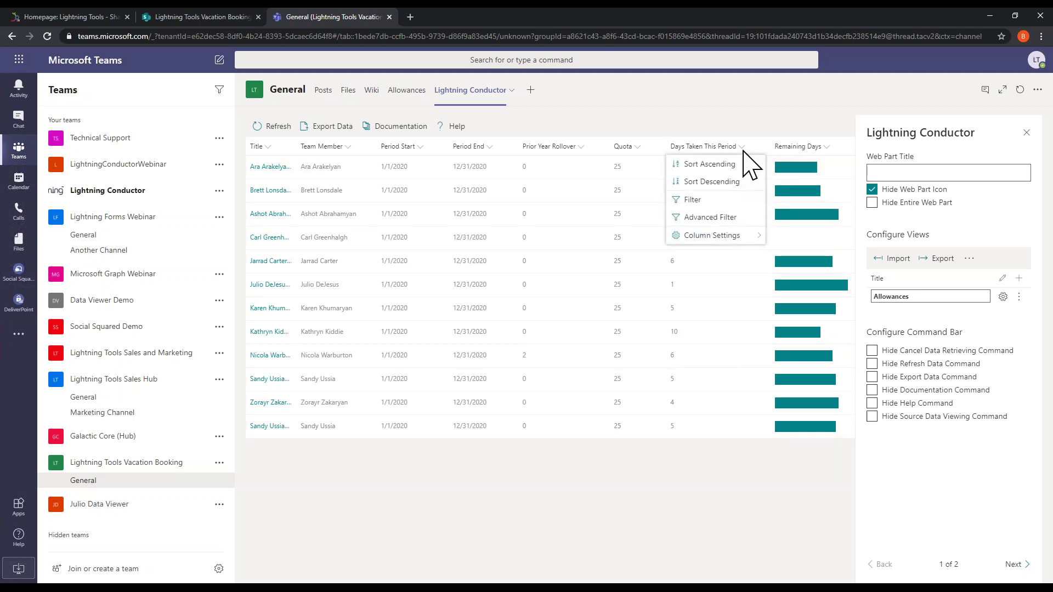
mouse_move(731, 235)
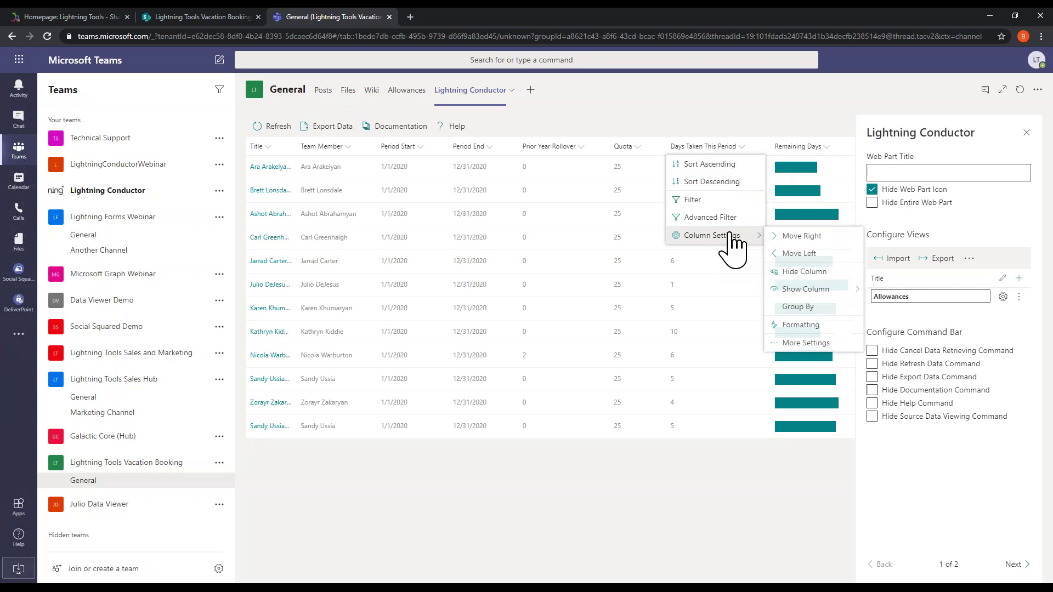
left_click(802, 325)
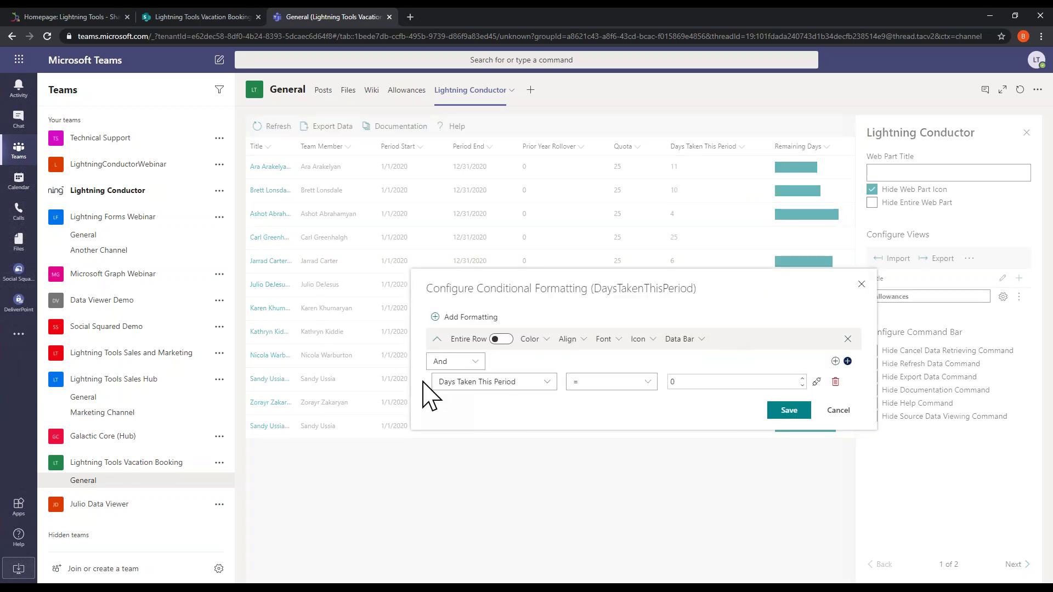
left_click(612, 382)
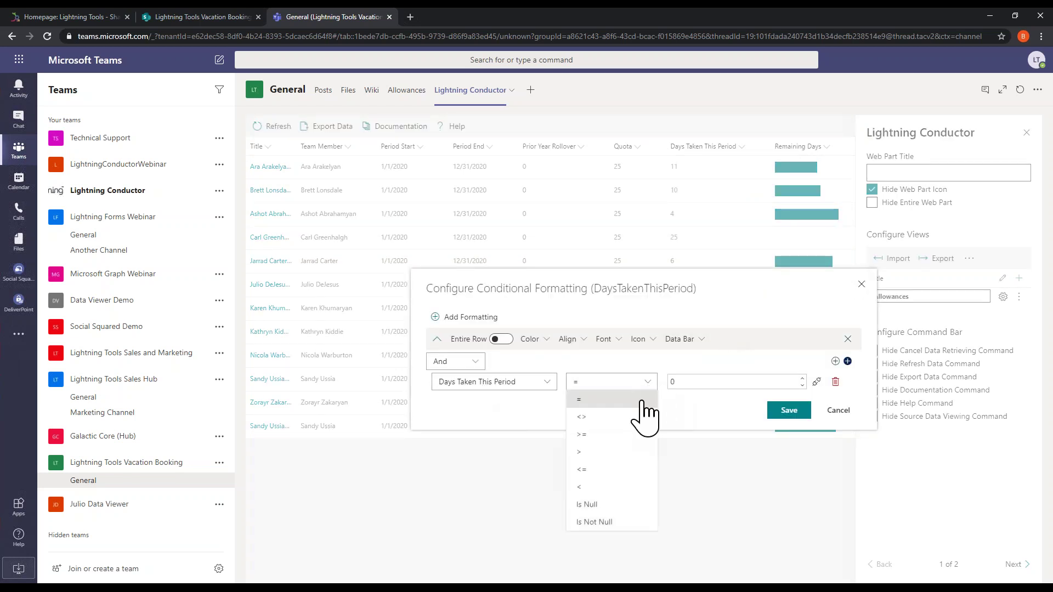
left_click(596, 434)
left_click(722, 380)
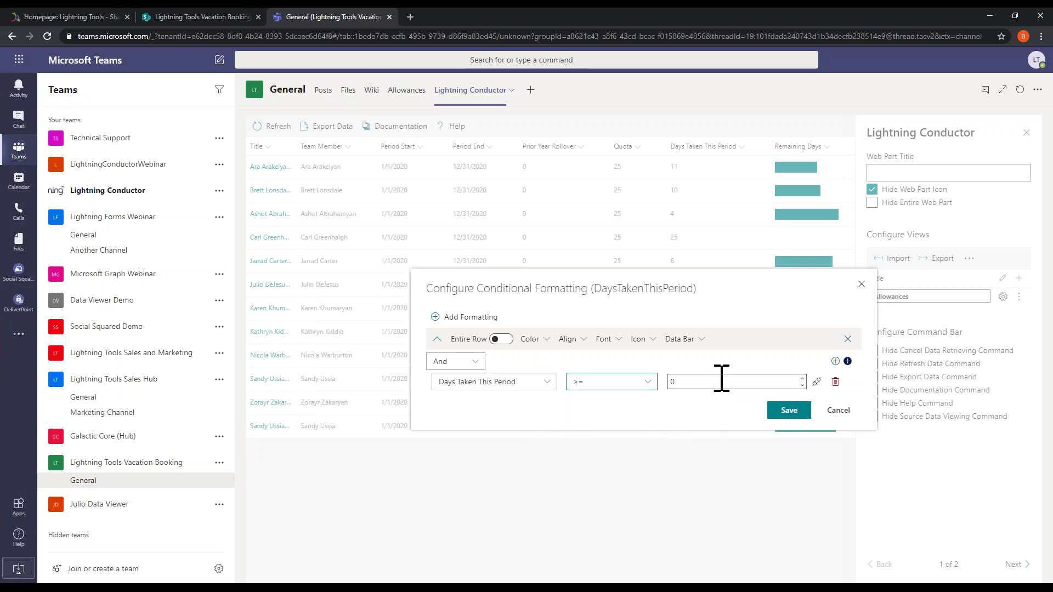
left_click(730, 419)
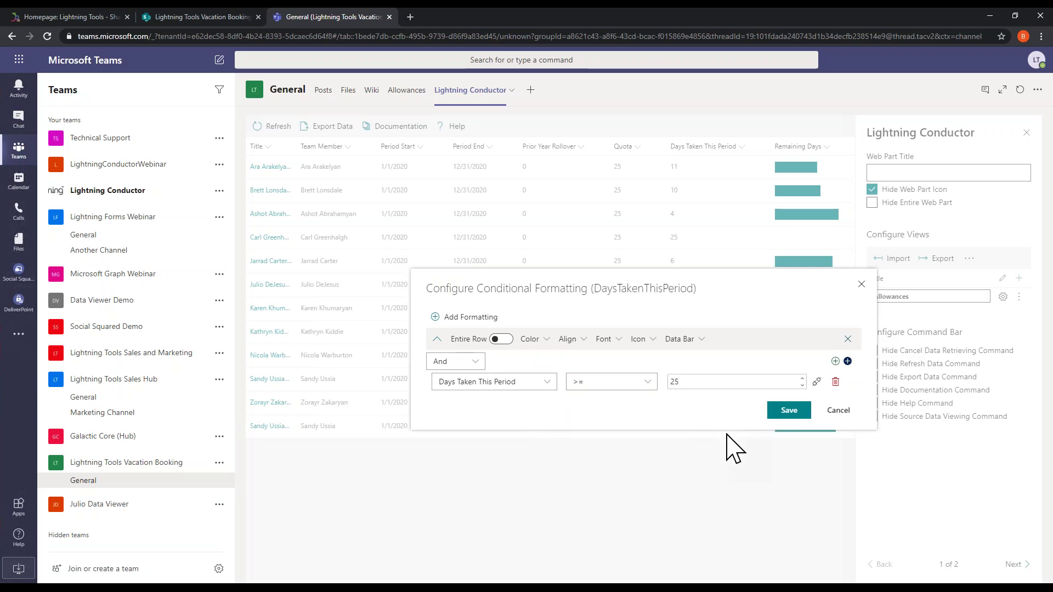
Step: Choose the airplane icon for the Days Taken This Period rule and give it the custom red fore color fd0909
left_click(646, 339)
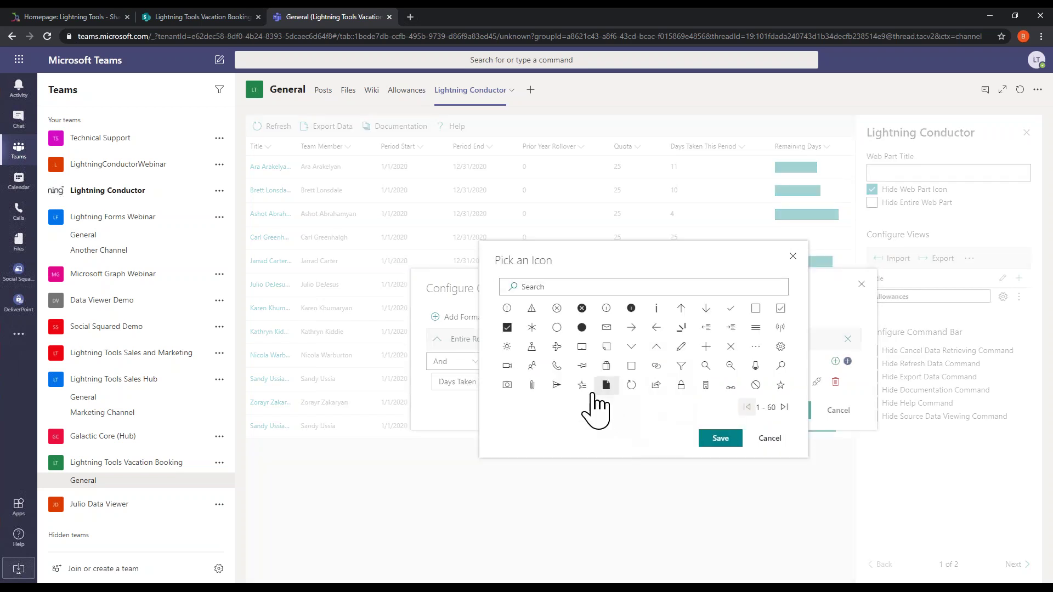
left_click(557, 346)
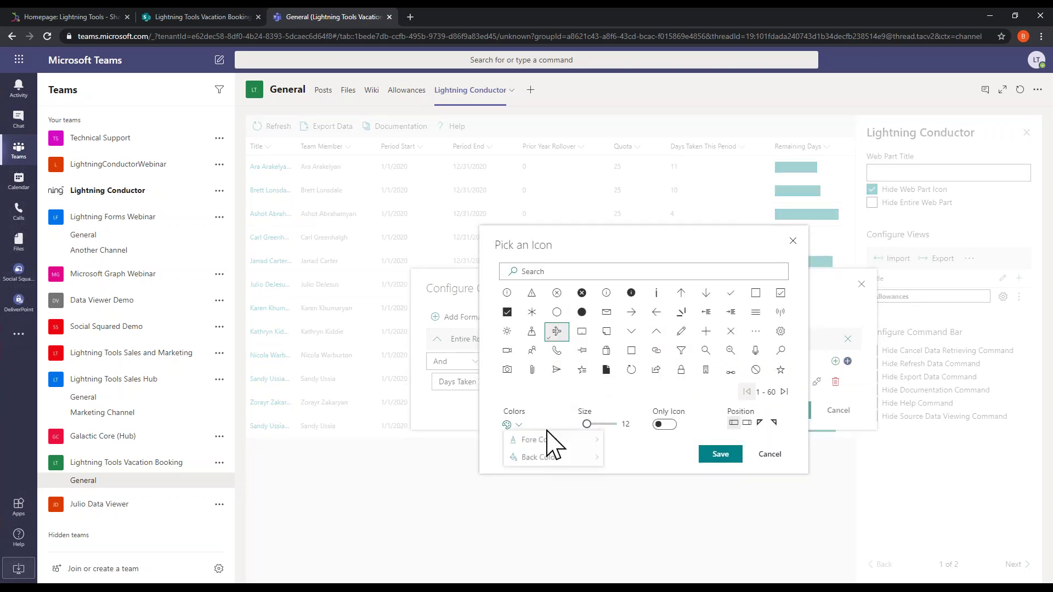
left_click(517, 425)
mouse_move(586, 443)
left_click(628, 323)
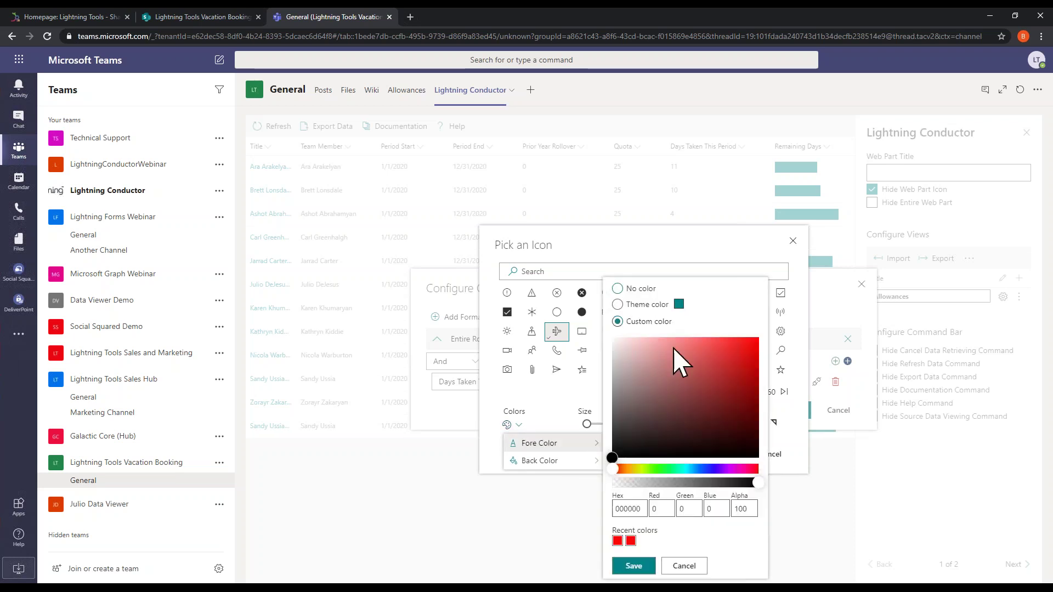
left_click_drag(739, 349, 757, 339)
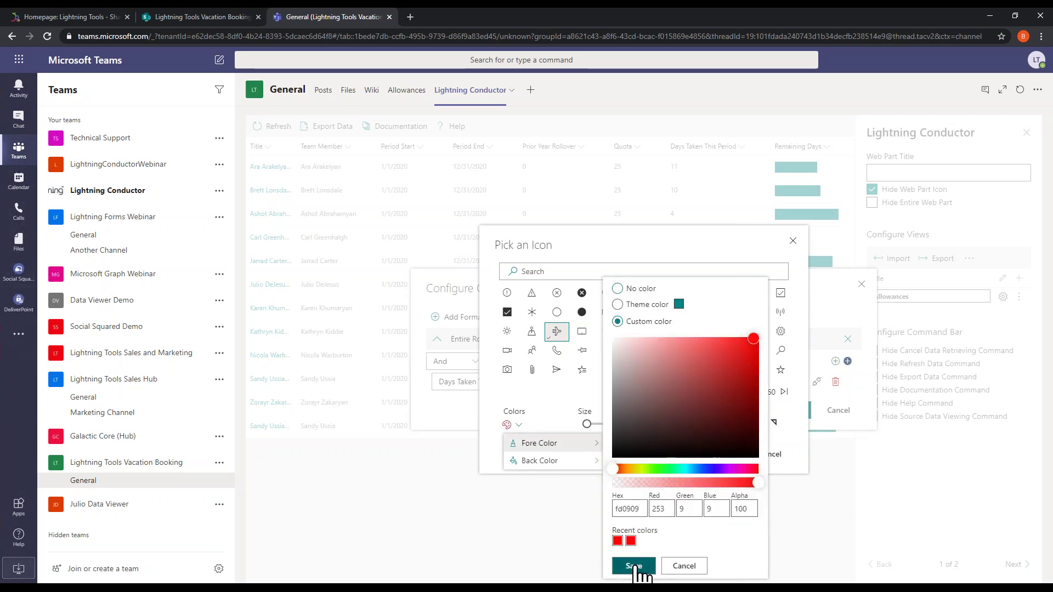
left_click(634, 567)
Step: Position the rule's icon in the upper-left corner of the cell and save the Days Taken This Period formatting
left_click(665, 461)
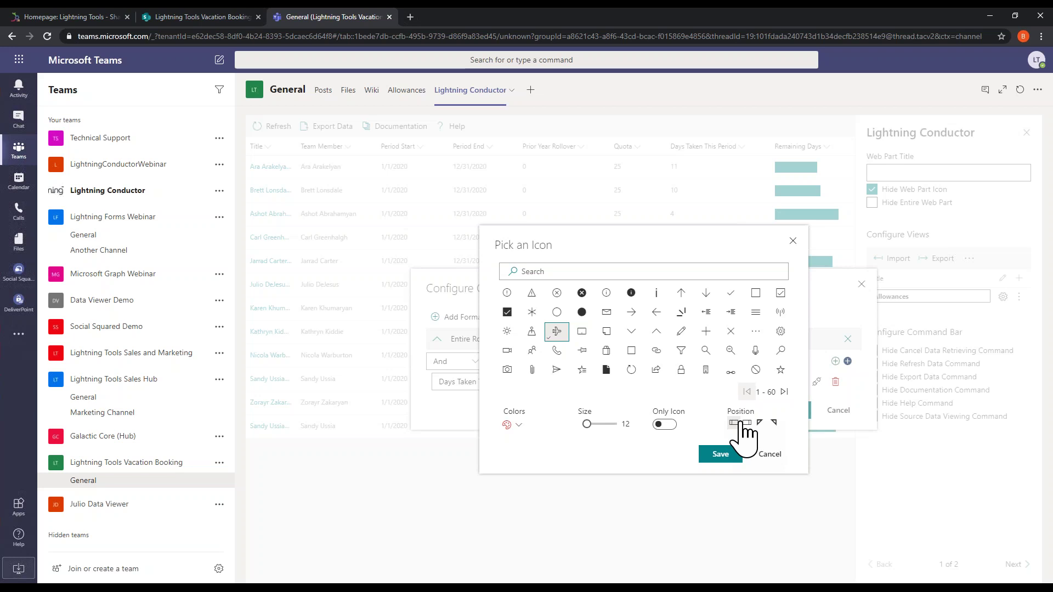
left_click(760, 422)
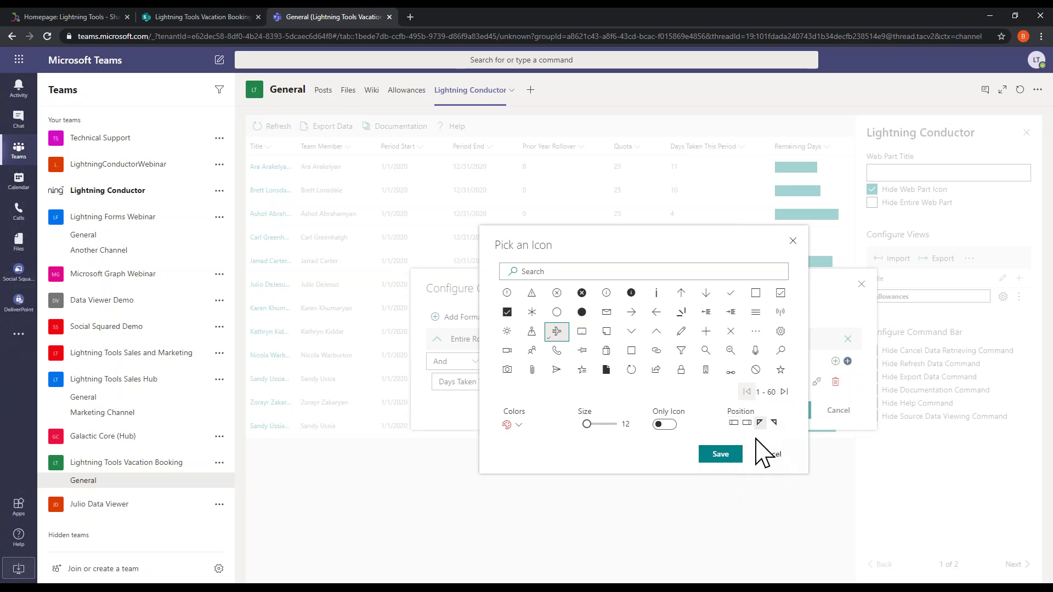
left_click(719, 456)
left_click(790, 417)
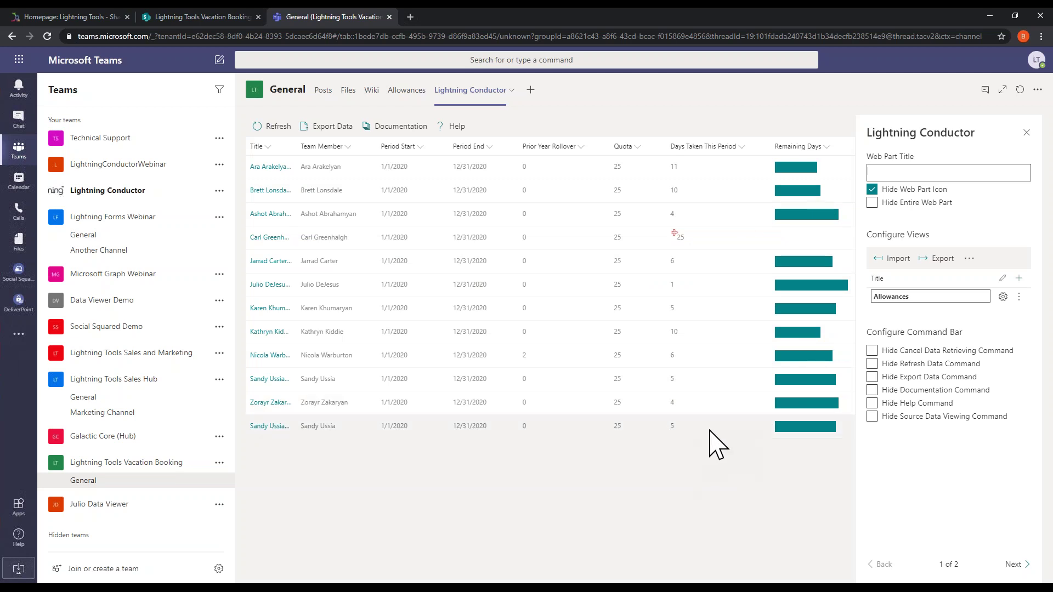
Step: Add a second view titled Calendar View and open its advanced configuration
left_click(1020, 278)
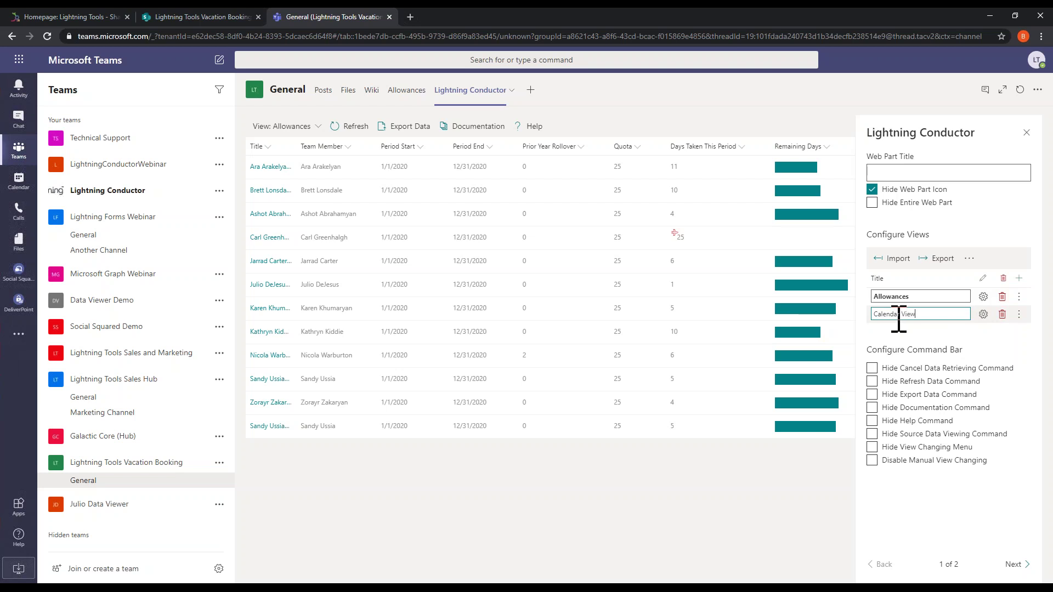
left_click(983, 315)
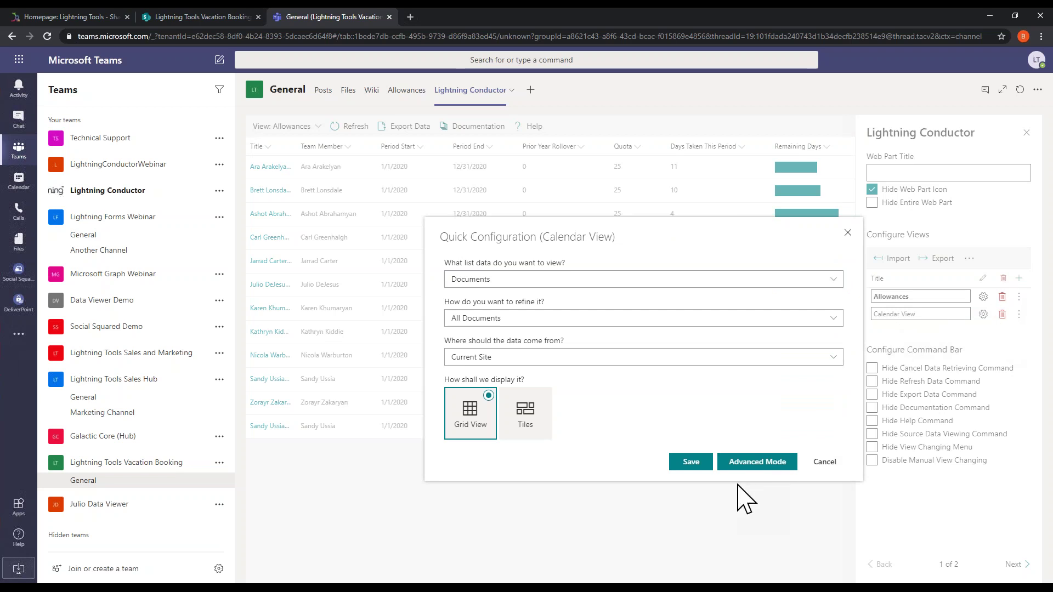
left_click(743, 465)
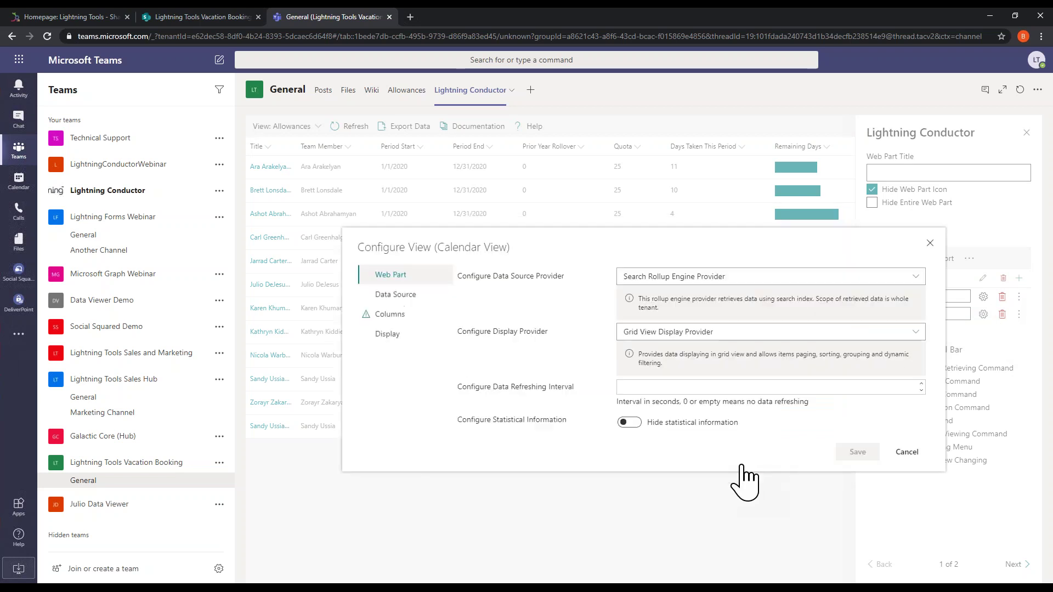
Step: Set the Calendar View's data source provider to Object Model Rollup Engine Provider and its display provider to JSON Display Provider
left_click(713, 278)
left_click(670, 312)
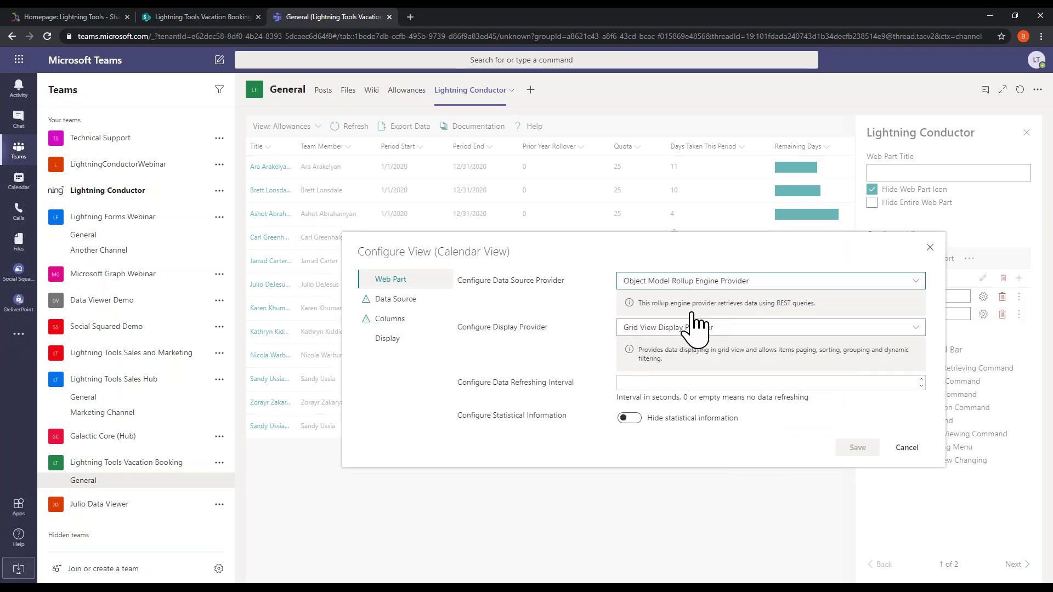
left_click(745, 329)
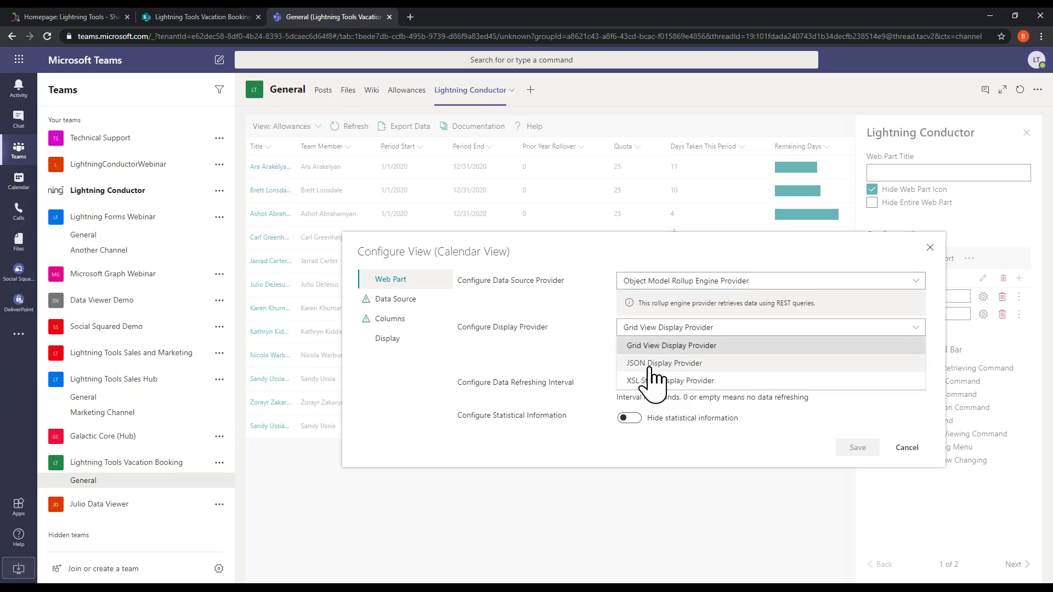
left_click(683, 363)
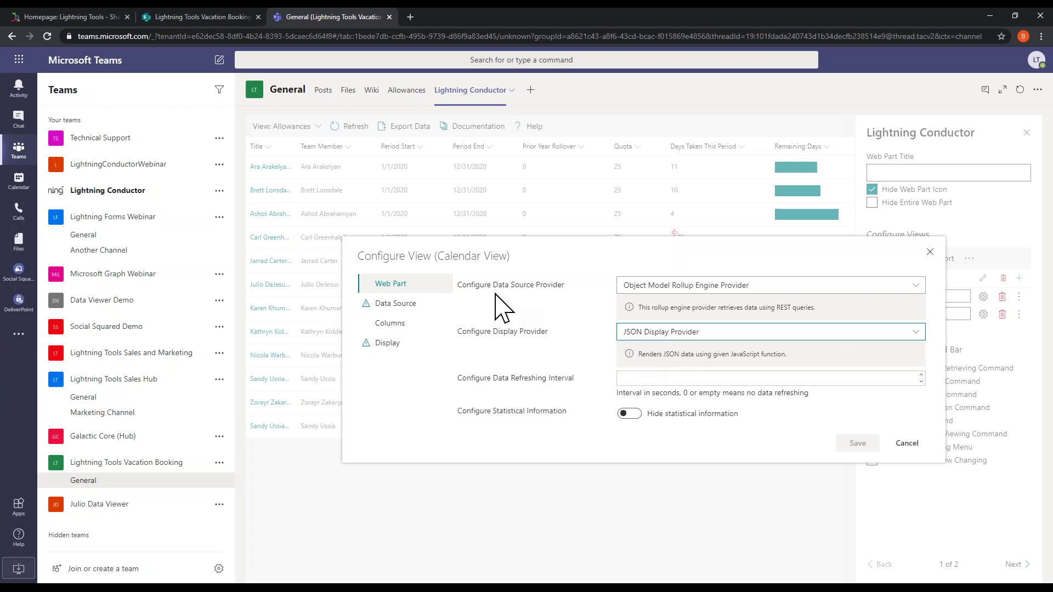
Step: Set the rollup source to show items from multiple lists and select the Holiday Booking list of the Lightning Tools Vacation Booking site
left_click(415, 307)
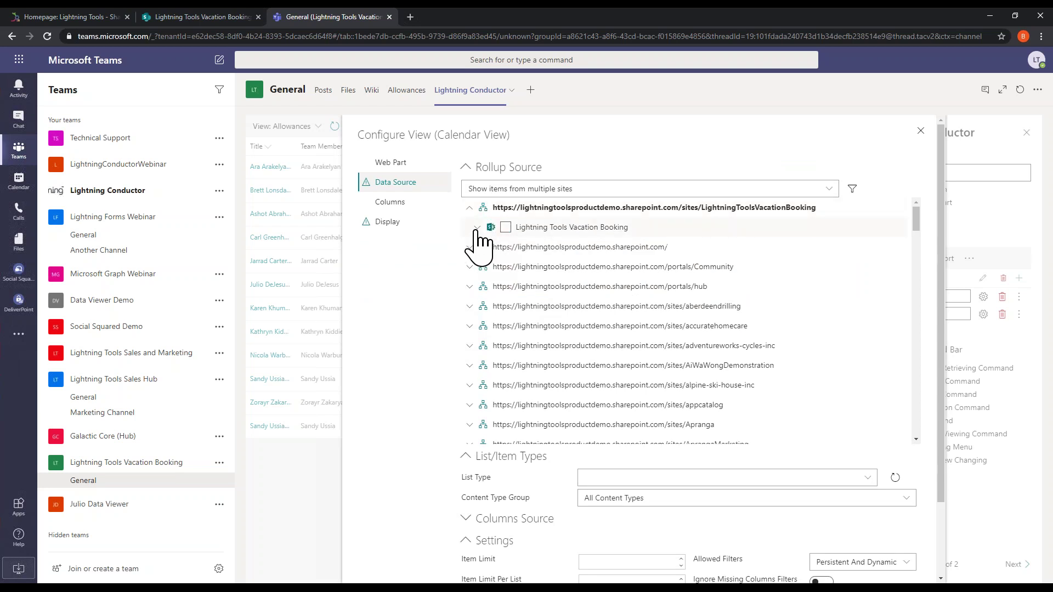
left_click(562, 189)
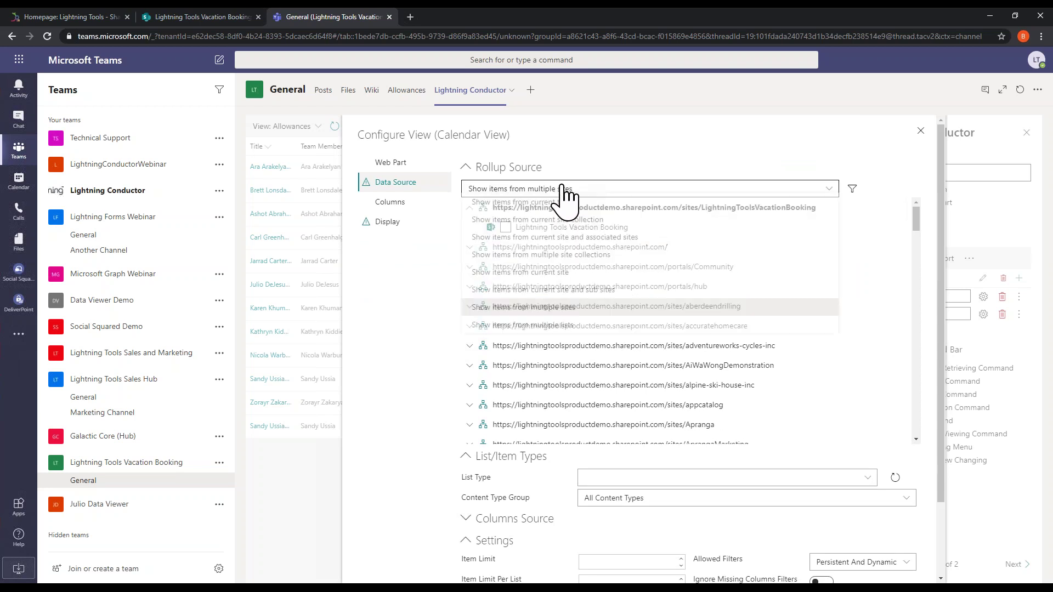
left_click(571, 307)
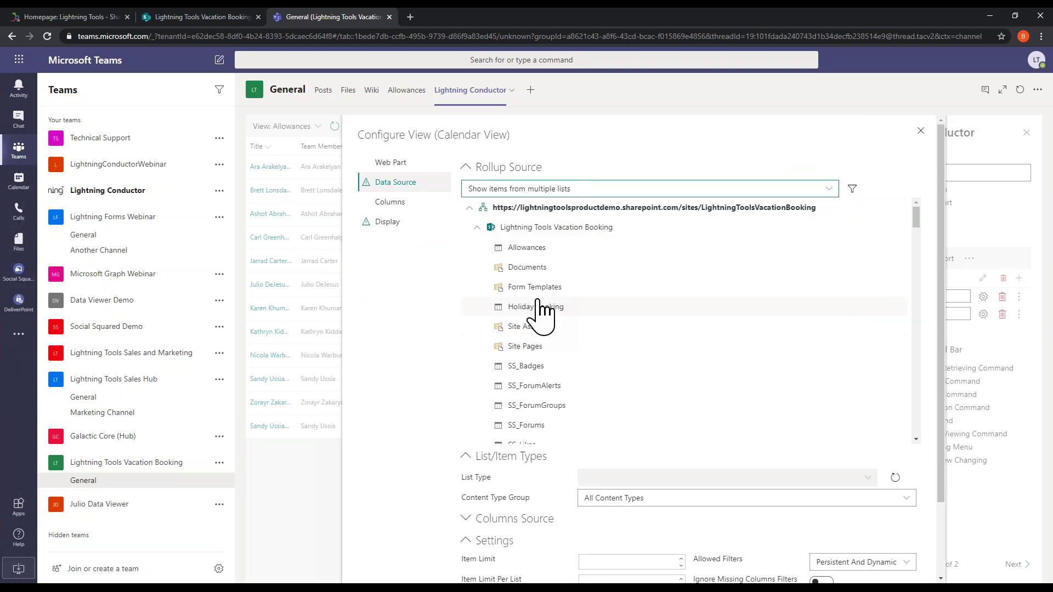
left_click(532, 308)
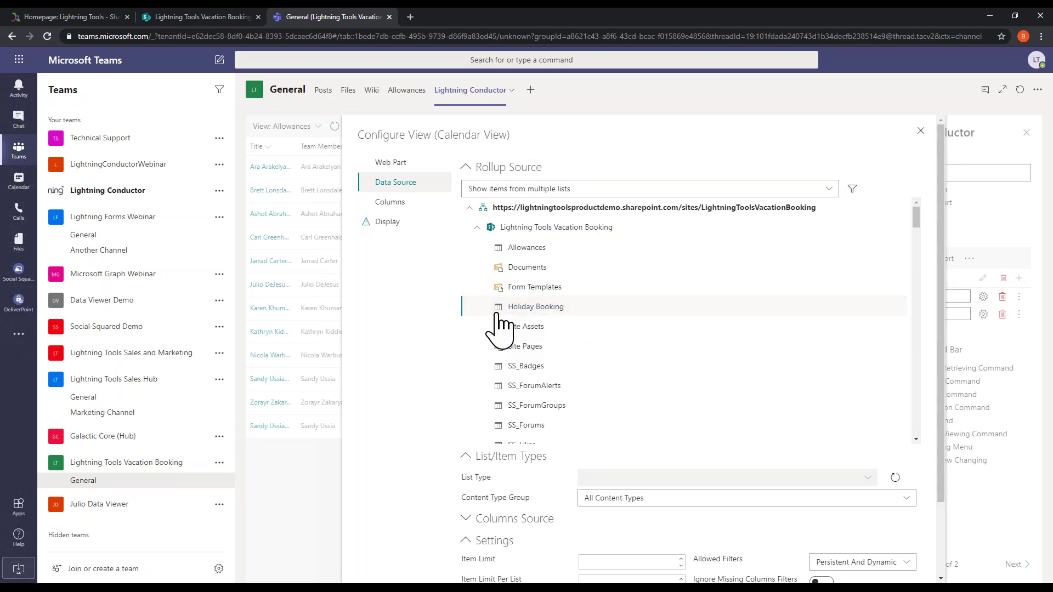
Step: Include the End Date, Start Date and first Title columns in the Calendar View
left_click(403, 203)
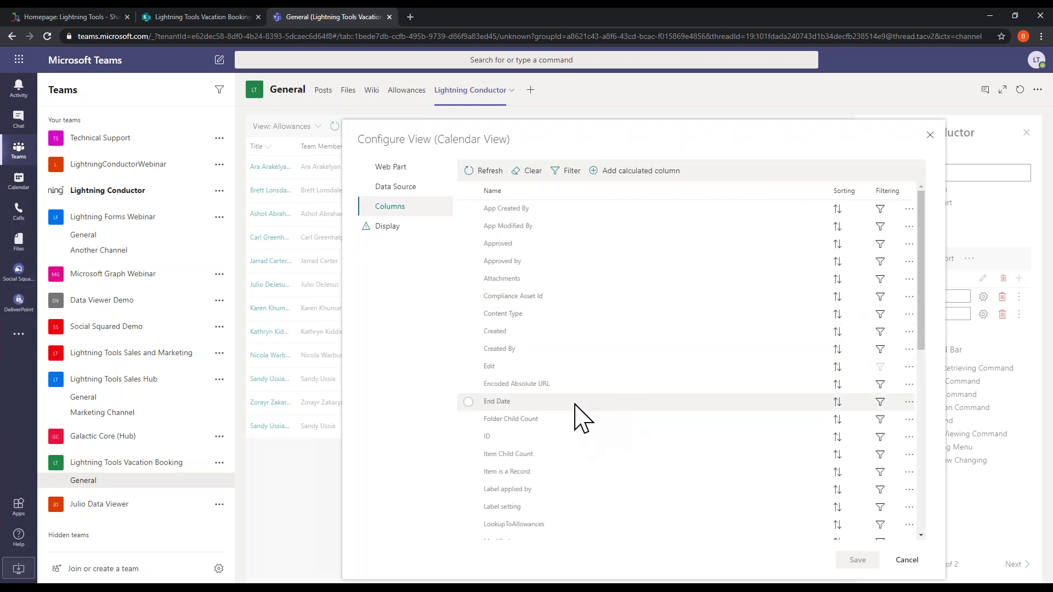
left_click(468, 402)
scroll(498, 431, "down", 3)
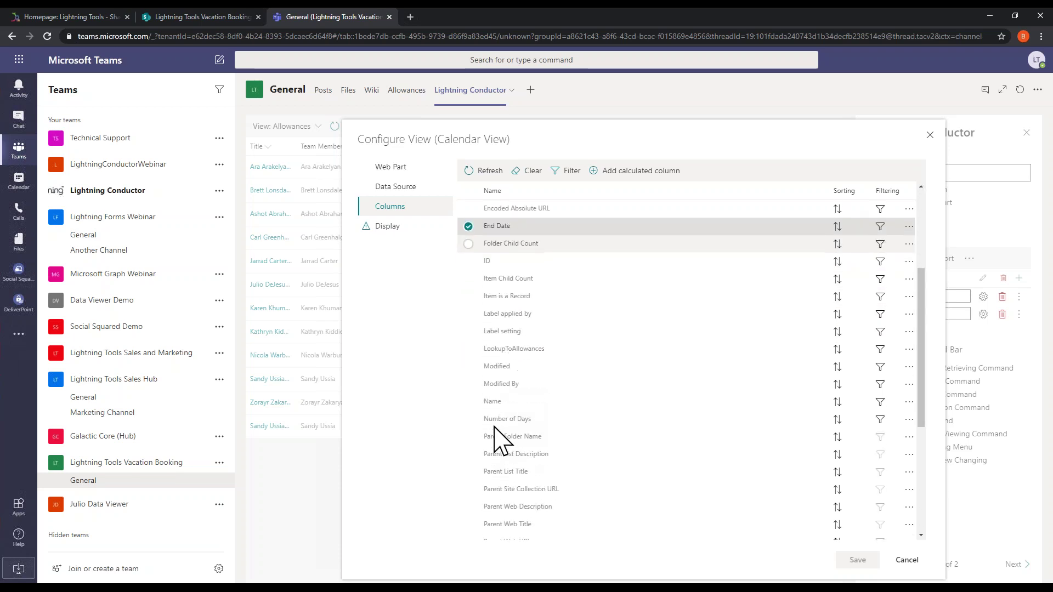
scroll(505, 515, "down", 3)
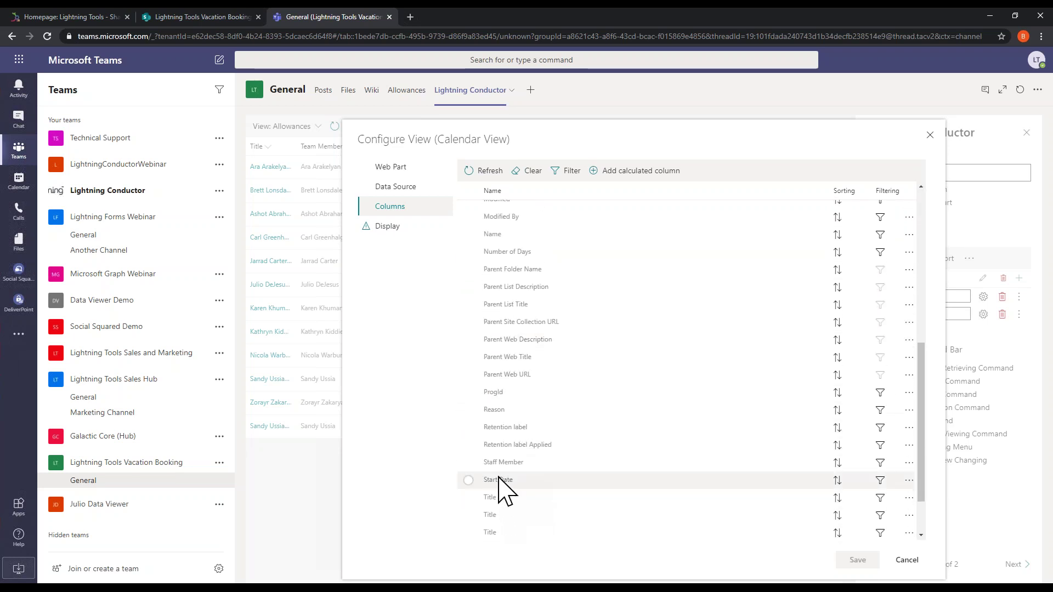
left_click(468, 481)
left_click(468, 497)
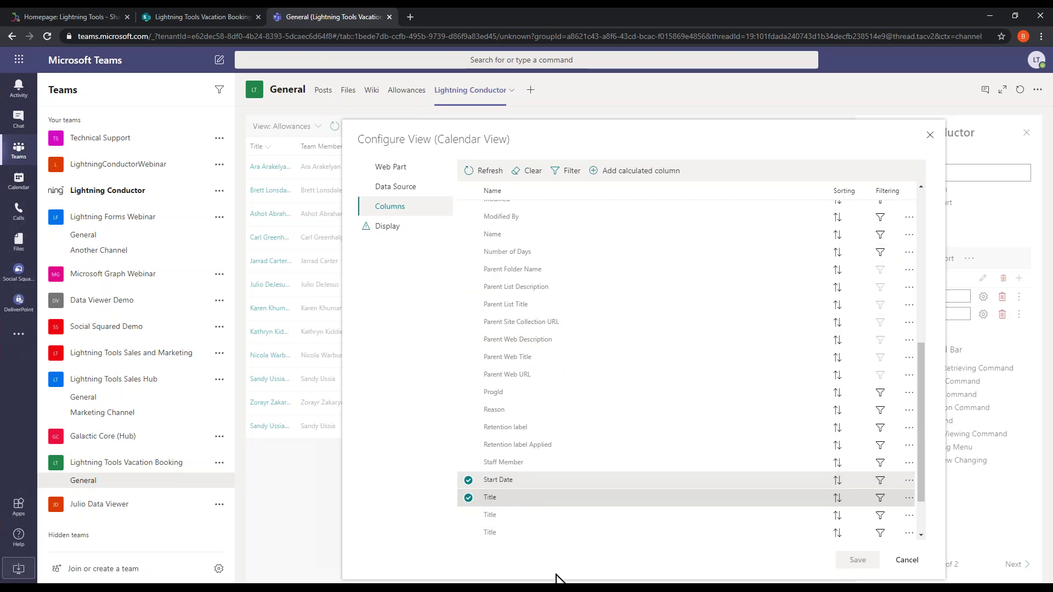
scroll(576, 458, "up", 5)
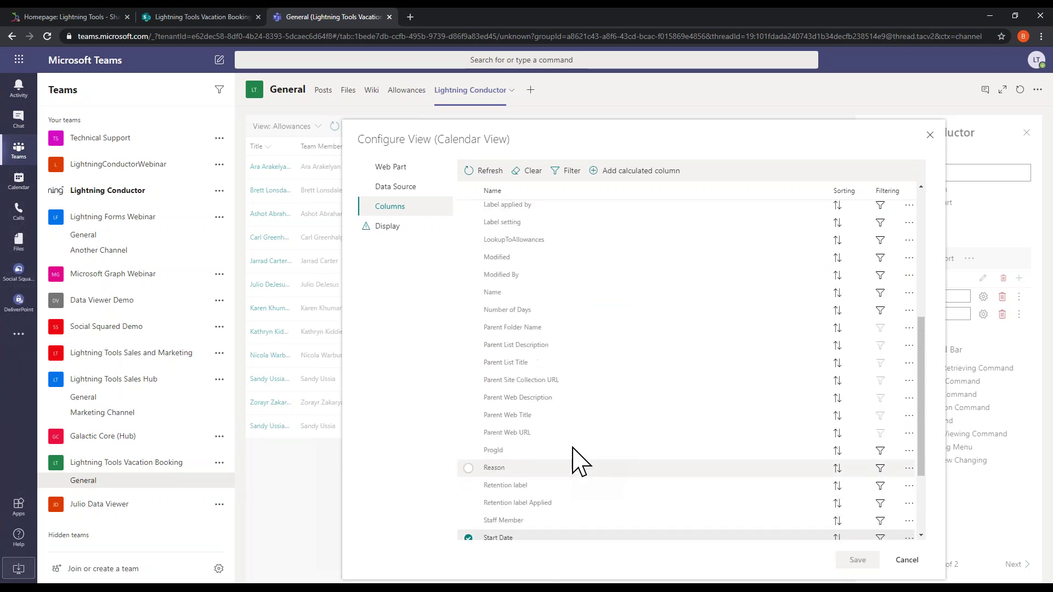
scroll(562, 444, "down", 5)
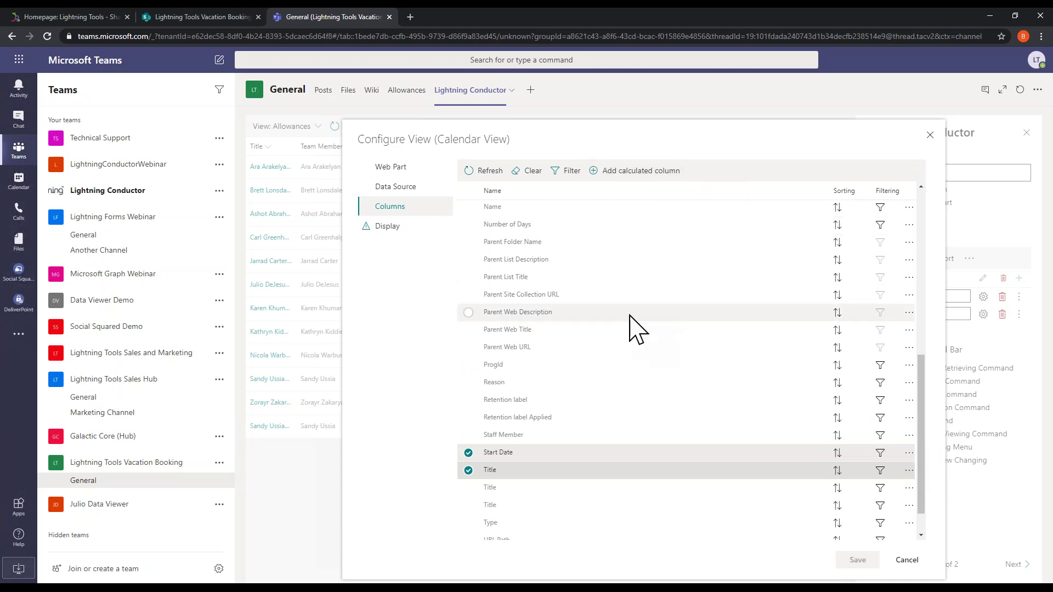
Step: Choose LightningToolsCalendar.js as the rendering JavaScript file for the Calendar View
left_click(402, 226)
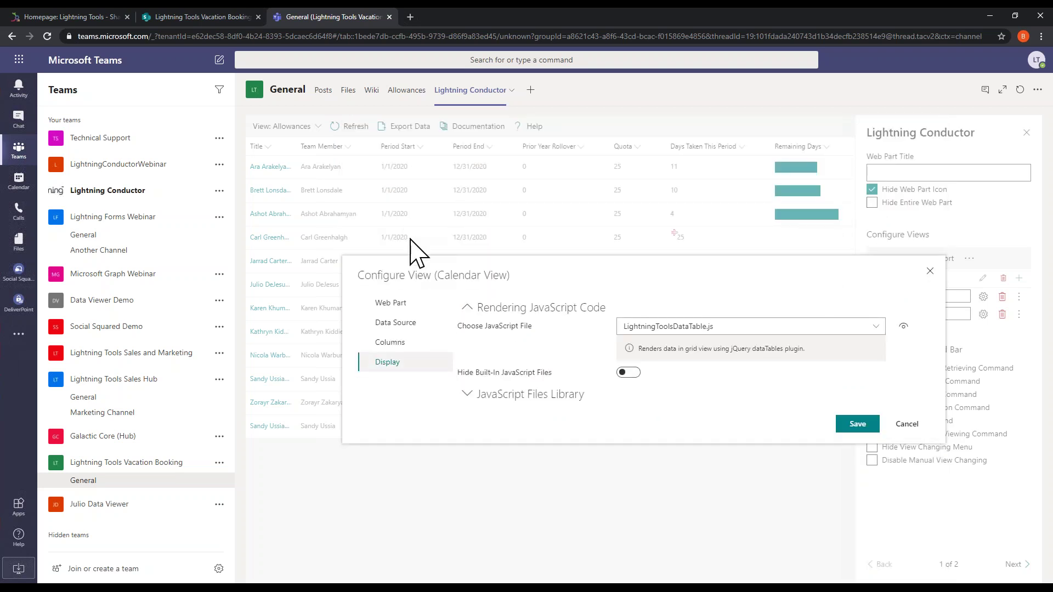
left_click(870, 327)
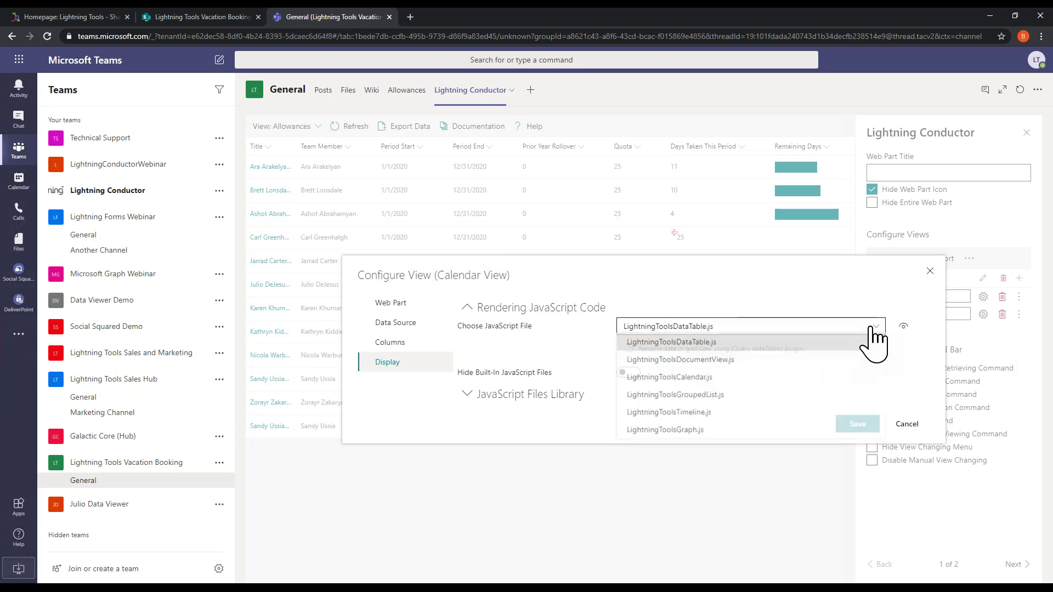
left_click(694, 382)
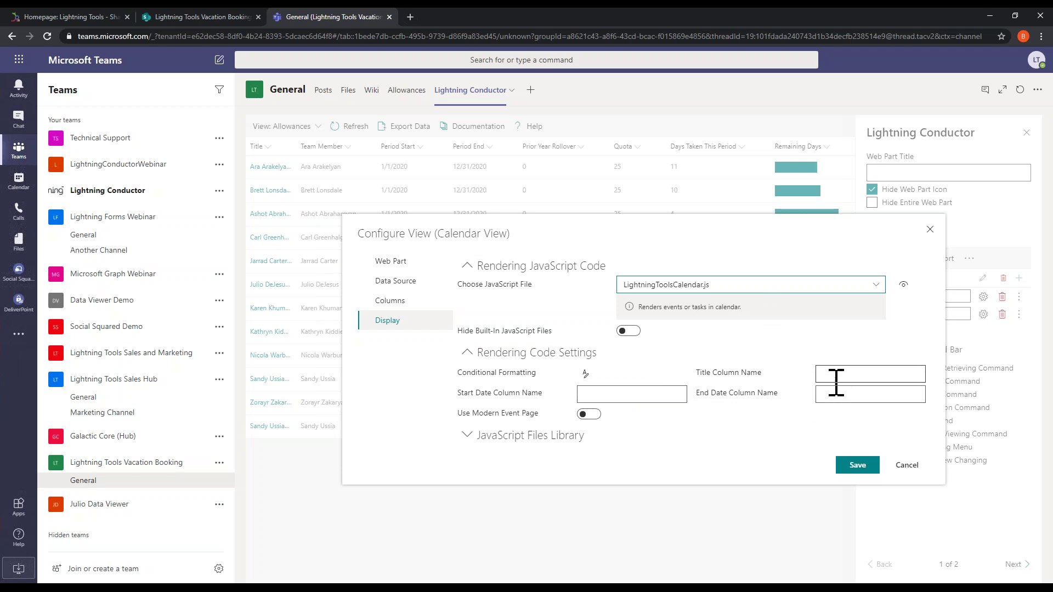
Step: Map the calendar's start date column to StartDate, end date column to EndDate and title column to Title, and check the selected columns
left_click(611, 396)
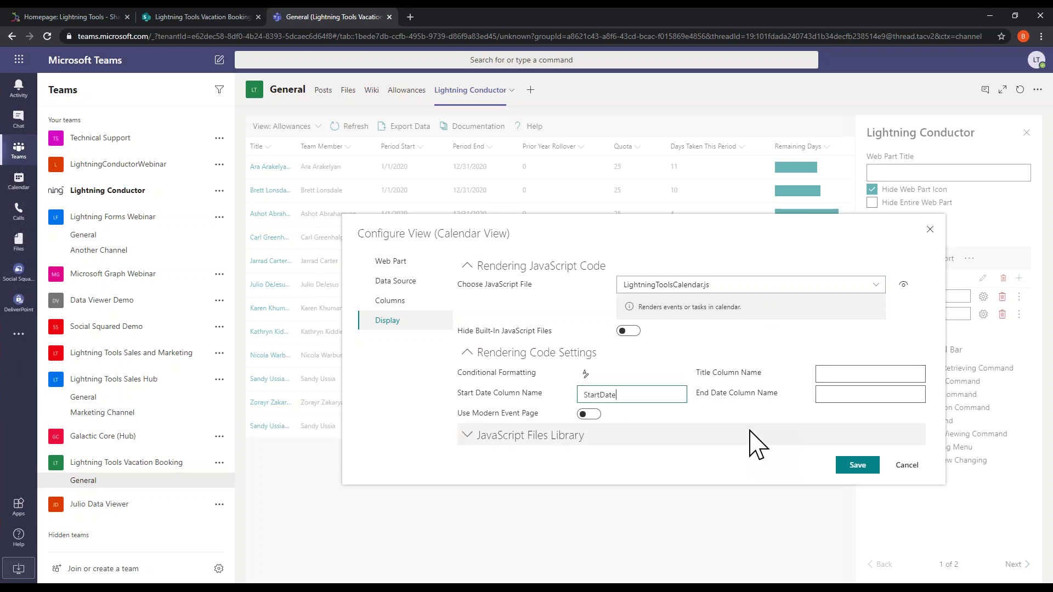
left_click(851, 393)
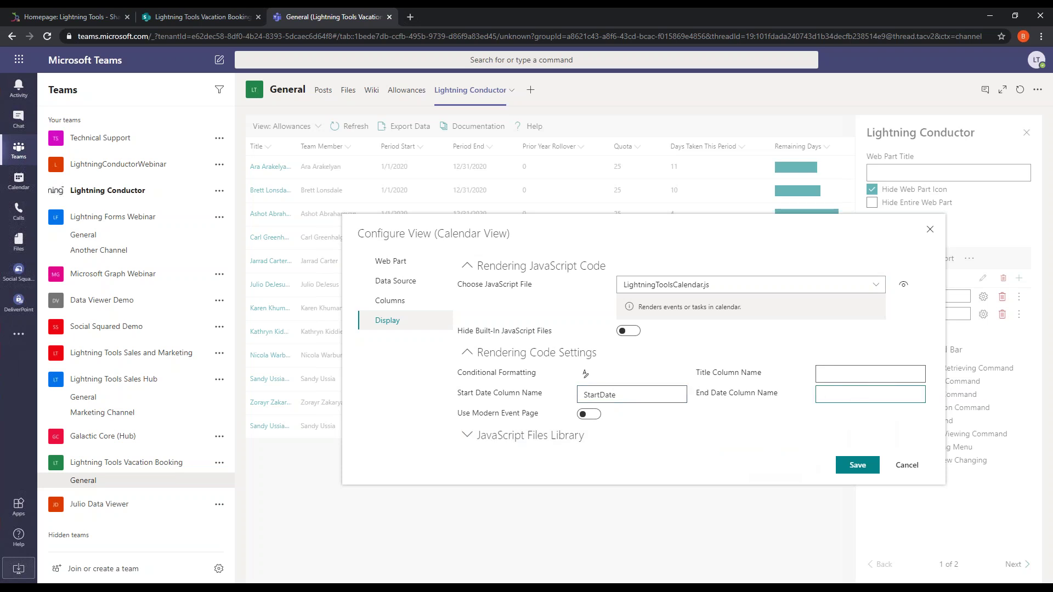
type("EndDate")
left_click(850, 374)
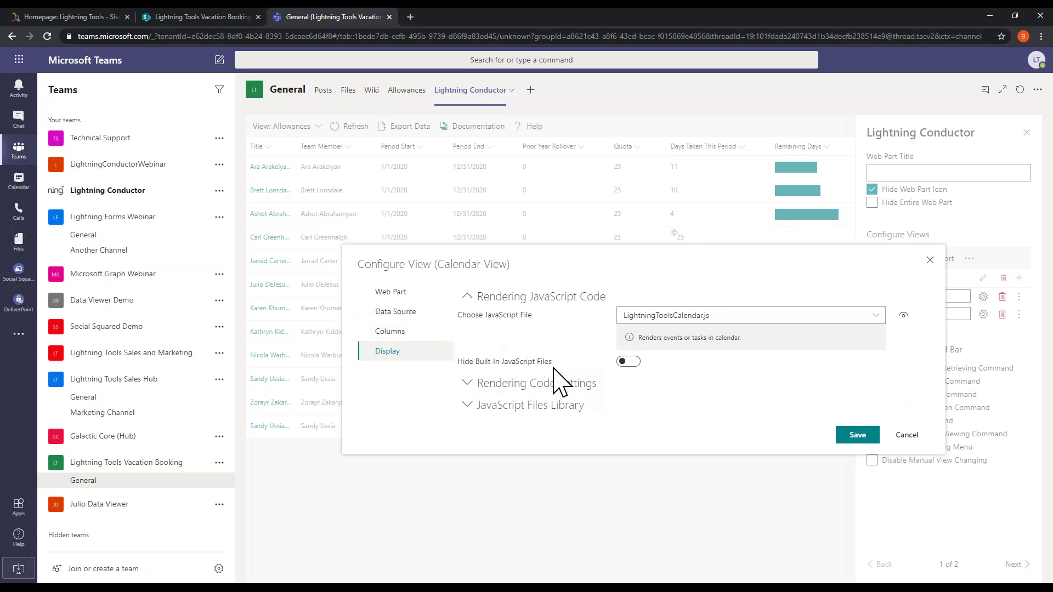
left_click(636, 384)
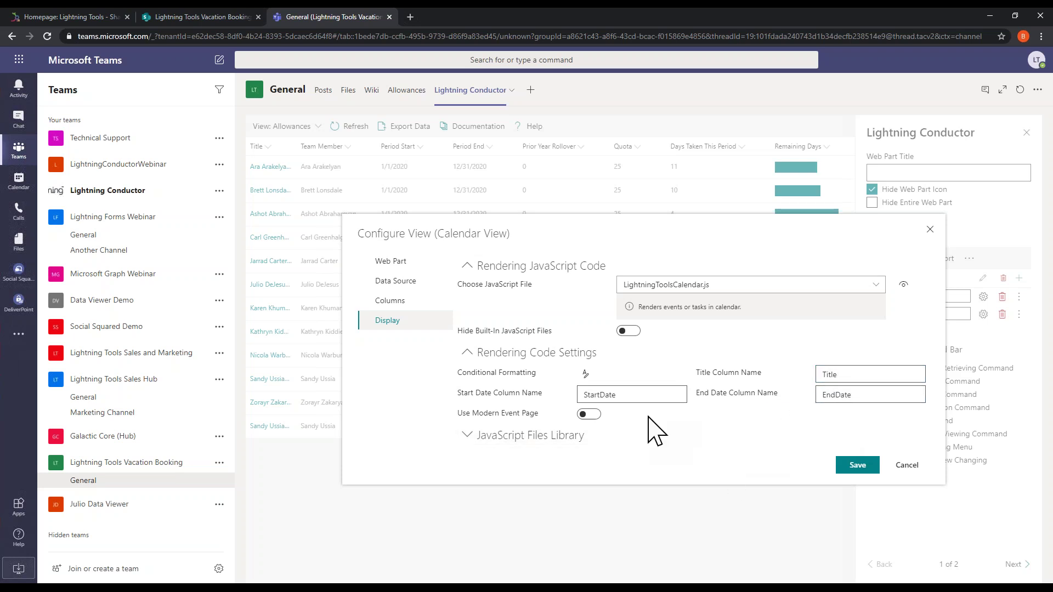
left_click(404, 303)
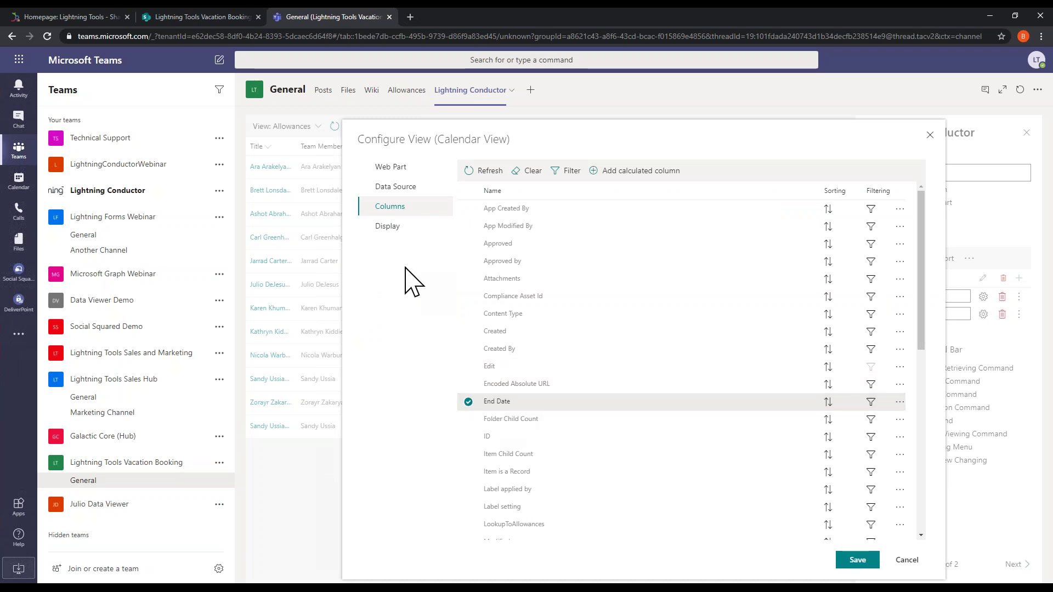
left_click(389, 227)
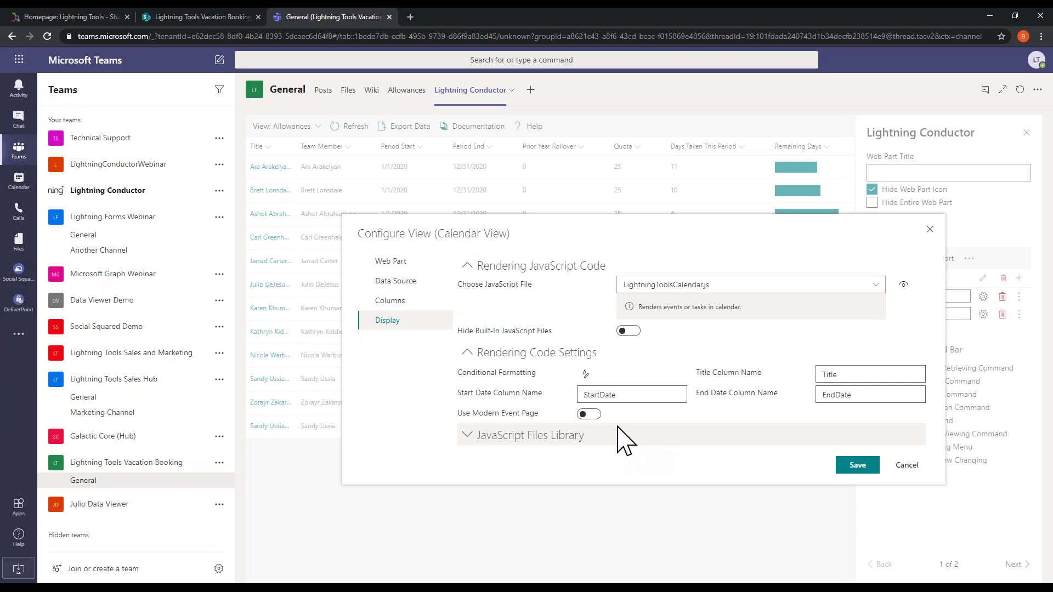
left_click(585, 374)
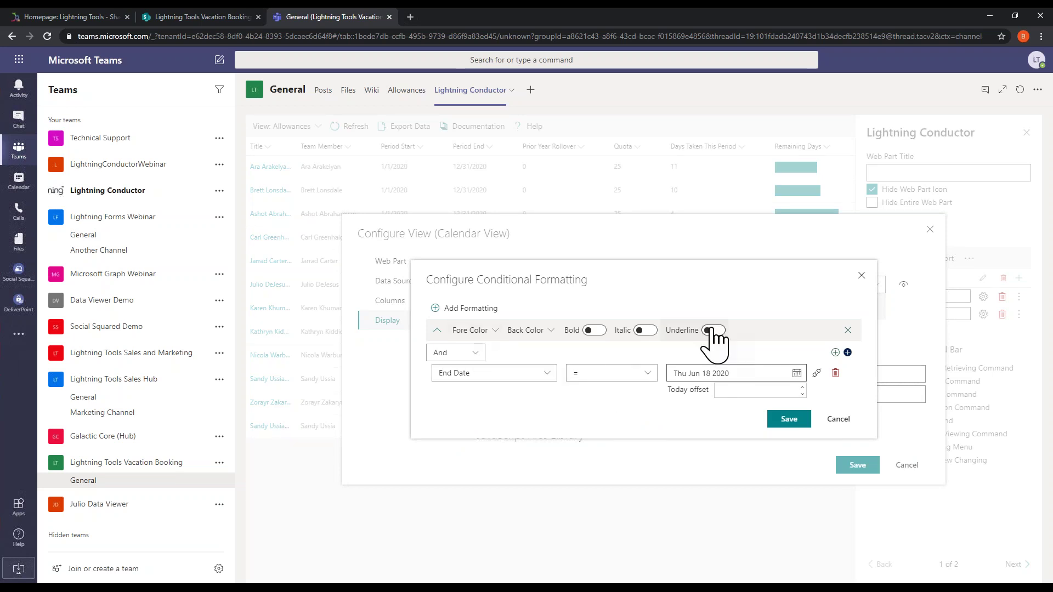
left_click(549, 379)
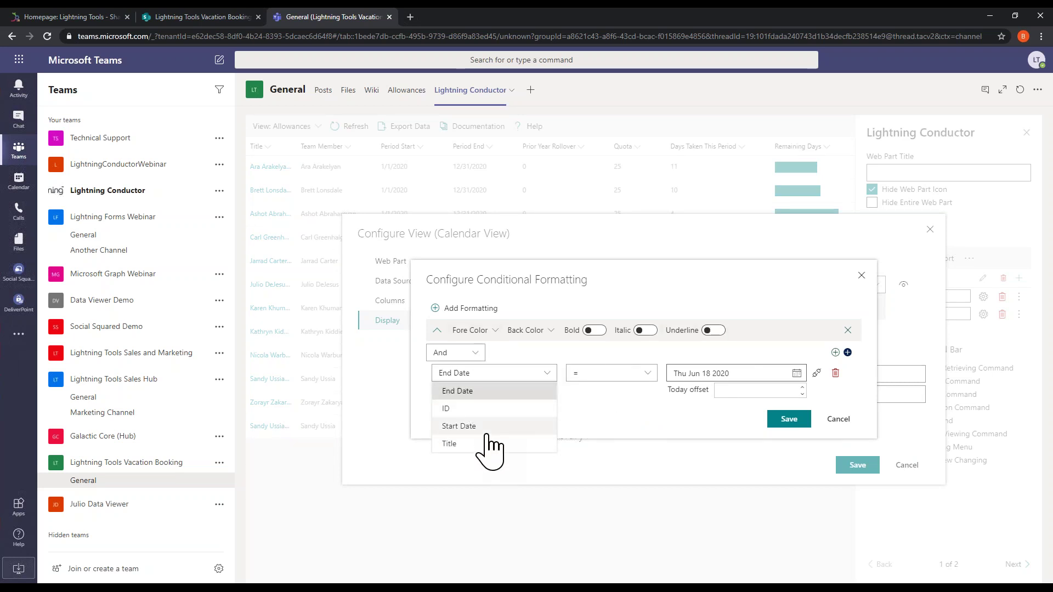
left_click(606, 427)
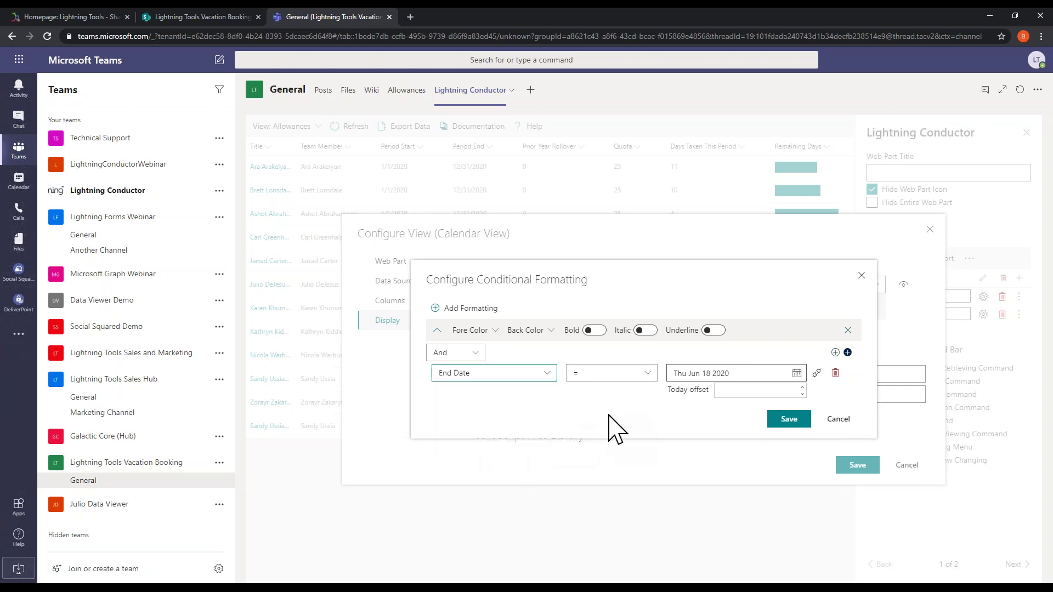
left_click(842, 422)
Step: Include the Approved column in the Calendar View and set up a conditional formatting rule for Approved = checked
left_click(414, 302)
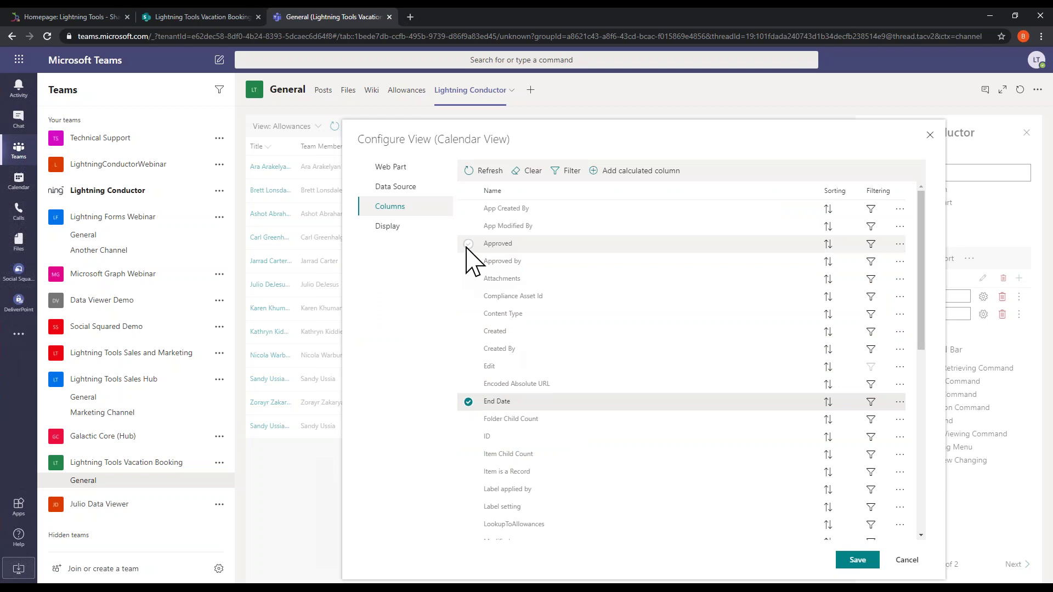
left_click(468, 244)
left_click(389, 235)
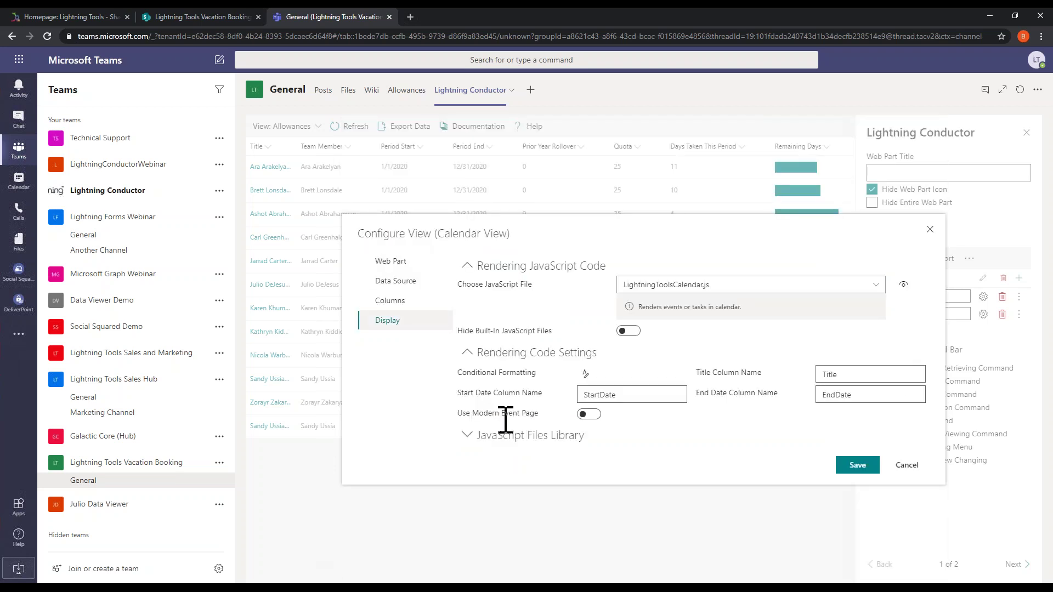
left_click(590, 379)
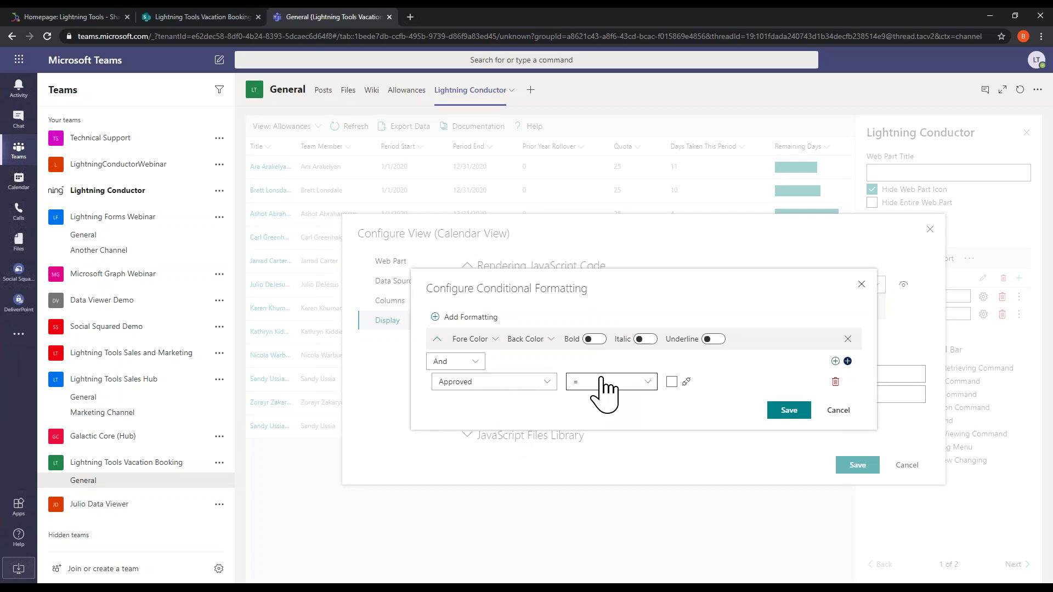
left_click(671, 382)
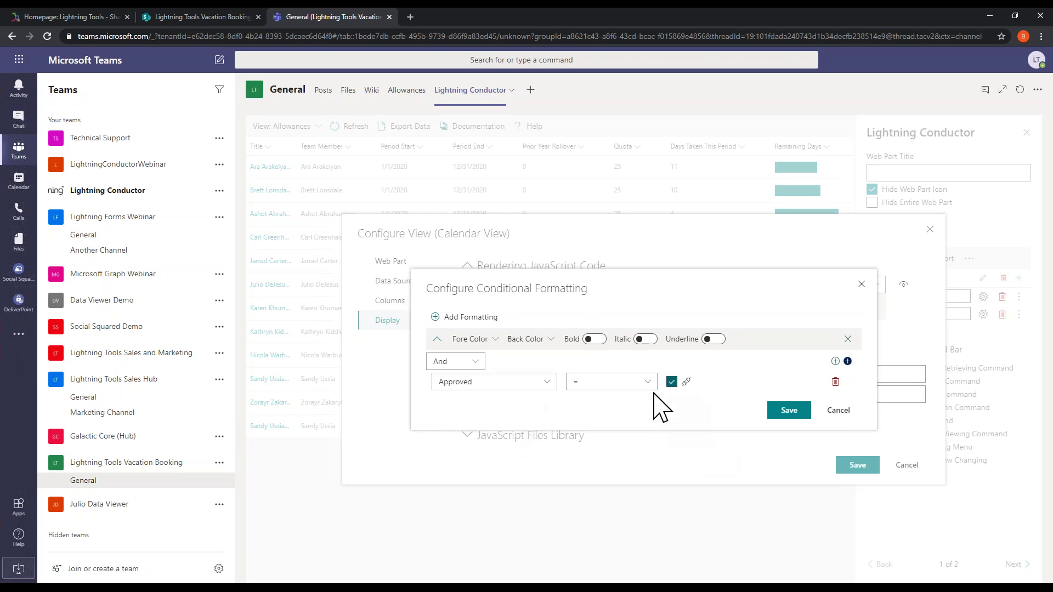
Step: Set the rule's back color to a custom bright green and save the conditional formatting and the Calendar View configuration
left_click(528, 339)
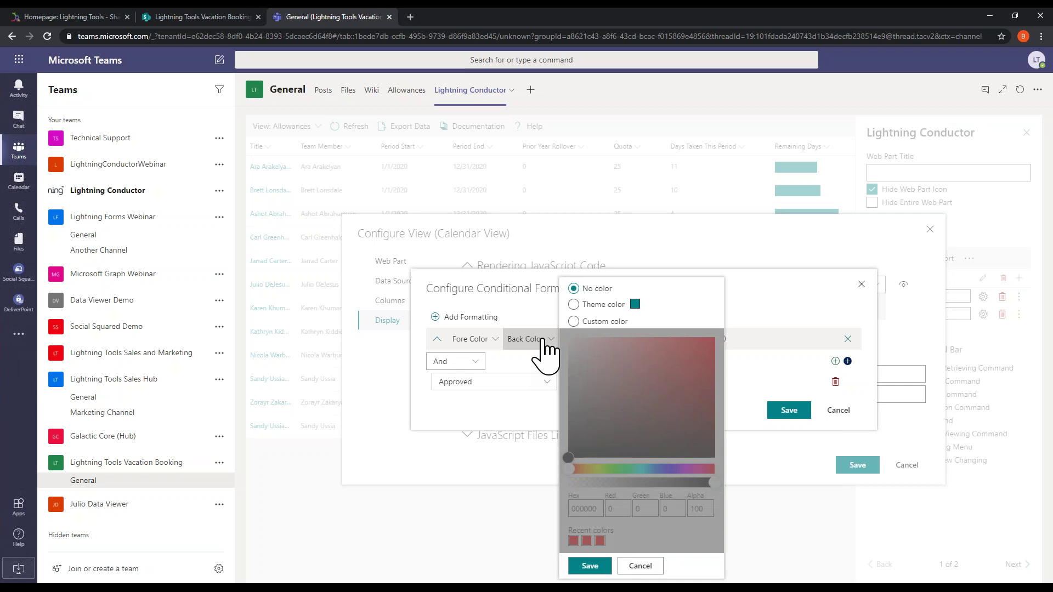
left_click(584, 325)
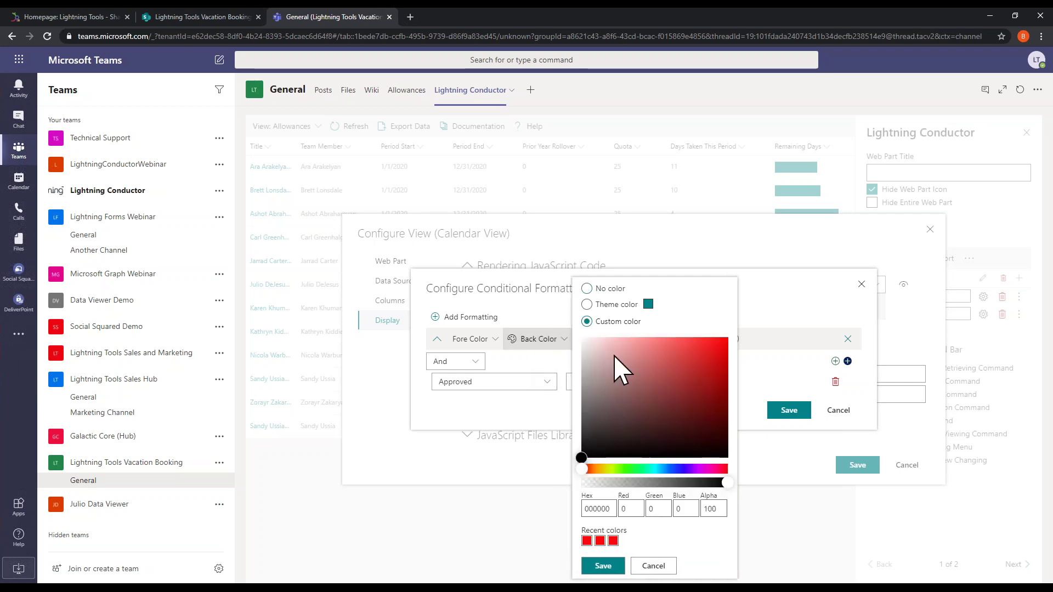
left_click(631, 470)
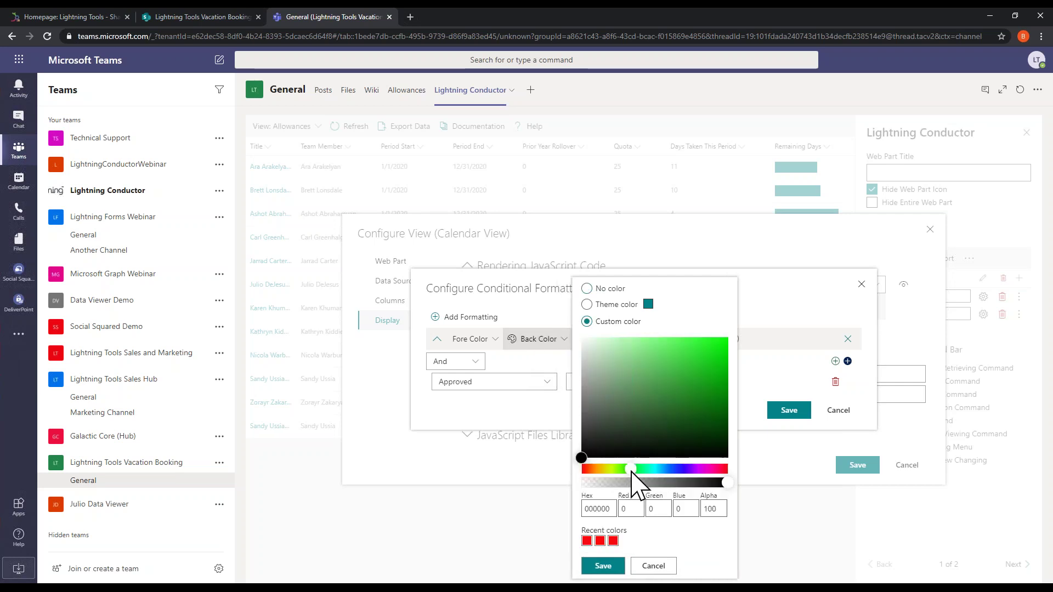
left_click(726, 340)
left_click(603, 566)
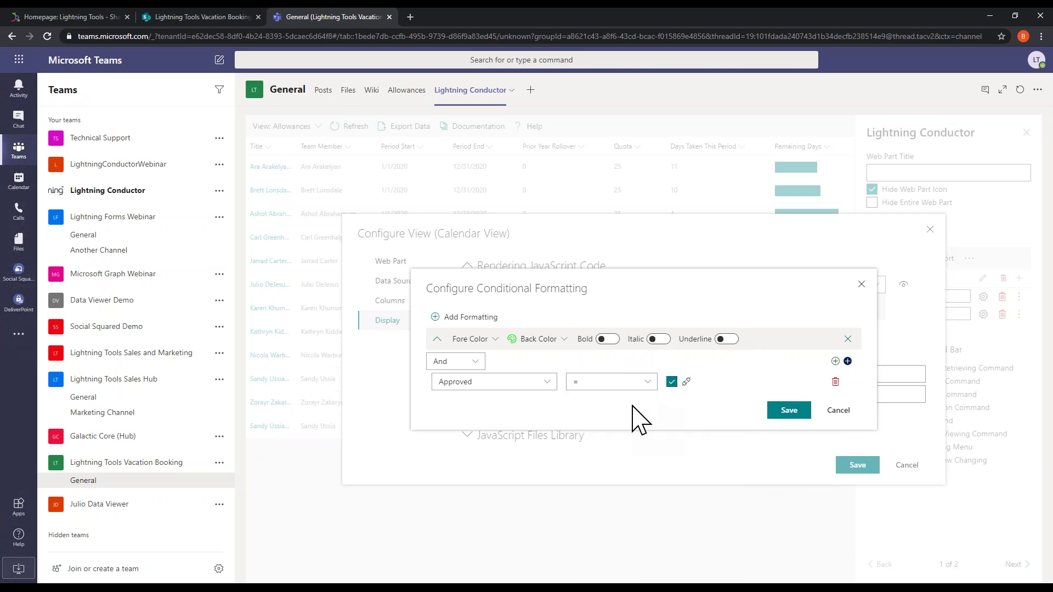
left_click(789, 410)
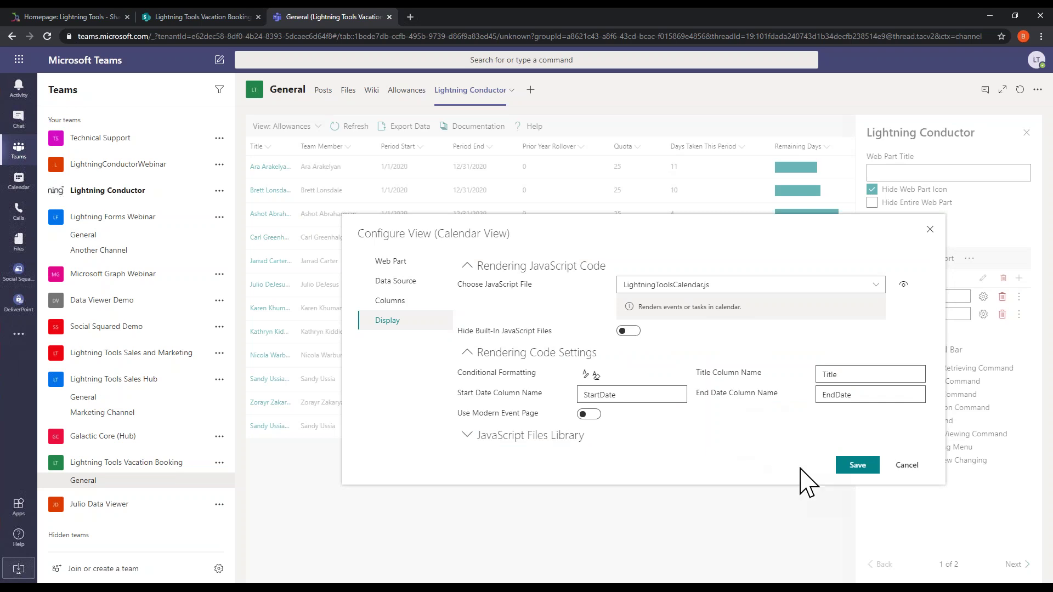
left_click(849, 467)
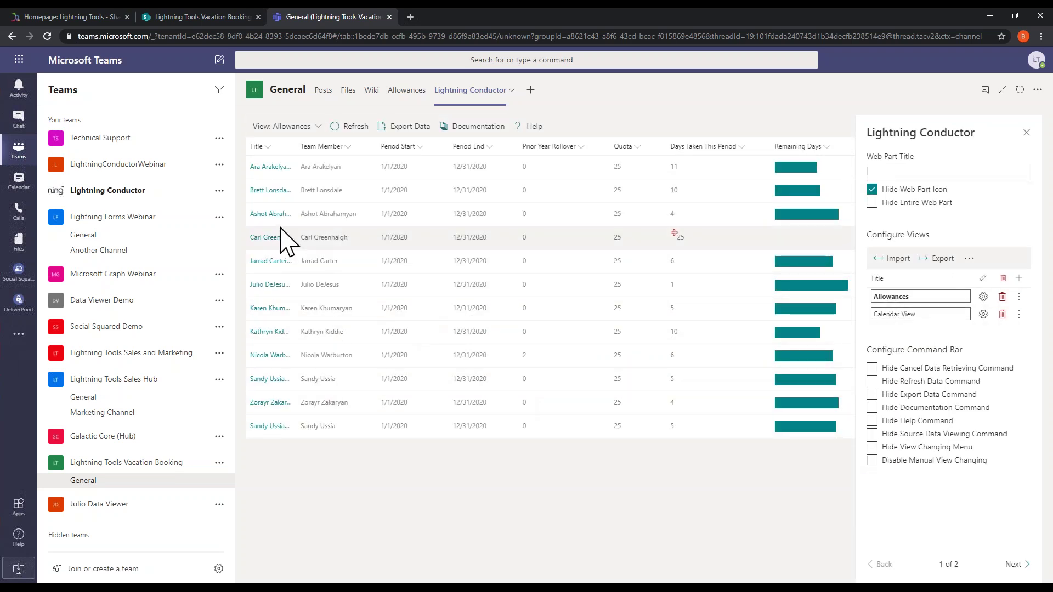
Step: Close the Lightning Conductor settings pane and switch the displayed view to Calendar View
left_click(314, 128)
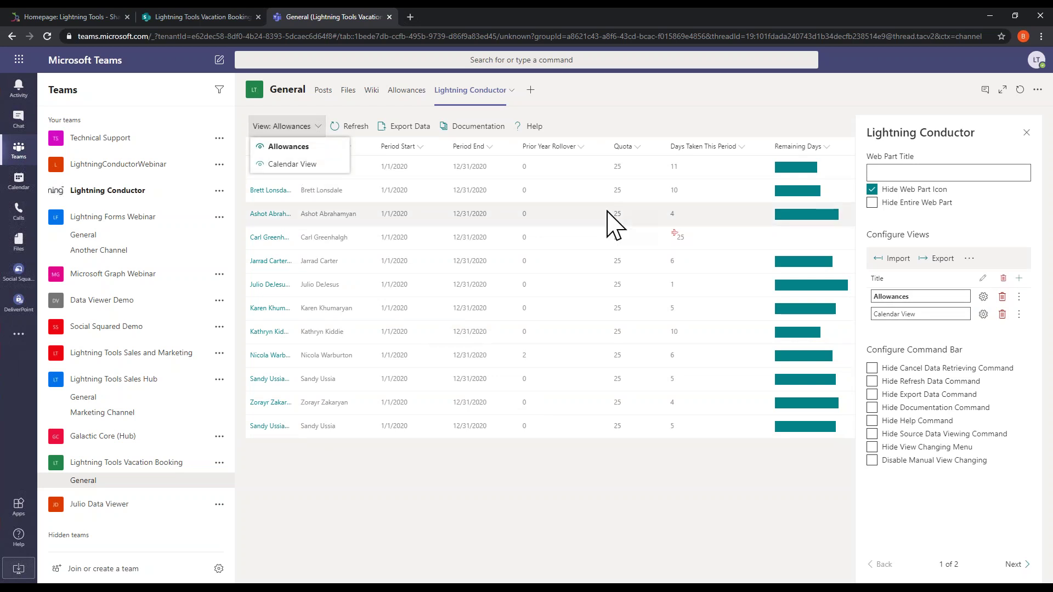
left_click(1028, 132)
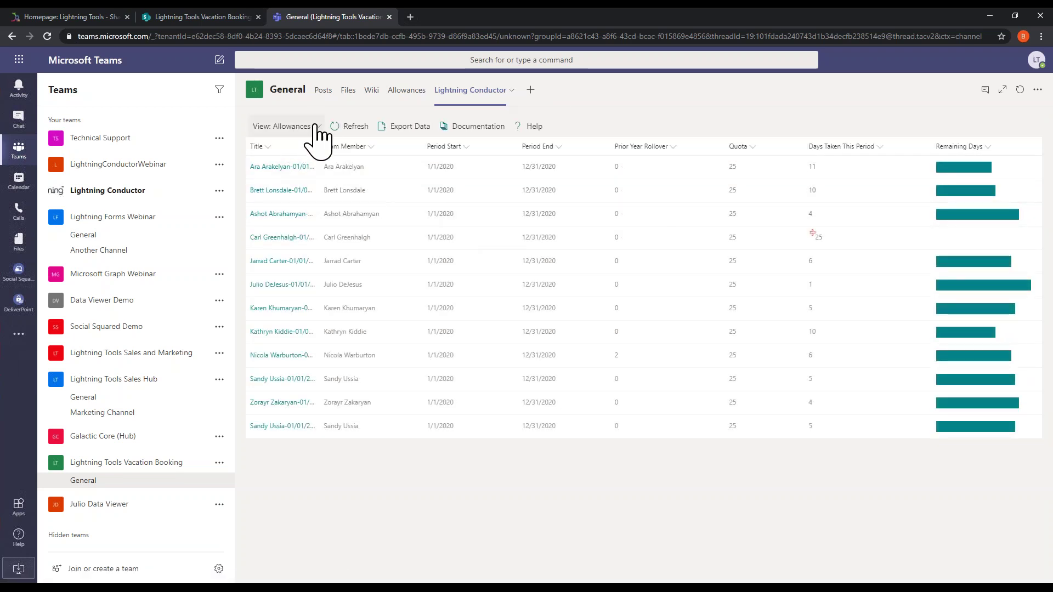
left_click(316, 127)
left_click(299, 166)
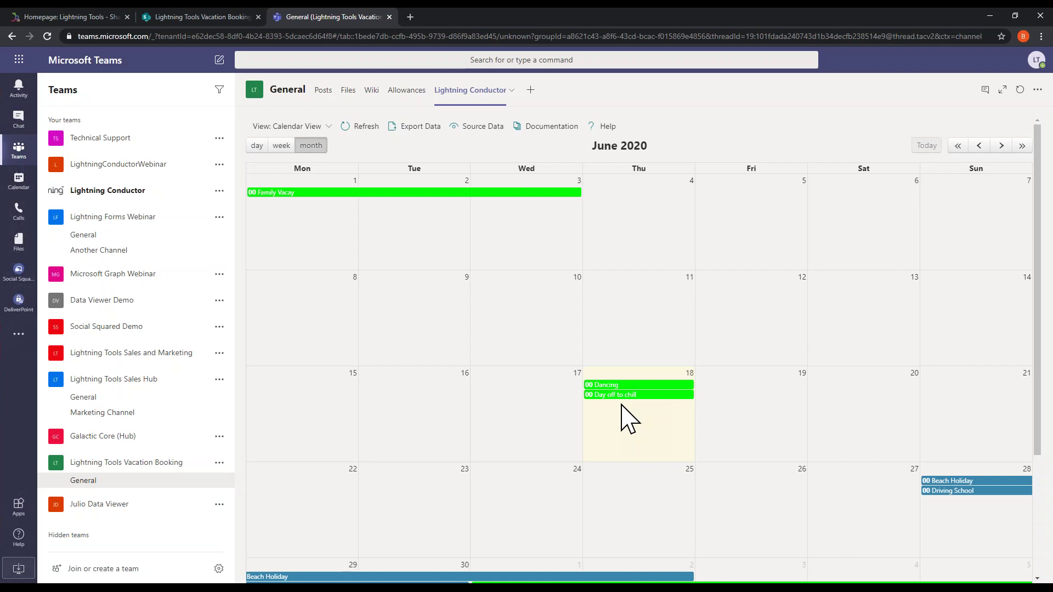
Step: Examine the color-coded holiday bookings and the Day off to chill details for June 2020, and advance to July 2020
mouse_move(613, 400)
mouse_move(647, 399)
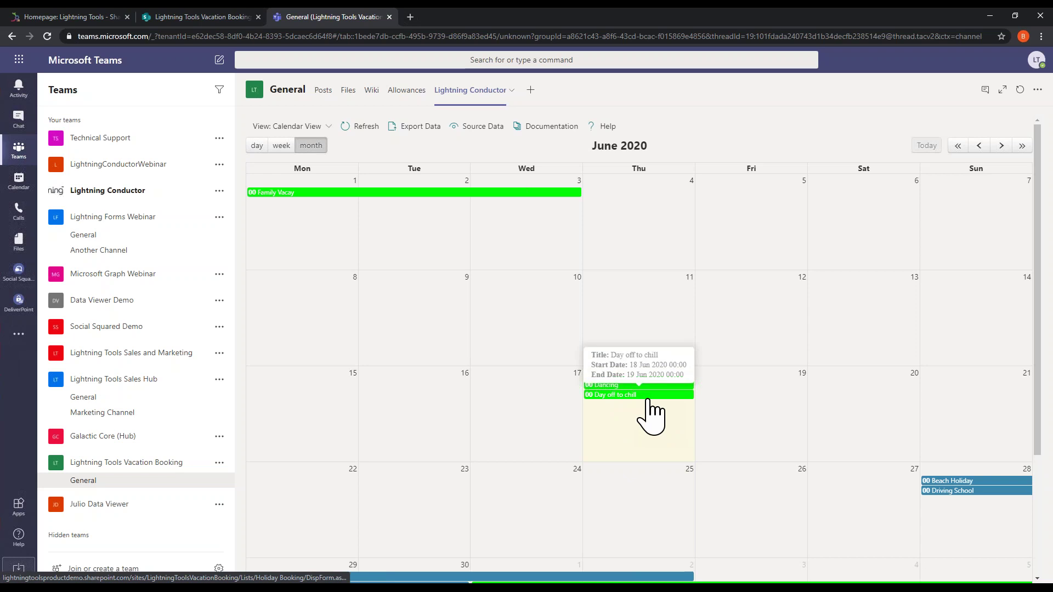
scroll(648, 414, "down", 2)
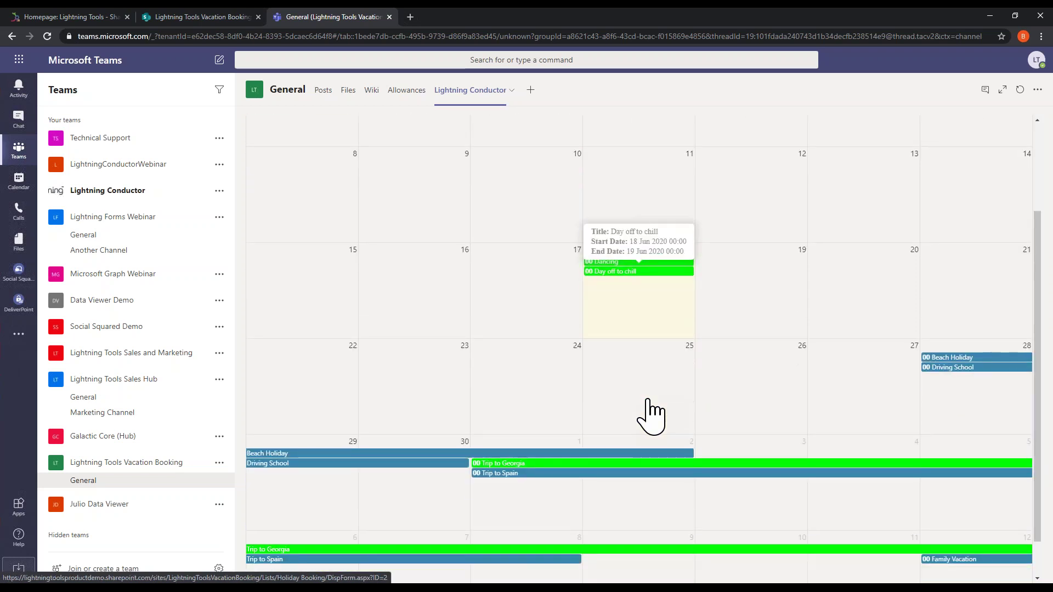
scroll(647, 414, "up", 2)
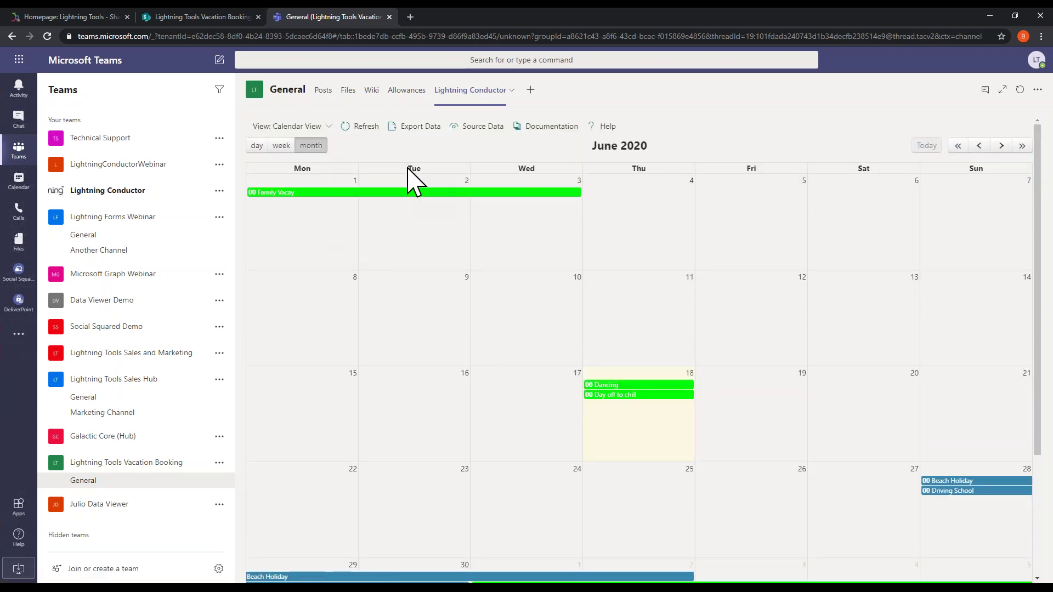
left_click(1001, 146)
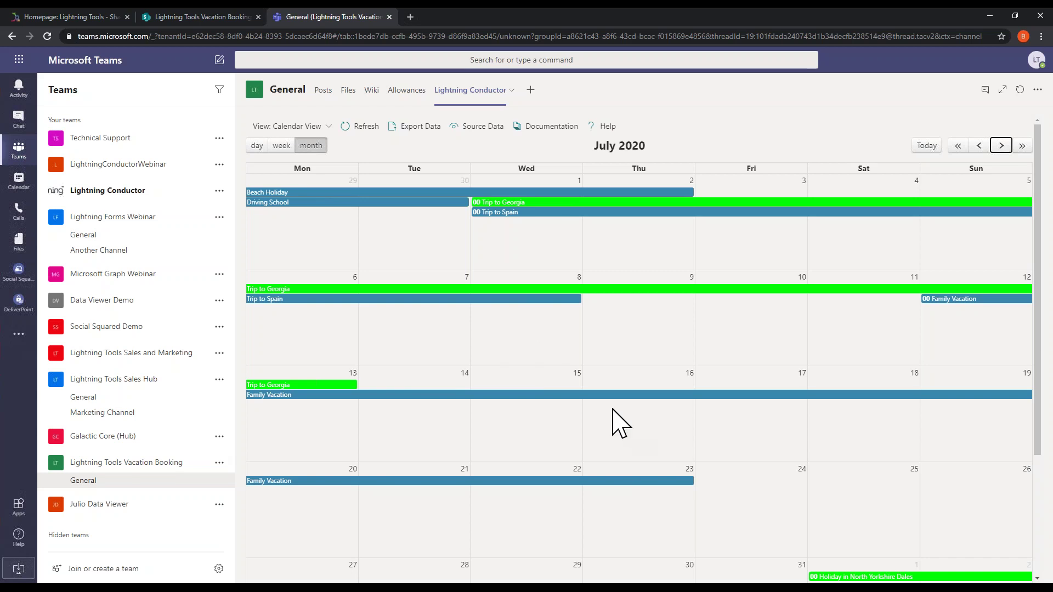
Step: Switch back to the Allowances view and check the sorting and filtering options of the Prior Year Rollover column
left_click(325, 128)
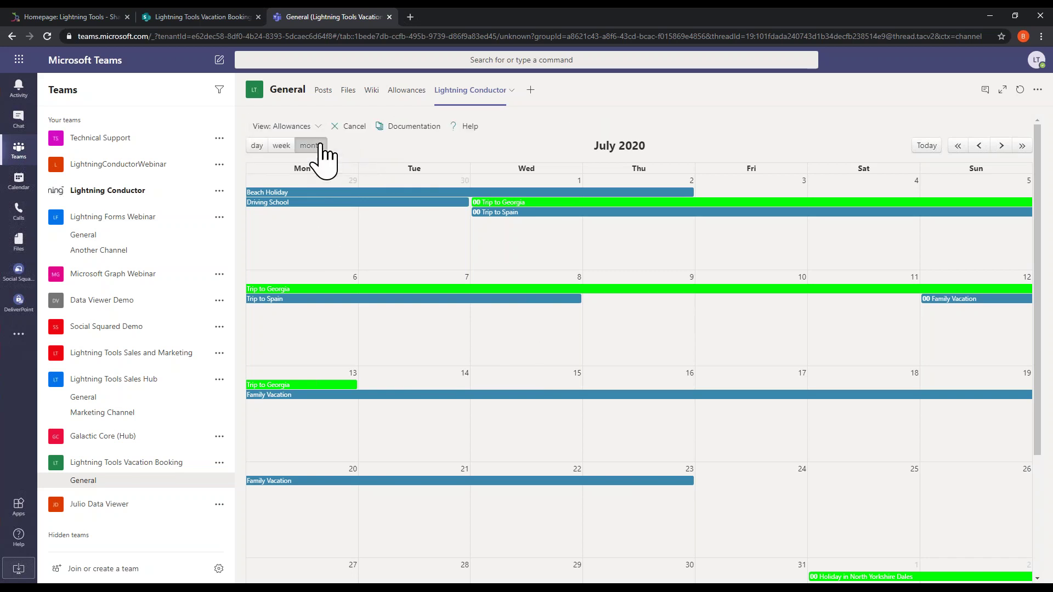
left_click(318, 145)
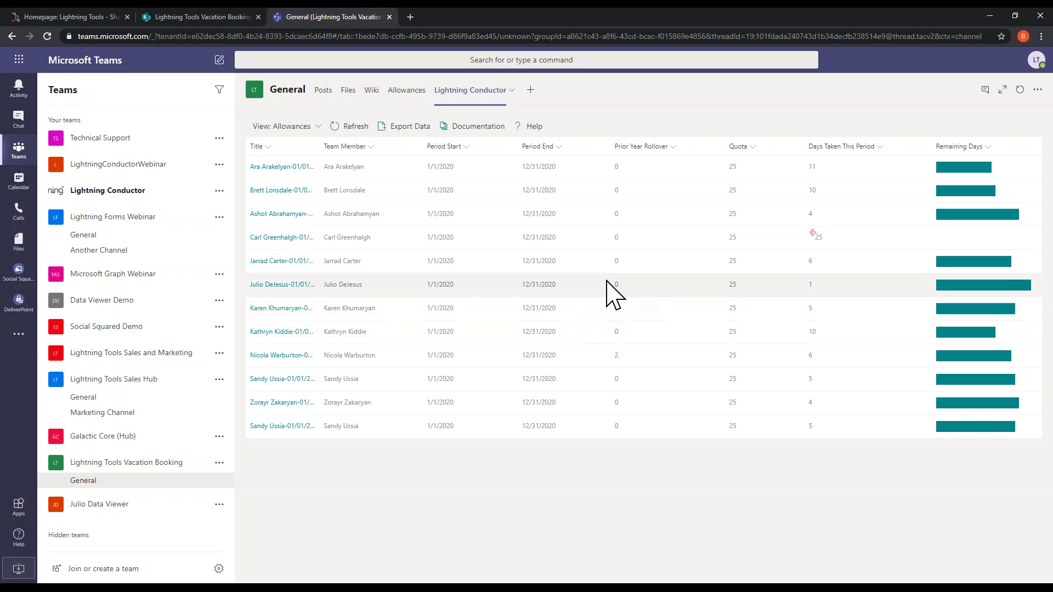
left_click(666, 147)
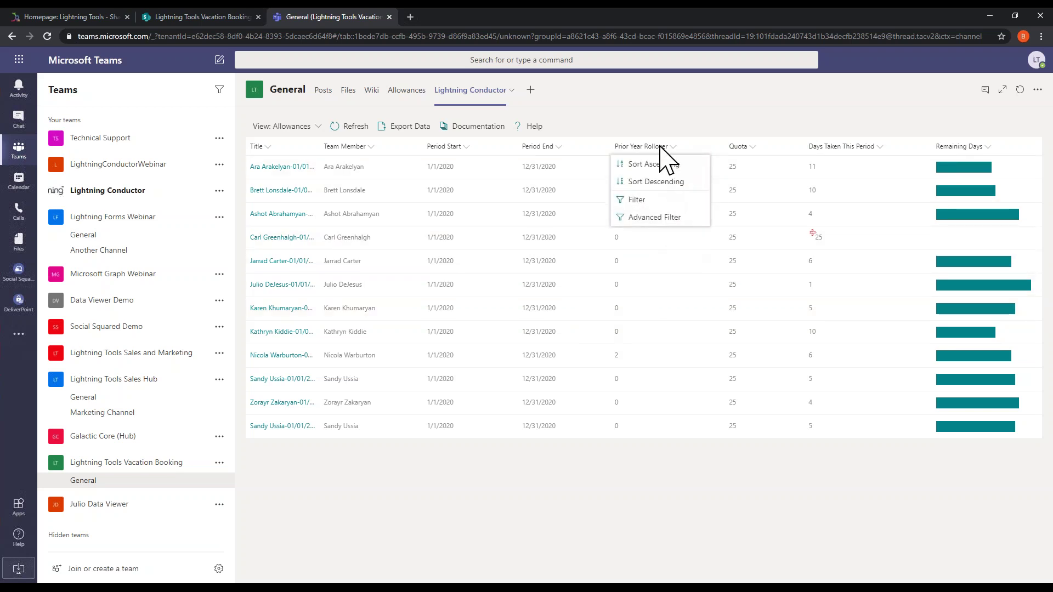
left_click(650, 528)
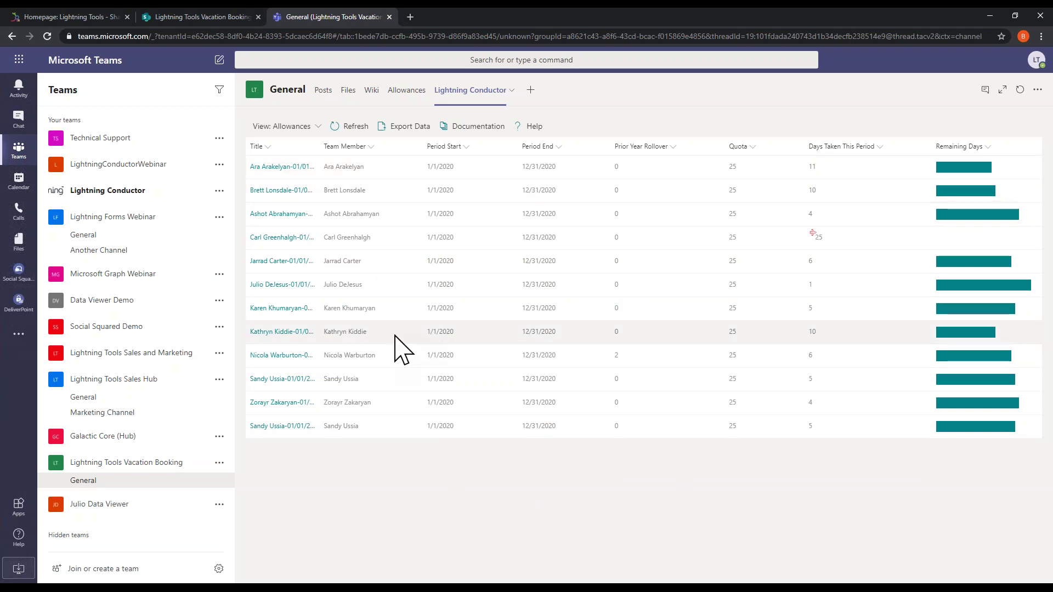
Step: Try connecting a Team Member filter value to the ddpUserDataTitle property of pageContextDataSourceTitle
left_click(371, 147)
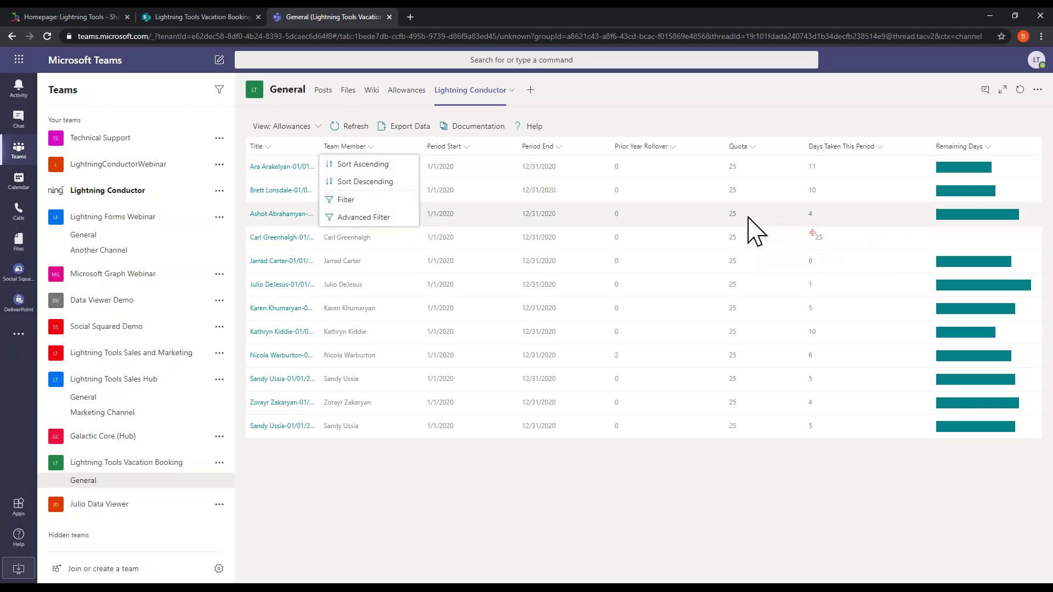
left_click(336, 200)
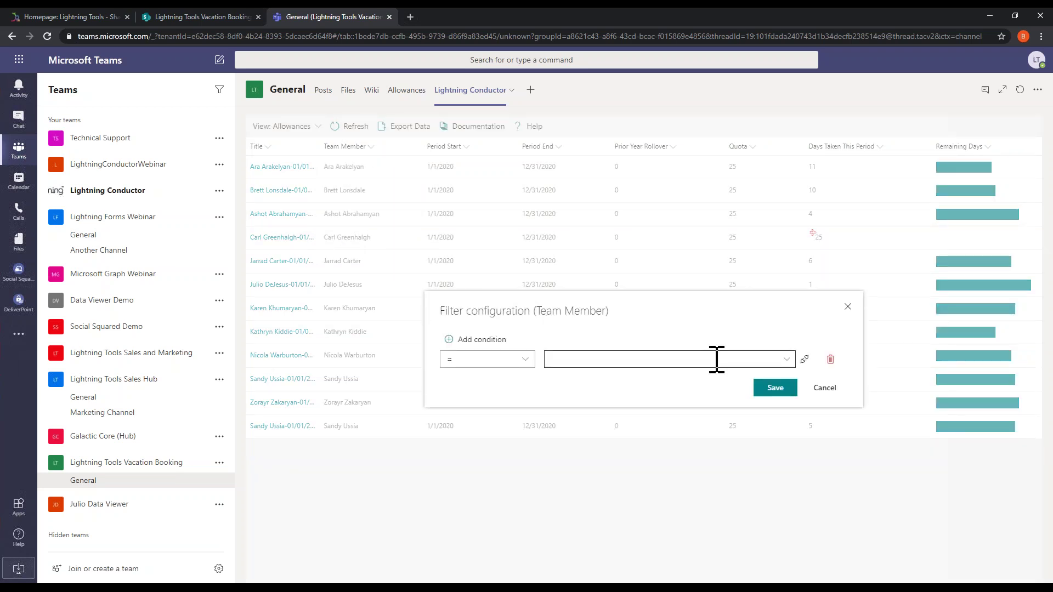
left_click(804, 359)
left_click(807, 339)
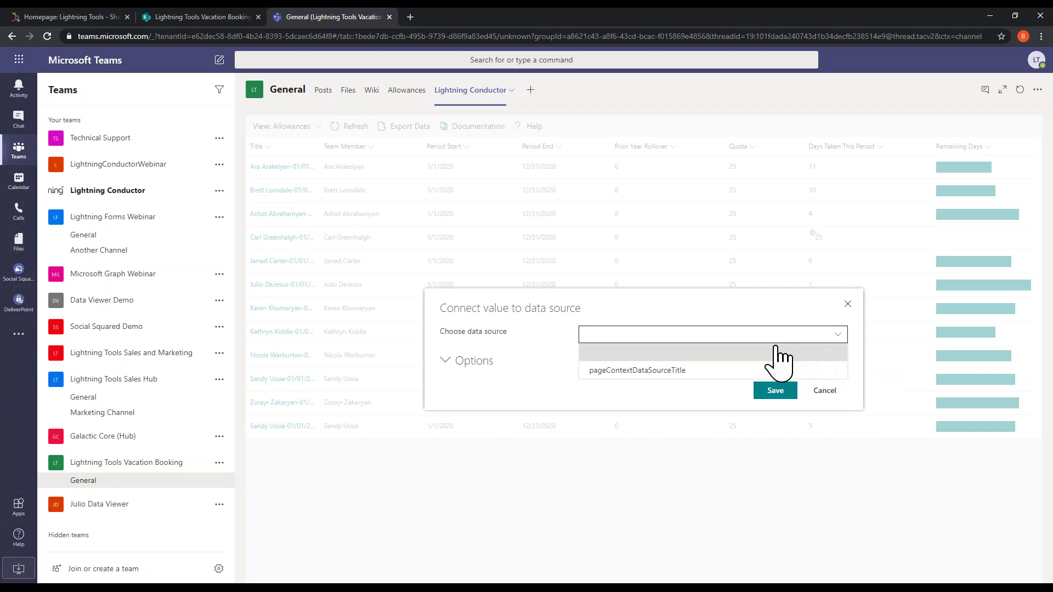
left_click(639, 371)
left_click(699, 344)
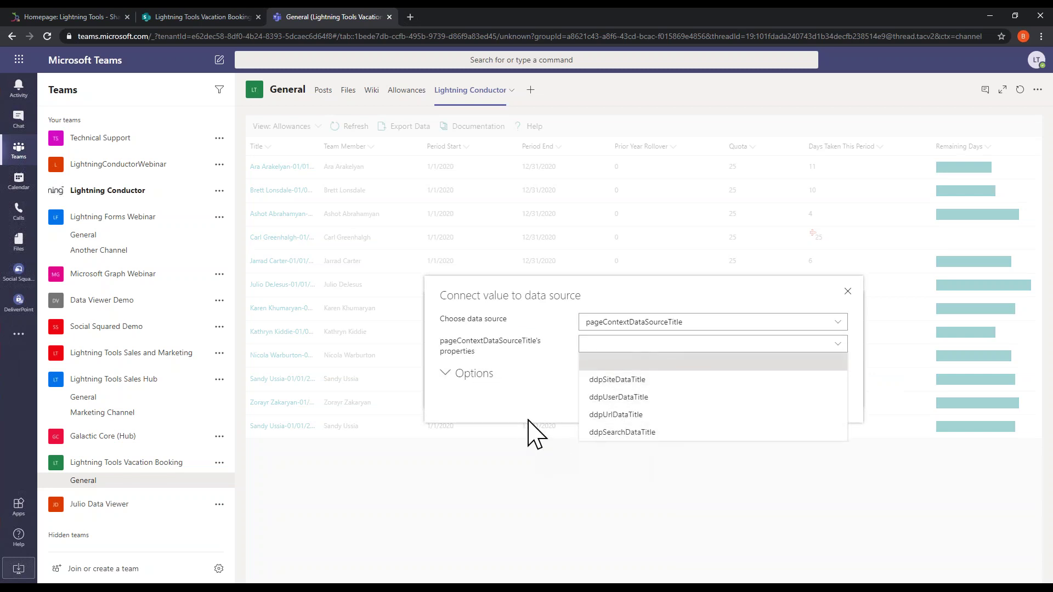
left_click(623, 397)
left_click(643, 360)
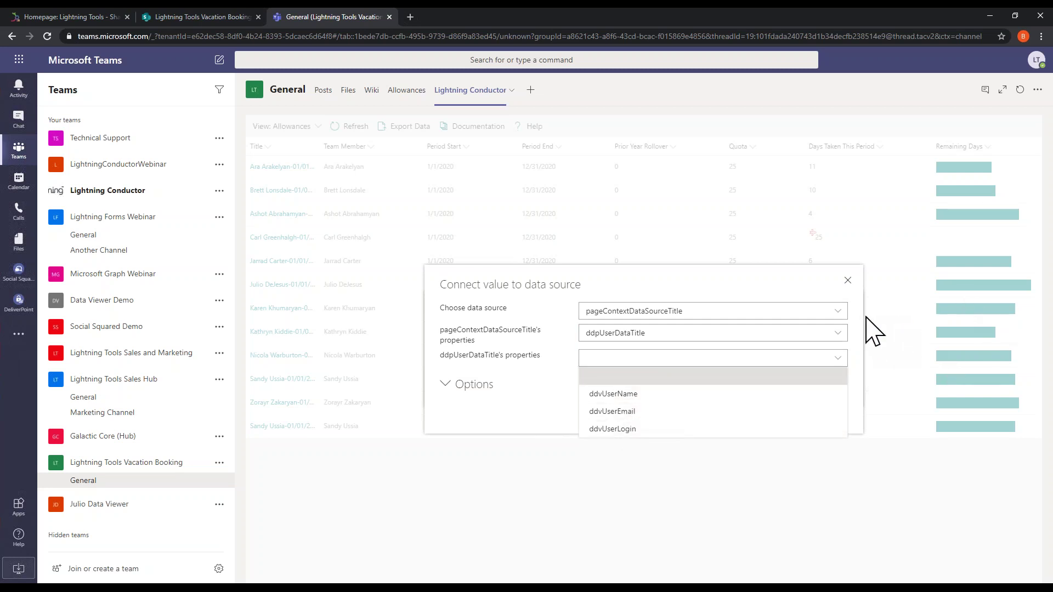
left_click(848, 283)
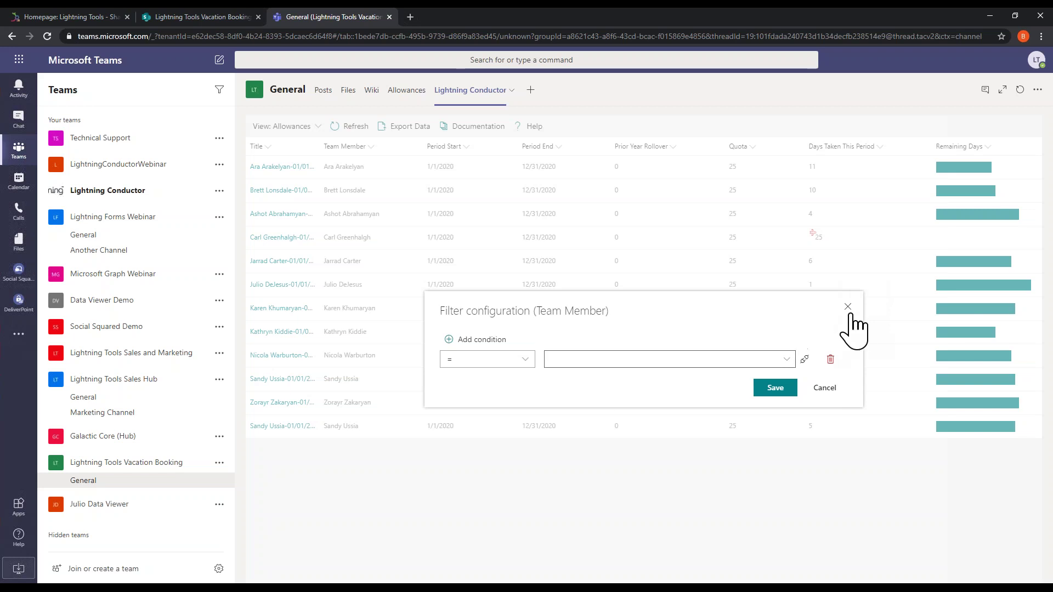
left_click(848, 307)
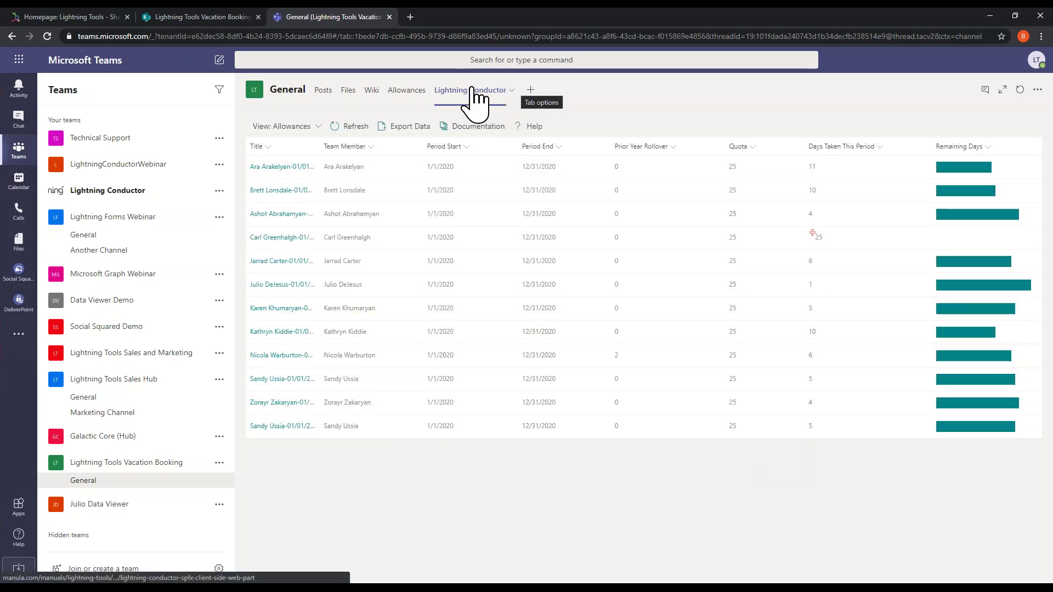
Step: Rename the Lightning Conductor channel tab as Holiday Booking Calendar
left_click(512, 91)
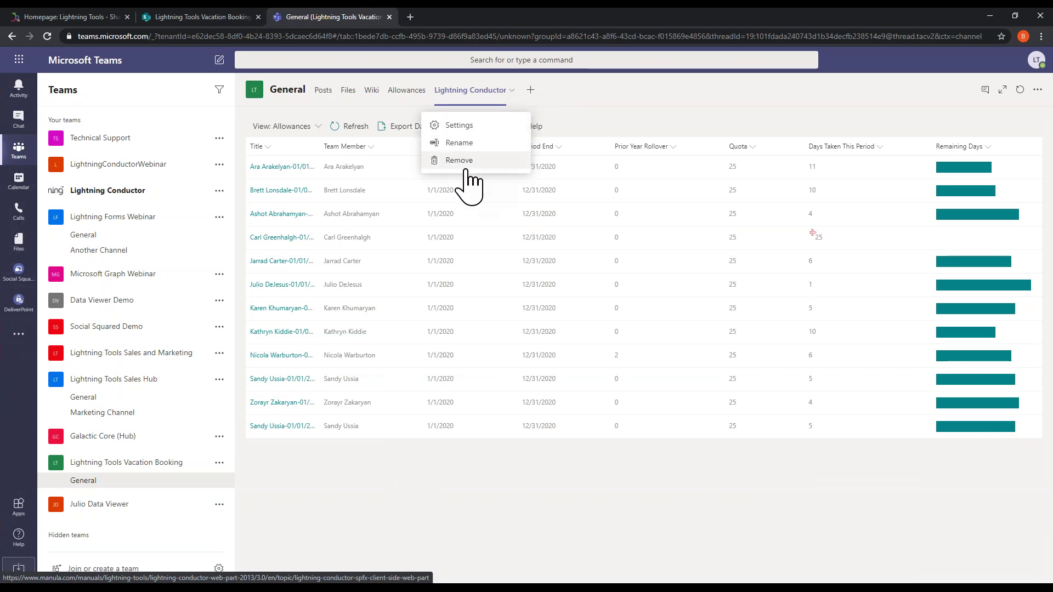
left_click(453, 144)
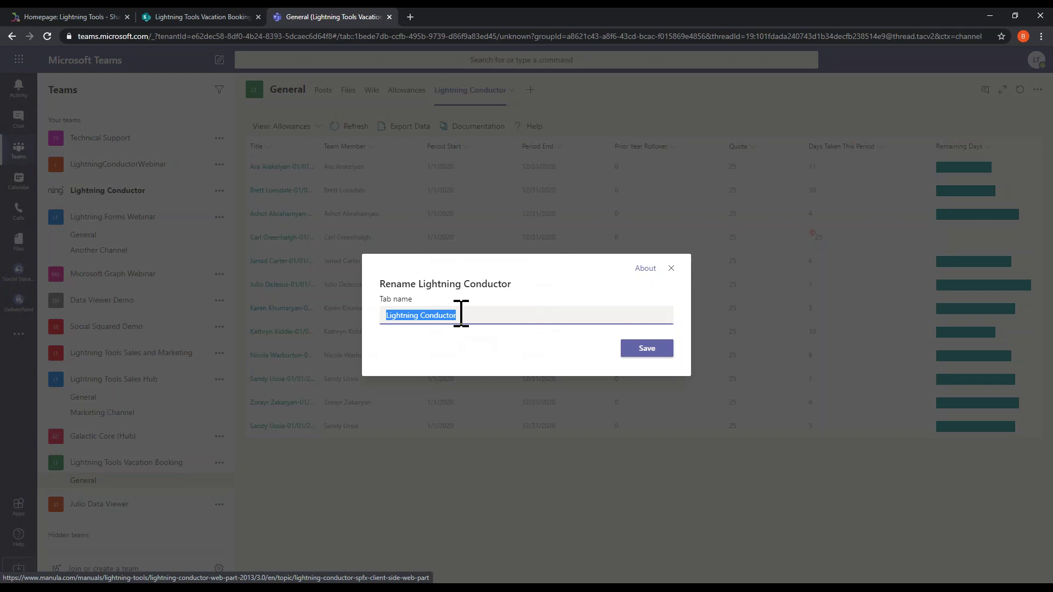
type("Holiday ")
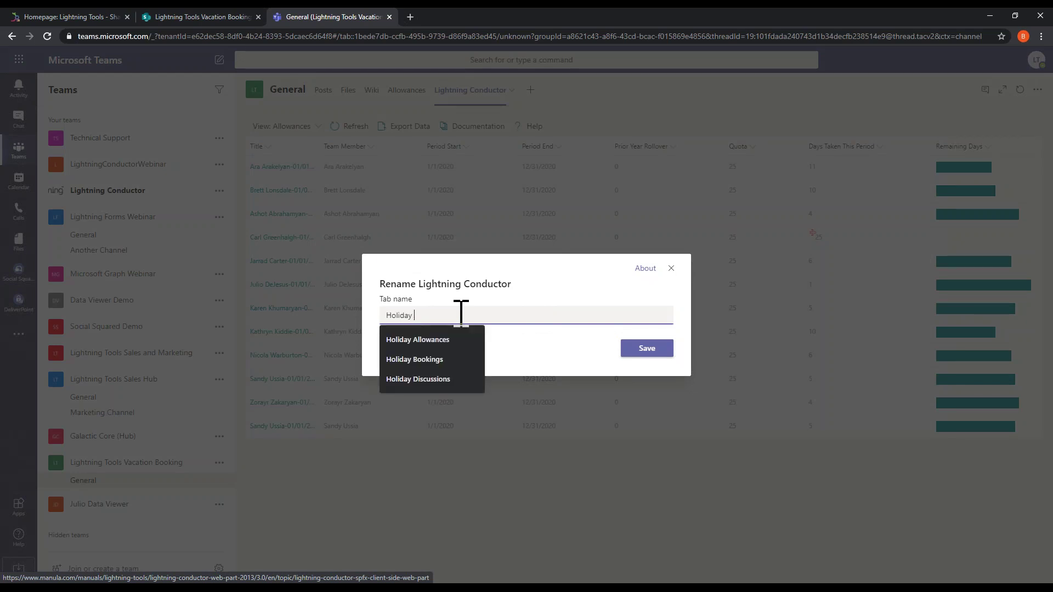
type("Booking Calendar")
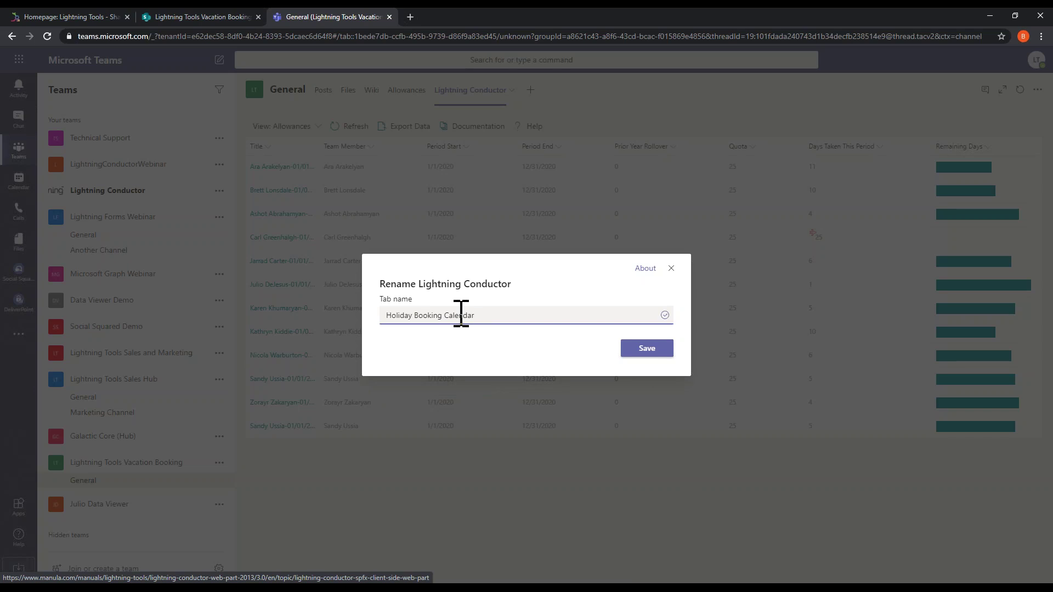
left_click(648, 349)
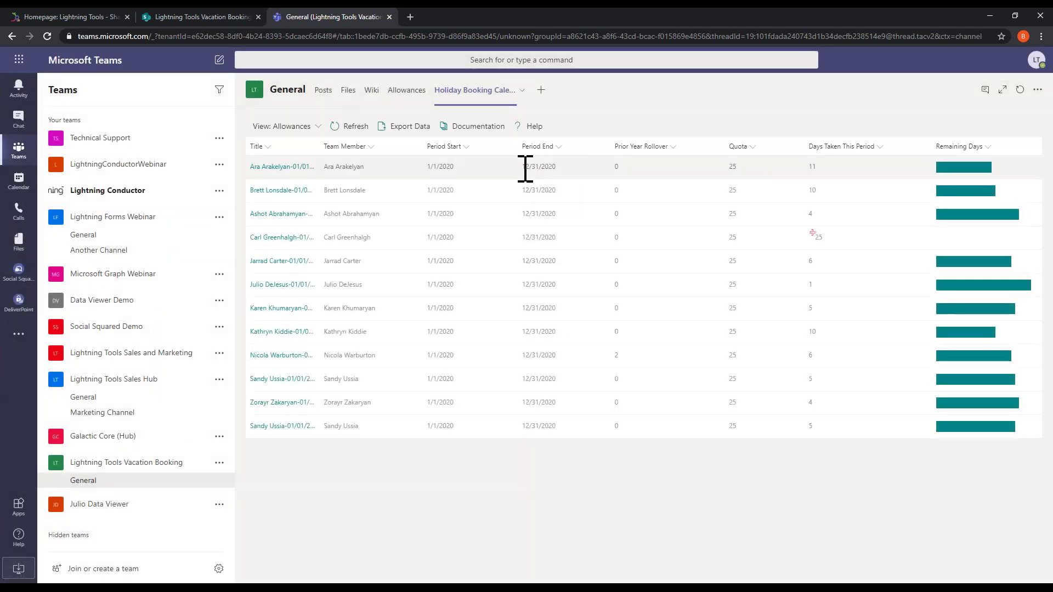
Step: Review the Calendar View and compare it with all columns of the standard Allowances list, returning to the Holiday Booking Calendar
left_click(319, 132)
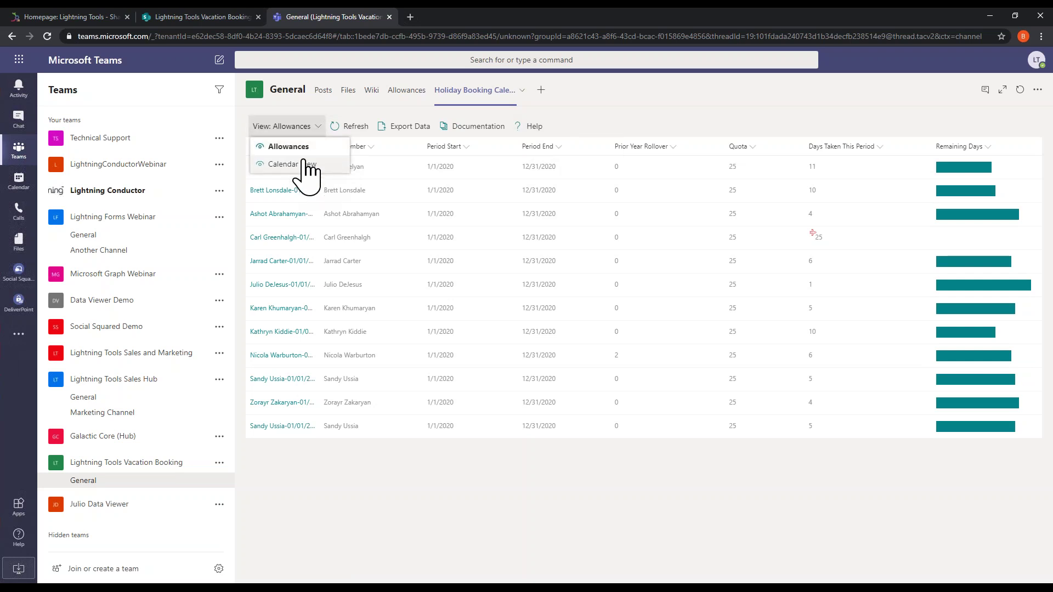
left_click(308, 163)
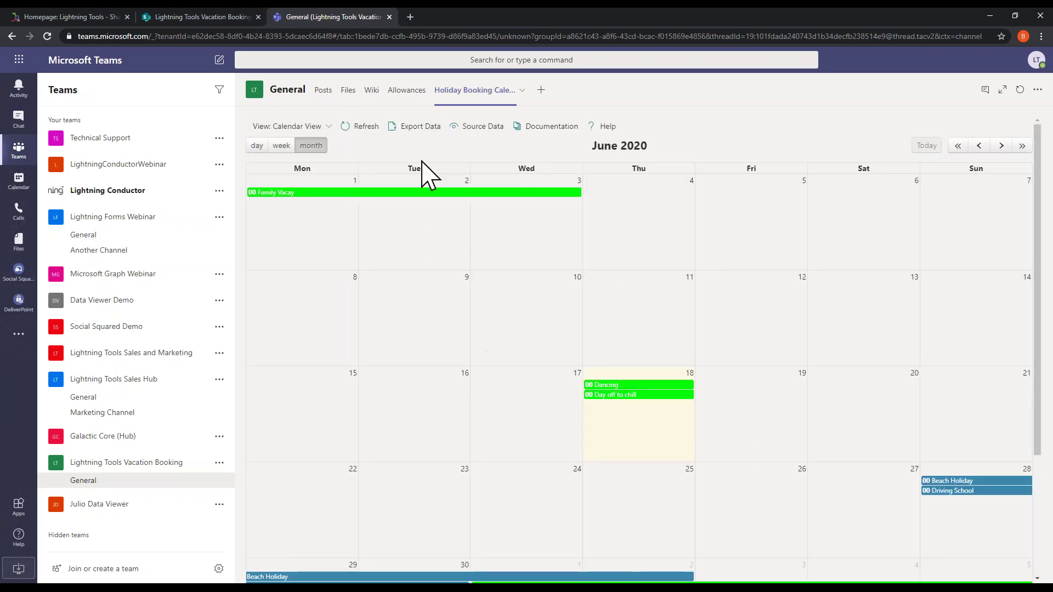
left_click(396, 91)
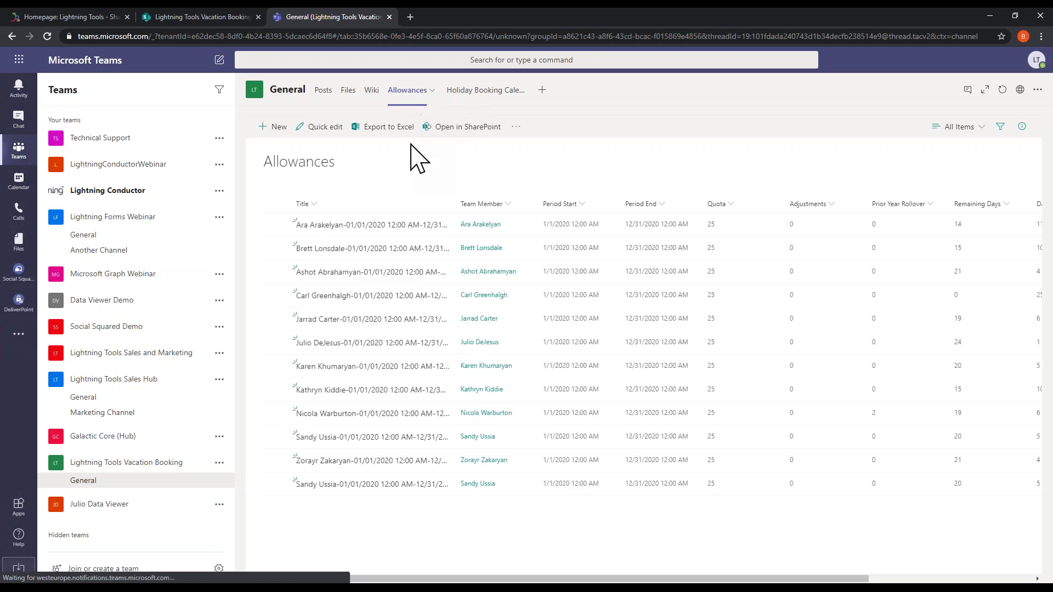
left_click_drag(843, 580, 974, 580)
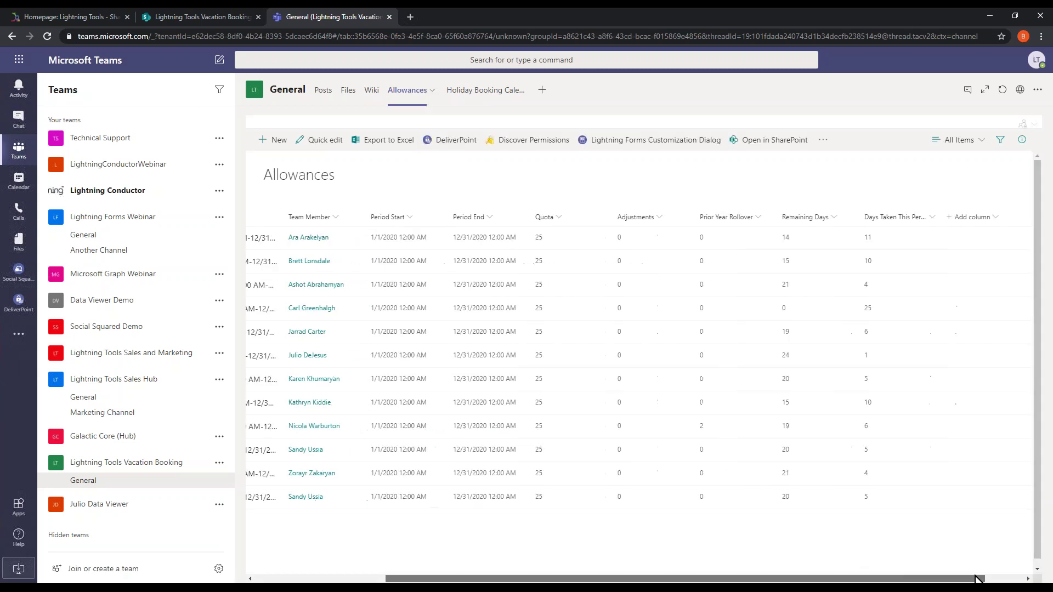
left_click(486, 94)
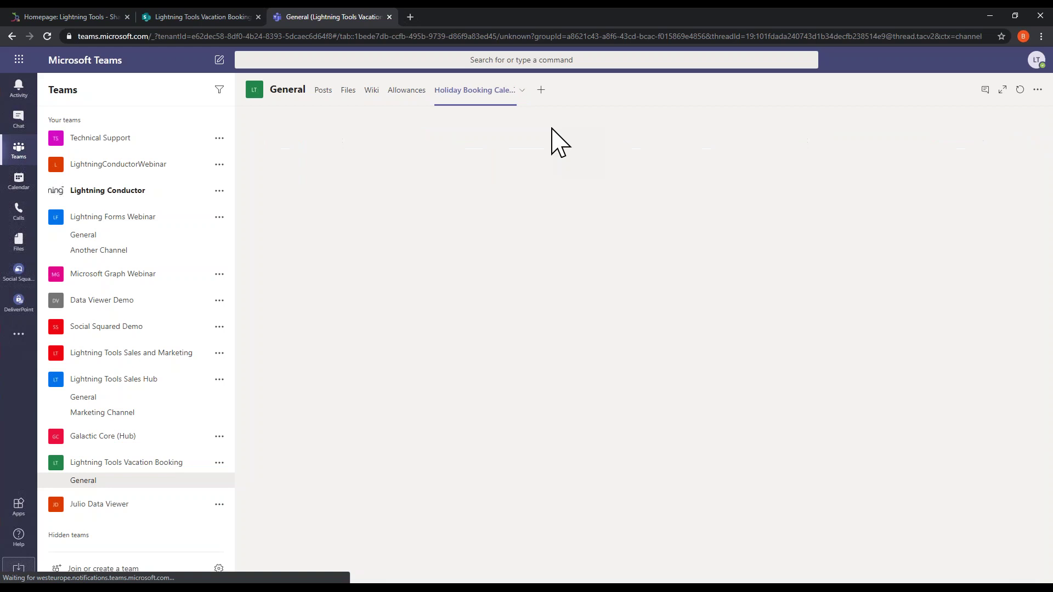
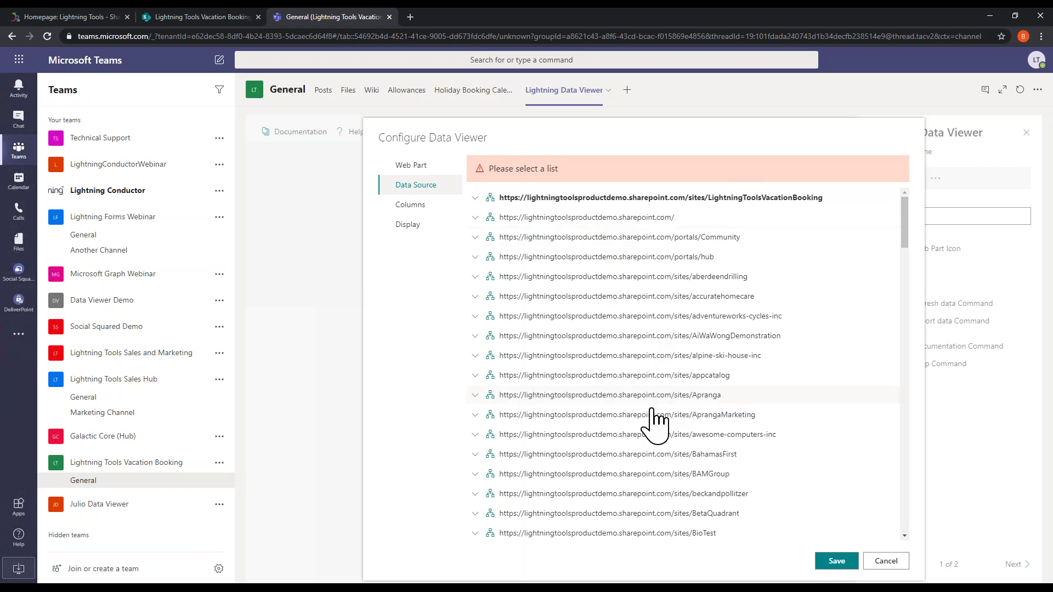
Step: Set the Lightning Data Viewer's data source provider to SQL Azure and open its connection settings
left_click(423, 168)
left_click(658, 170)
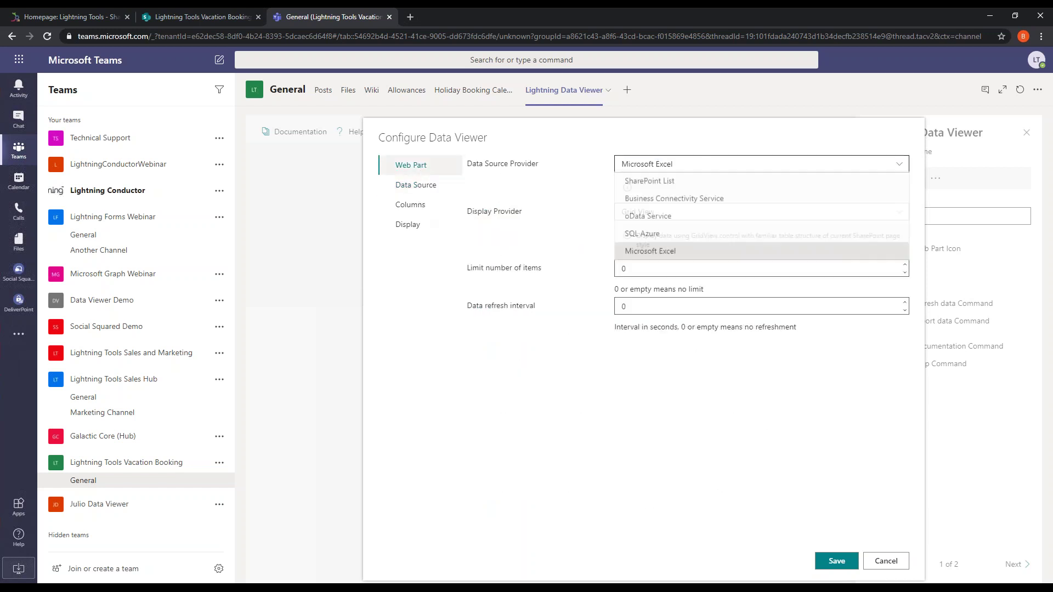
left_click(683, 219)
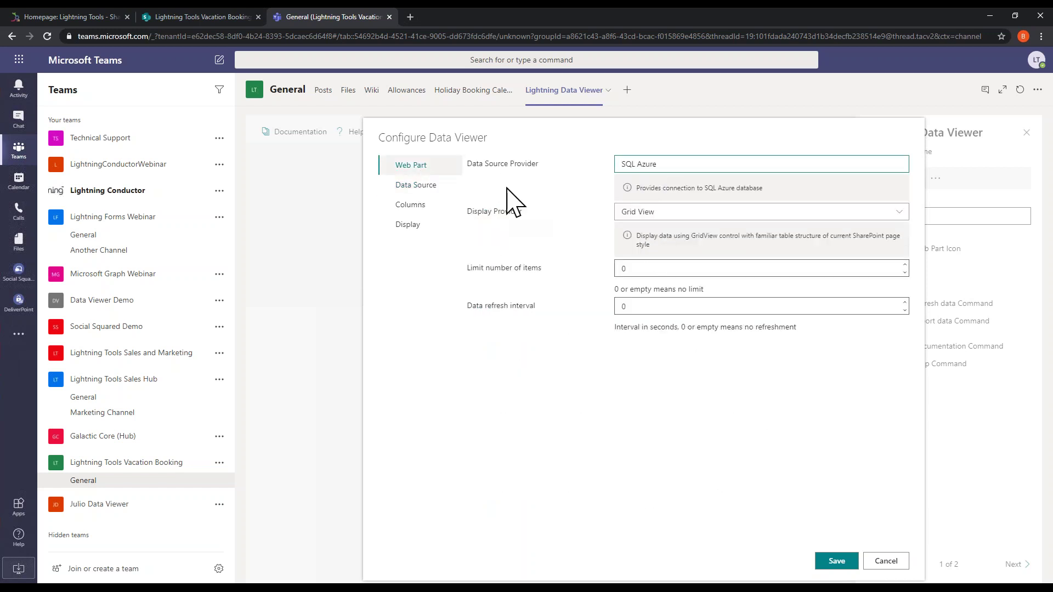
left_click(418, 188)
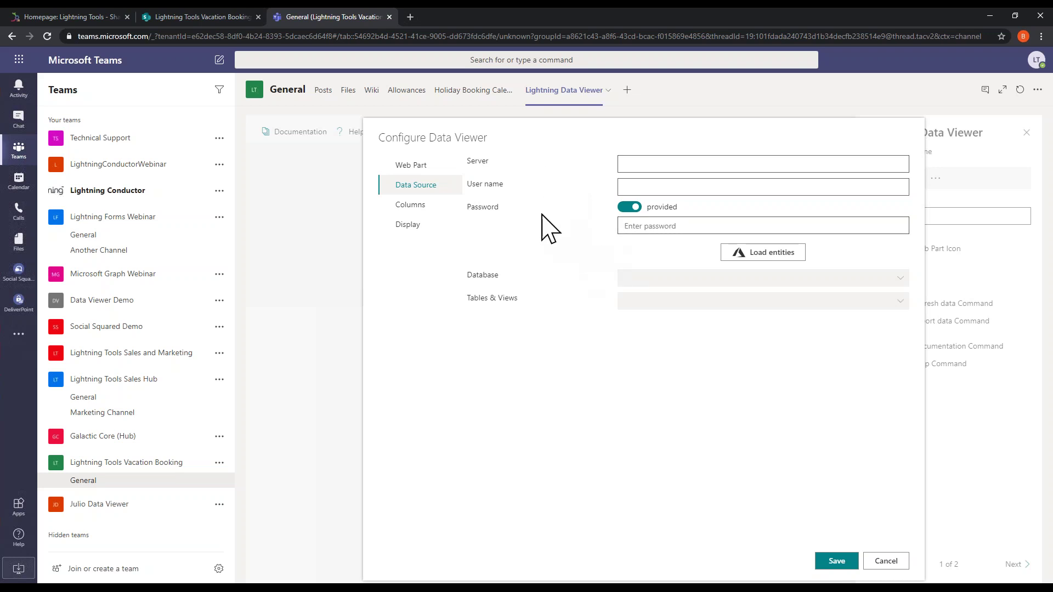
Step: Try the oData Service and Business Connectivity Service data source providers and examine the connection settings each one requires
left_click(396, 166)
left_click(626, 164)
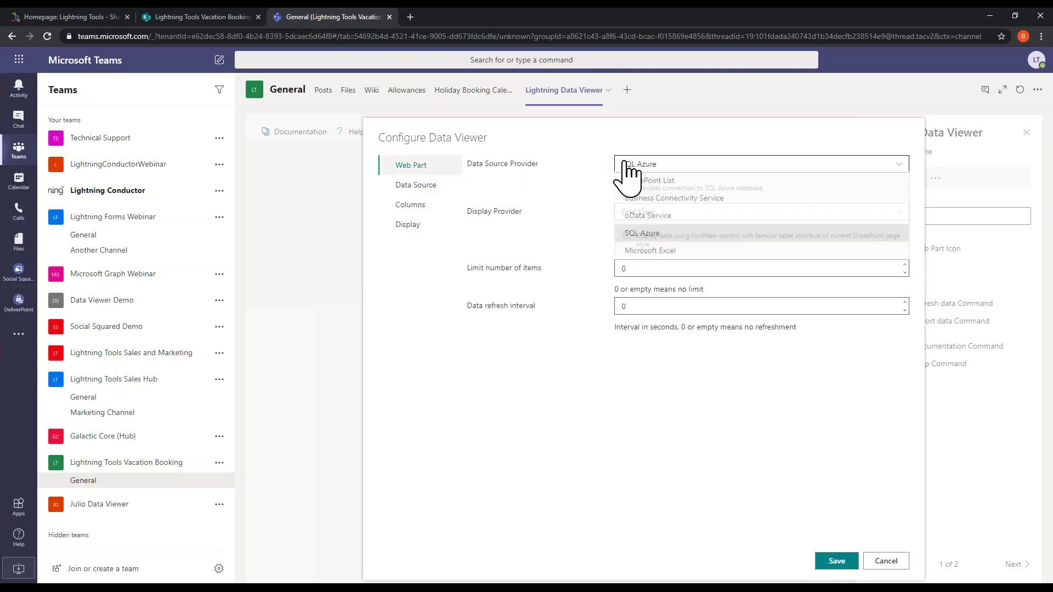
left_click(655, 218)
left_click(391, 186)
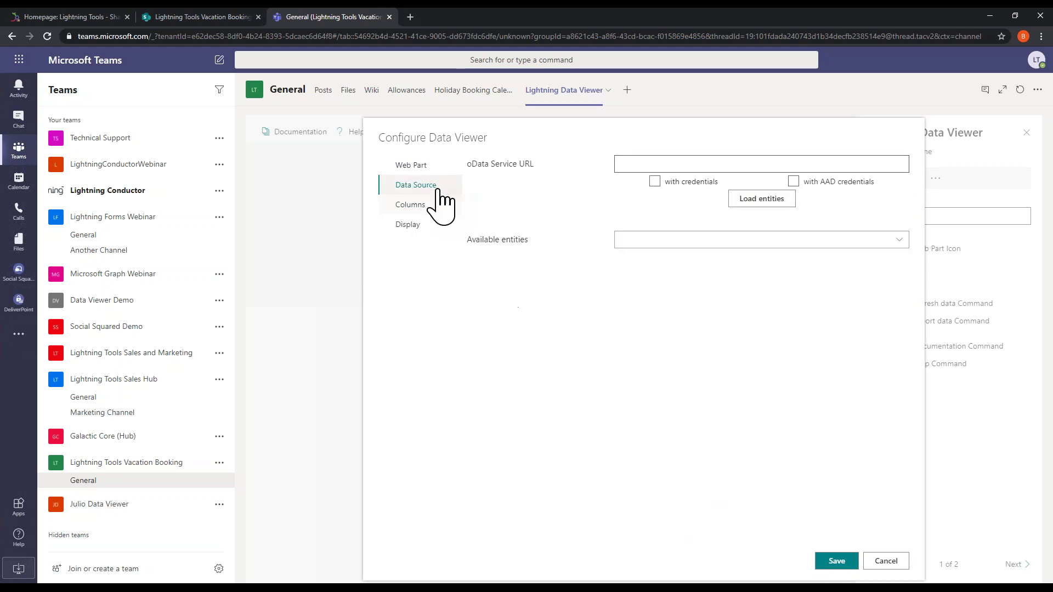
left_click(406, 166)
left_click(625, 165)
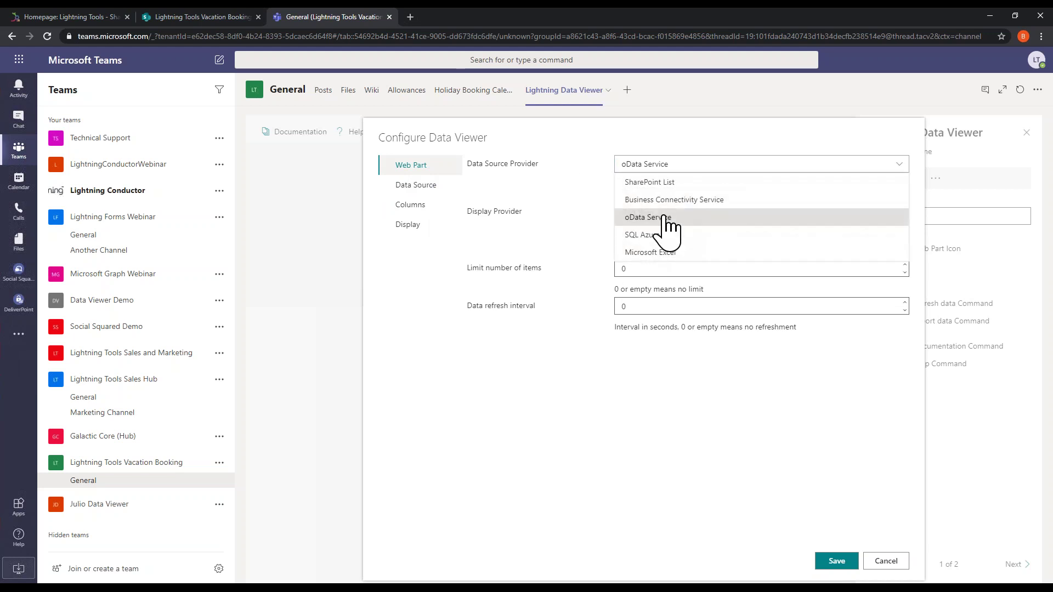
left_click(680, 201)
left_click(432, 189)
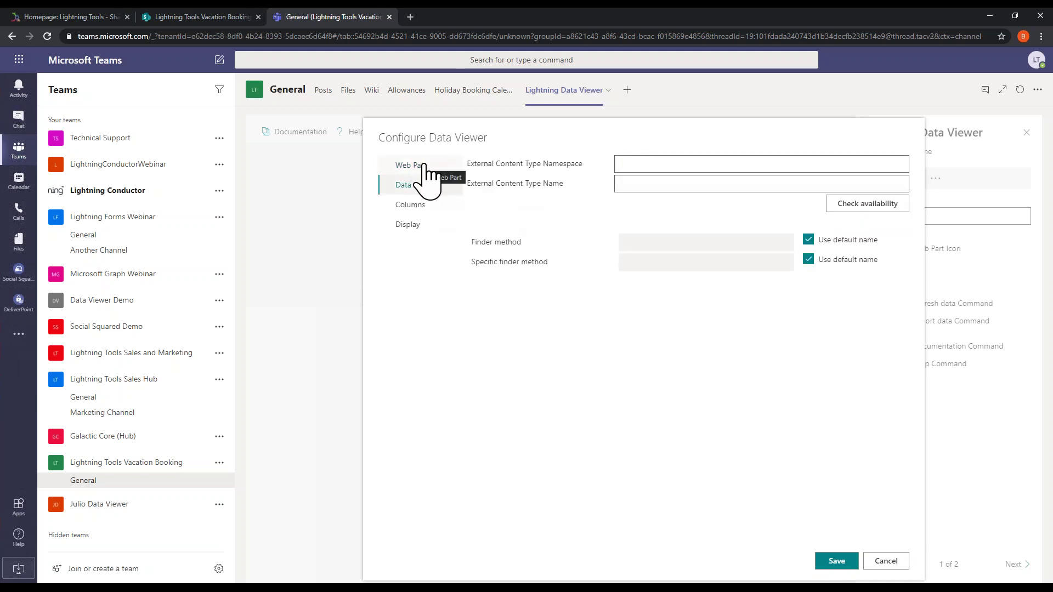
Step: Set the data source provider to SharePoint List and select the Allowances list from the Lightning Tools Vacation Booking site
left_click(425, 166)
left_click(647, 164)
left_click(642, 178)
left_click(427, 187)
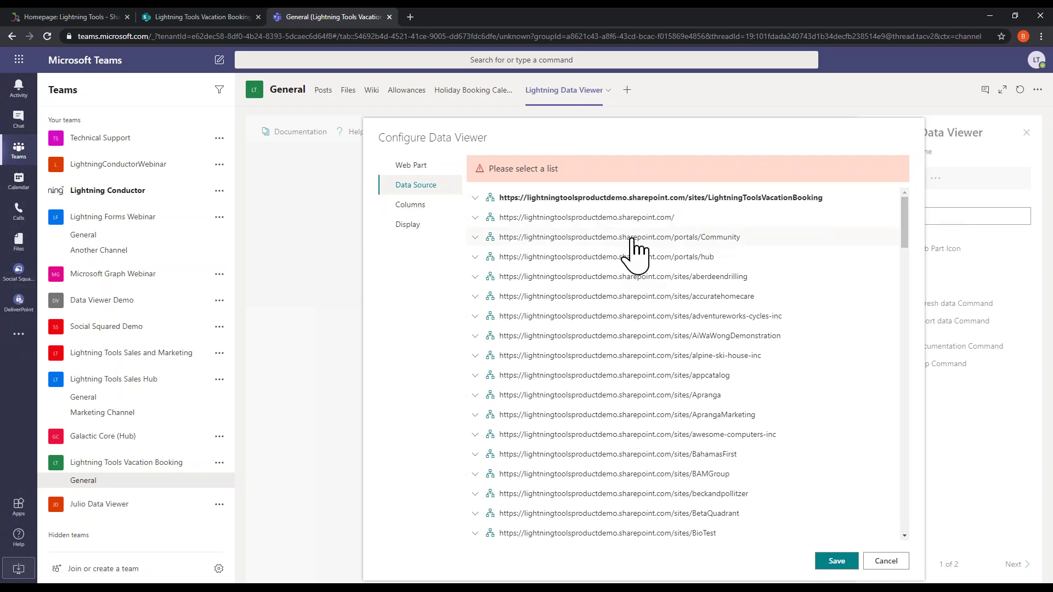
left_click(475, 198)
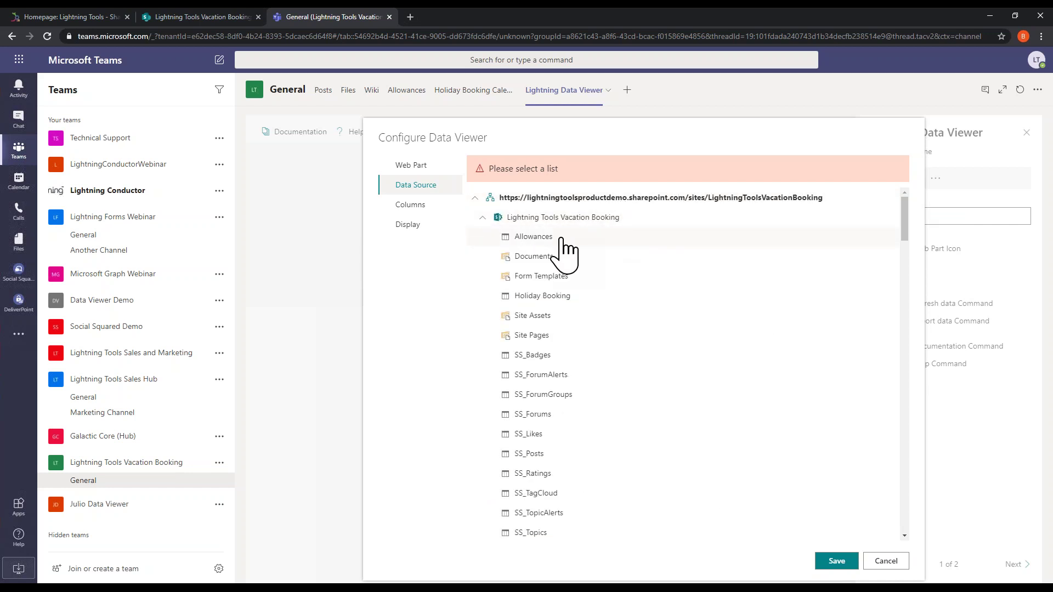
left_click(560, 239)
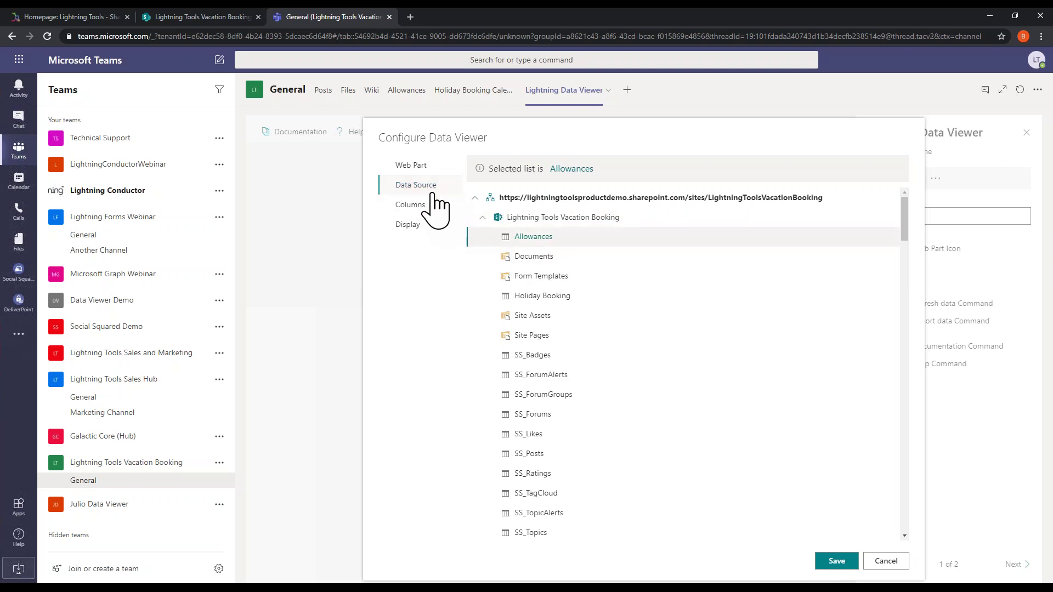
left_click(410, 205)
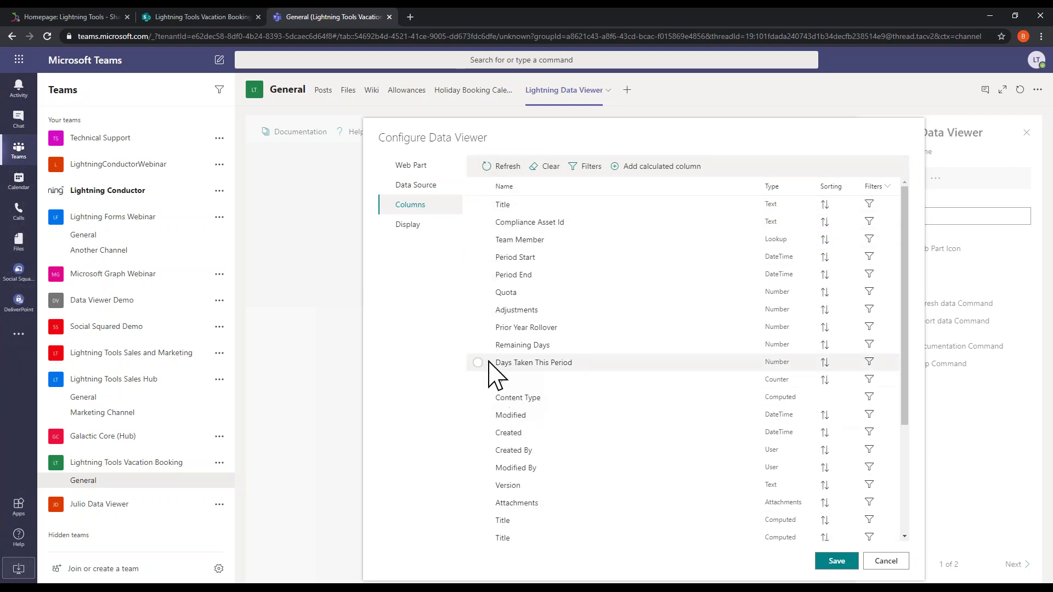
Step: Change the web part's display provider to Charts view
left_click(415, 168)
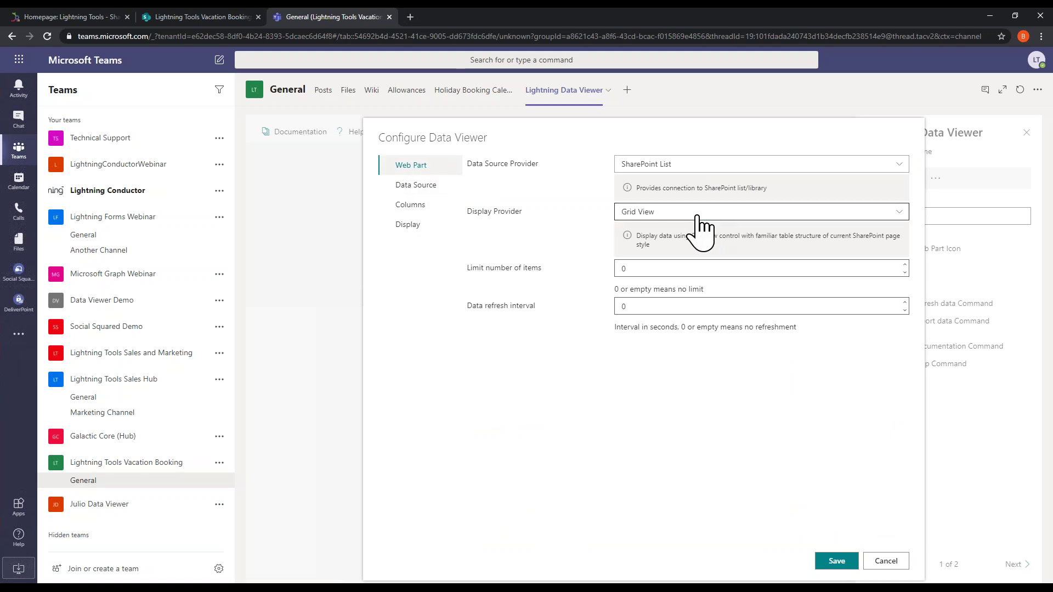
left_click(658, 215)
left_click(645, 247)
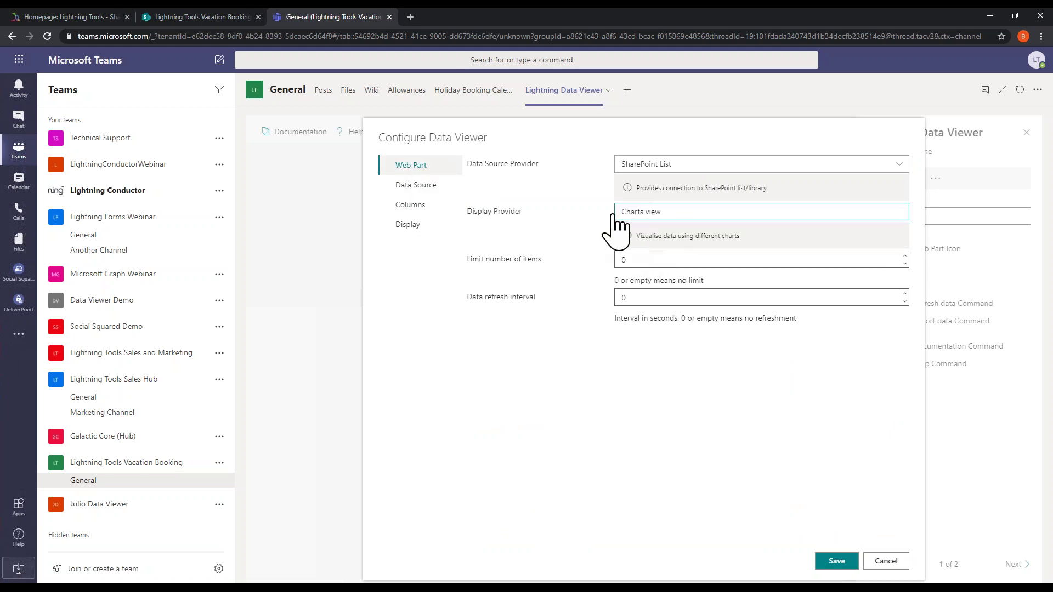
Step: Select the Team Member, Quota, Remaining Days and Days Taken This Period columns for the chart
left_click(421, 192)
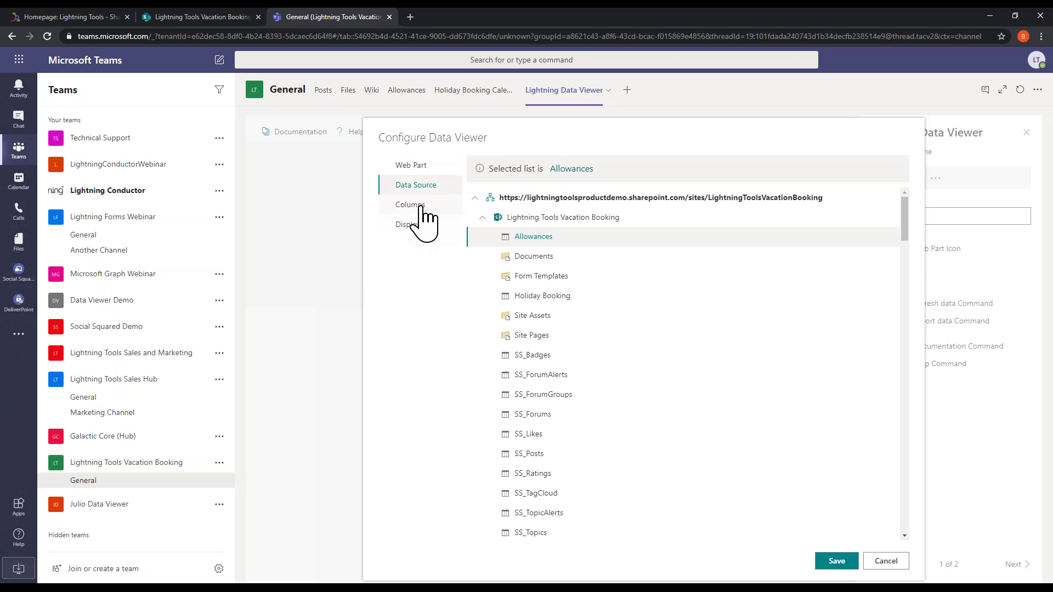
left_click(412, 205)
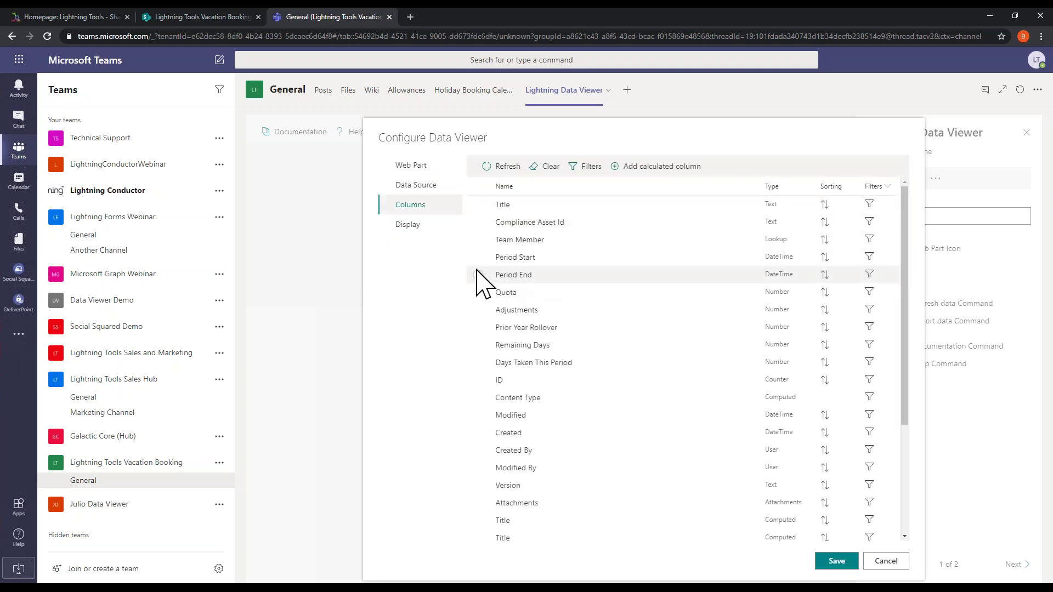
left_click(477, 240)
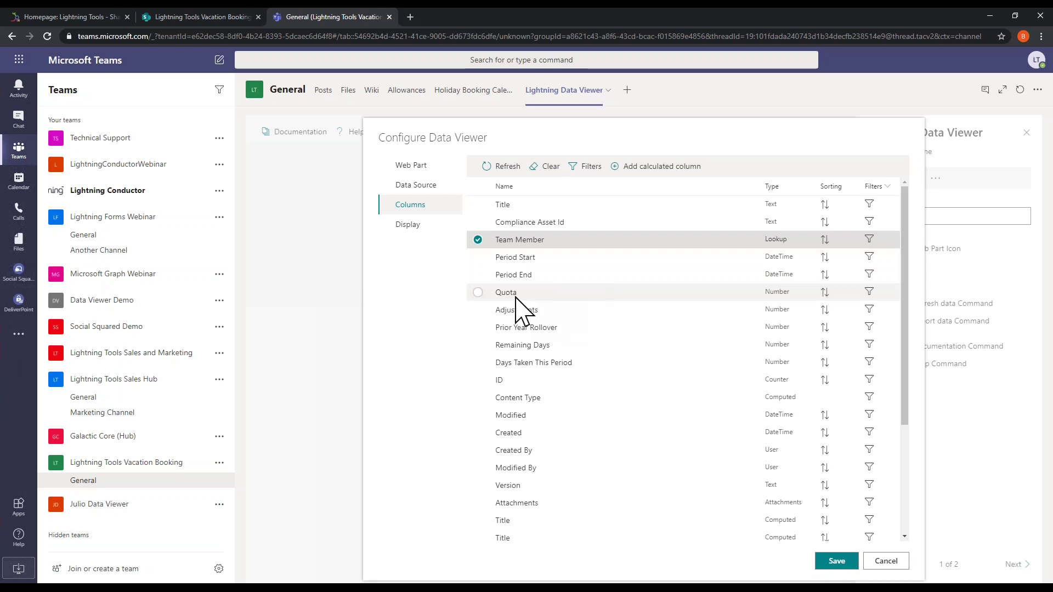
left_click(478, 293)
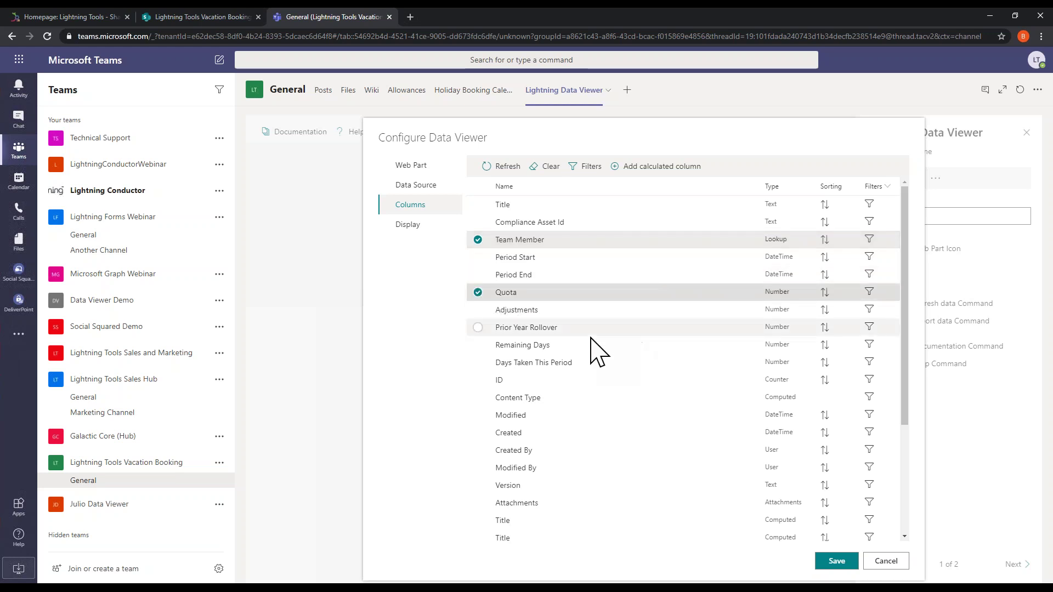
left_click(478, 346)
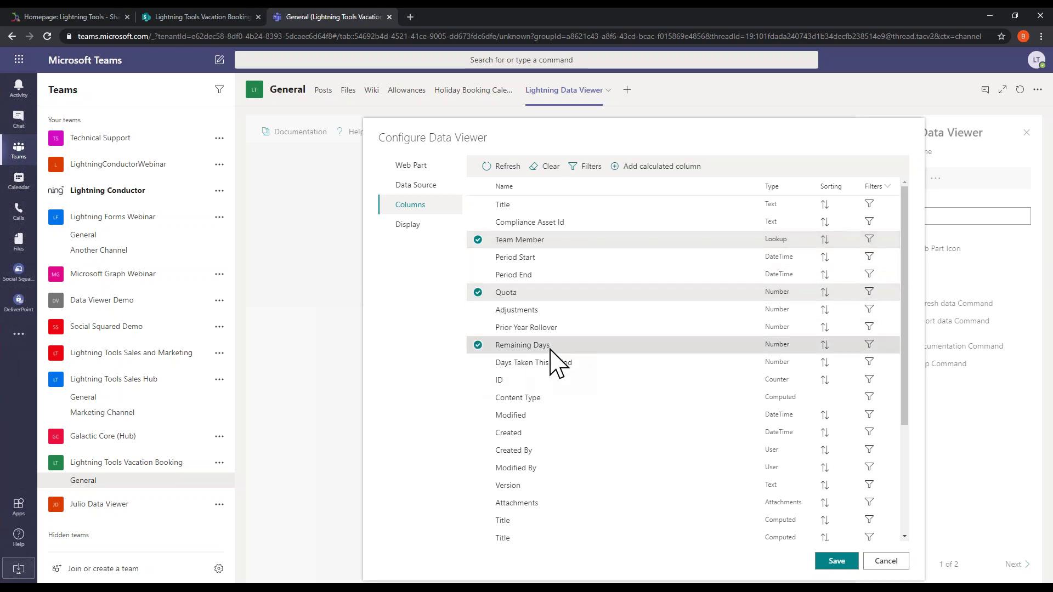
left_click(498, 369)
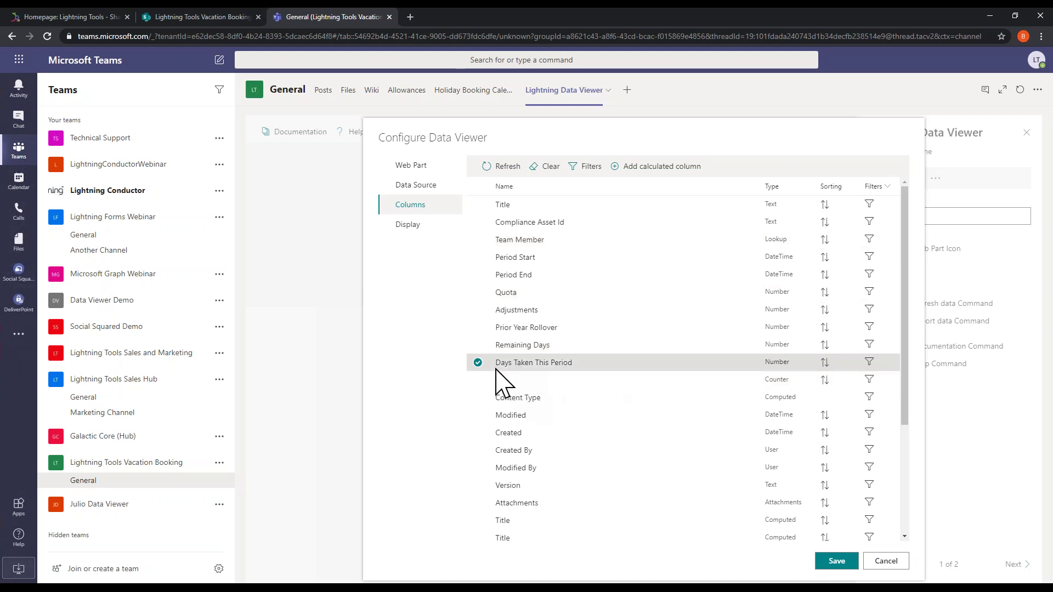
left_click(478, 345)
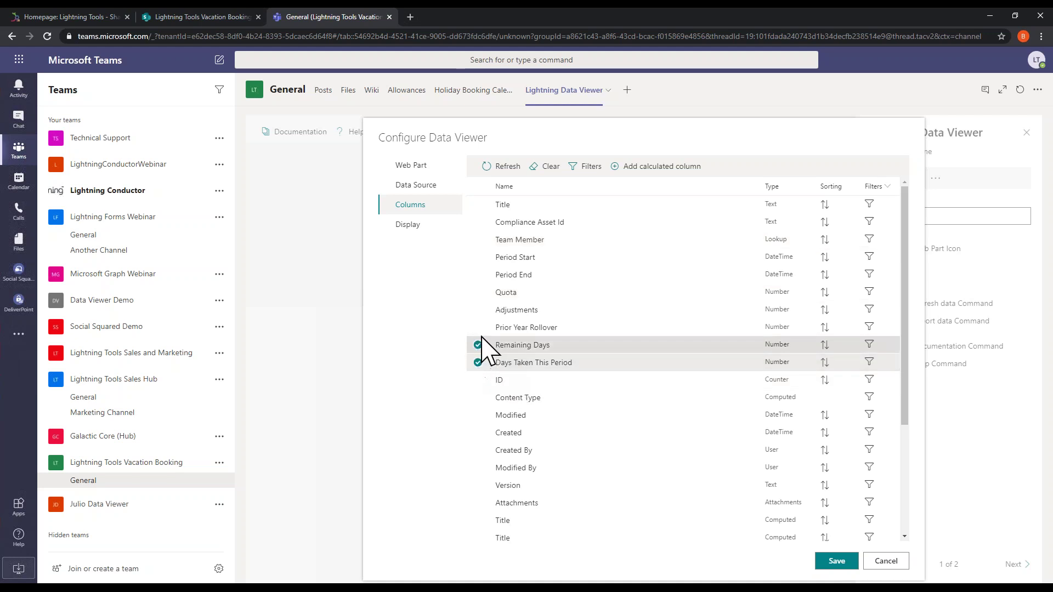
left_click(478, 293)
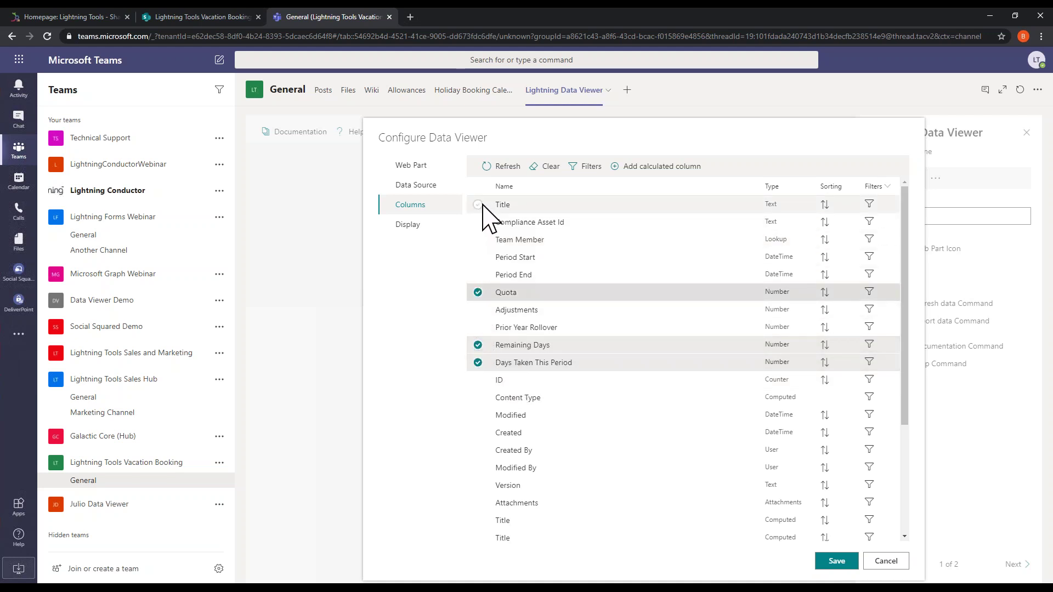
left_click(483, 241)
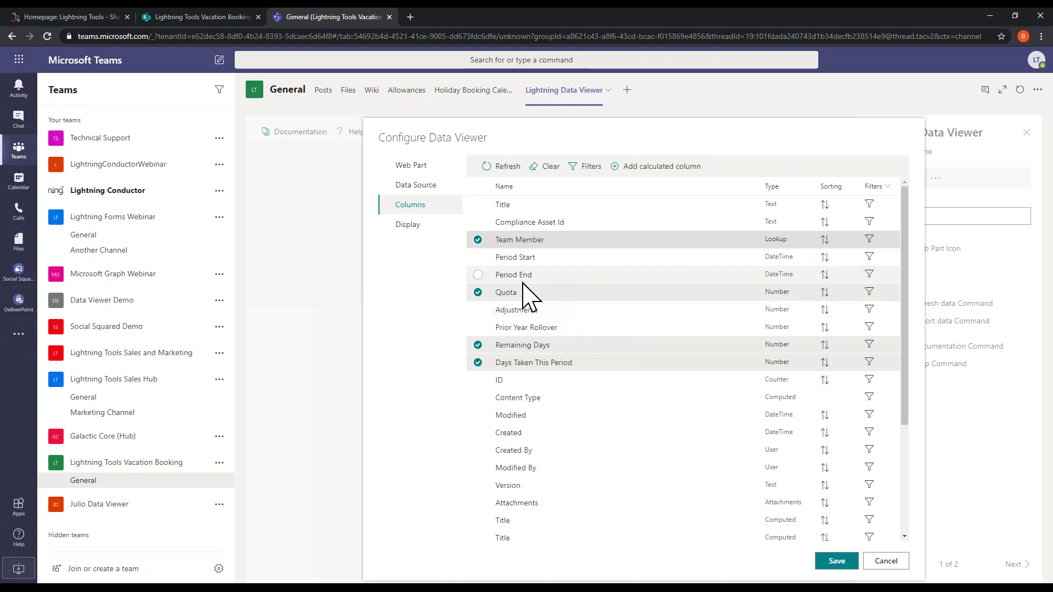
Step: Give the Remaining Days series in the chart display settings the custom blue color 0058e6
left_click(415, 231)
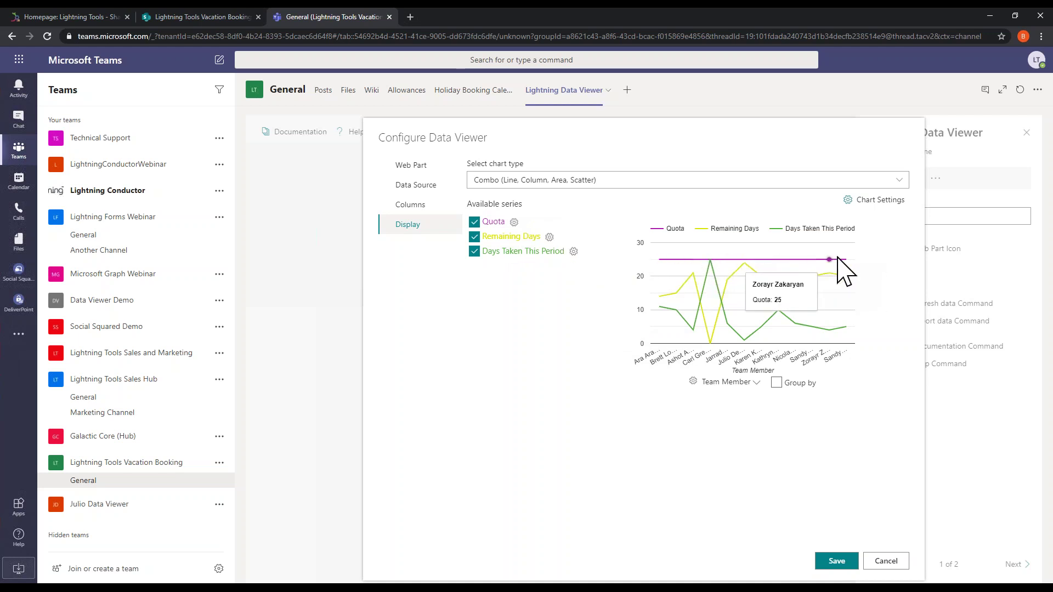
left_click(550, 237)
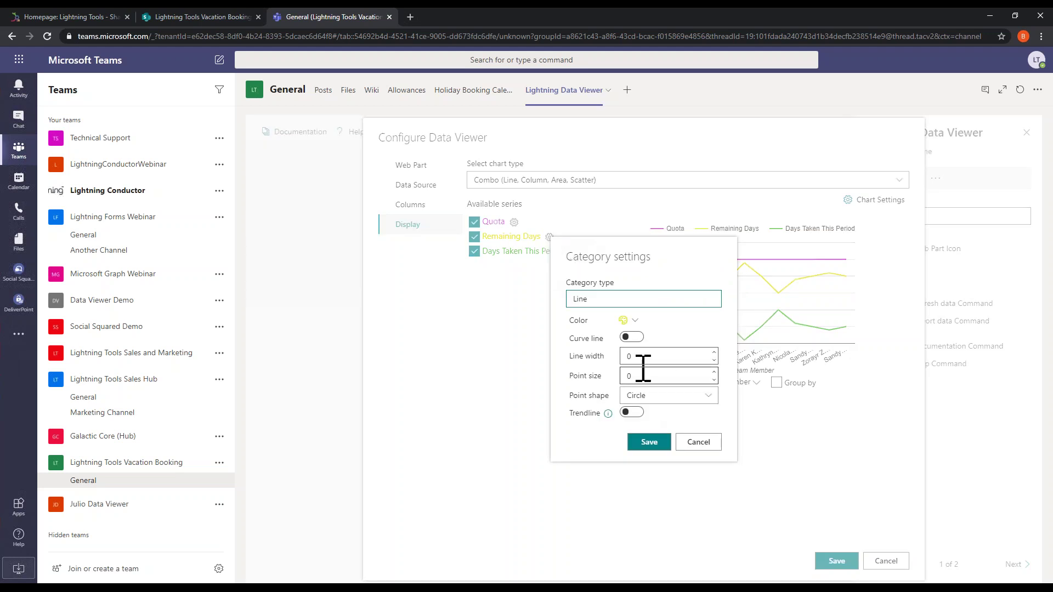
left_click(634, 322)
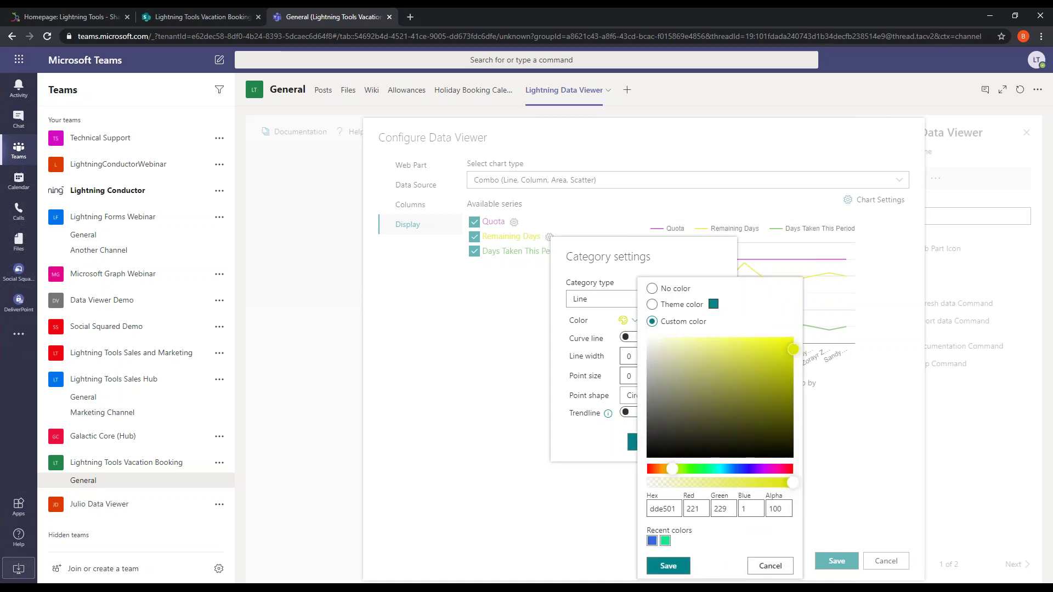
left_click(735, 469)
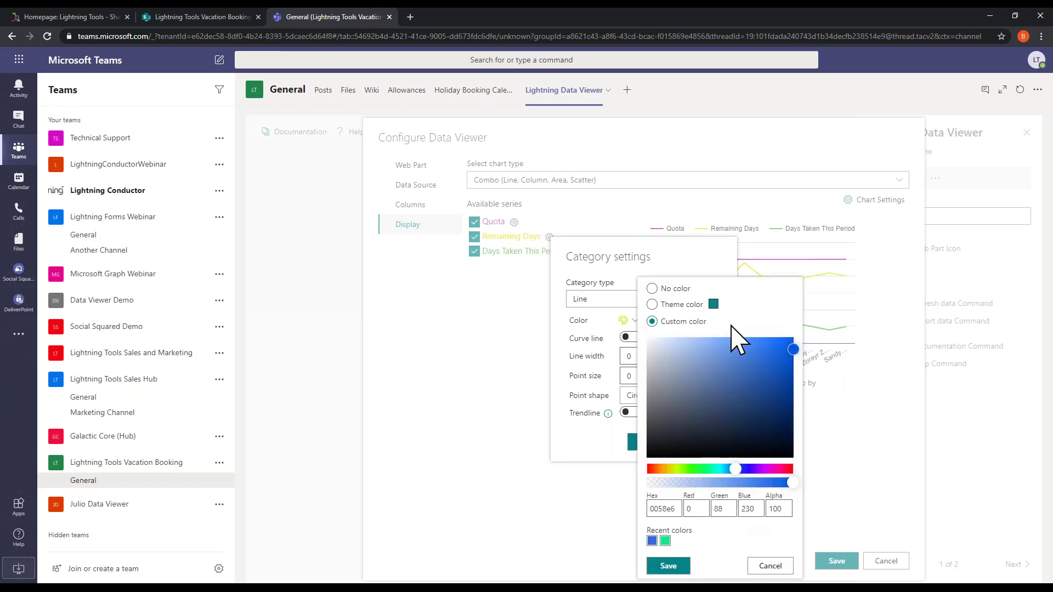
left_click(710, 305)
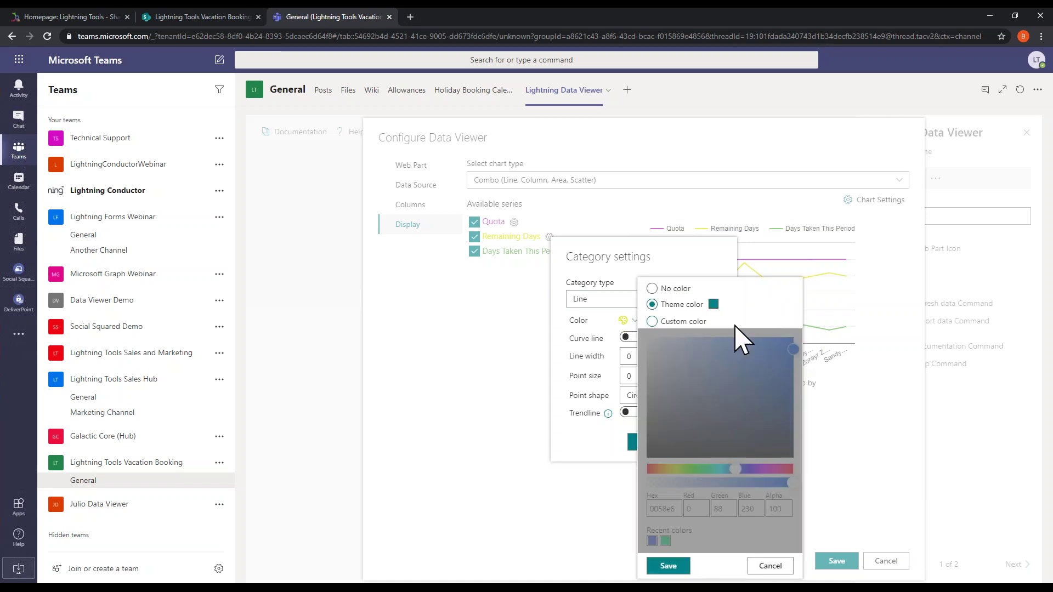
left_click(692, 329)
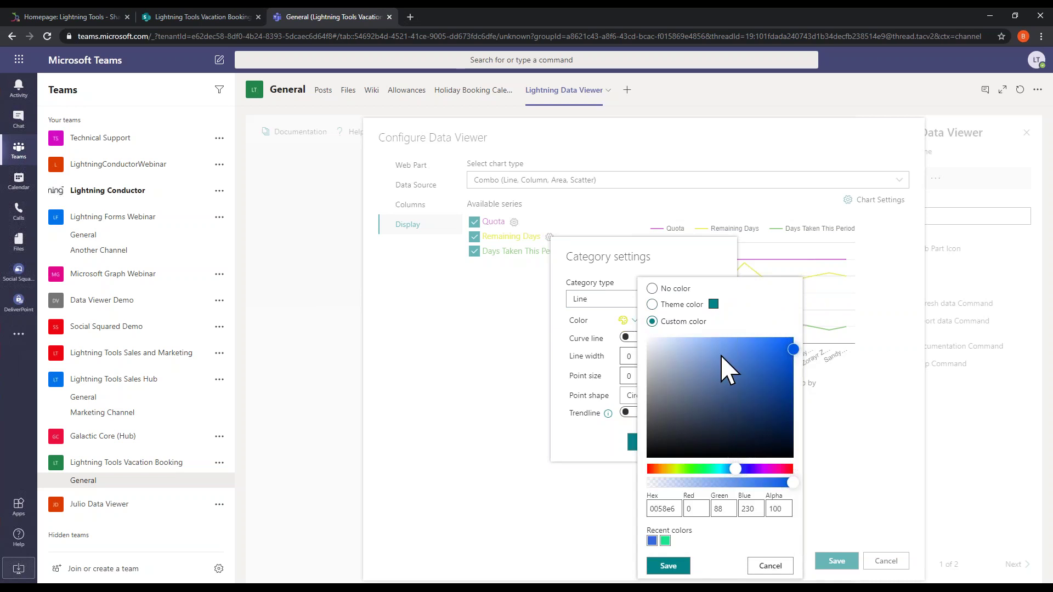
left_click(666, 567)
Step: Set the Remaining Days series' category type to Column and save its category settings
mouse_move(608, 414)
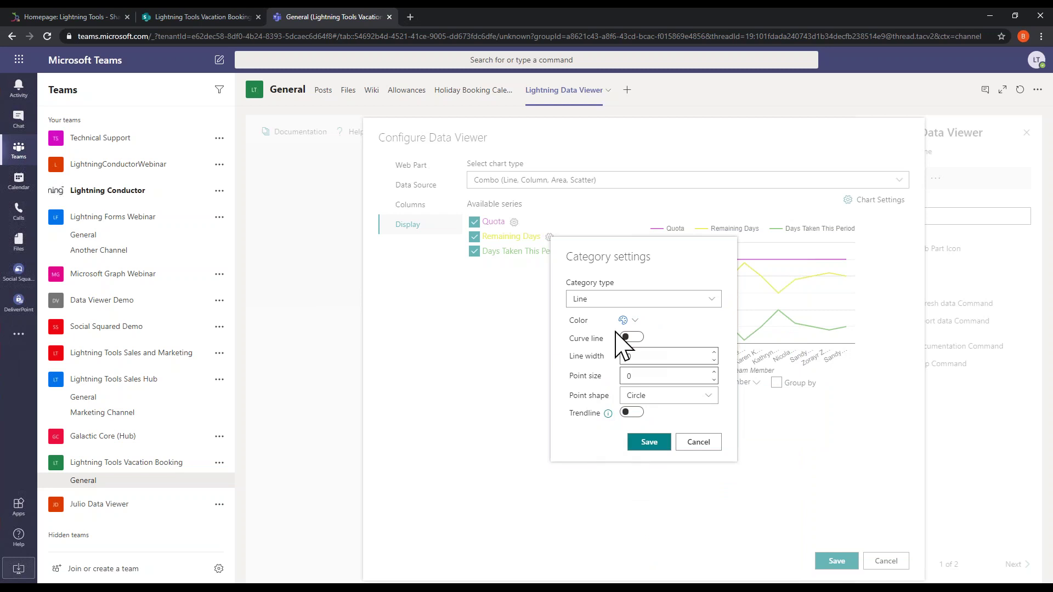
left_click(712, 299)
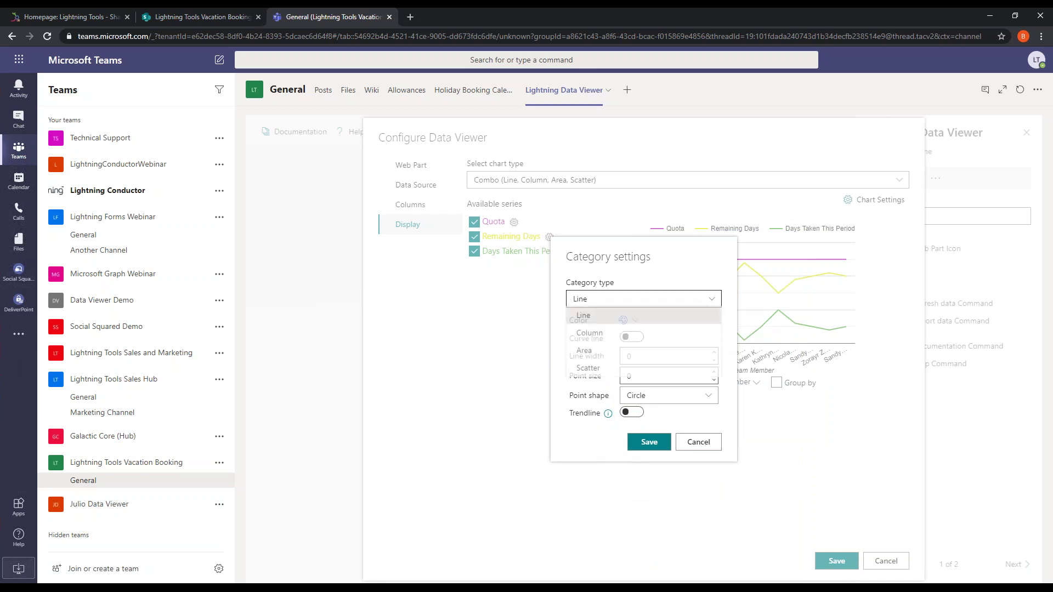
left_click(609, 335)
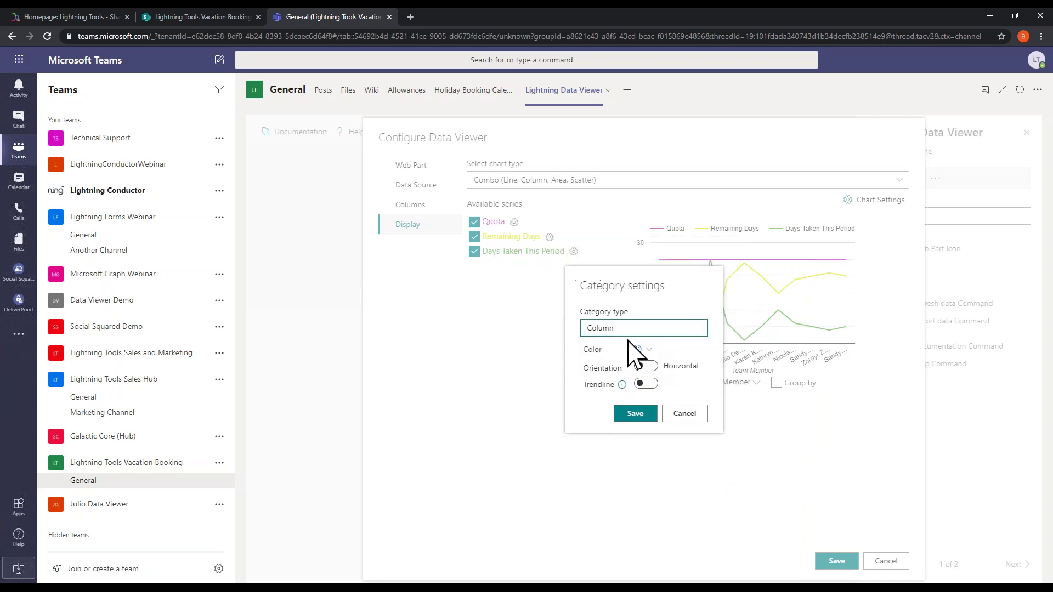
left_click(635, 414)
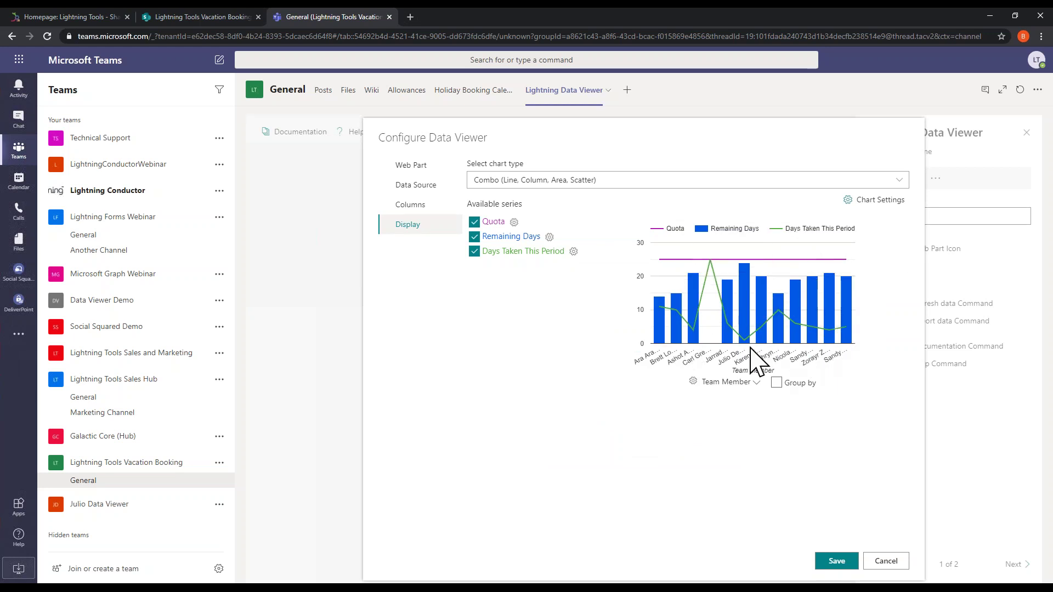
Step: Set the Days Taken This Period series' category type to Area and save its category settings
left_click(573, 251)
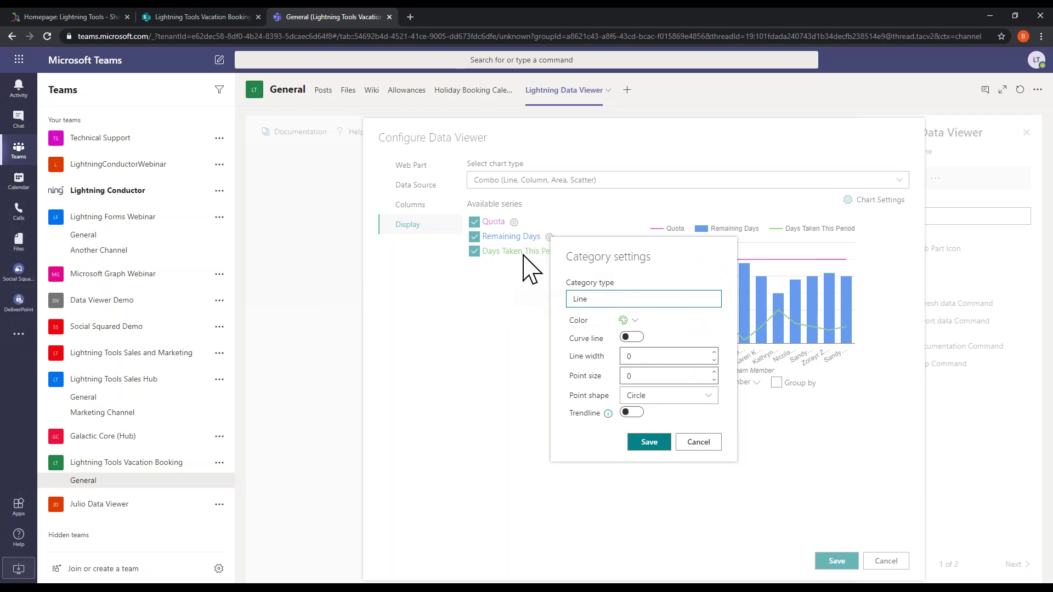
left_click(617, 301)
left_click(615, 353)
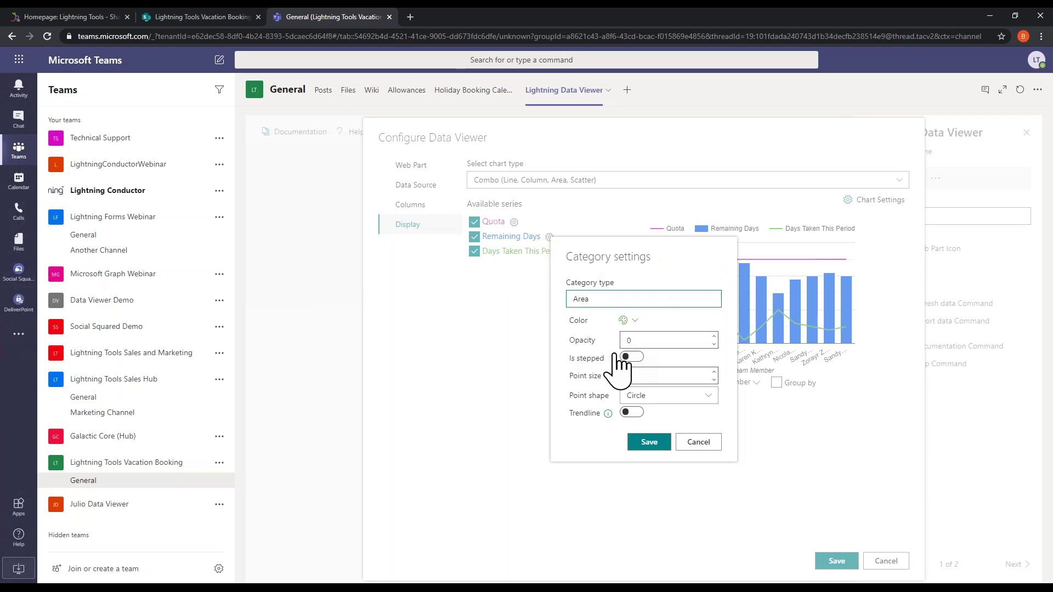
left_click(655, 444)
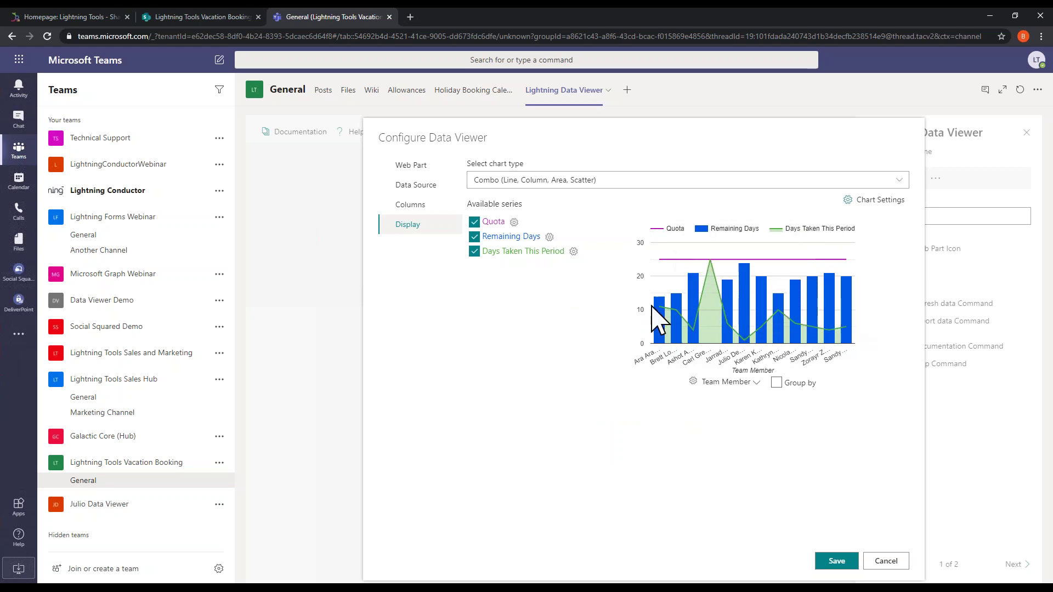
Step: Change the Days Taken This Period series' category type to Column, give it a custom turquoise color and save its category settings
left_click(573, 251)
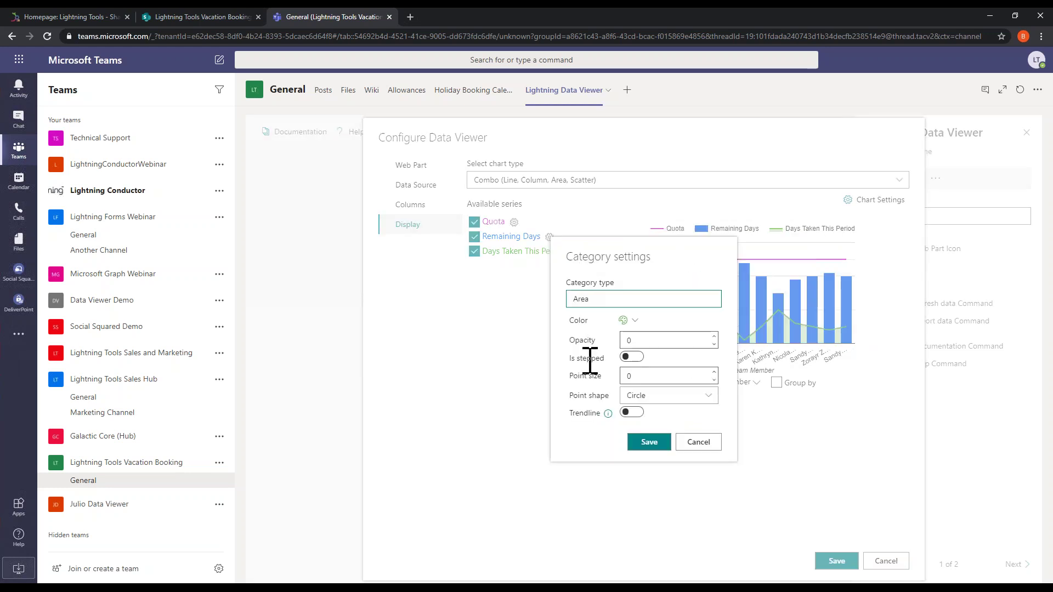
left_click(654, 299)
left_click(602, 333)
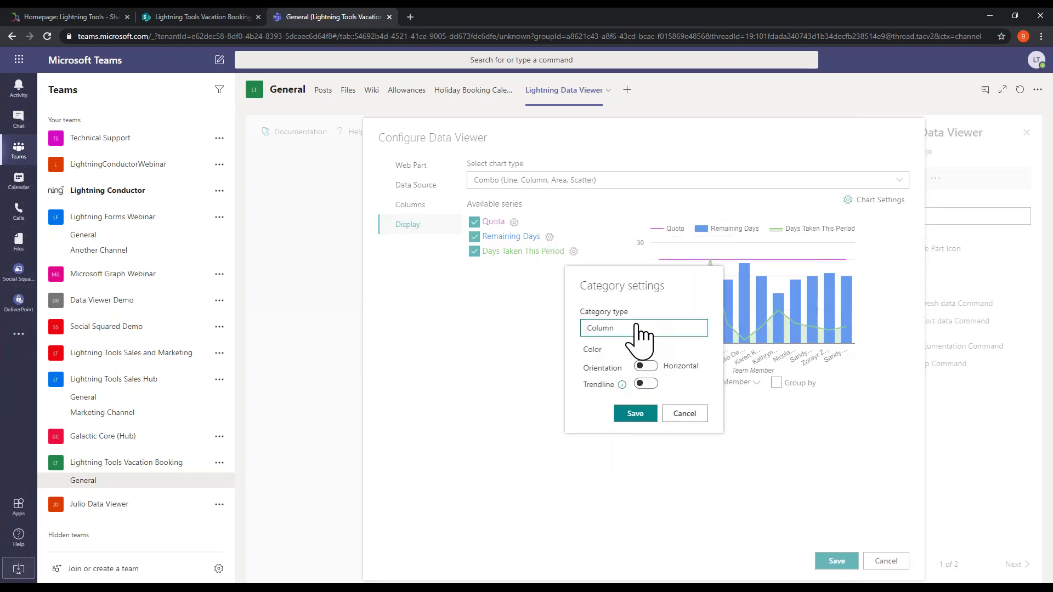
left_click(639, 350)
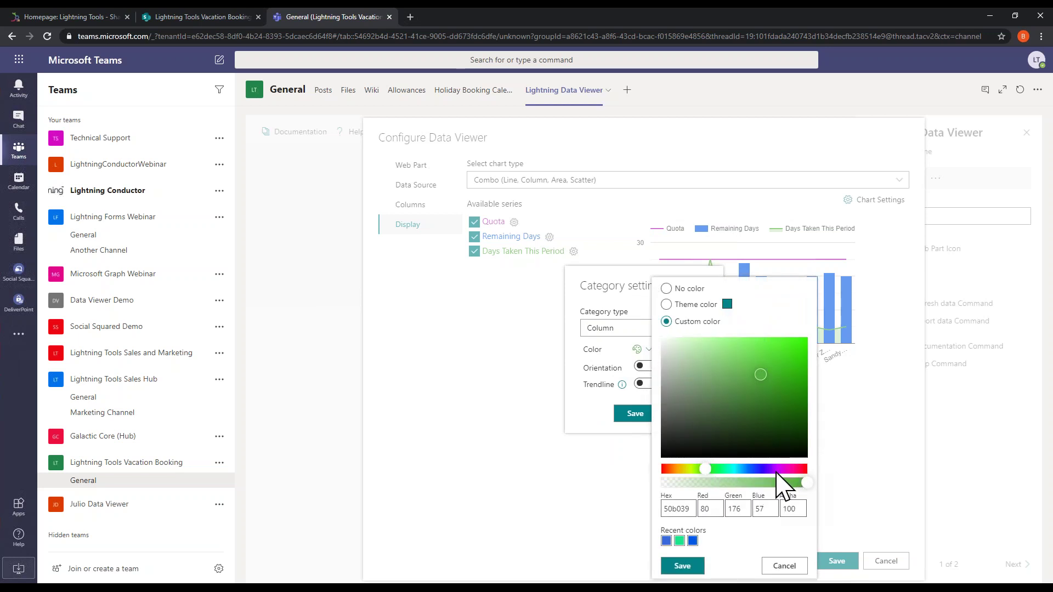
left_click(733, 469)
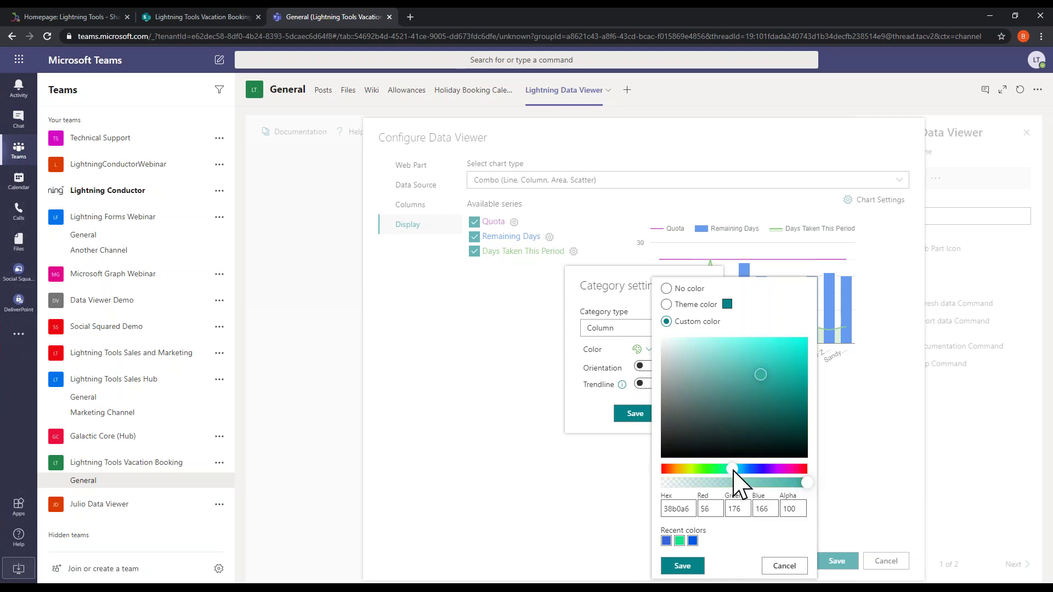
left_click(789, 350)
left_click(682, 566)
left_click(620, 415)
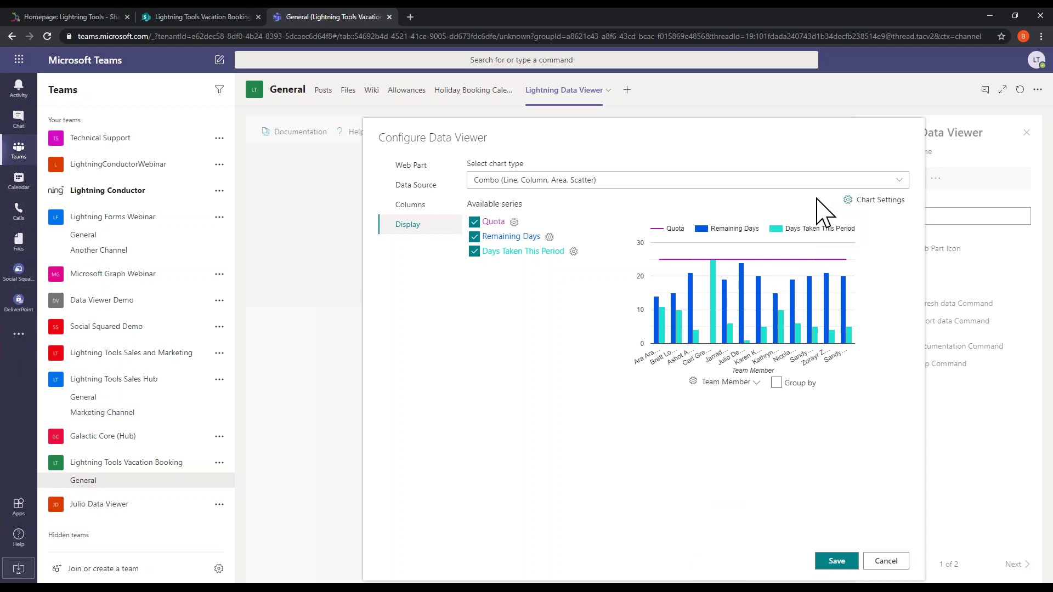
Step: Try the stacked columns and areas option in the chart settings, switch it back off and save
left_click(882, 204)
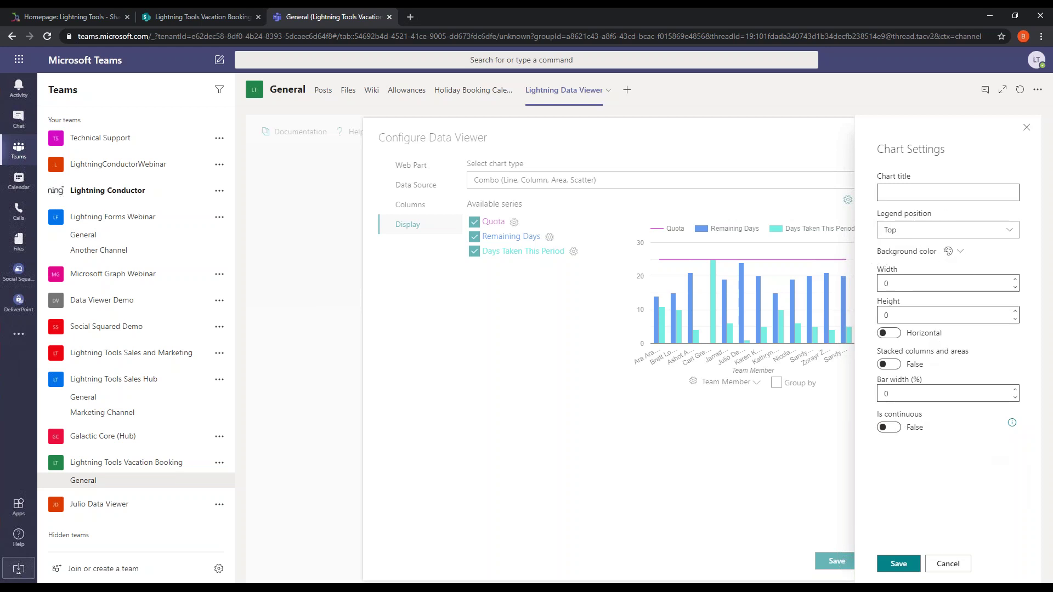
left_click(940, 394)
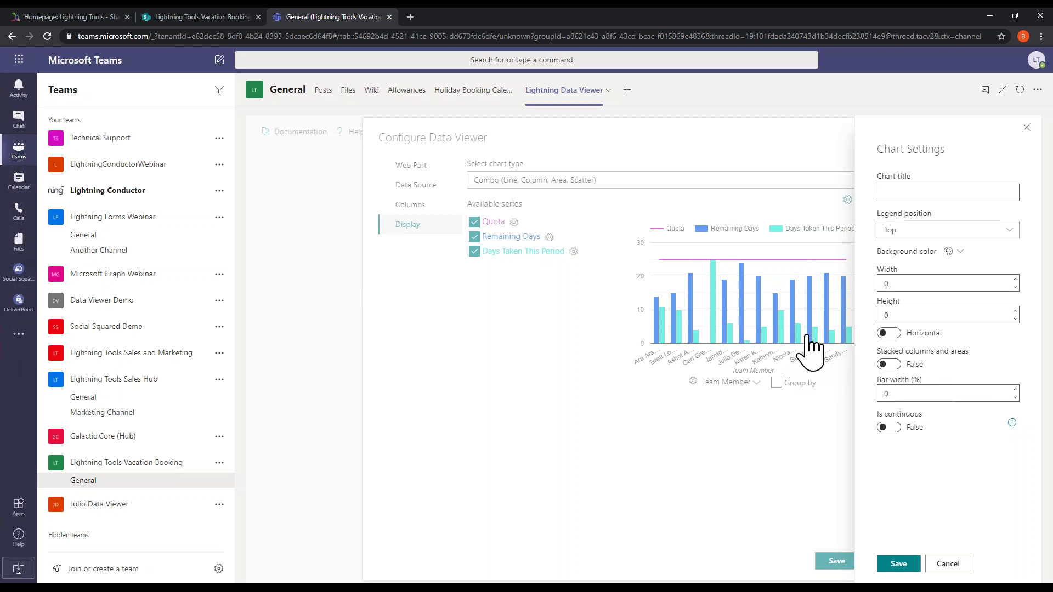
left_click(894, 365)
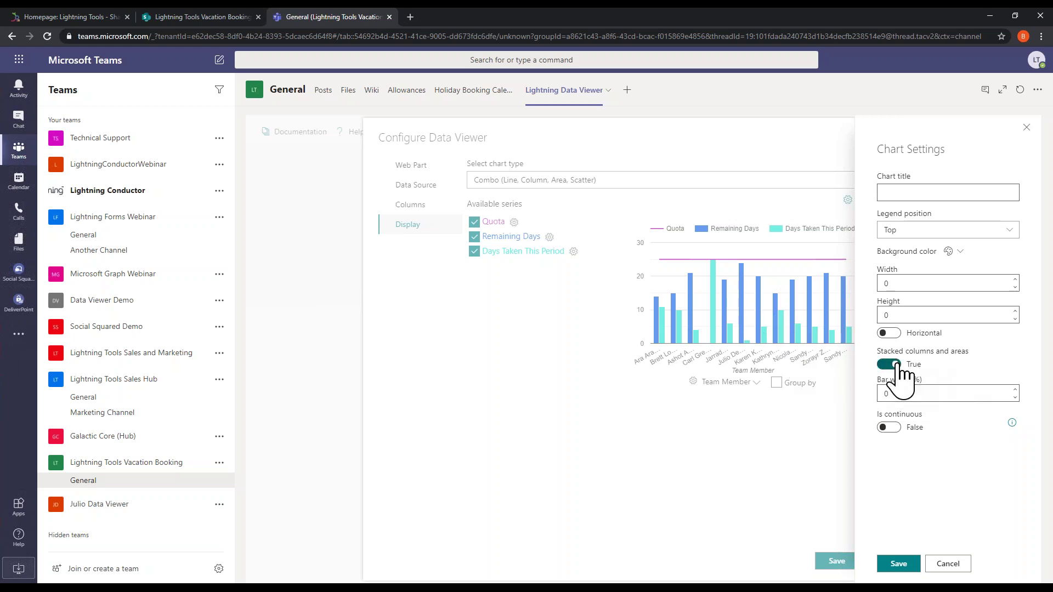
left_click(891, 364)
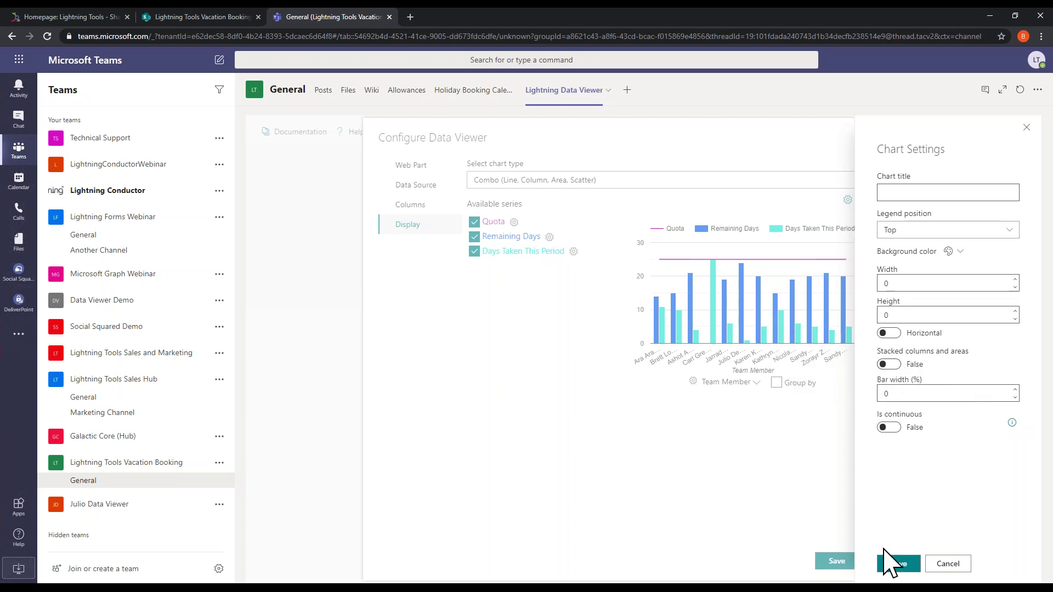
left_click(899, 564)
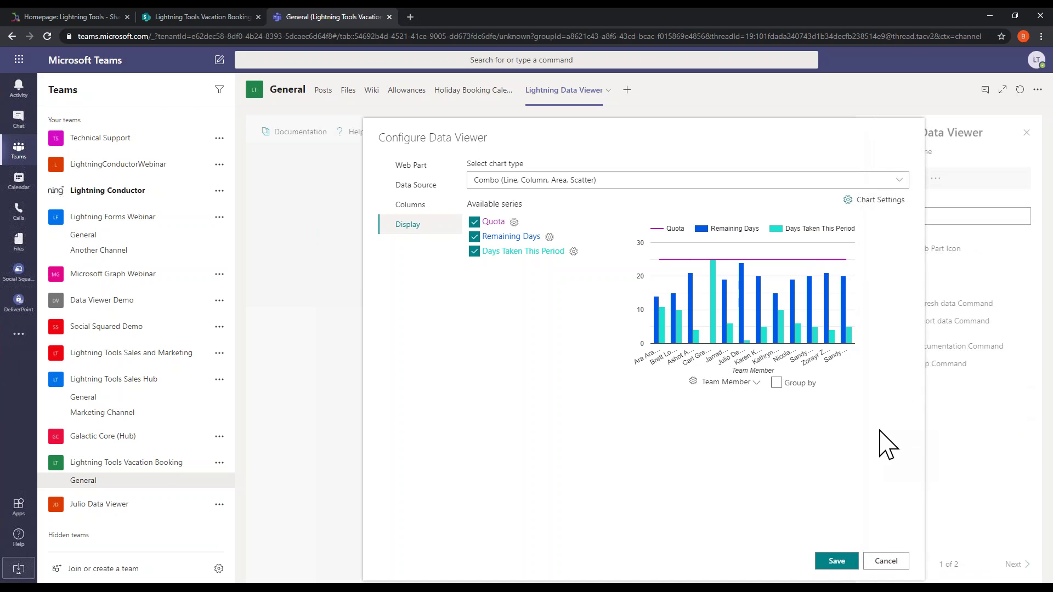
Step: Save the Data Viewer configuration and close its configuration pane
mouse_move(722, 336)
left_click(837, 561)
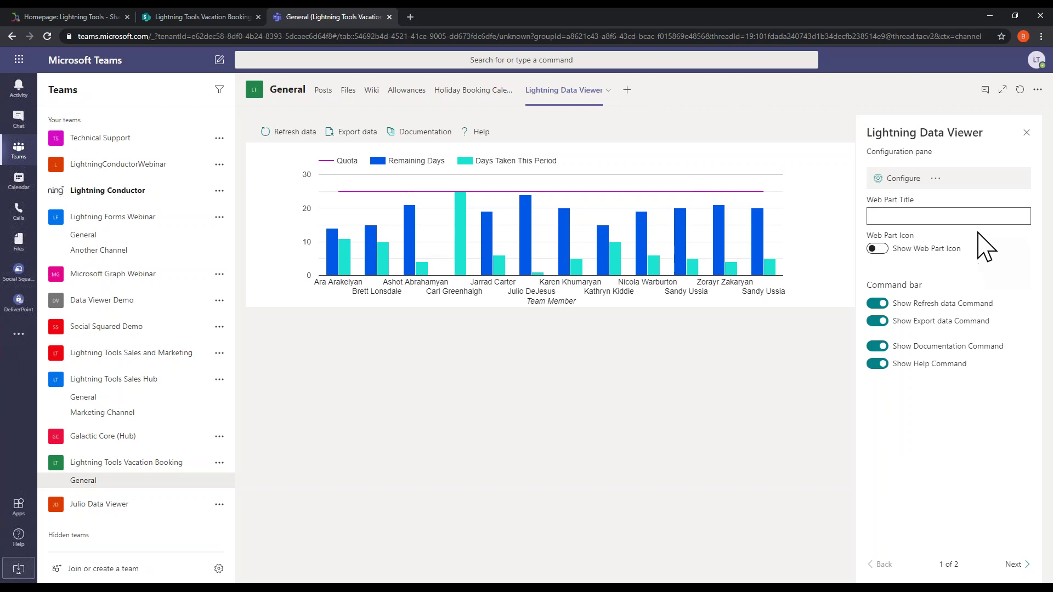
mouse_move(606, 265)
left_click(1027, 132)
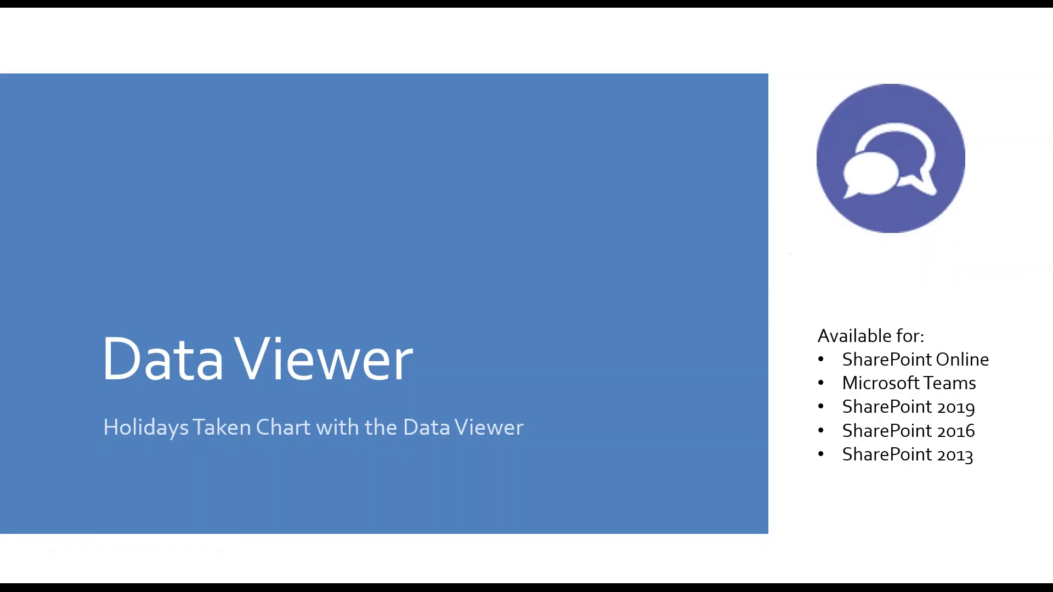
left_click(771, 505)
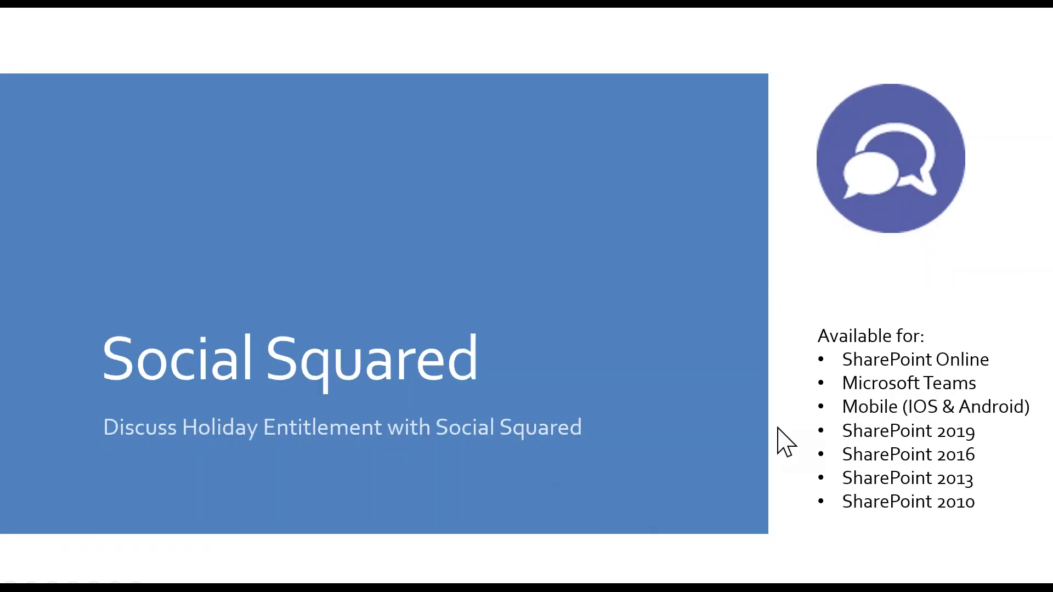
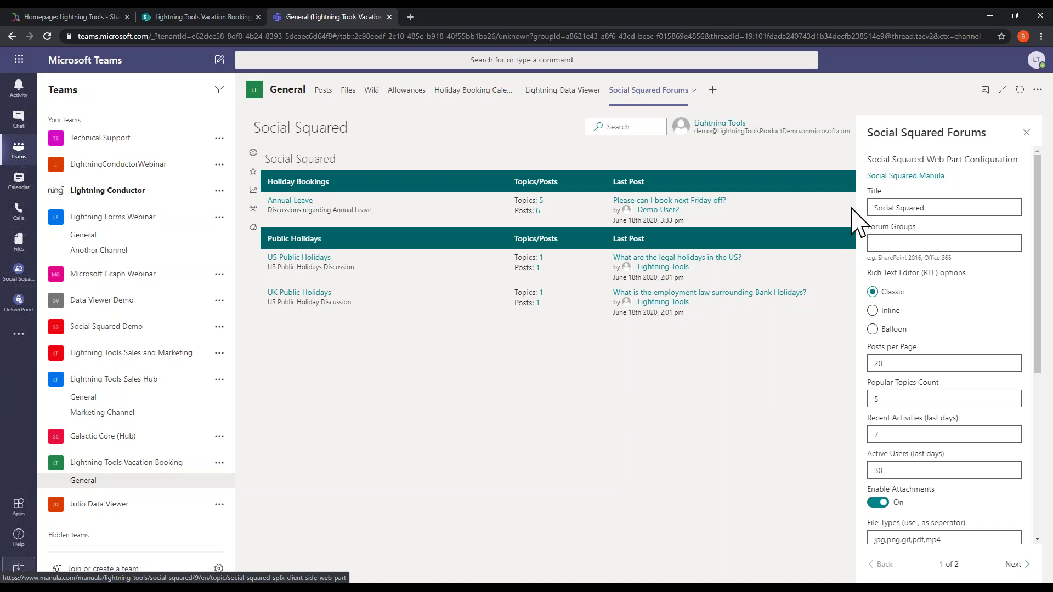
Step: Close the Social Squared Forums configuration pane and open the Employment-Bookings-Discussions page from the SharePoint site's pages
left_click(1026, 133)
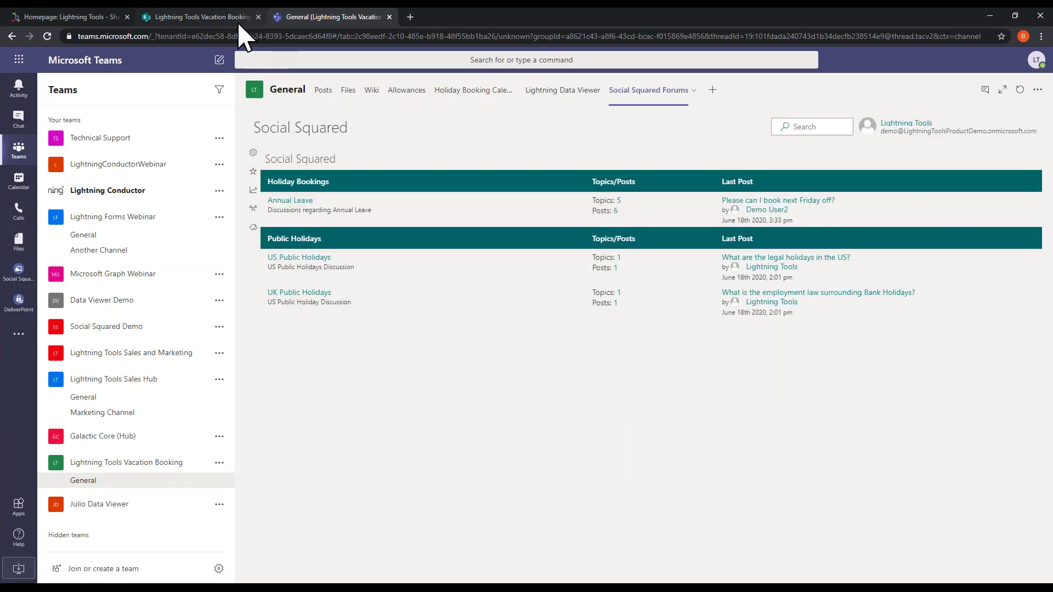
left_click(211, 17)
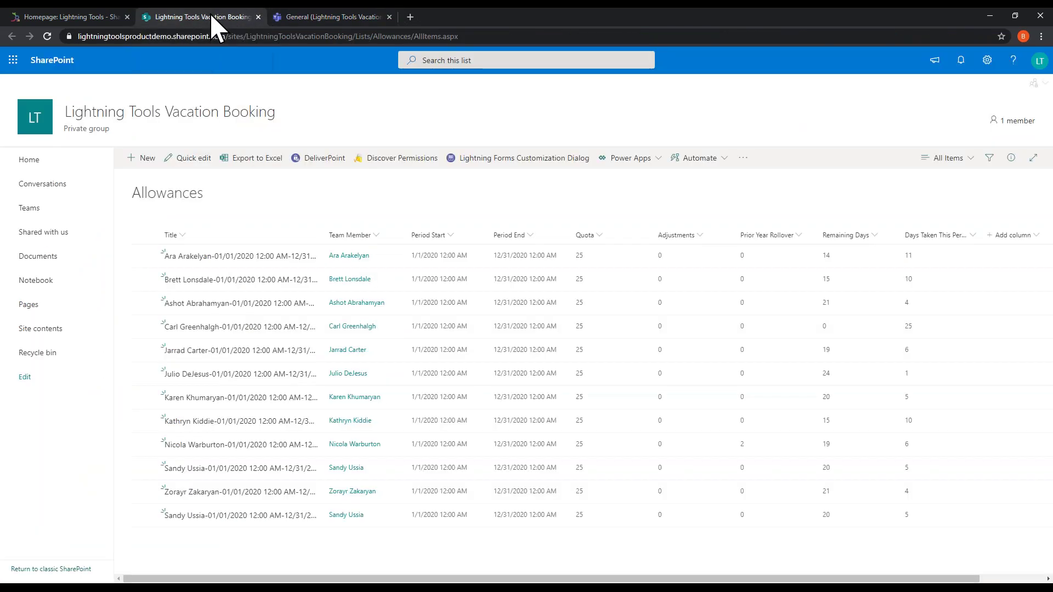
left_click(85, 310)
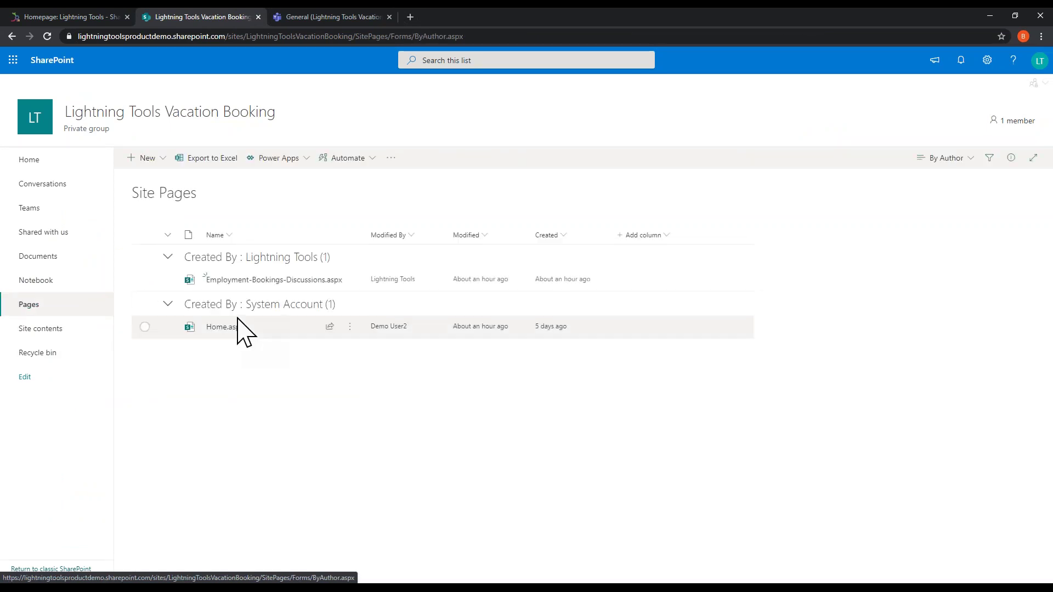
left_click(268, 280)
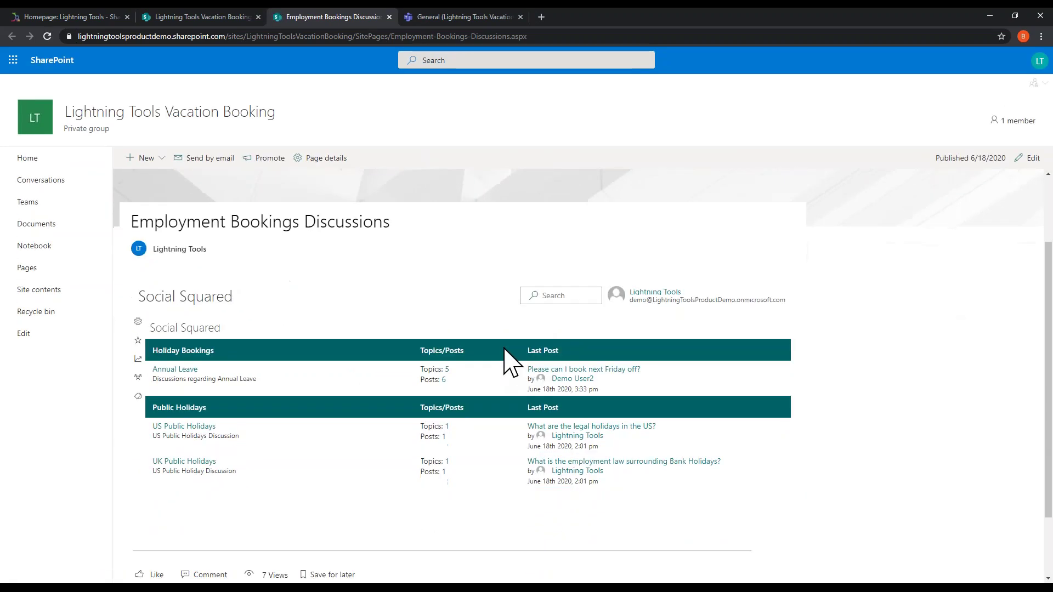
Step: Add a topic to the Annual Leave forum with the subject "I want some time away from home!!!" and the message "Please may i?"
left_click(185, 369)
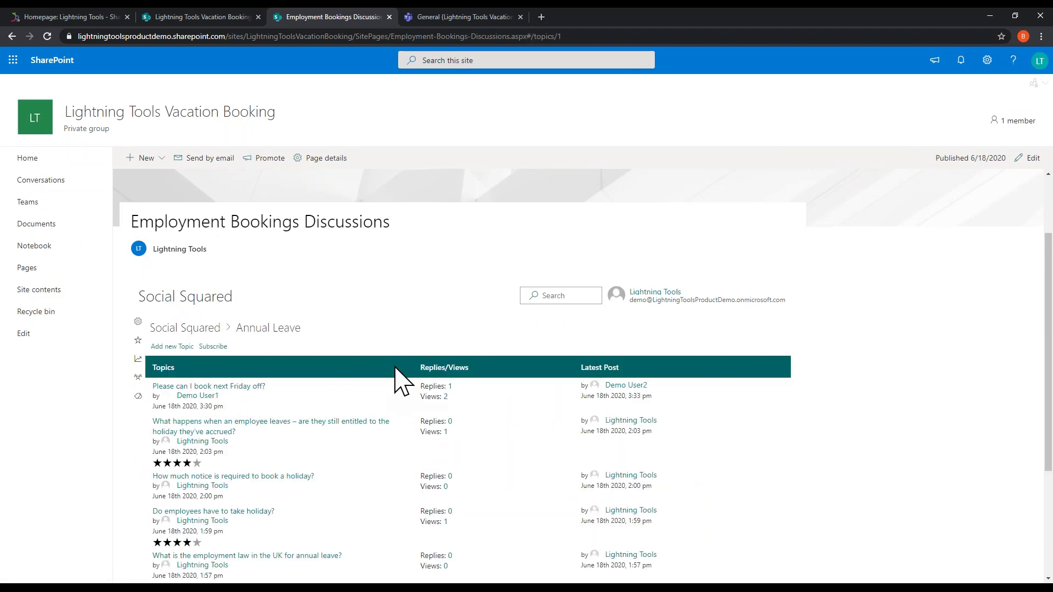
left_click(171, 347)
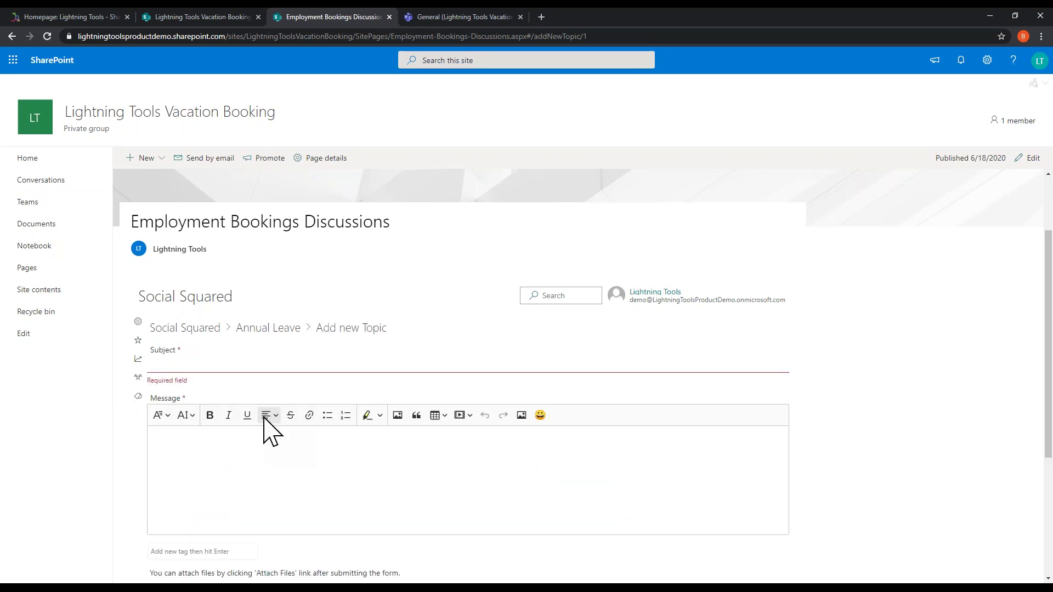
type("I want some time away from home")
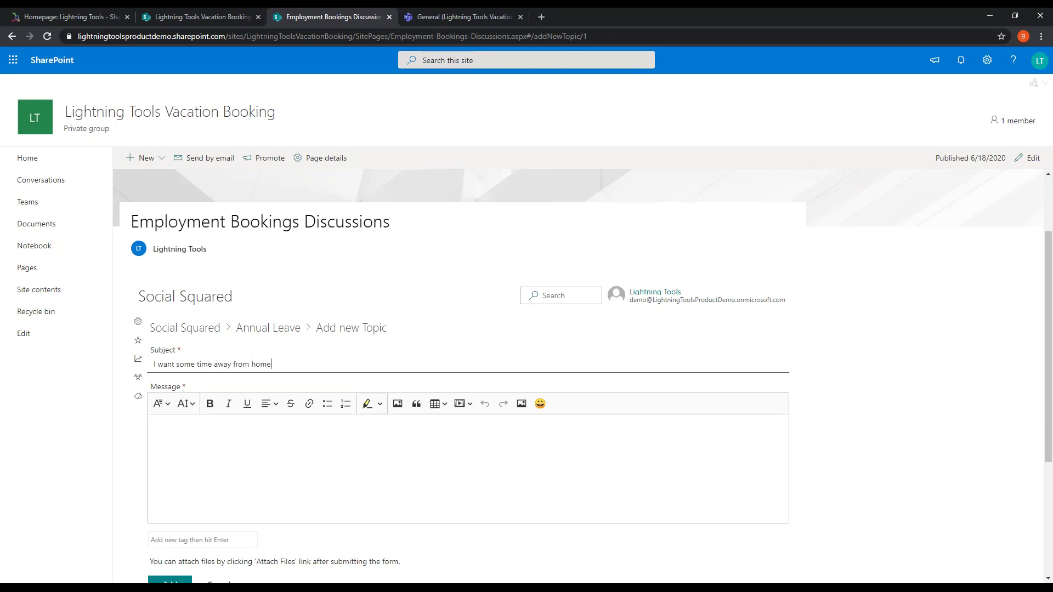
left_click(326, 485)
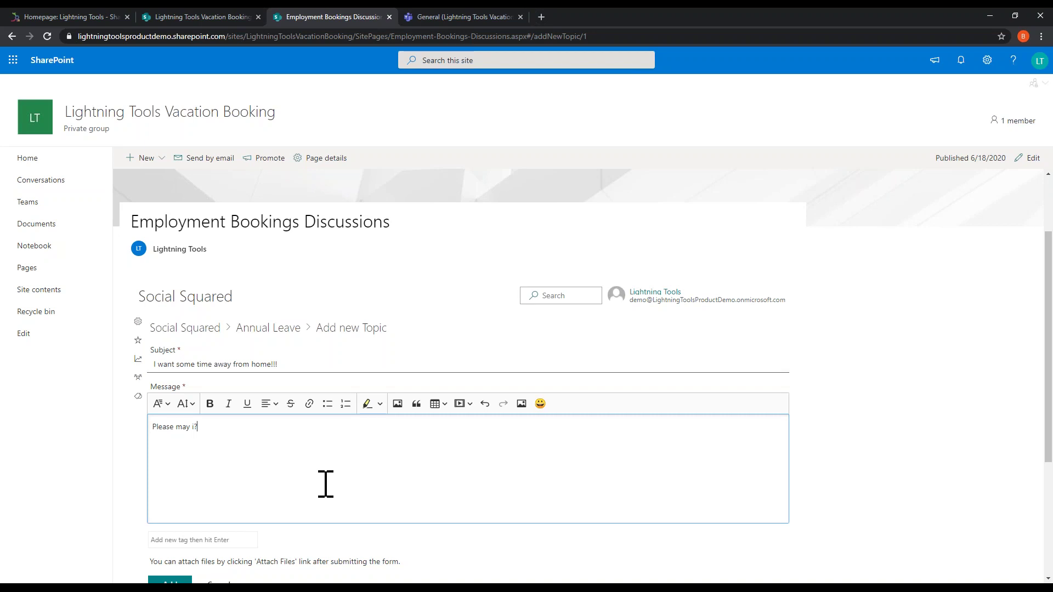
scroll(335, 488, "down", 3)
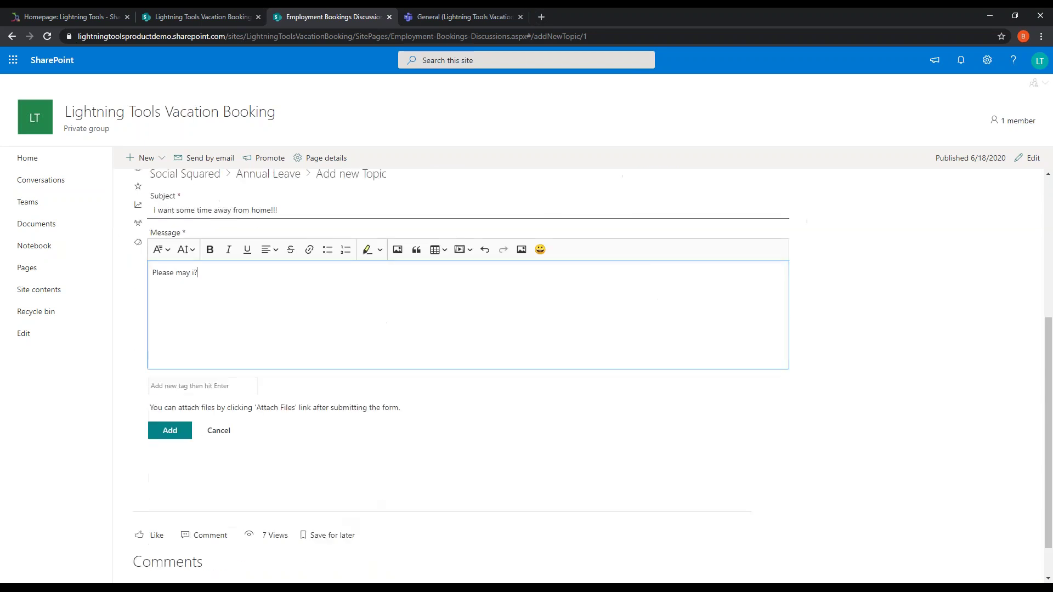
left_click(184, 421)
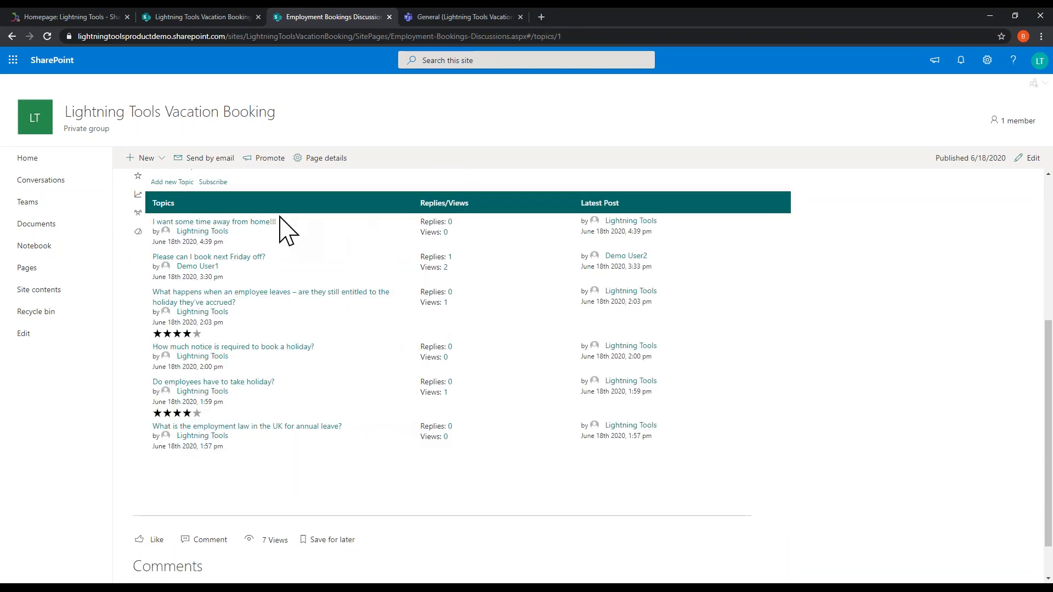
Step: Switch to Microsoft Teams, view the Annual Leave forum's topics there and return to the Social Squared forum overview
left_click(444, 19)
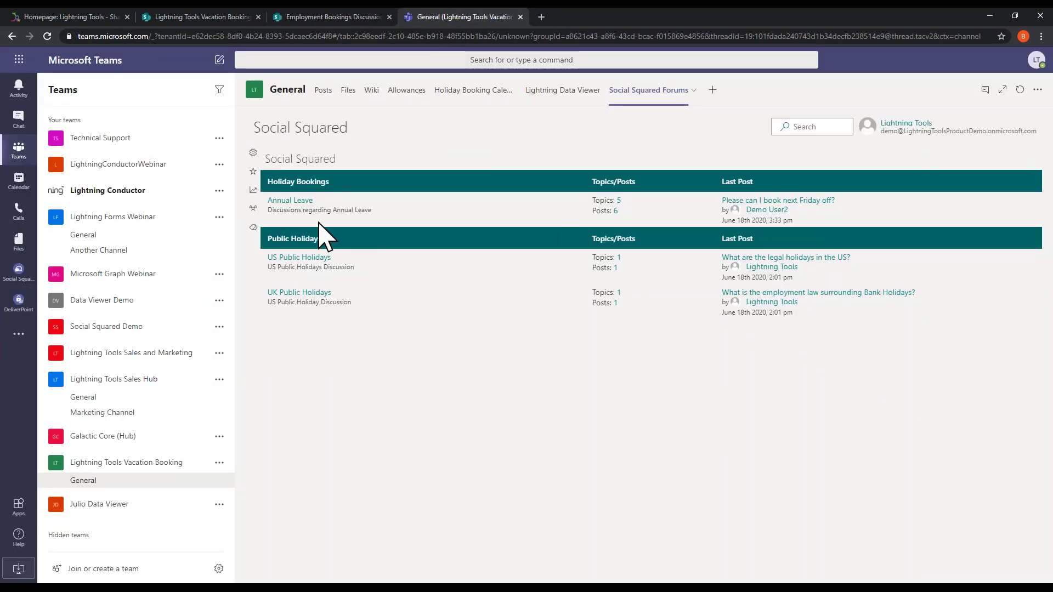
left_click(281, 202)
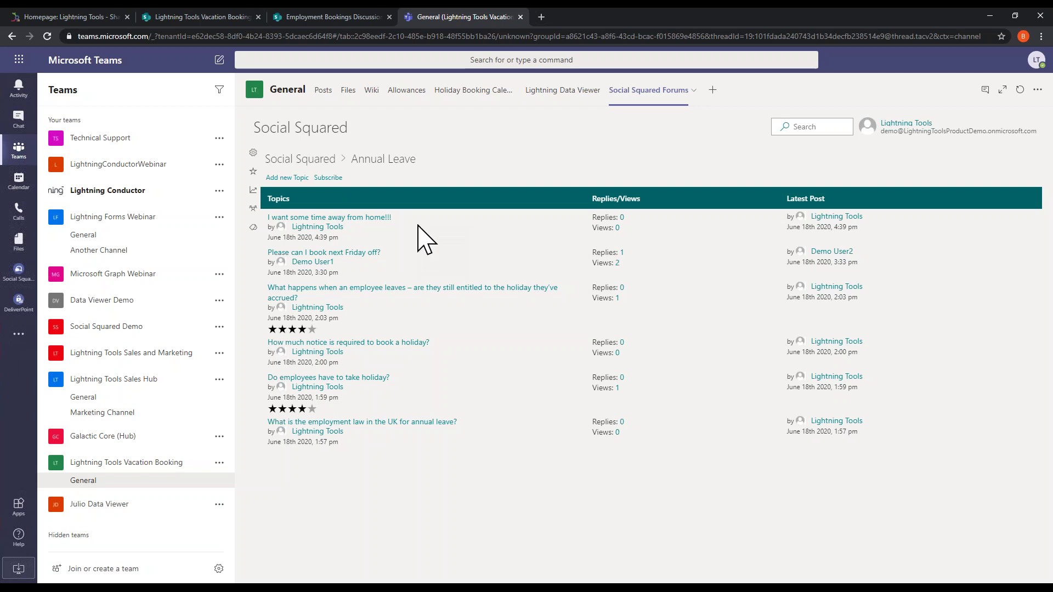
left_click(302, 160)
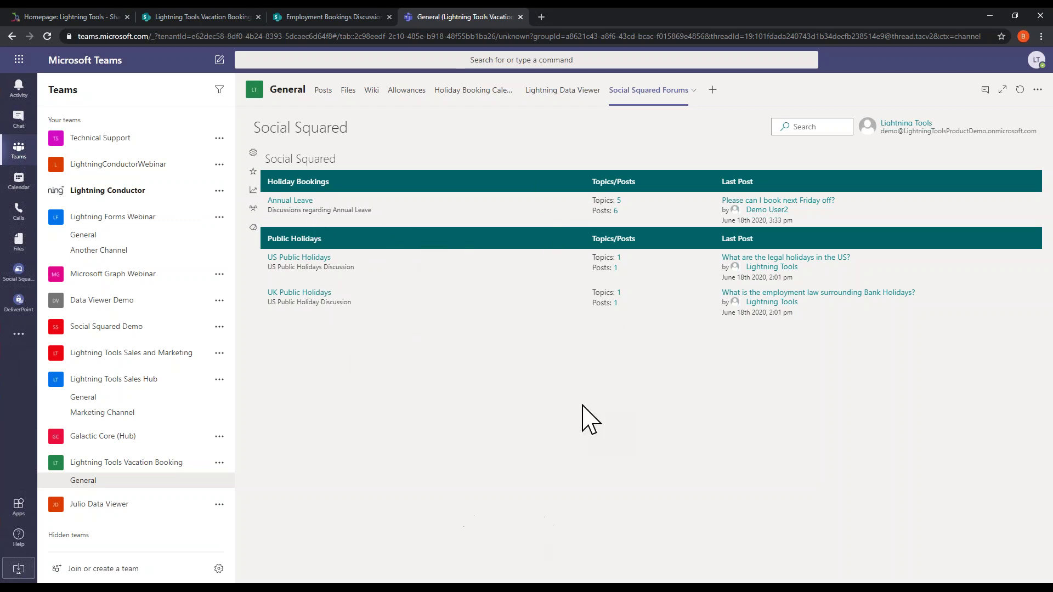
Step: Add a forum group titled "Sick Days" to Social Squared
left_click(253, 153)
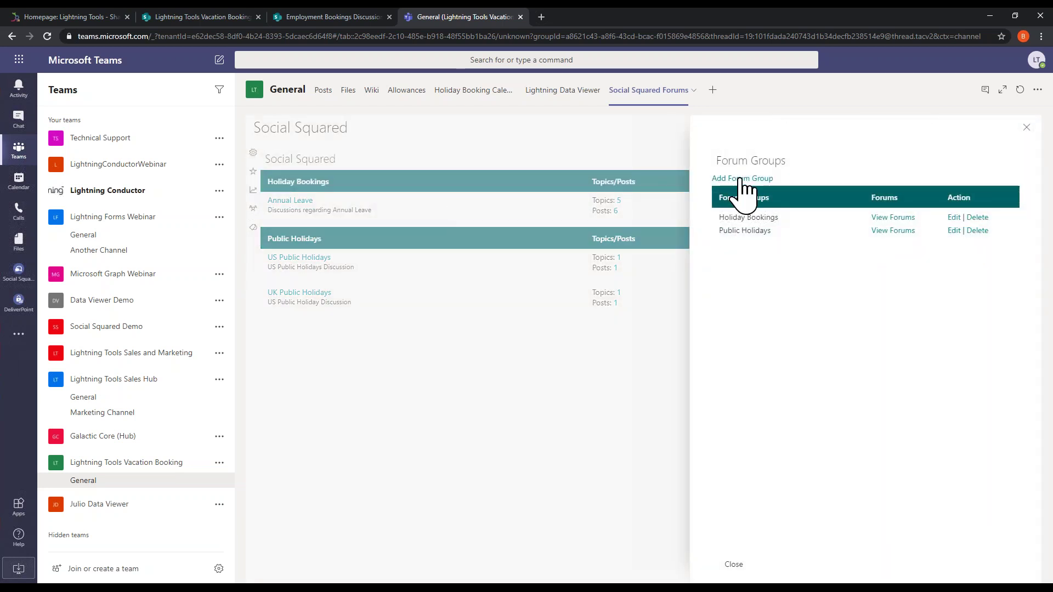
left_click(767, 178)
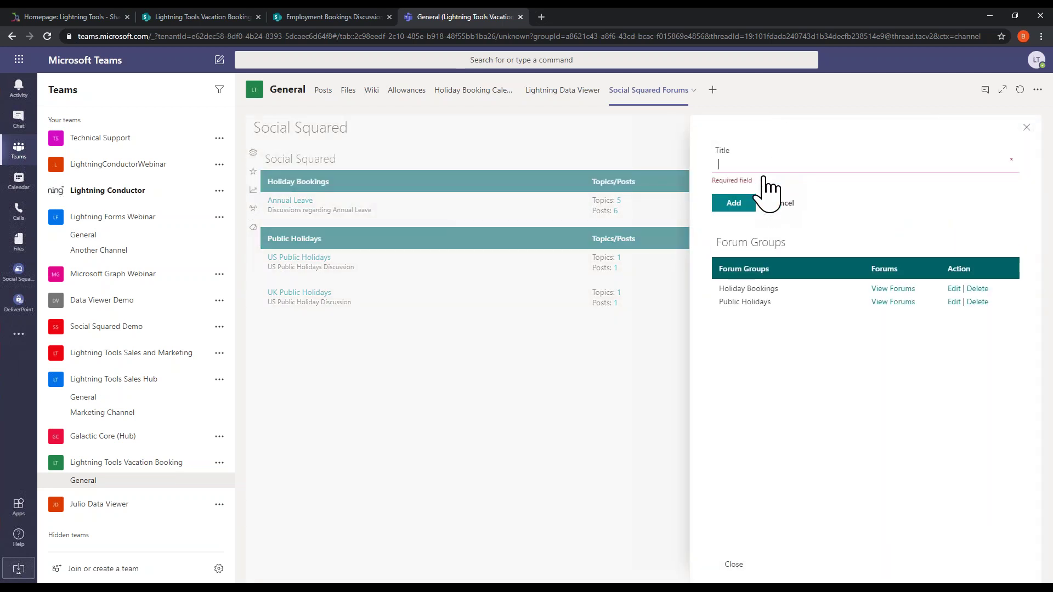
type("Sick")
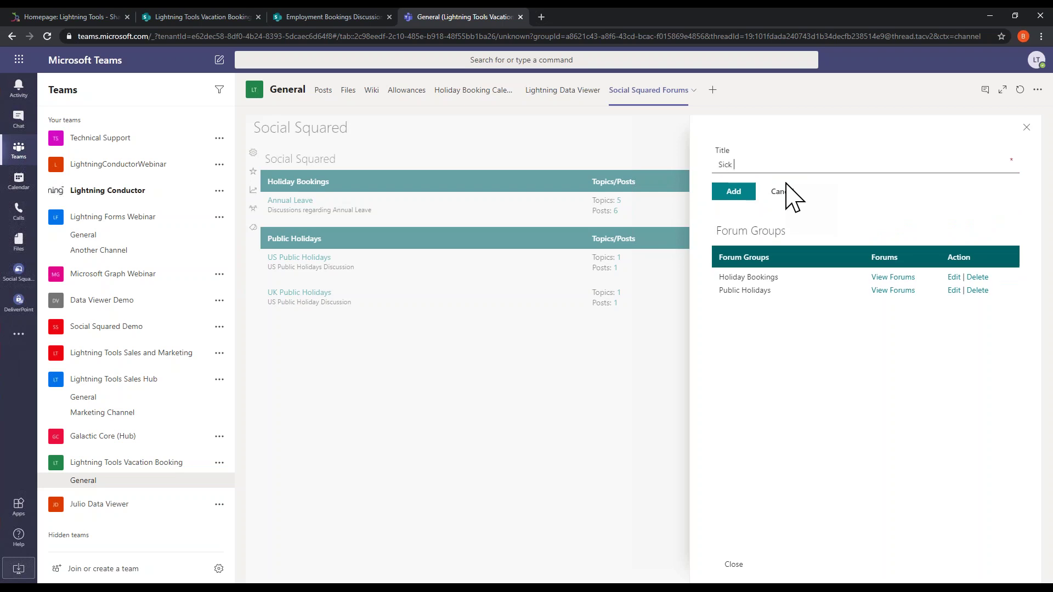
type(" Days")
left_click(735, 194)
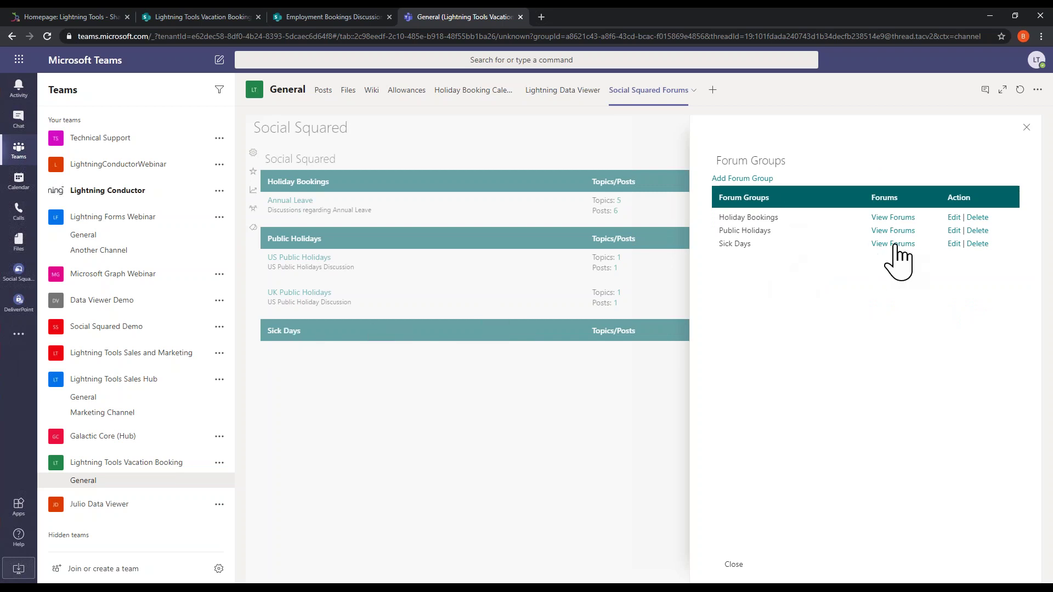
Step: Fill in a new forum for the Sick Days group with the title "Days of sick" and description "Days of sick discussion"
left_click(890, 244)
left_click(742, 177)
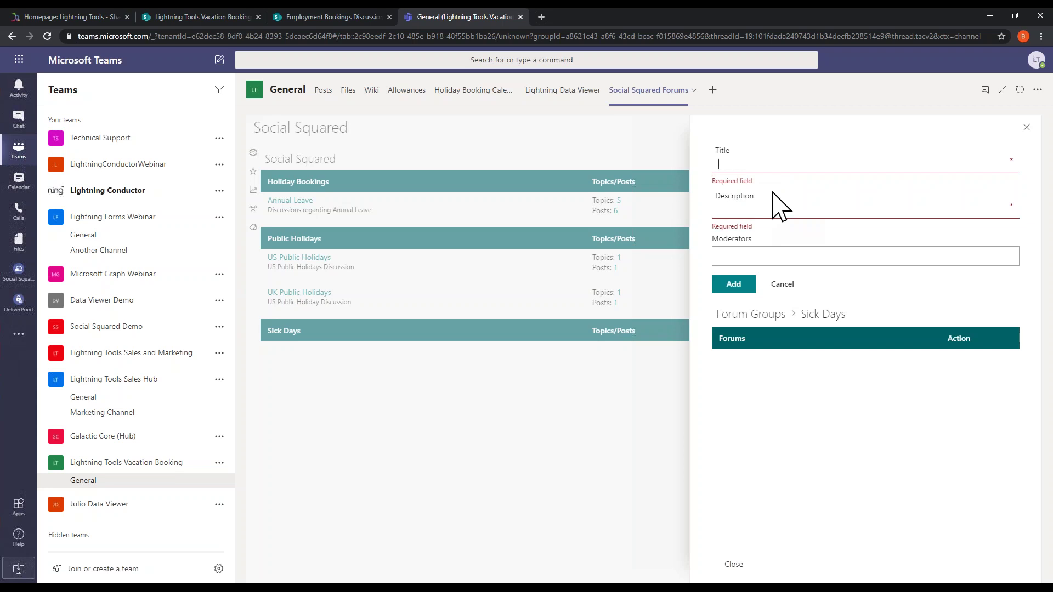
type("Days of sick")
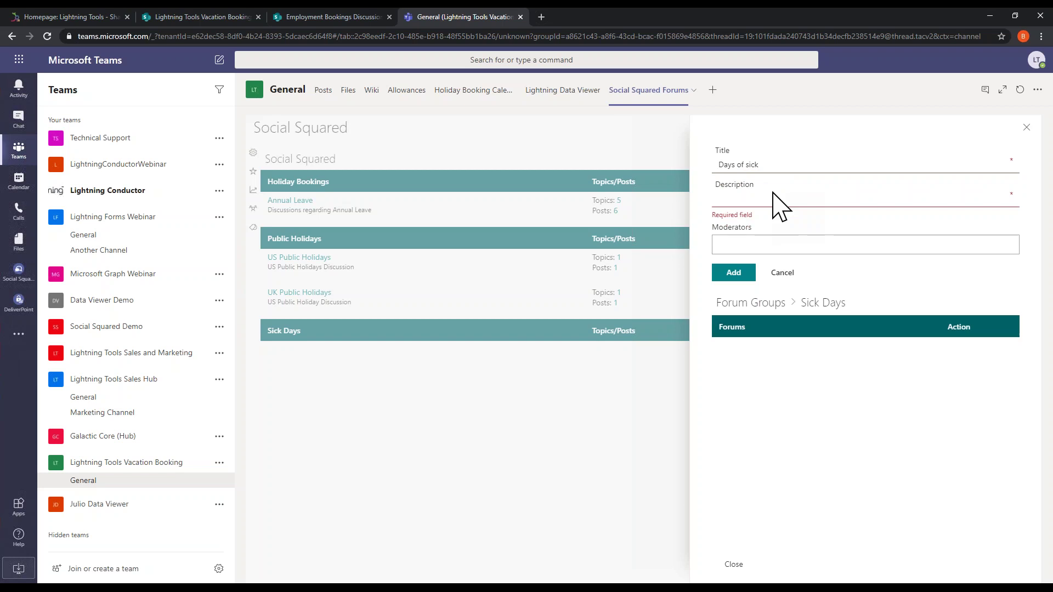
left_click_drag(767, 165, 719, 147)
key("ctrl+c")
left_click(849, 200)
key("ctrl+v")
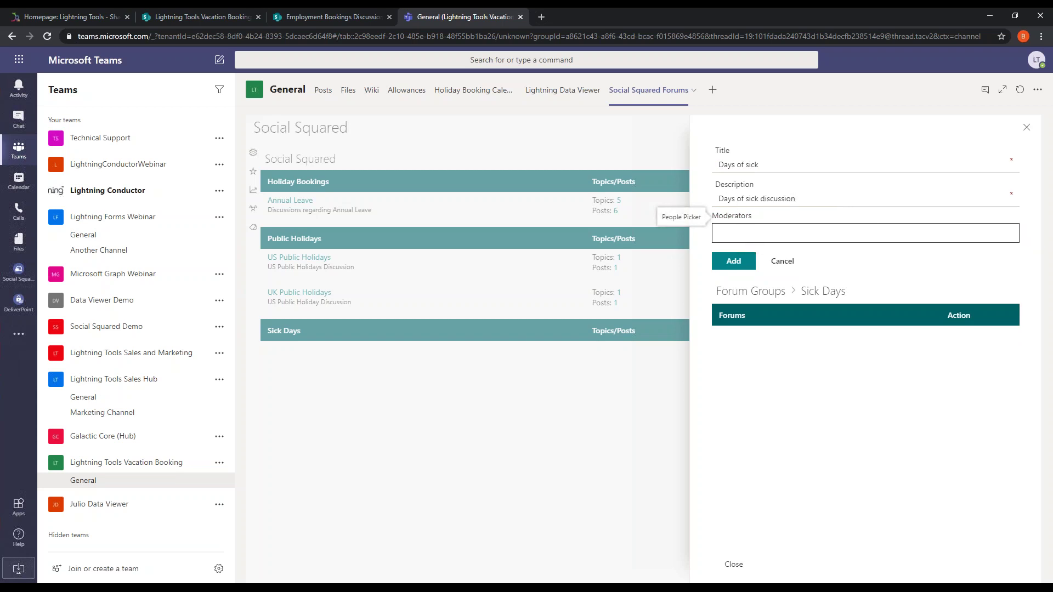
Step: Assign Demo User9 as the forum's moderator, add the forum and close the forum group settings
left_click(829, 233)
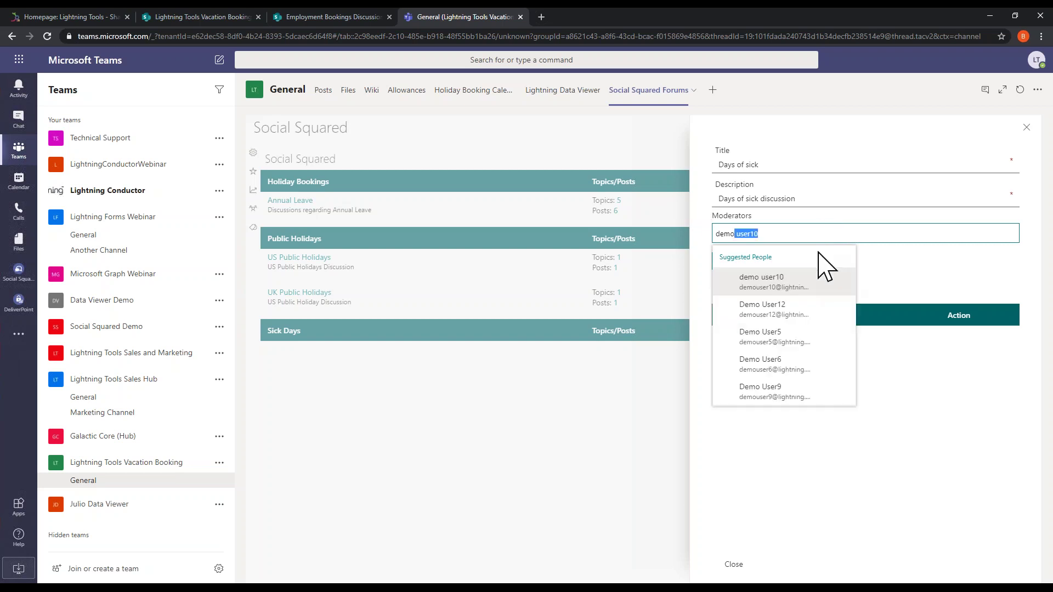
left_click(782, 394)
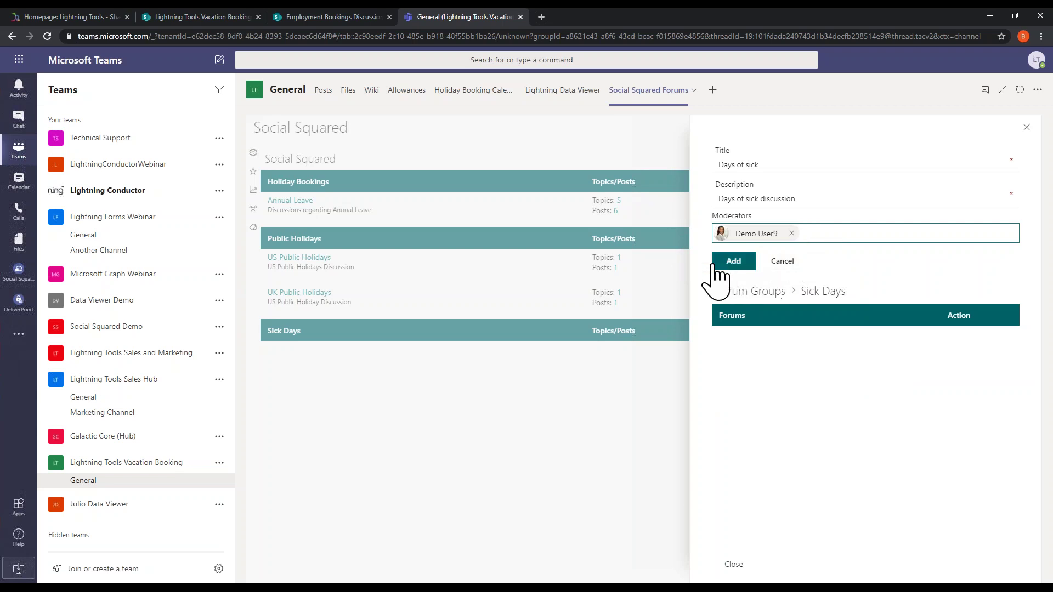
left_click(734, 261)
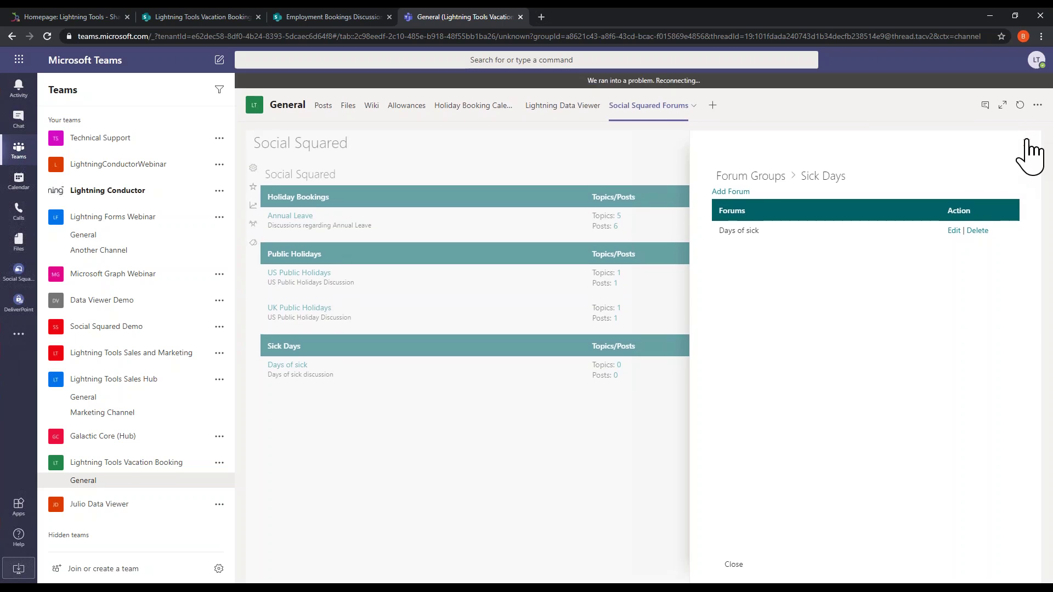
left_click(1027, 141)
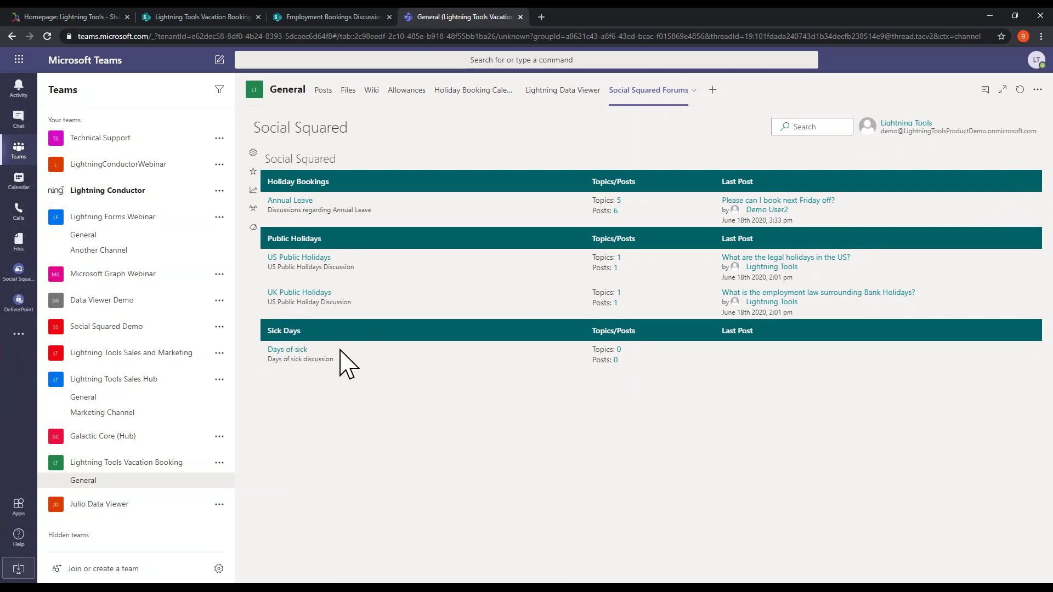
Step: View the posts of the Annual Leave topic "Please can I book next Friday off?" and return to the forum's topic list
left_click(288, 202)
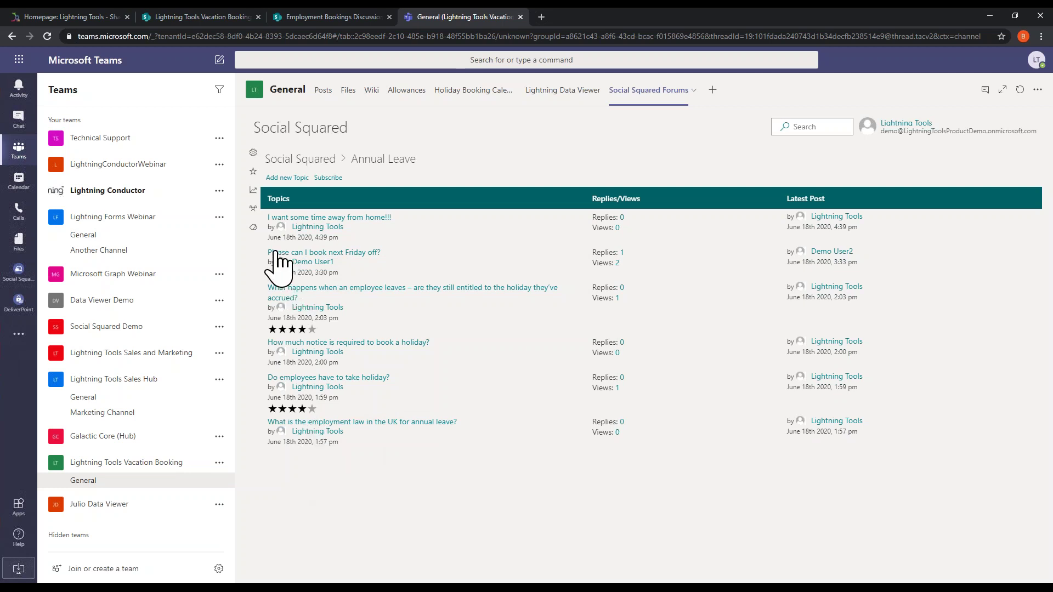
left_click(369, 268)
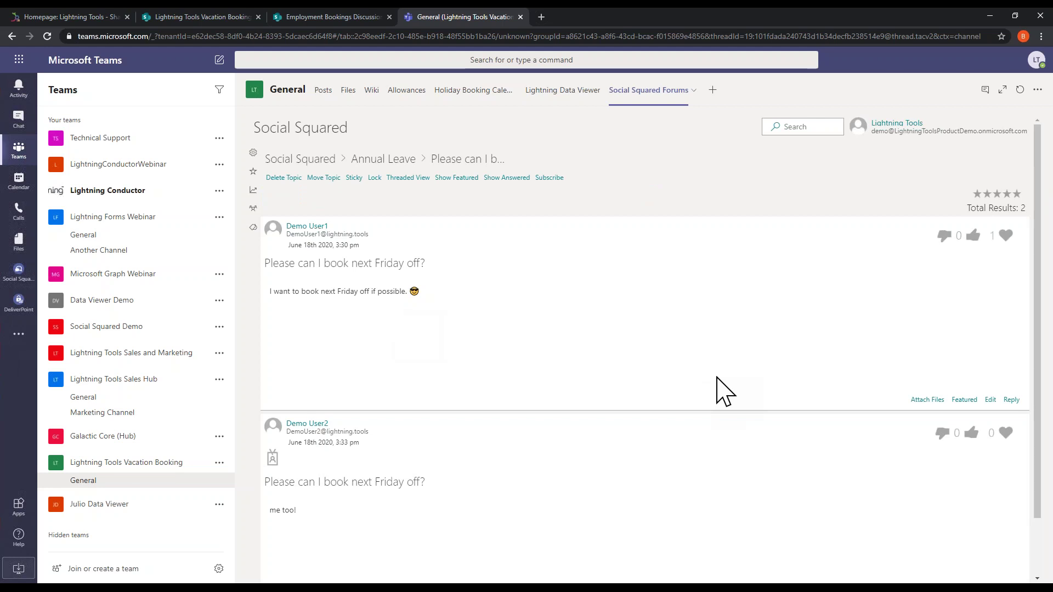
left_click(384, 160)
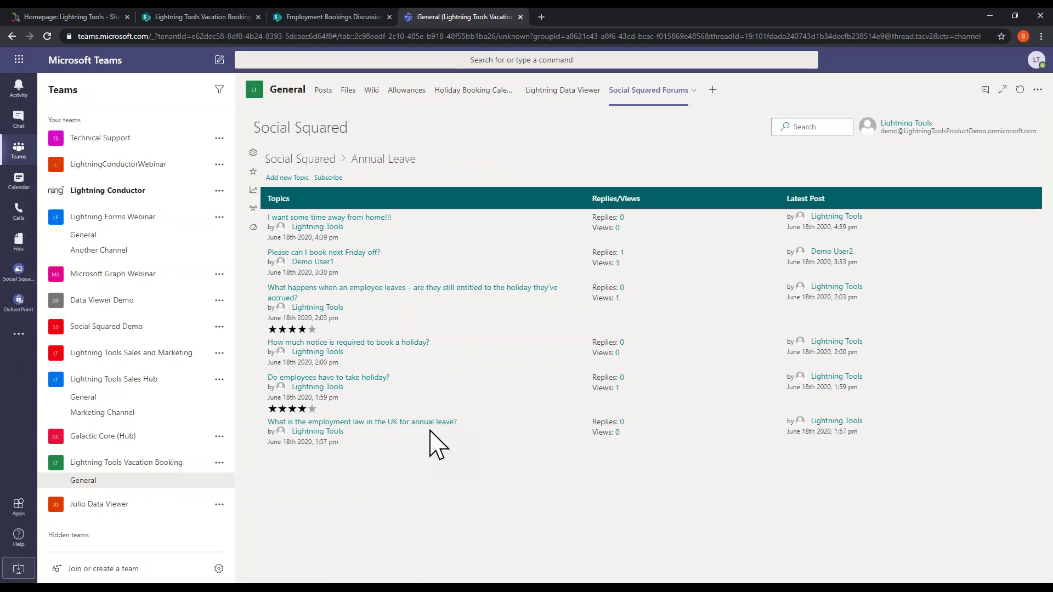
Step: Dislike the first post in "Please can I book next Friday off?" and rate the topic one star
left_click(351, 253)
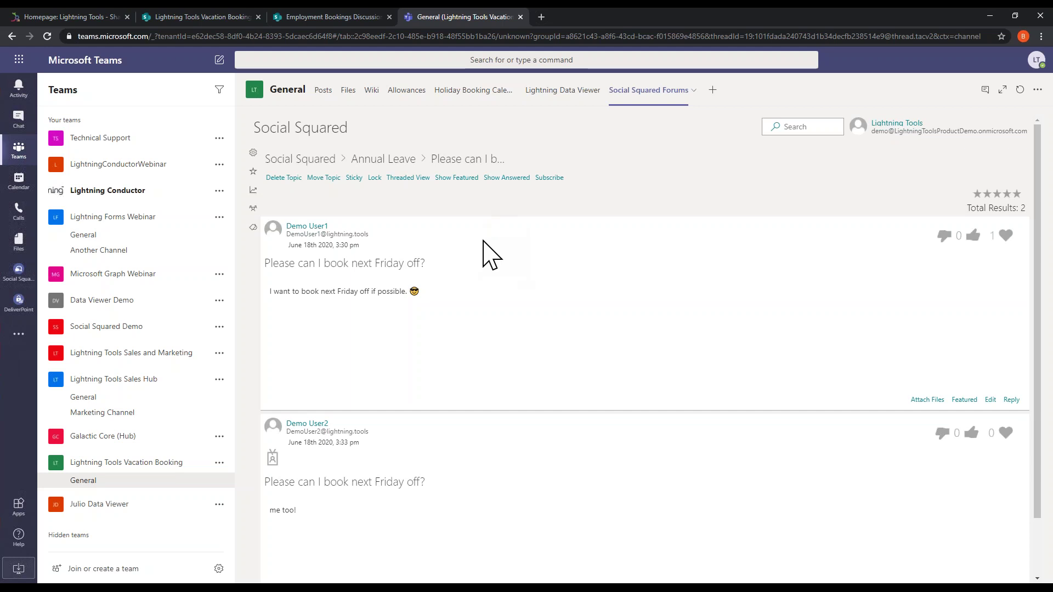
left_click(944, 236)
scroll(757, 378, "down", 1)
left_click(977, 127)
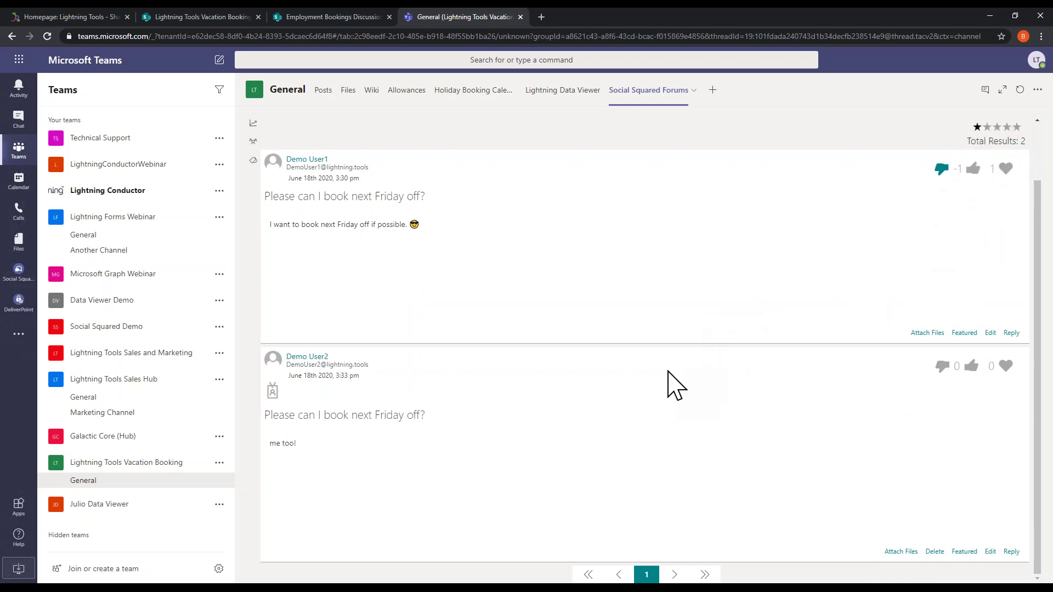
Step: Compose a reply to the first post with the message "Please use the holiday booking system to request holidays!!!"
left_click(1011, 333)
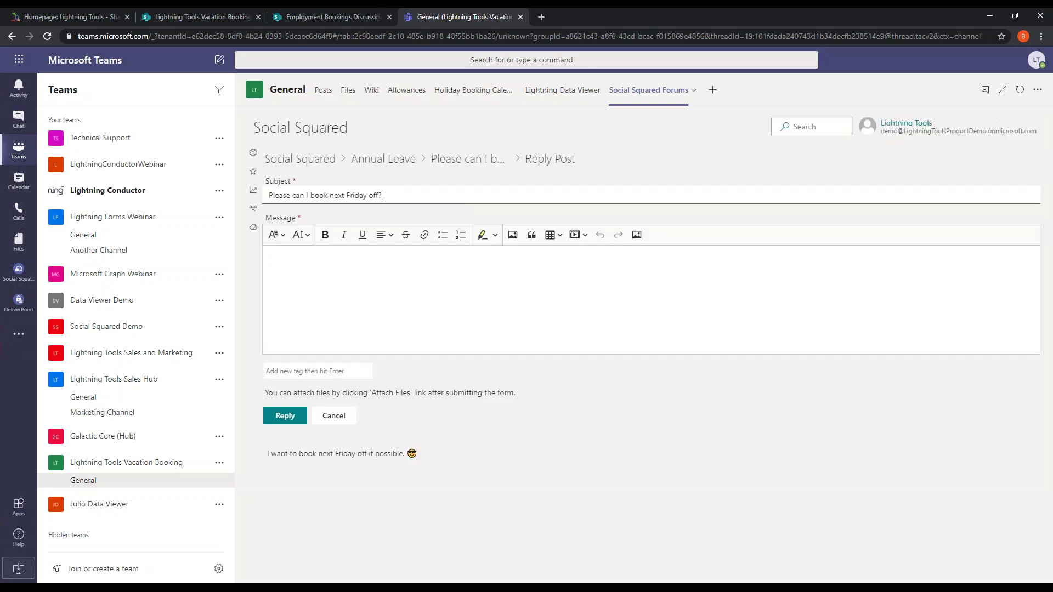
left_click(421, 292)
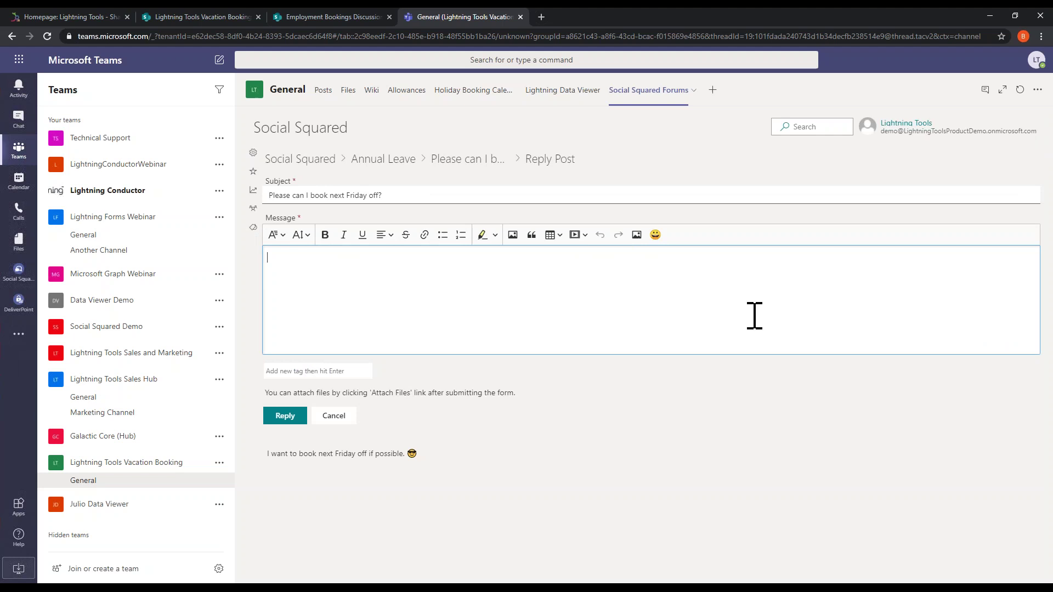
type("Please use the")
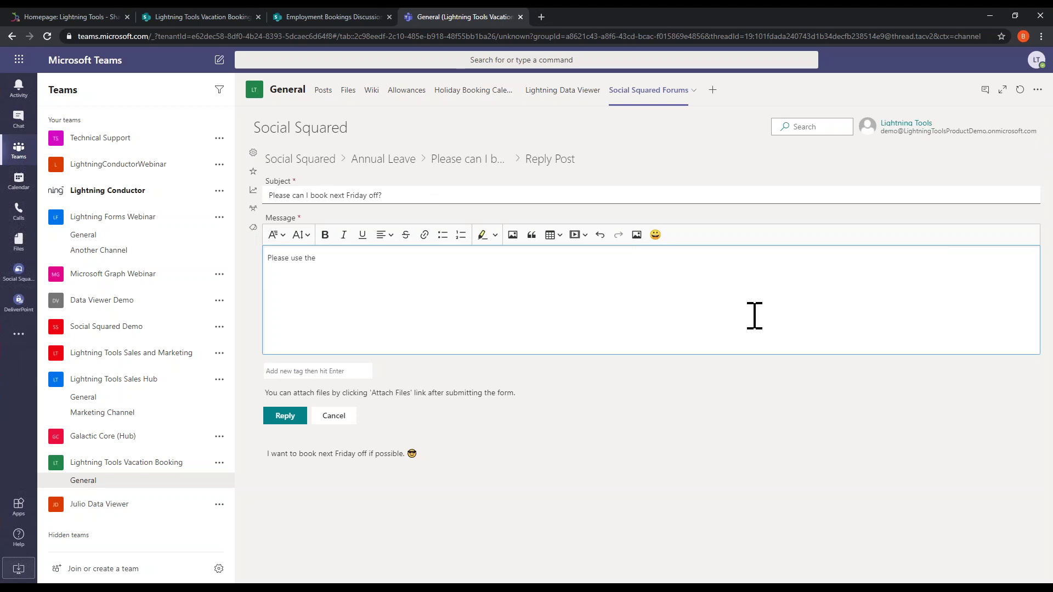
type(" holiday booking system to request holidays!!!")
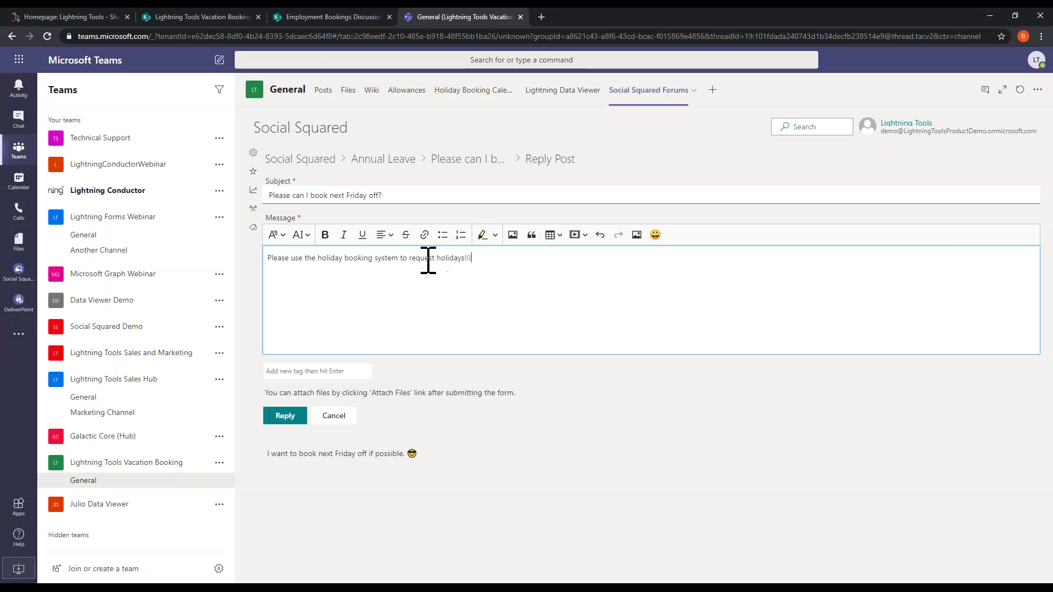
Step: Highlight "holiday booking system" in blue in the reply and insert a confused-face emoji at the end of the message
left_click_drag(328, 257, 400, 259)
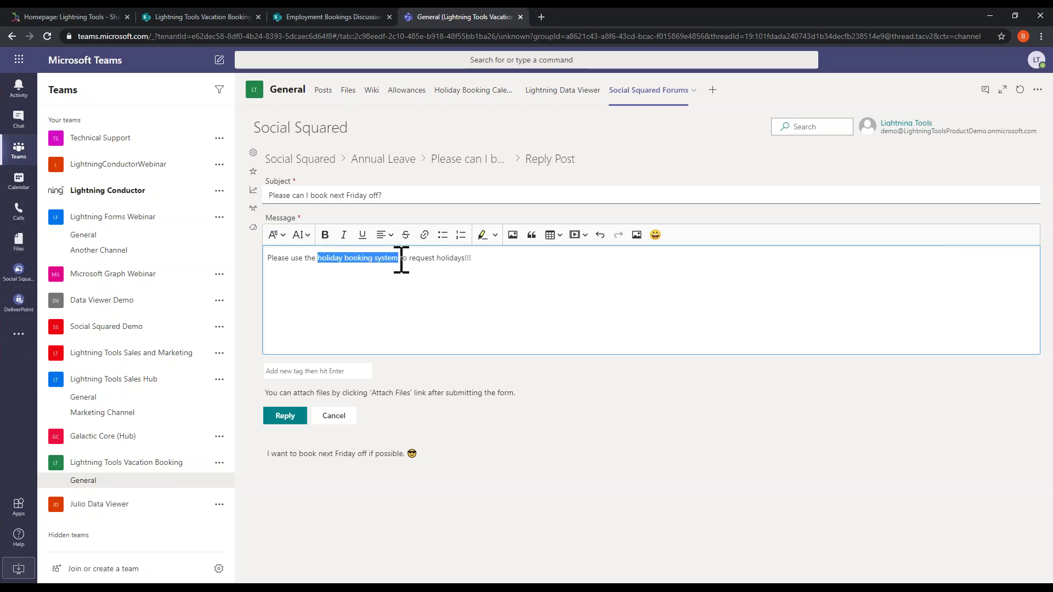
left_click(494, 236)
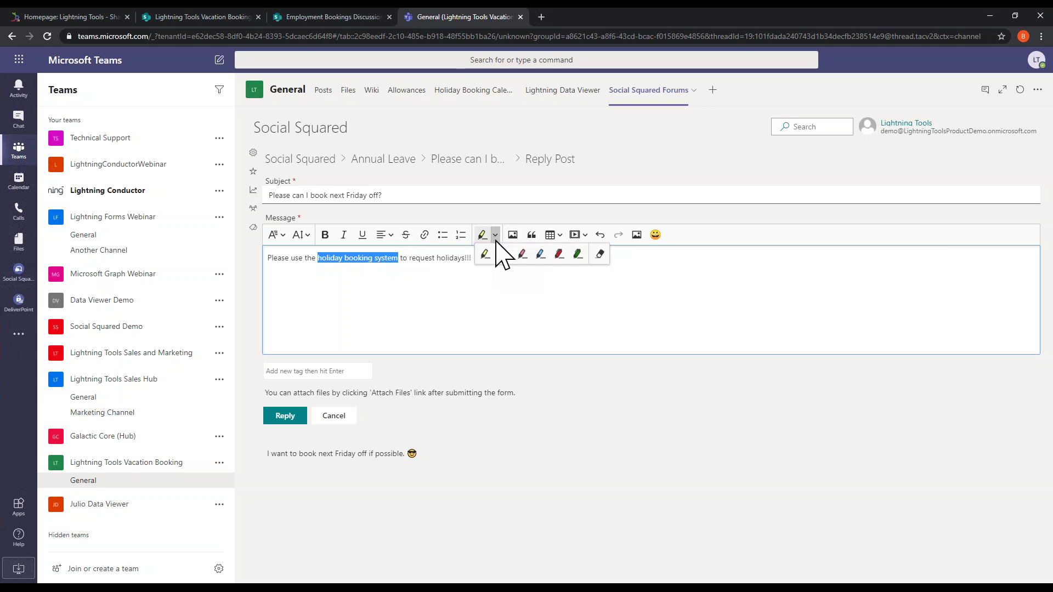
left_click(541, 255)
left_click(443, 302)
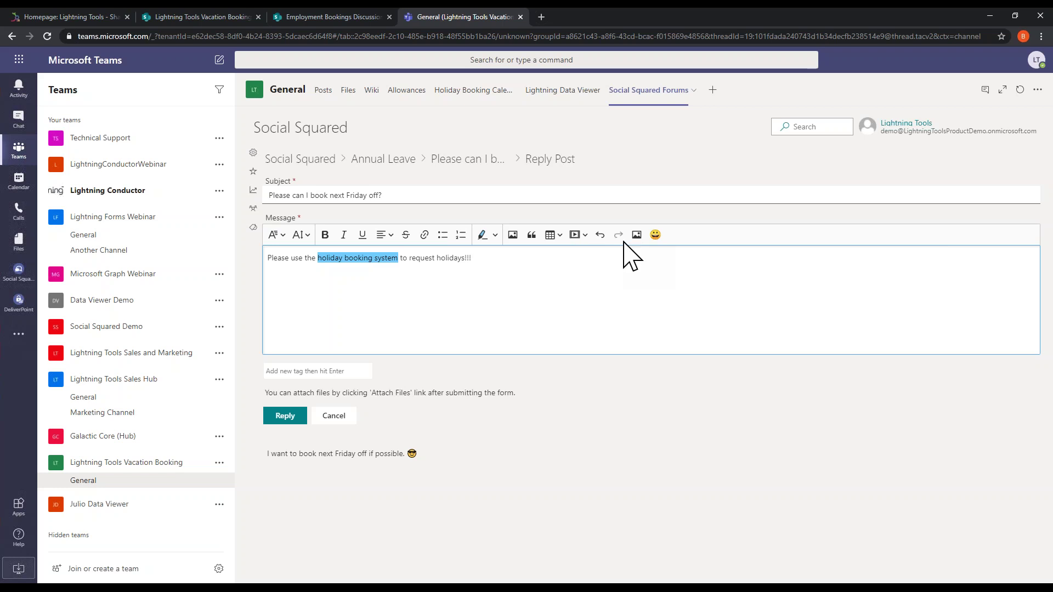
left_click(655, 235)
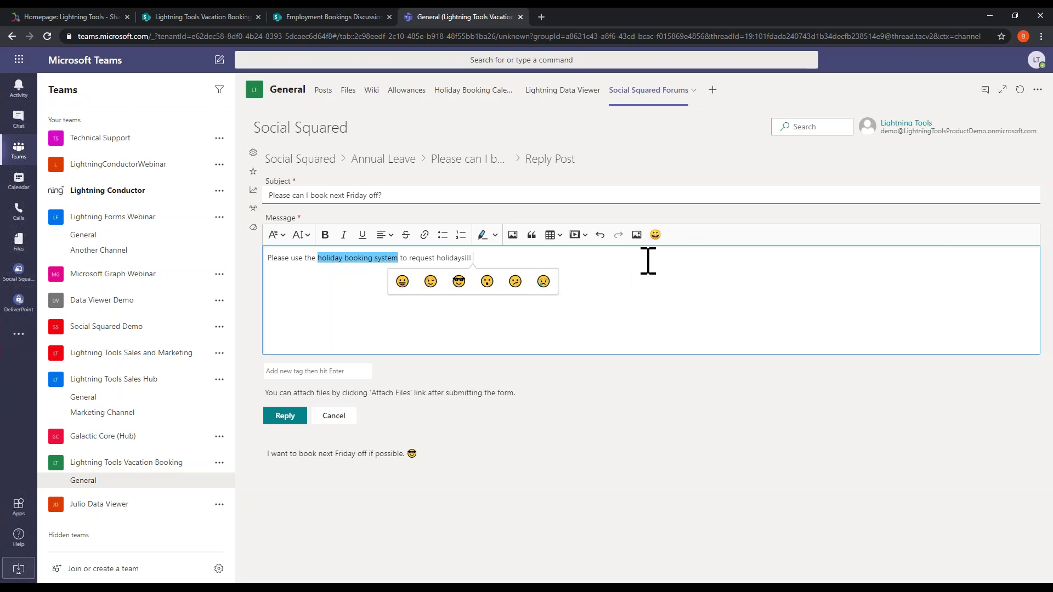
left_click(515, 282)
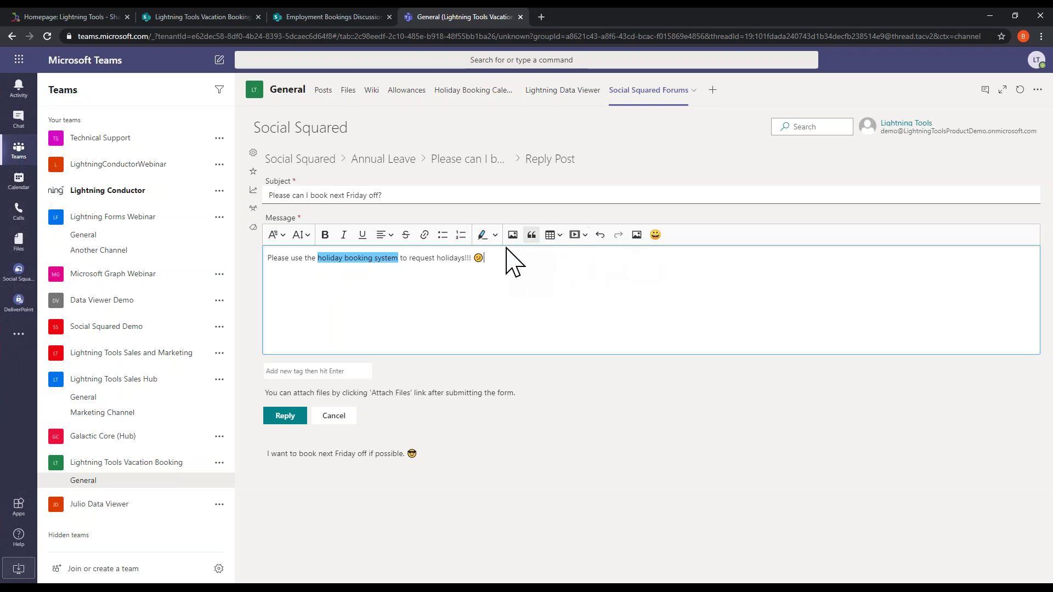
Step: Switch to the SharePoint site, open the Holiday Booking list from the site contents and copy its web address
left_click(310, 17)
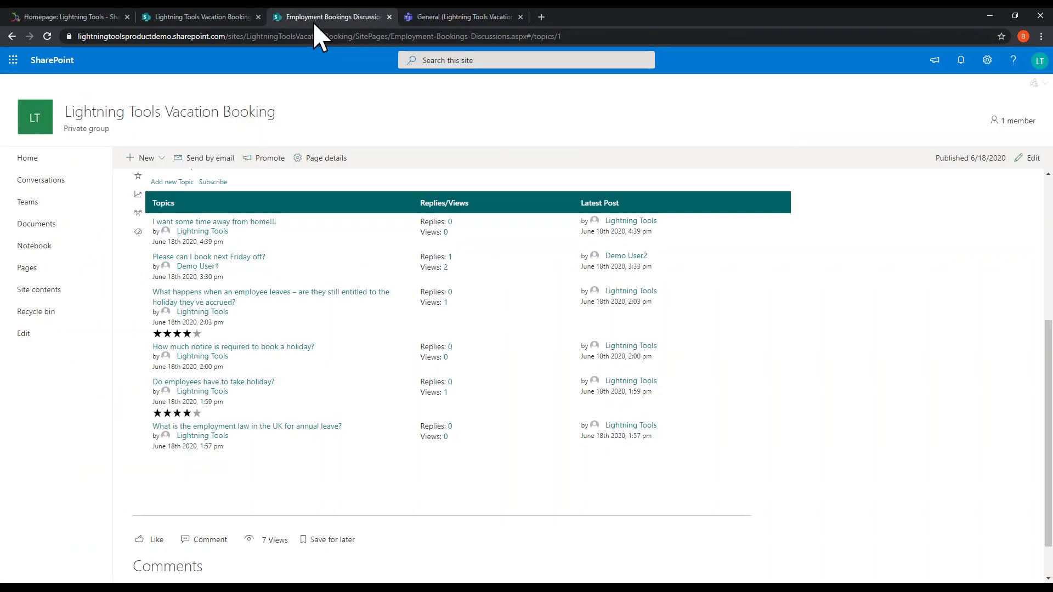
left_click(528, 36)
left_click(185, 17)
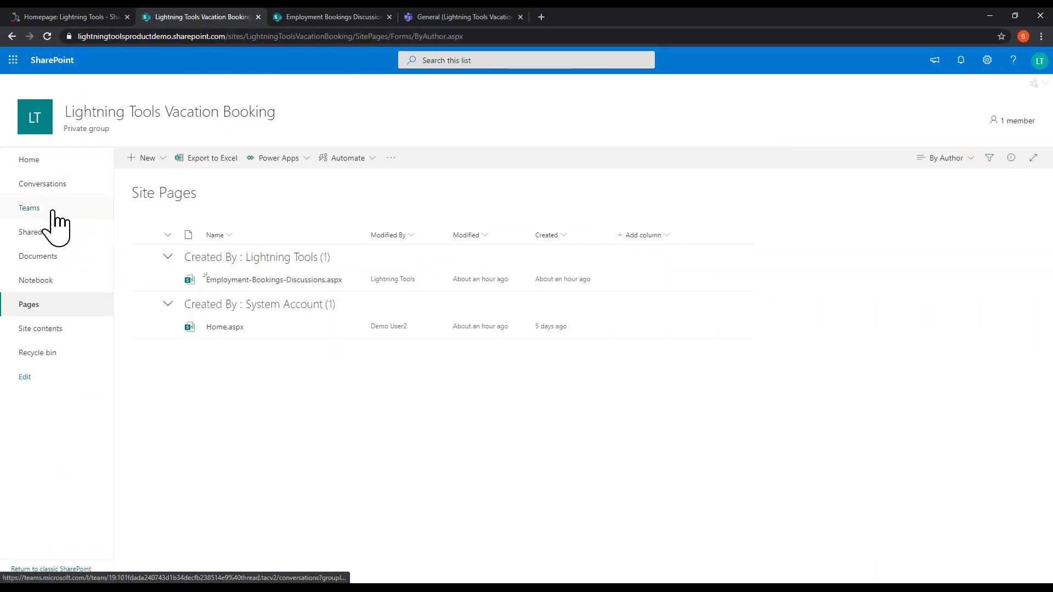
left_click(45, 330)
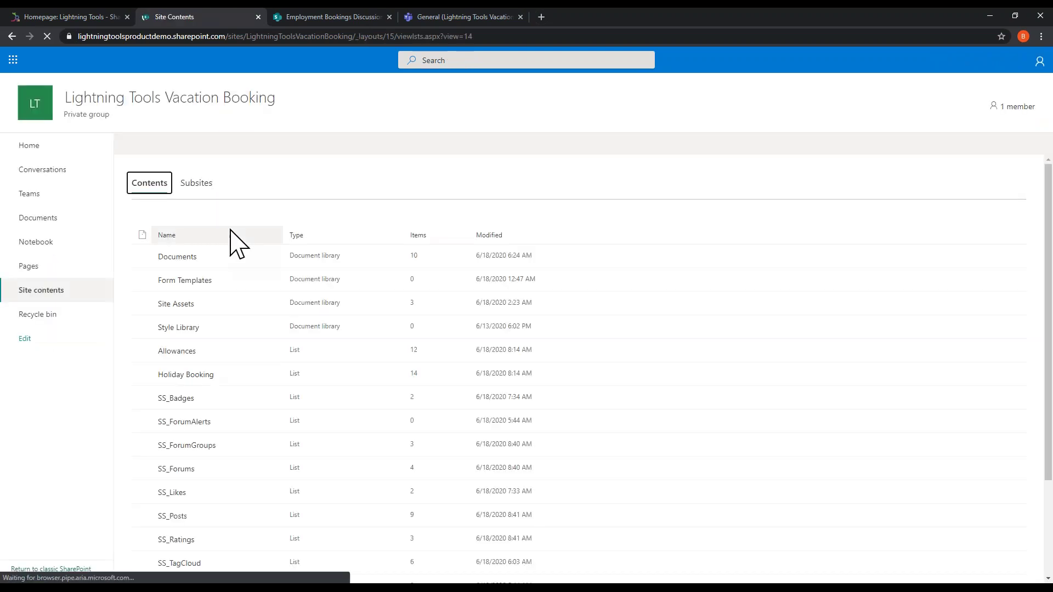
left_click(176, 375)
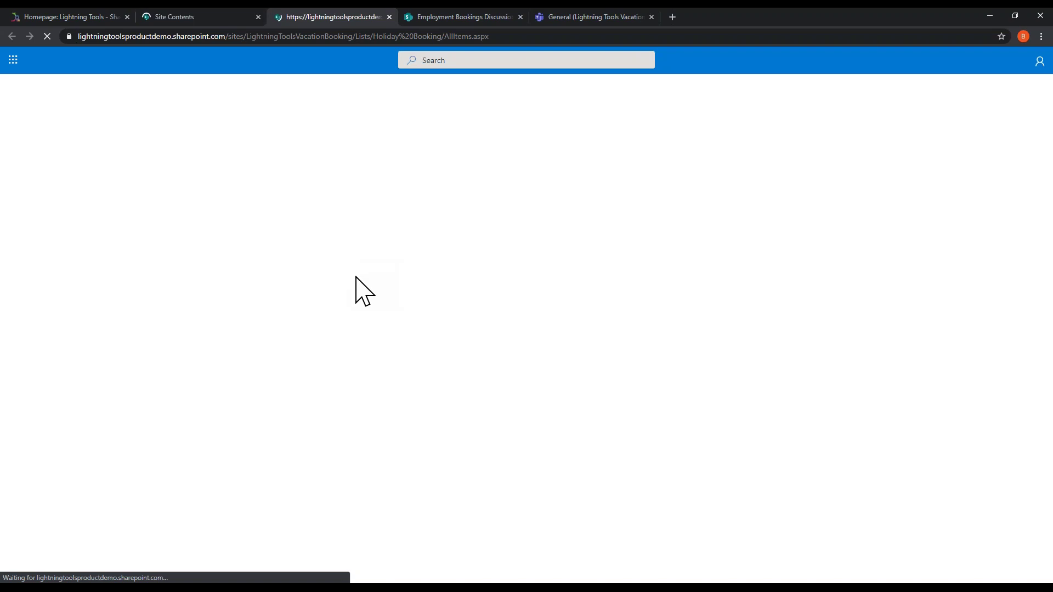
left_click(414, 36)
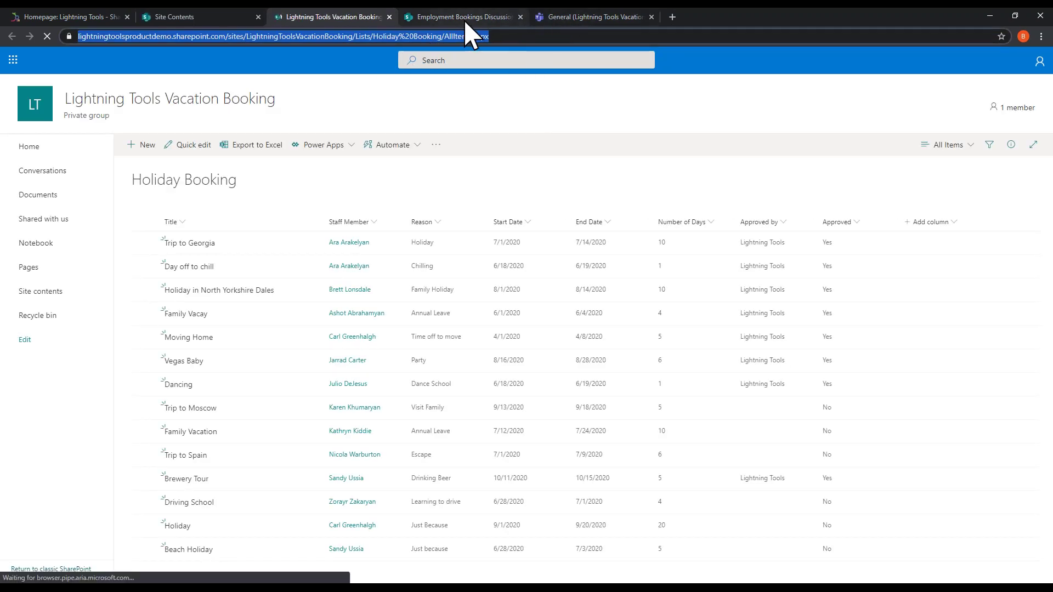
Step: Switch back to Microsoft Teams and link "holiday booking system" in the reply to the copied Holiday Booking list address
left_click(568, 15)
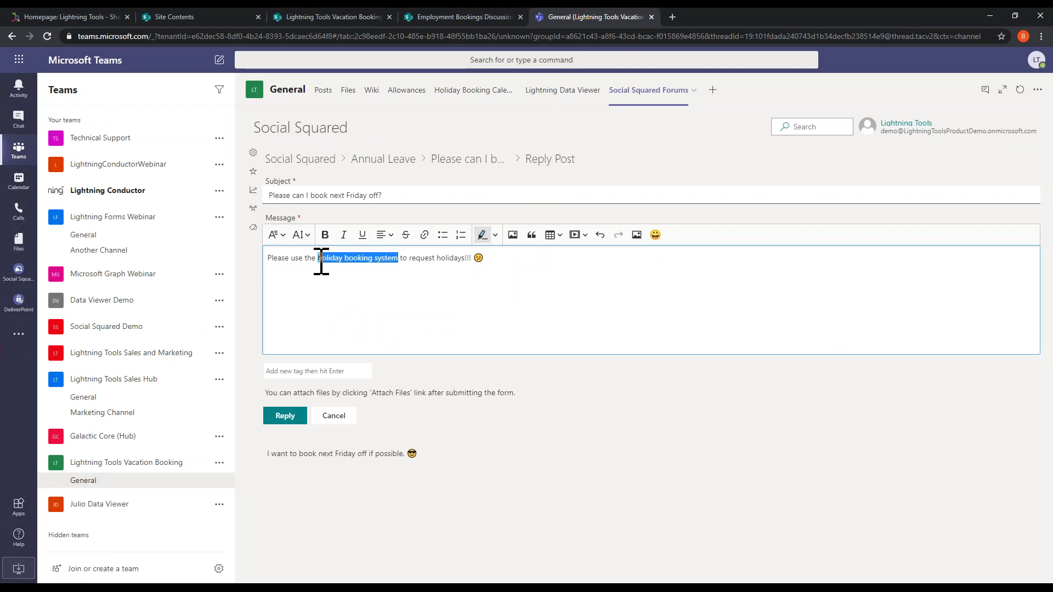
left_click(424, 235)
key("ctrl+v")
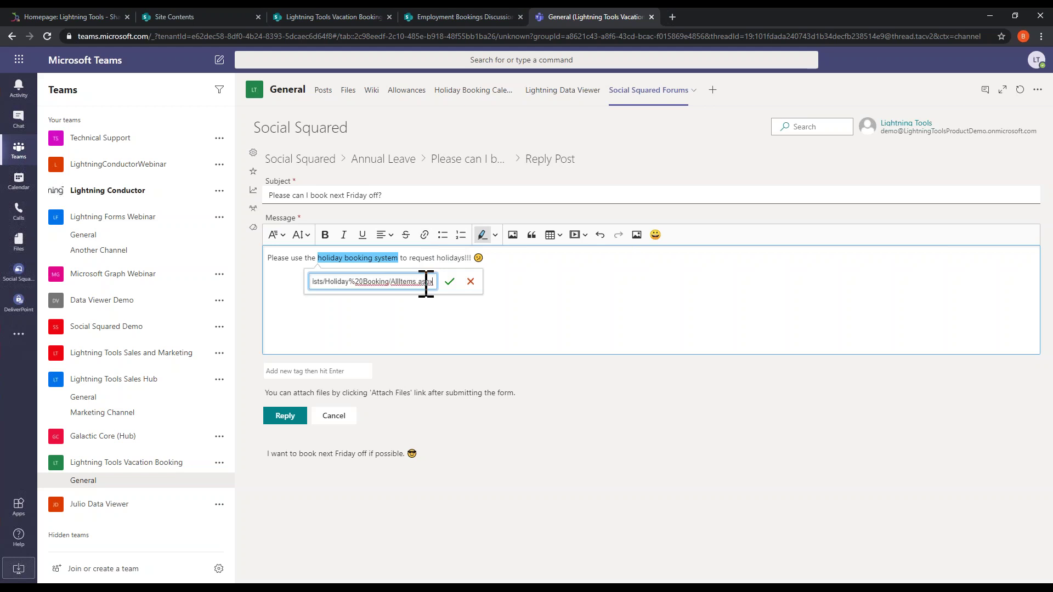
left_click(450, 282)
left_click(504, 316)
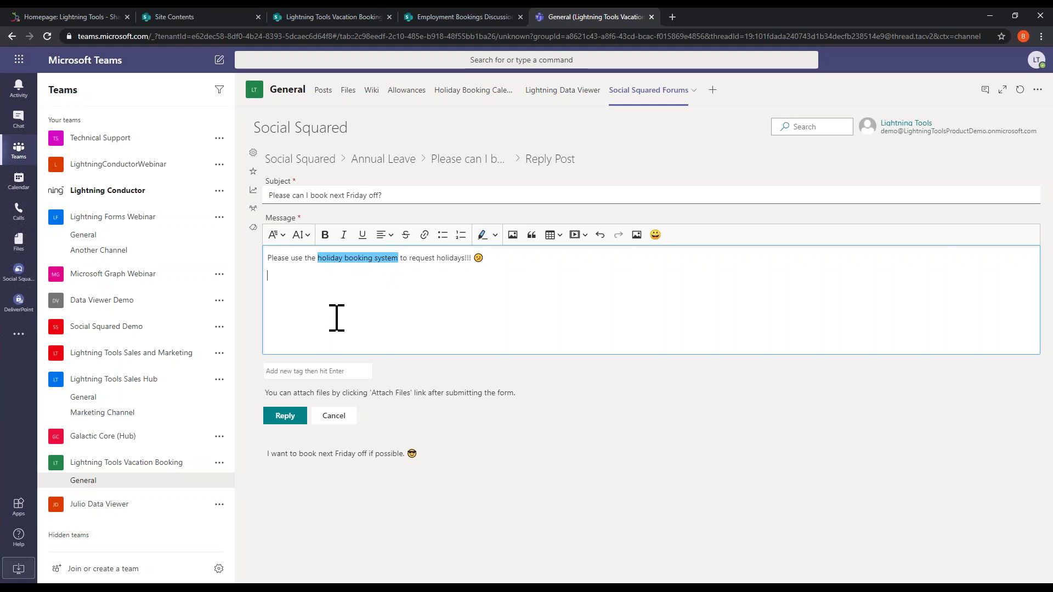
Step: Post the reply without an image and mark the new post with a heart
left_click(513, 235)
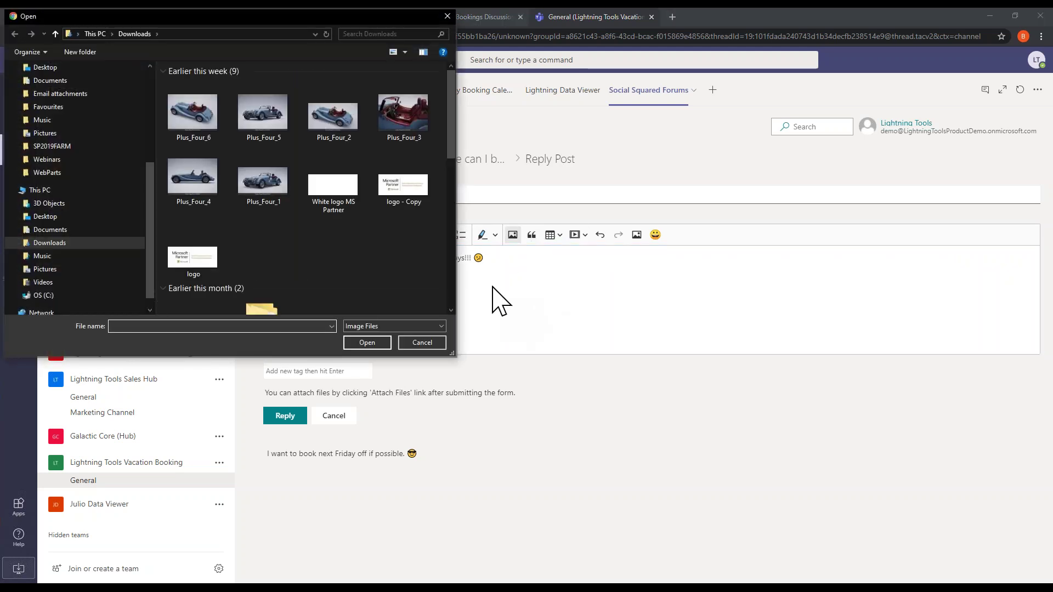
left_click(422, 342)
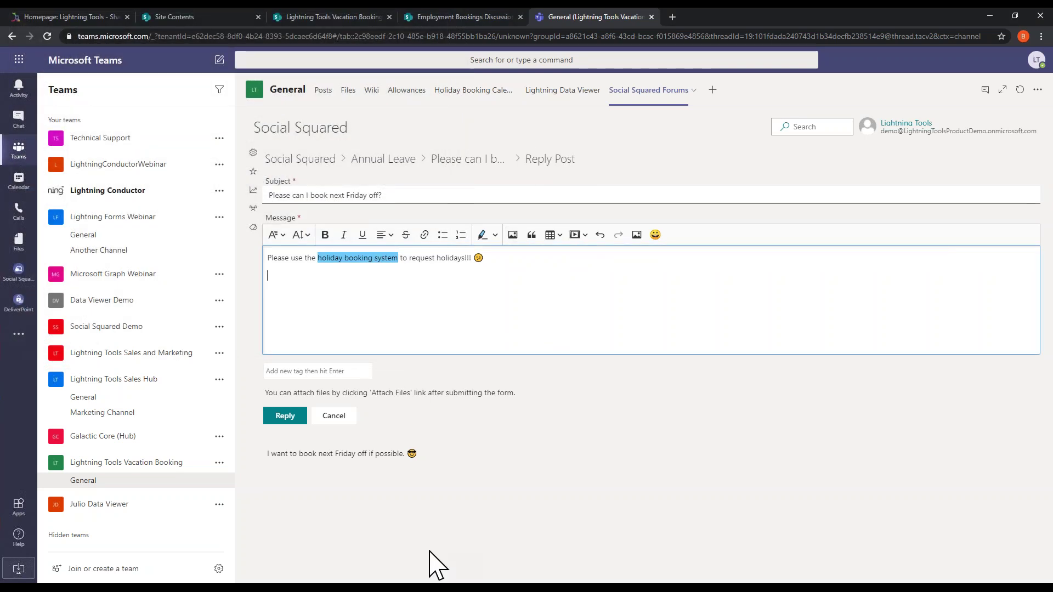
left_click(284, 417)
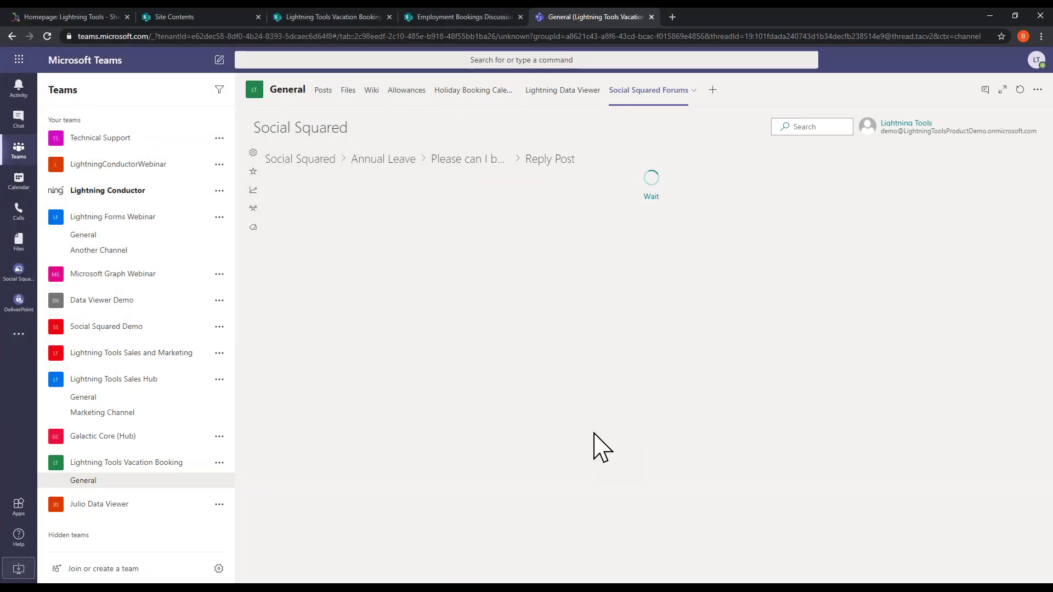
scroll(565, 467, "down", 5)
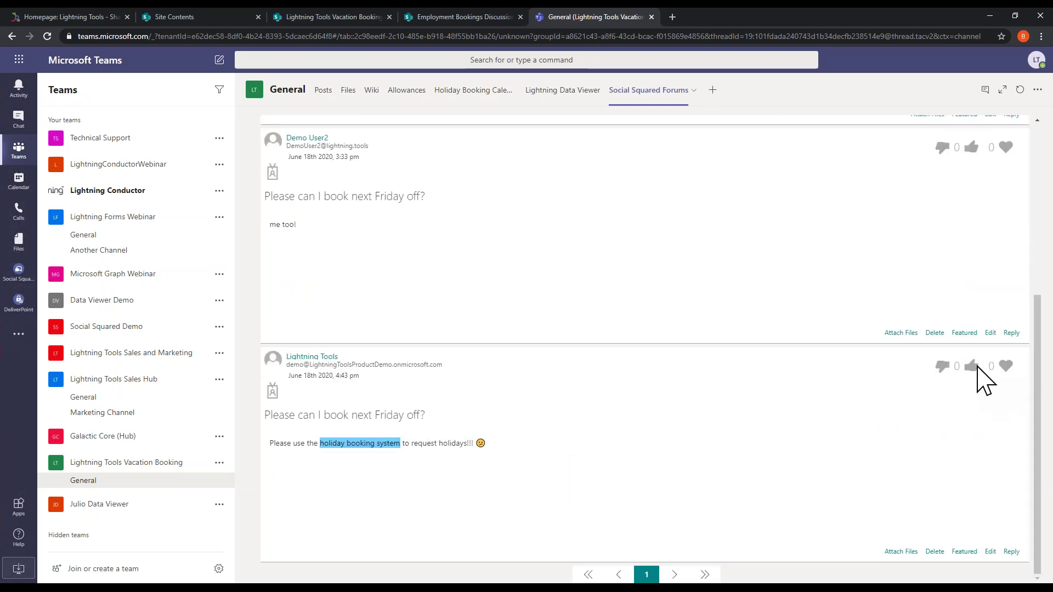
left_click(1007, 368)
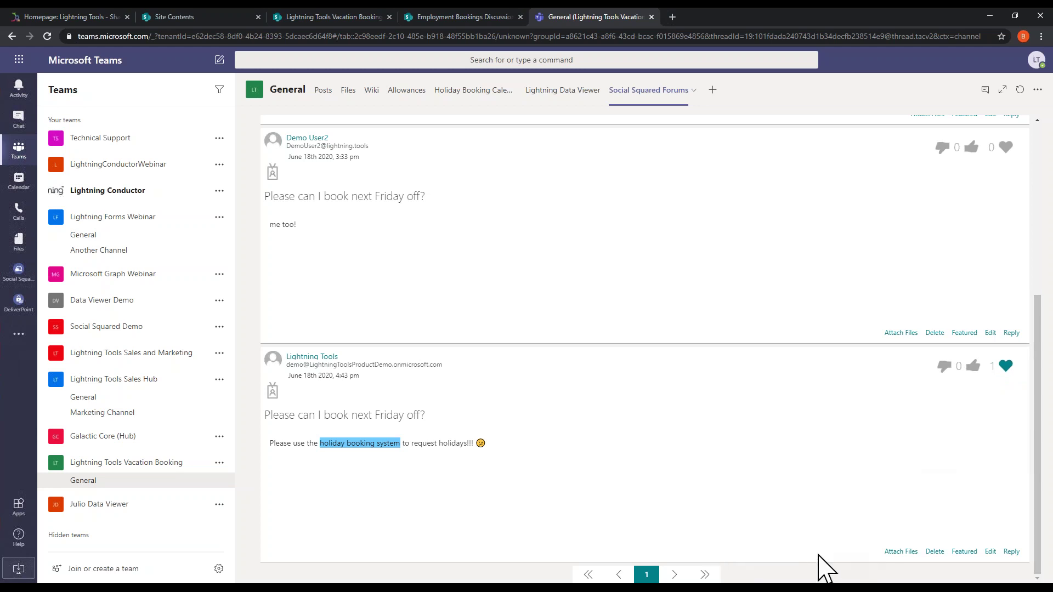
scroll(819, 556, "up", 5)
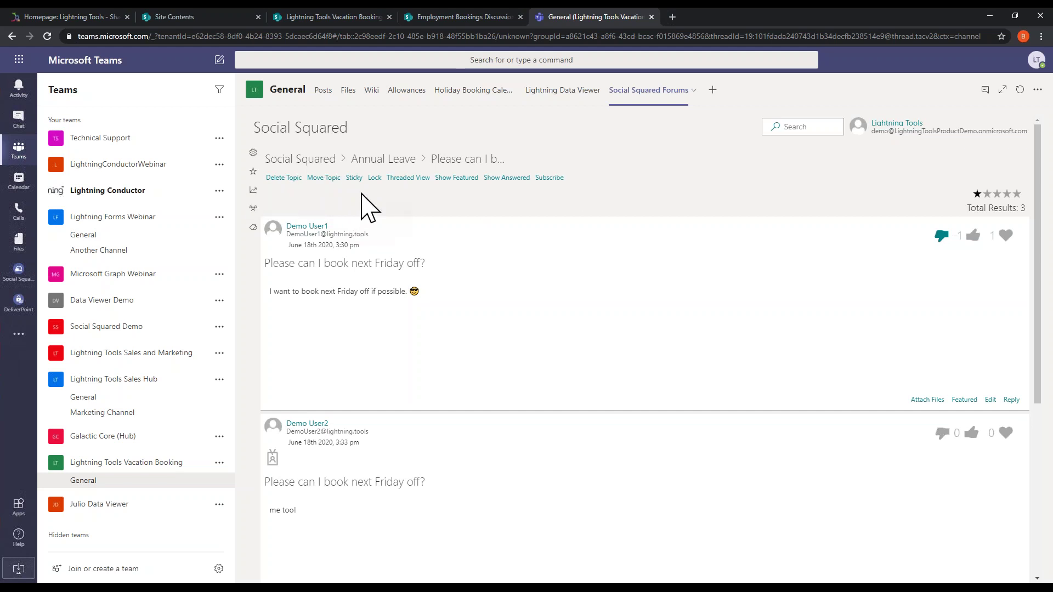
Step: Lock the topic "Please can I book next Friday off?" and look through its replies
left_click(375, 178)
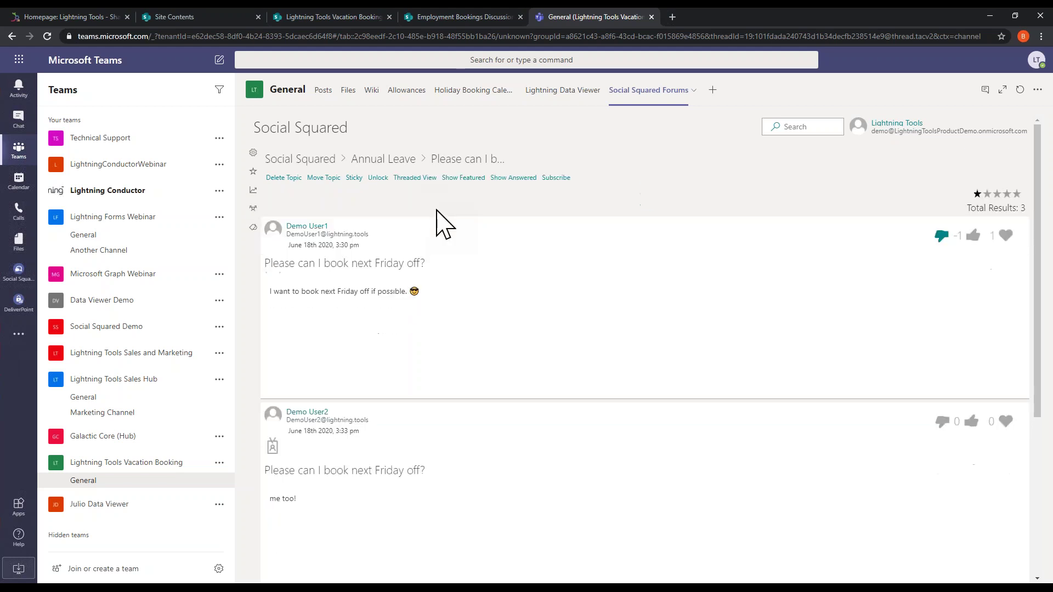
scroll(460, 243, "down", 3)
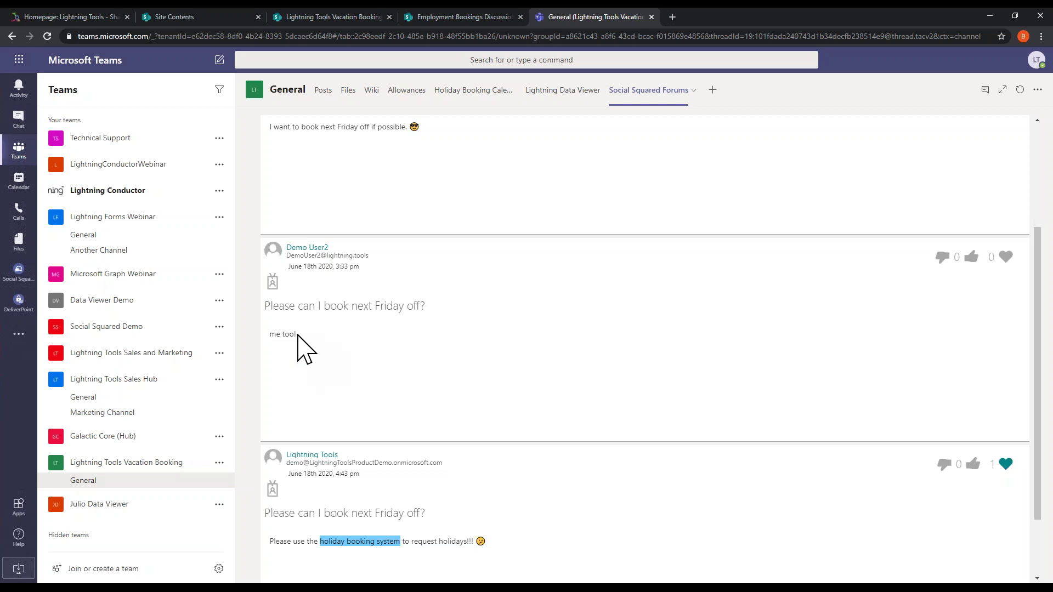
scroll(447, 282, "up", 3)
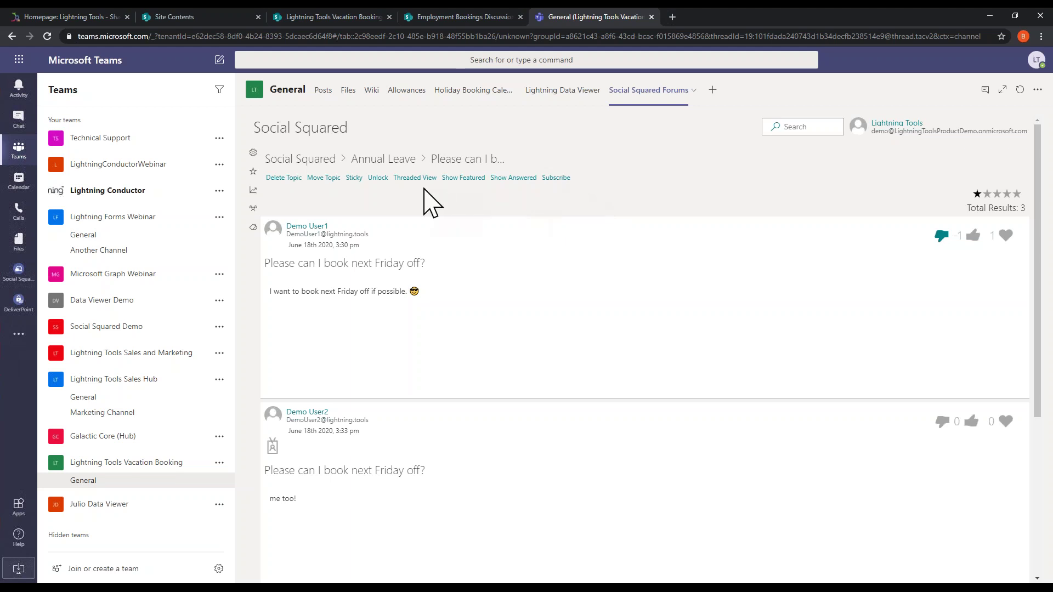
Step: Open the Annual Leave topic "How much notice is required to book a holiday?", mark its post with a heart and rate it five stars
left_click(387, 159)
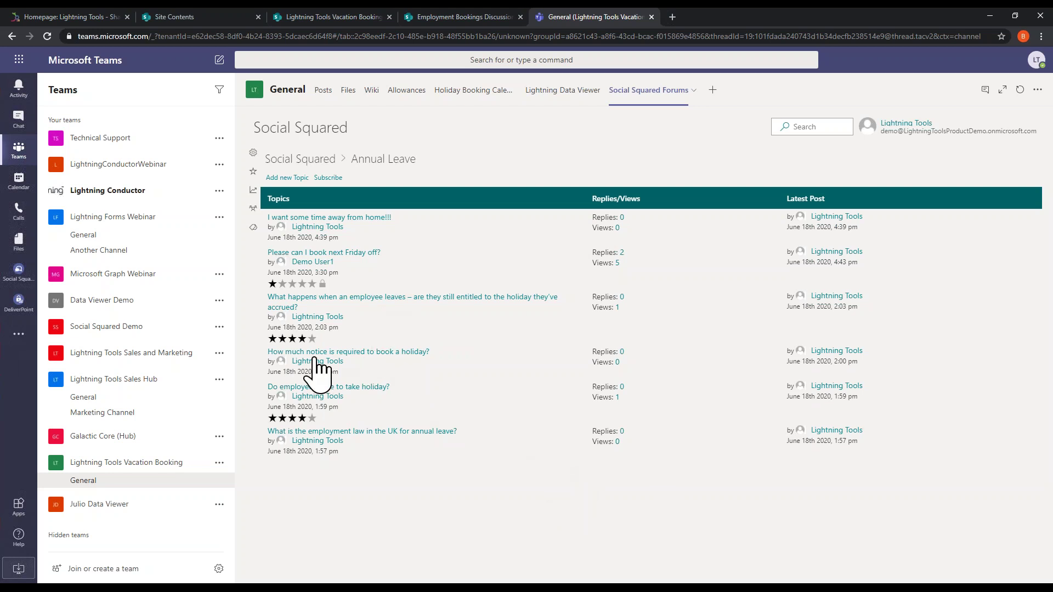
left_click(386, 353)
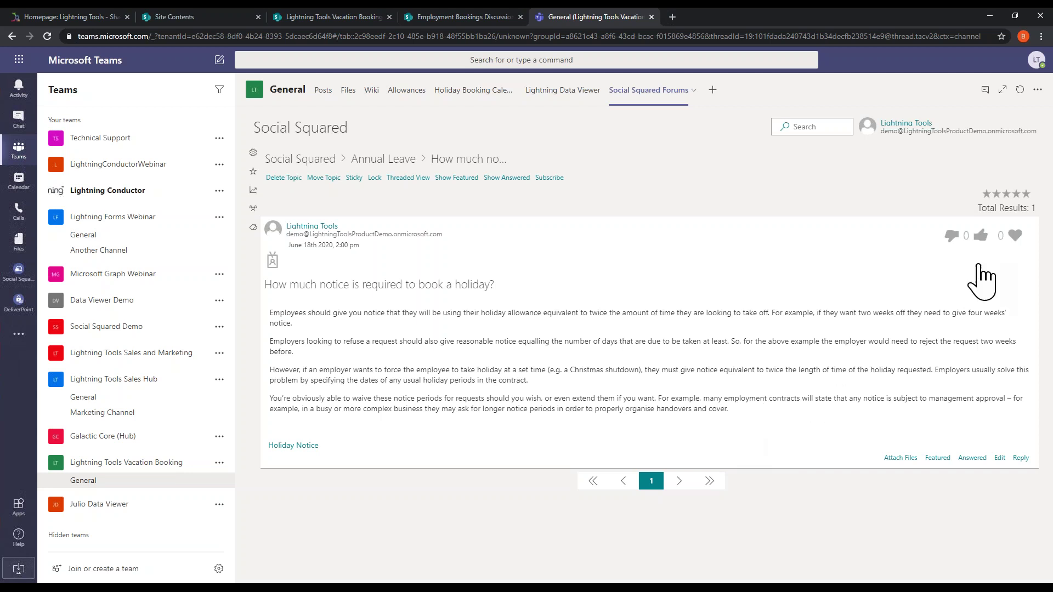
left_click(1016, 237)
left_click(1026, 194)
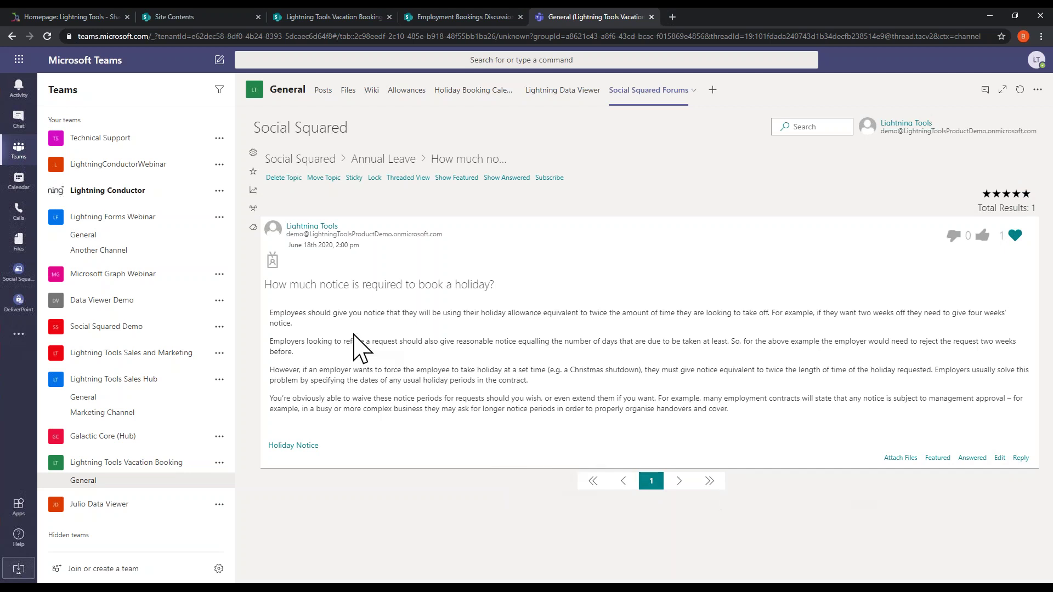
left_click(383, 159)
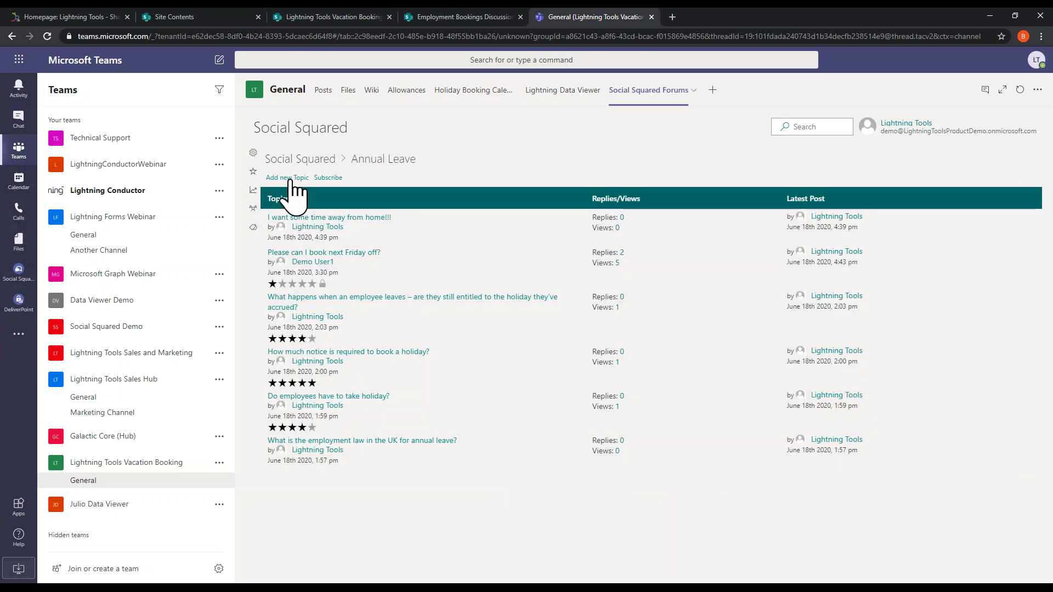
left_click(290, 179)
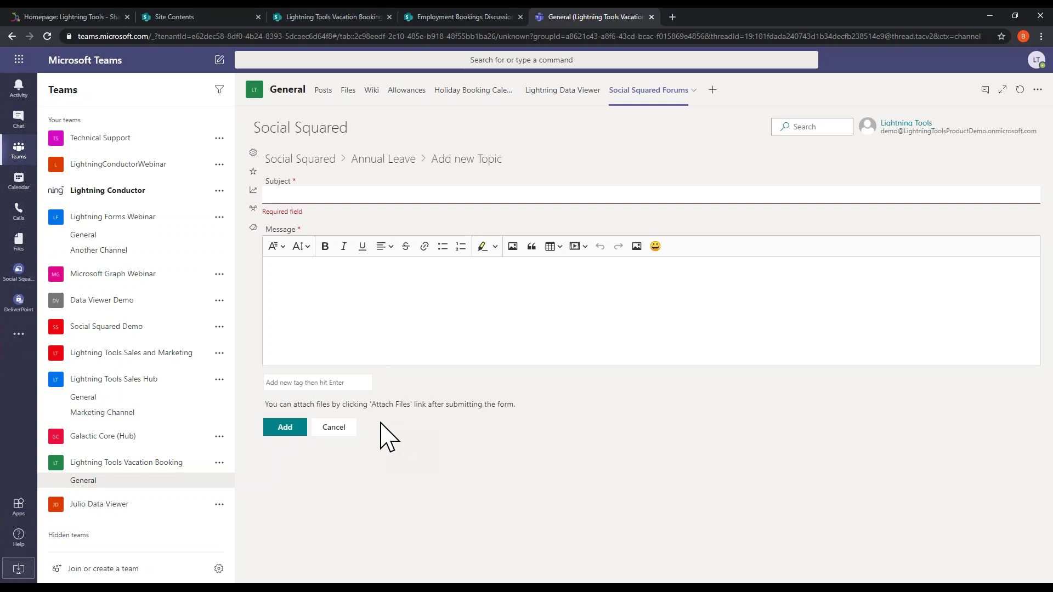
left_click(334, 428)
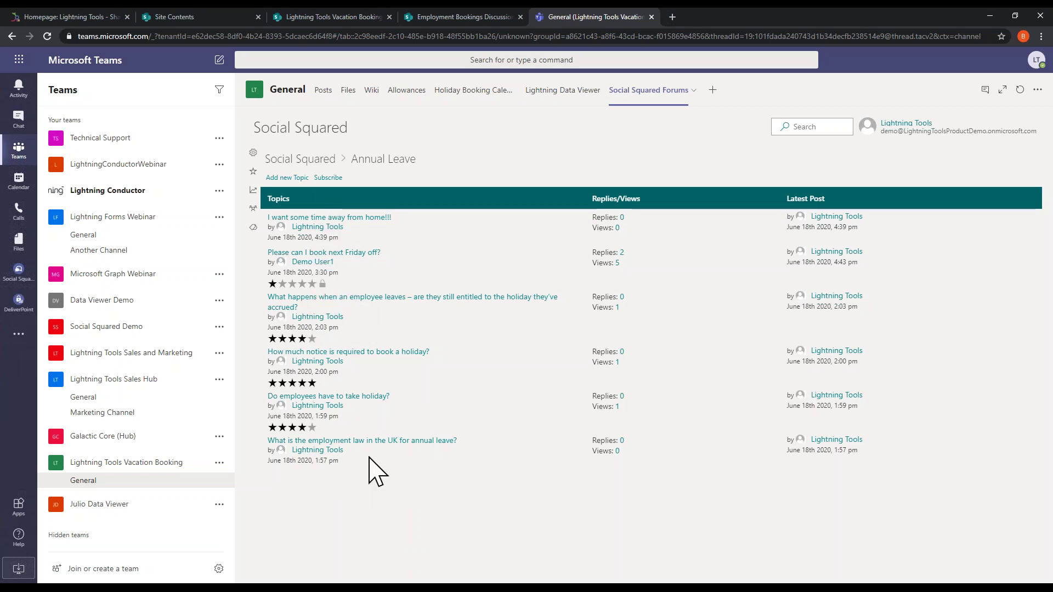
Step: Return to the forum overview and view the popular topics and the recent activities
left_click(314, 160)
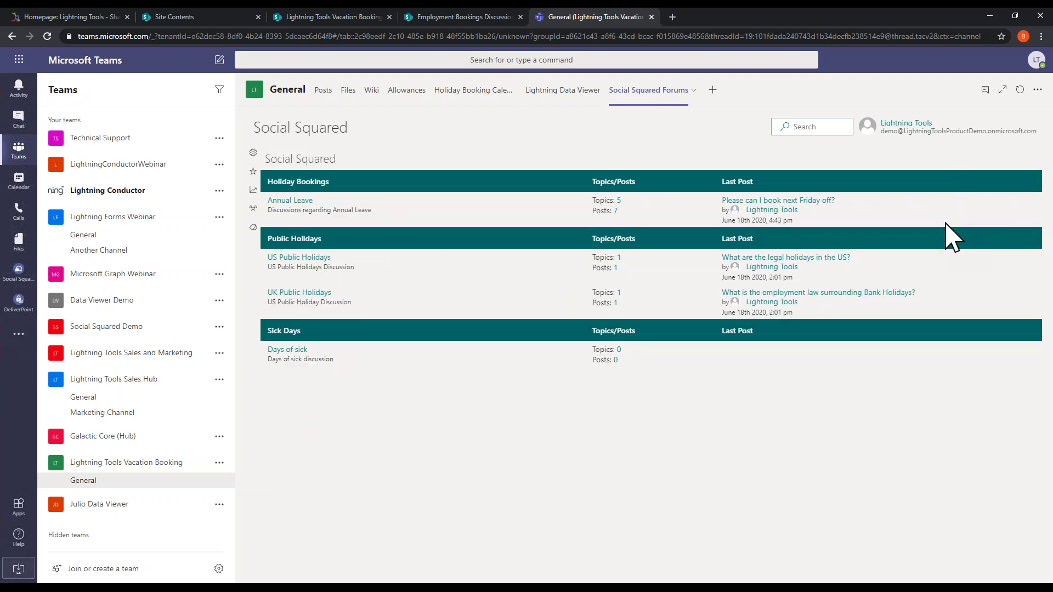
left_click(252, 153)
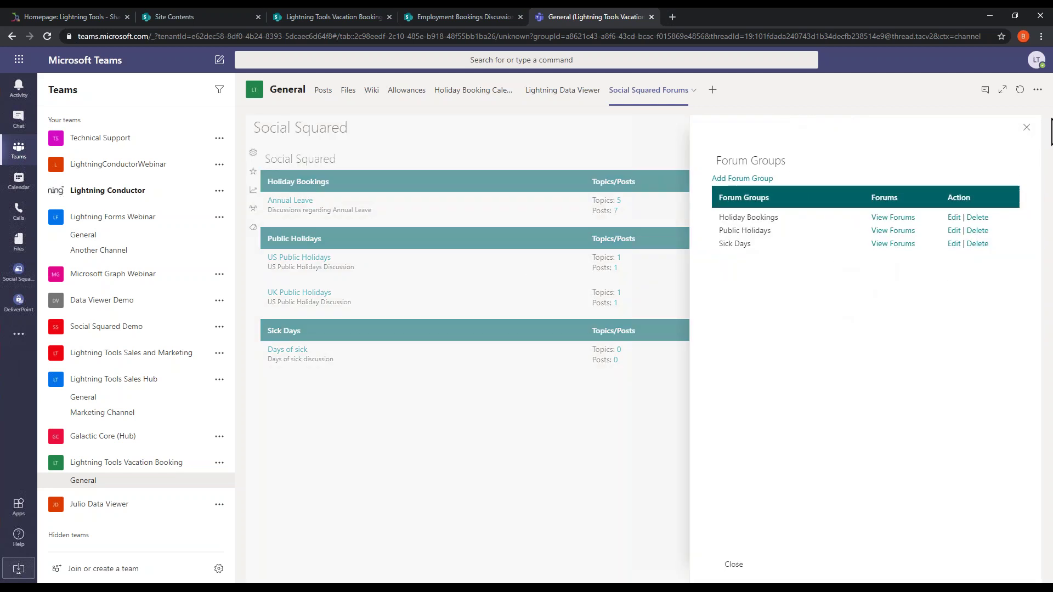
left_click(1026, 127)
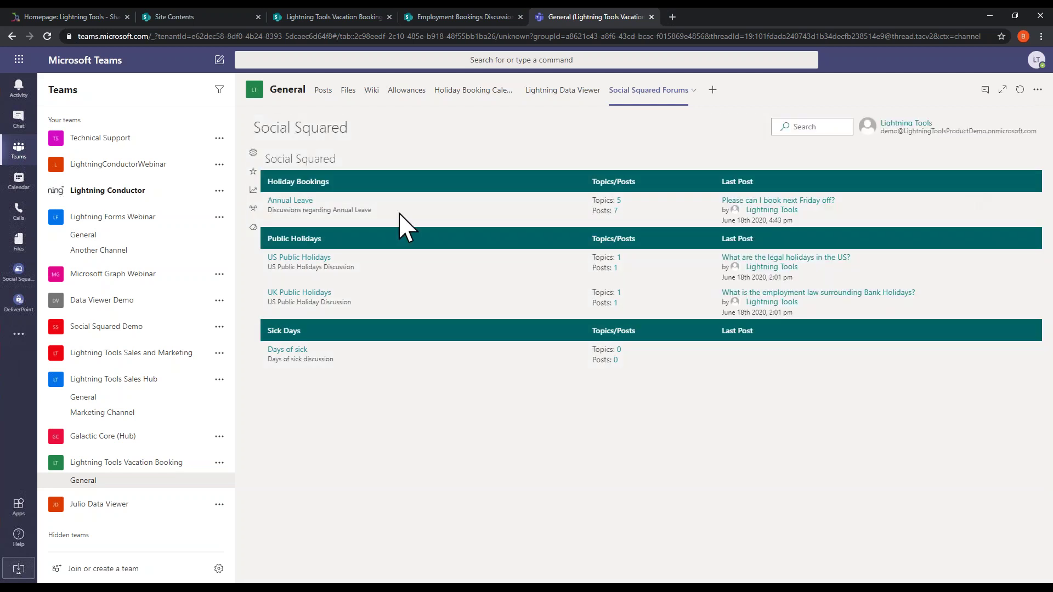
left_click(254, 172)
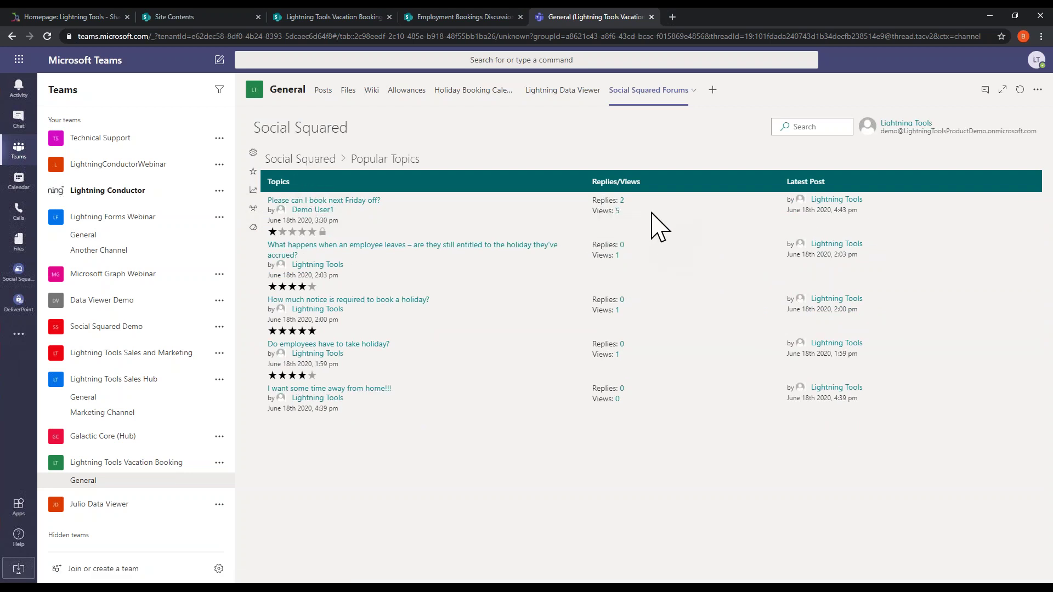
left_click(253, 190)
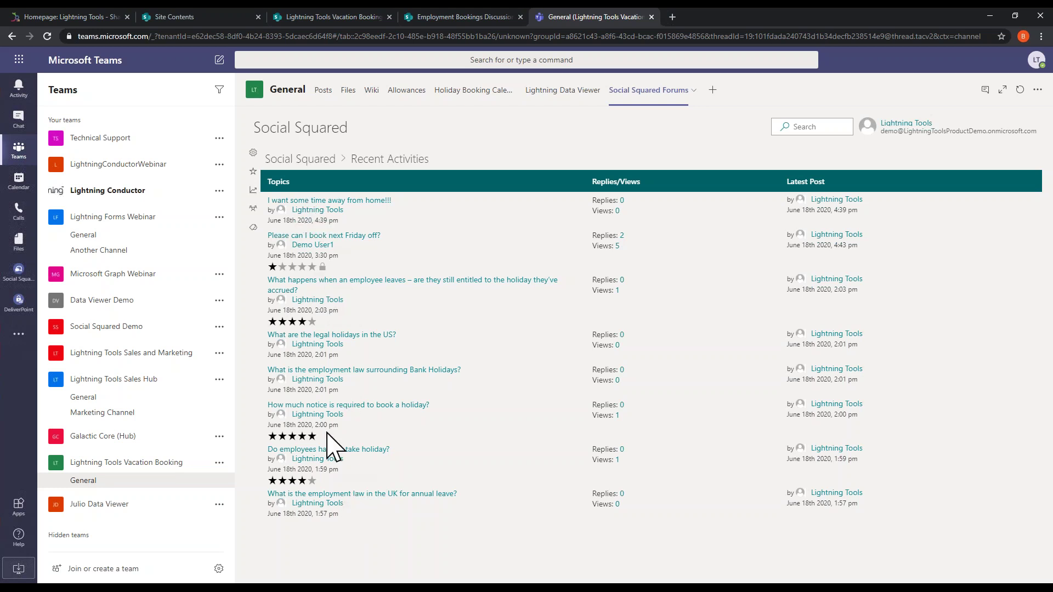
Step: List the topics tagged Holiday Entitlement and those tagged Holiday Pay from the tag cloud, and return to the forum overview
left_click(253, 210)
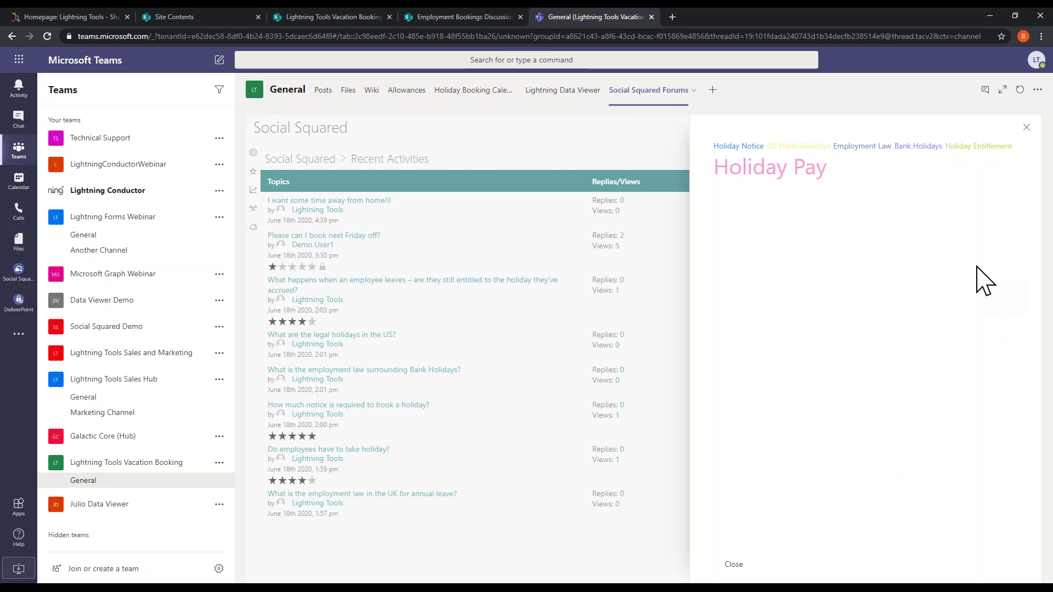
left_click(971, 145)
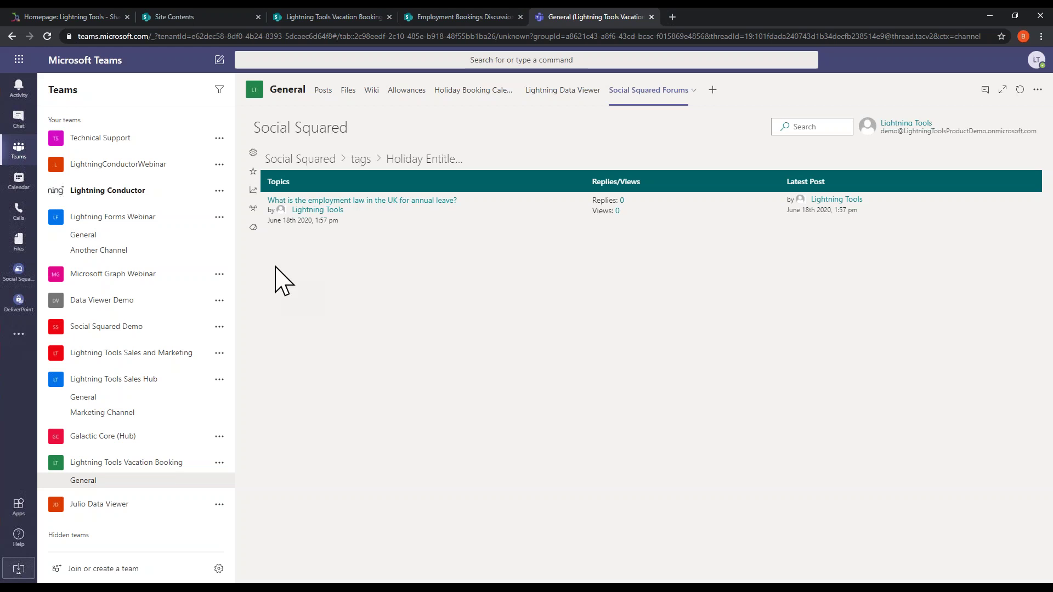
left_click(253, 228)
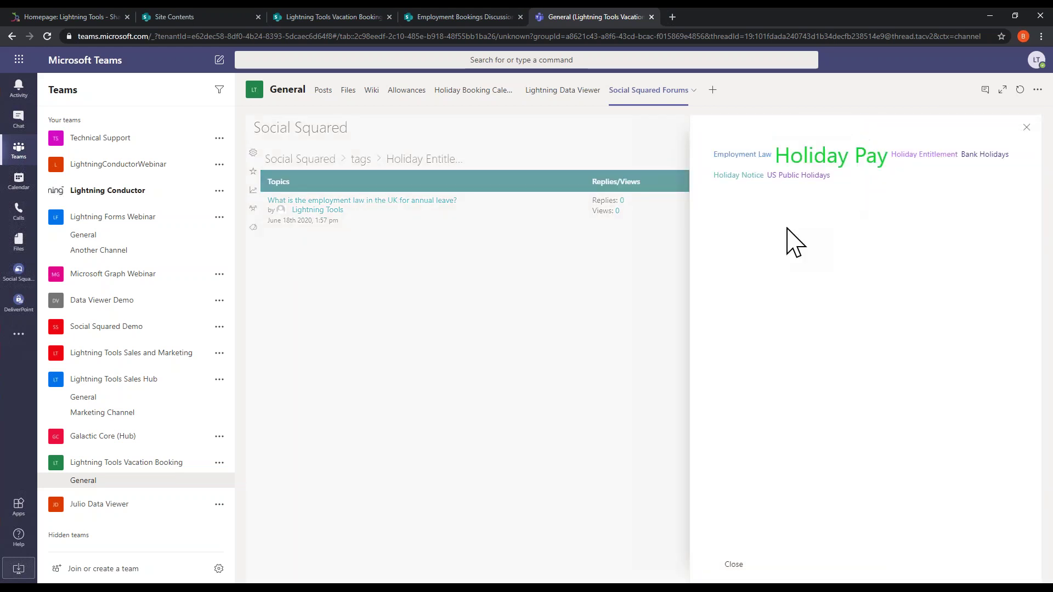
left_click(790, 160)
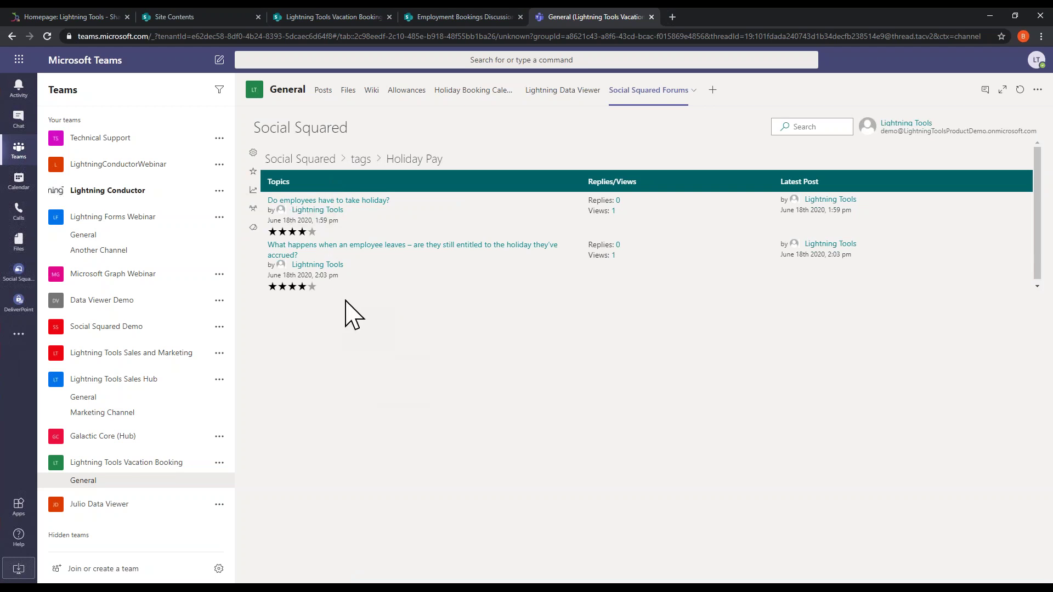
left_click(301, 160)
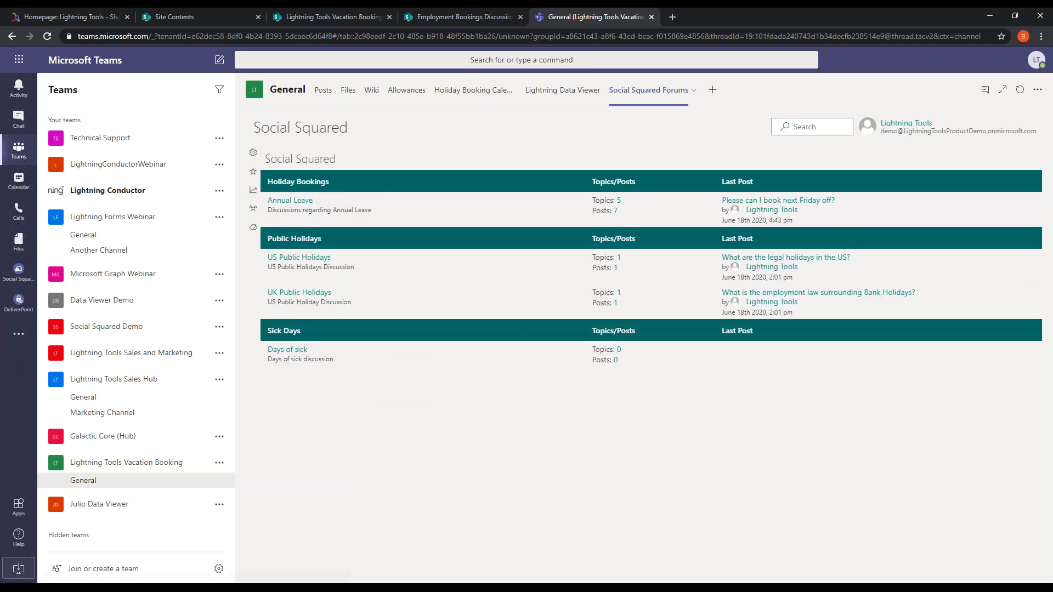
Step: Search the Social Squared forums for "sick"
left_click(832, 129)
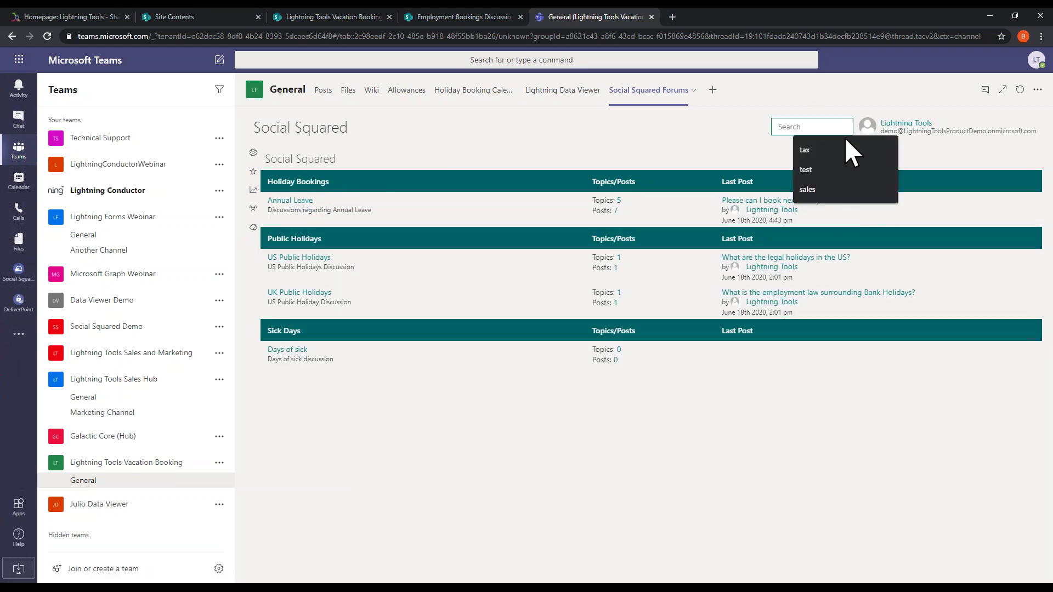
type("sick")
key("Return")
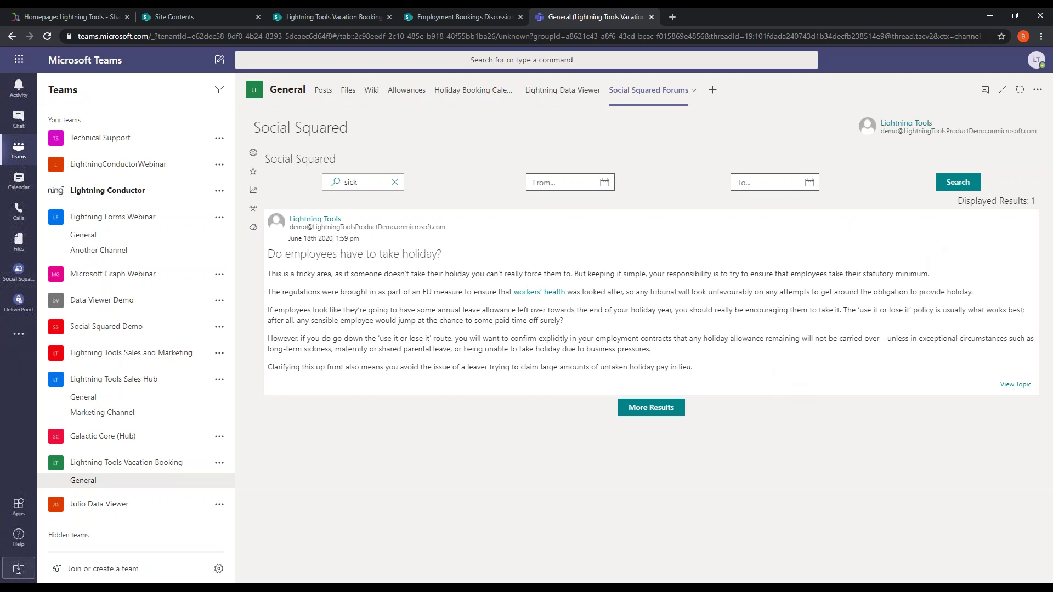
left_click(253, 153)
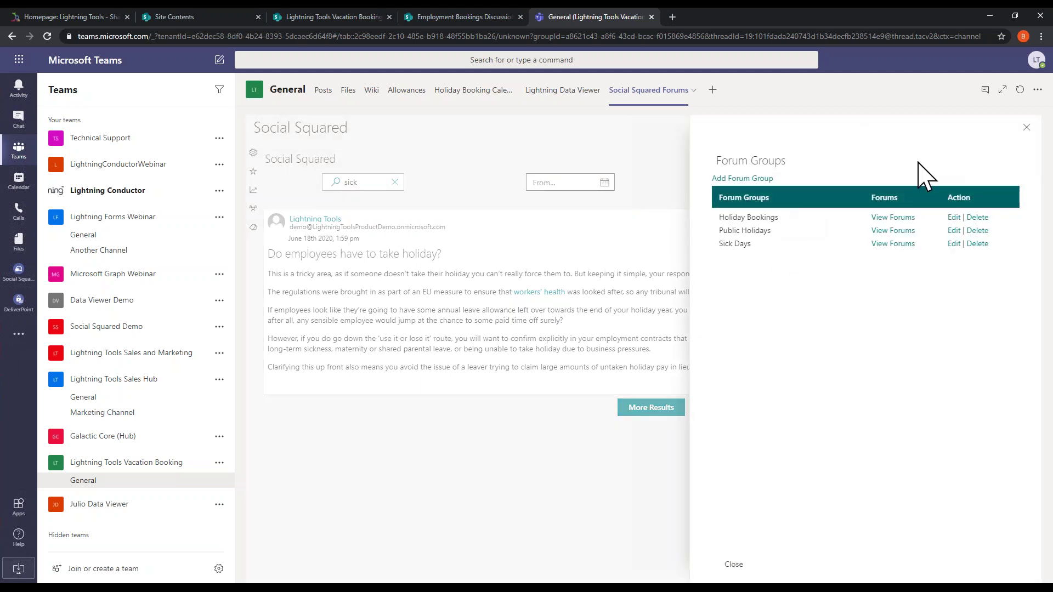
left_click(1041, 123)
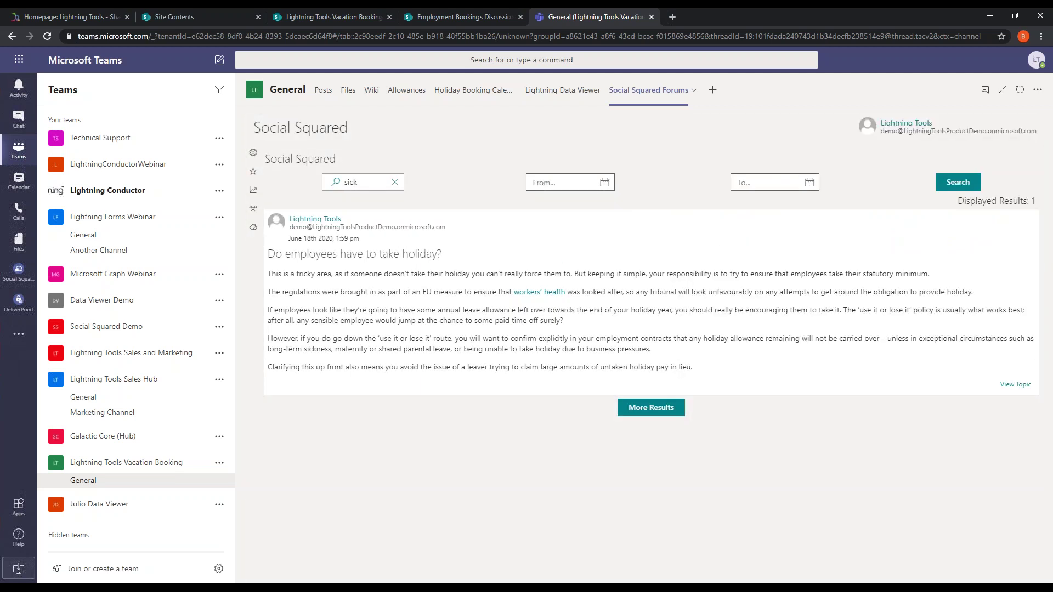
left_click(693, 91)
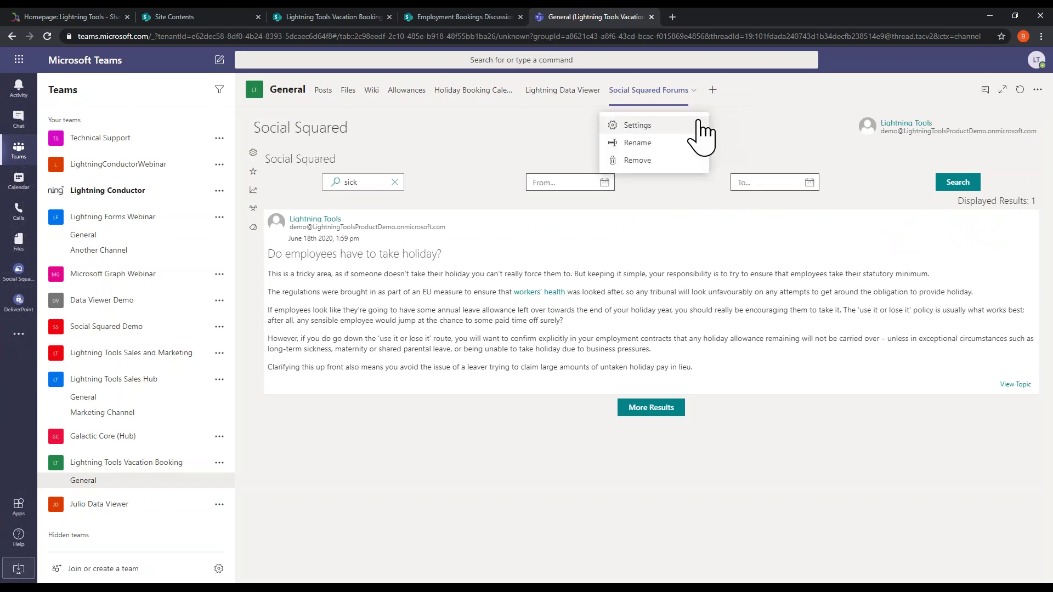
left_click(671, 128)
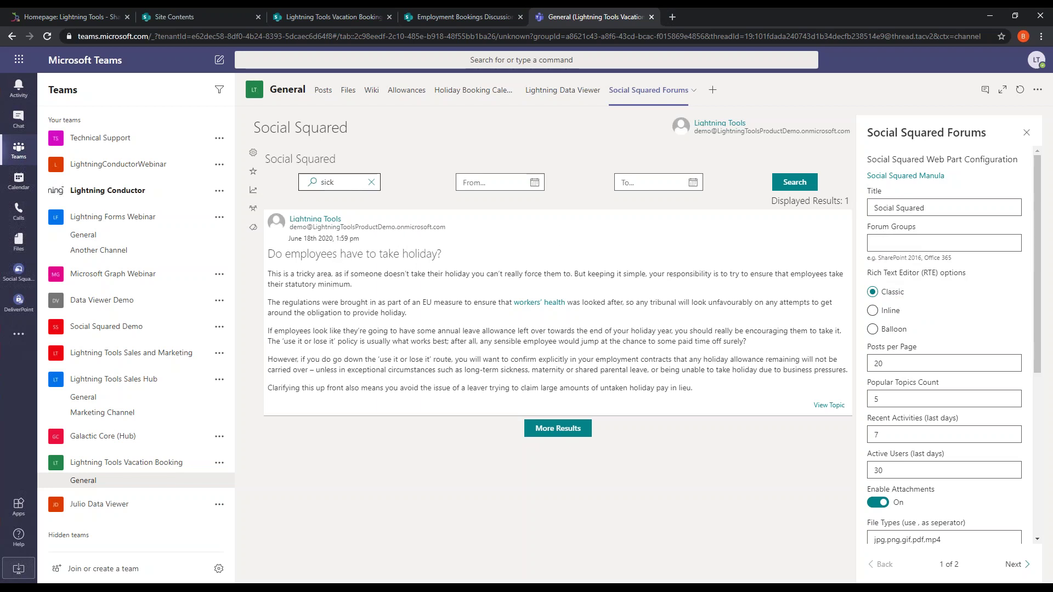
left_click(1026, 133)
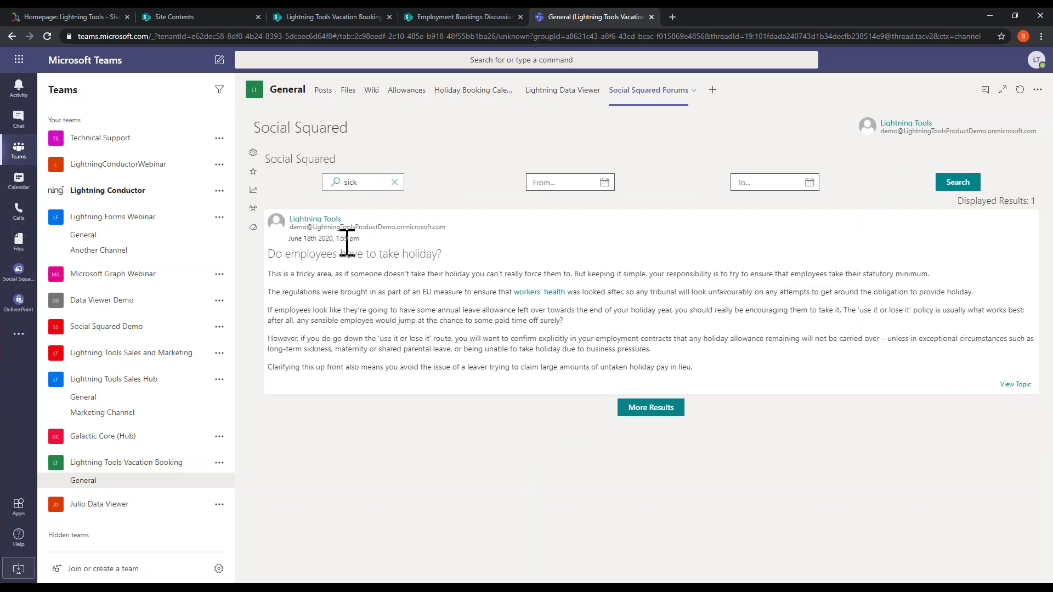
Step: From the forum overview, restrict the forums shown in the Social Squared Forums tab to the "Holiday Bookings" forum group
left_click(302, 159)
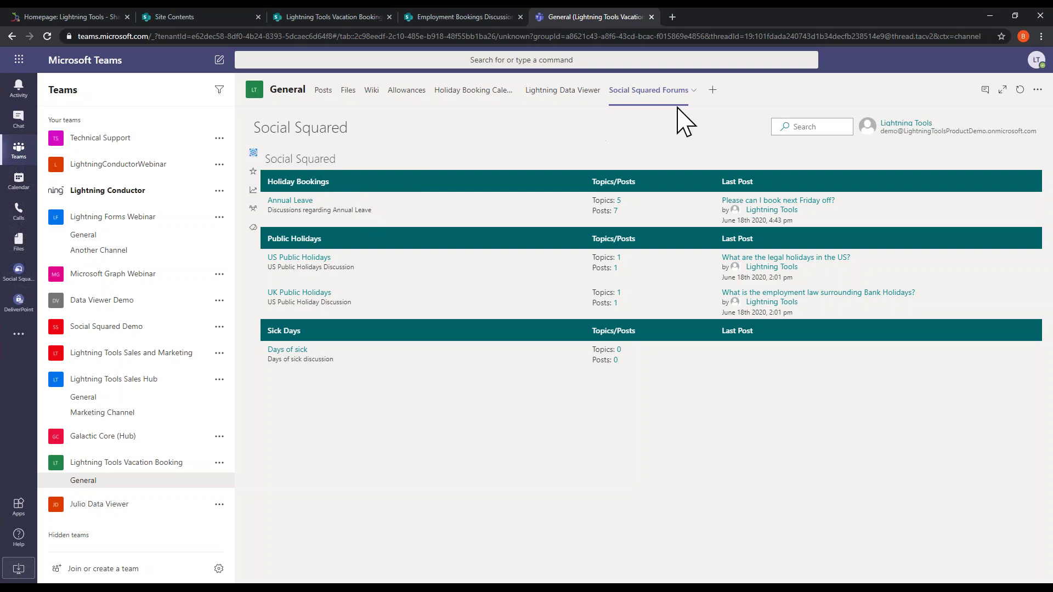
left_click(693, 92)
left_click(672, 130)
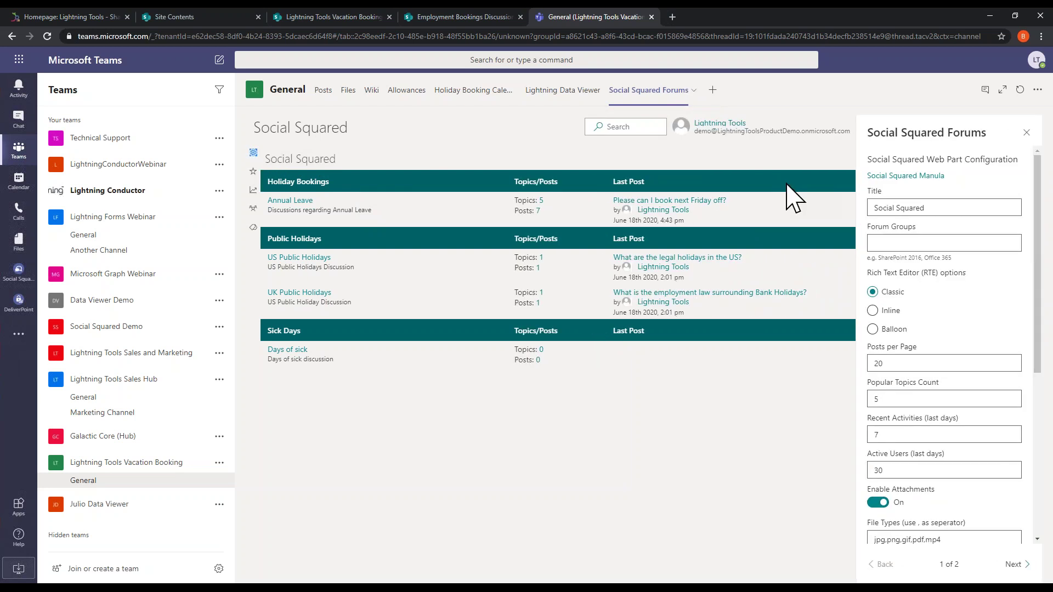
left_click(972, 246)
type("Hol")
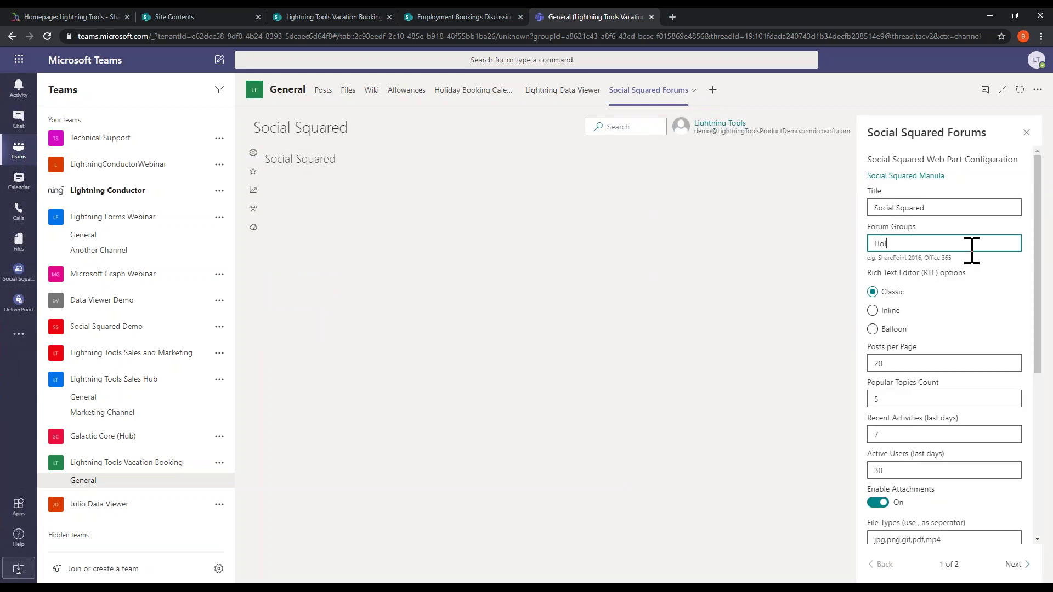
type("iday Bookings")
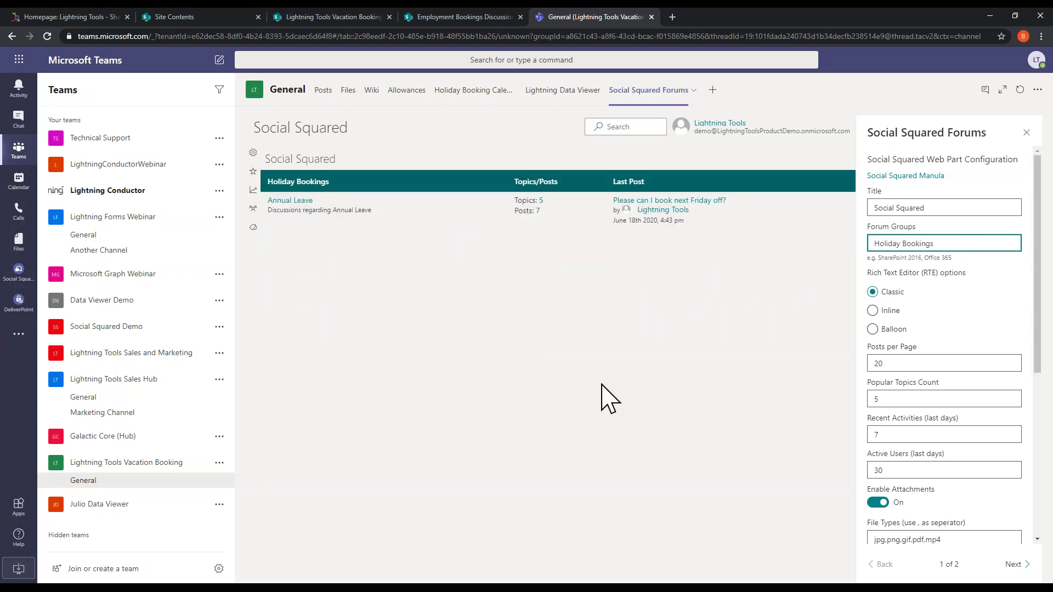
left_click(498, 351)
Step: Review the remaining web part settings, such as attachments, tags, badges and web part height, and close the configuration
scroll(989, 352, "down", 3)
scroll(961, 284, "down", 1)
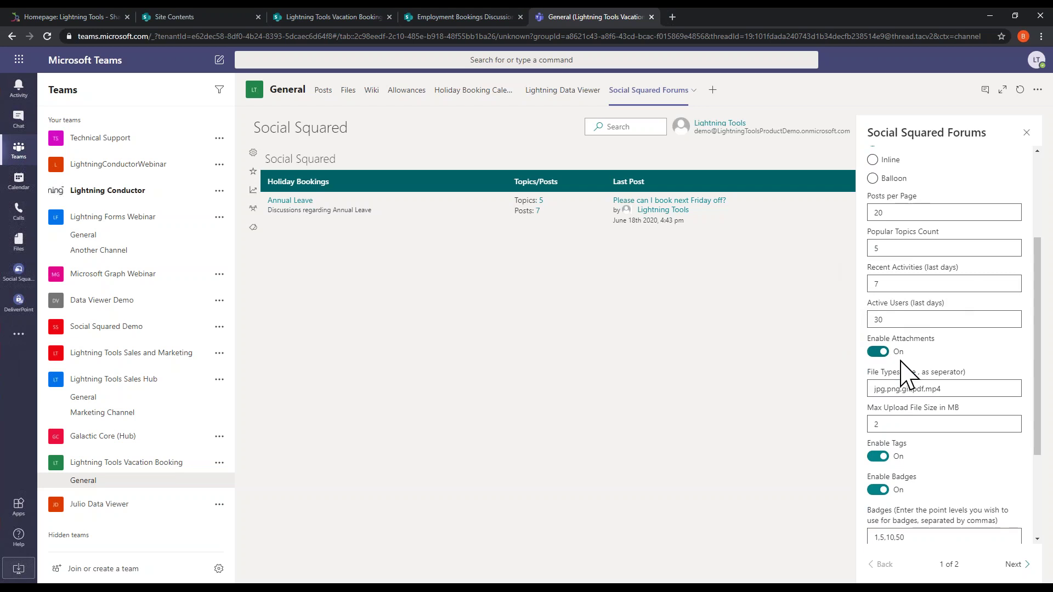
scroll(903, 363, "down", 3)
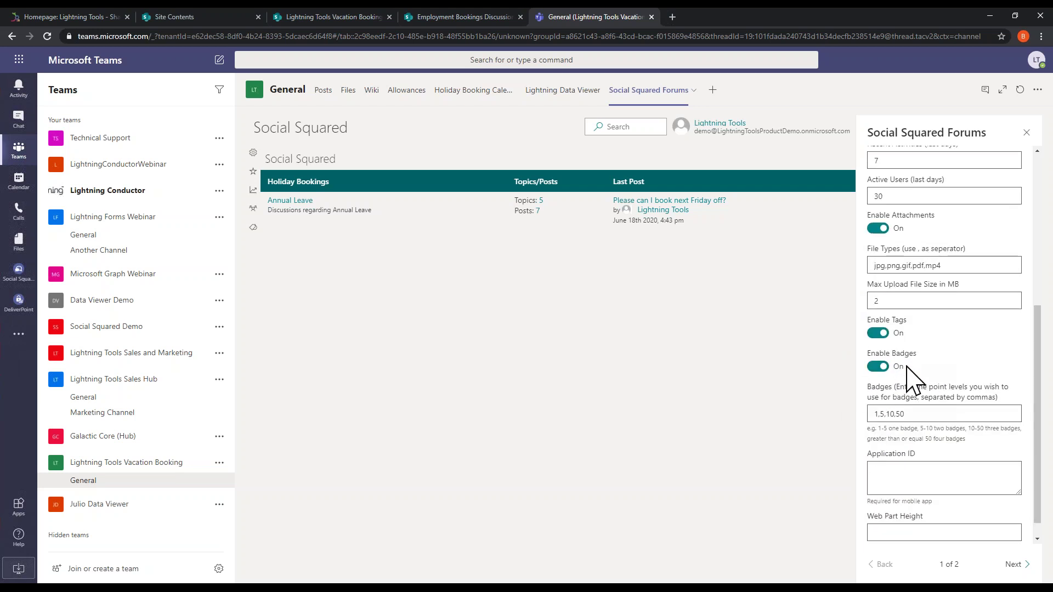
scroll(899, 384, "down", 1)
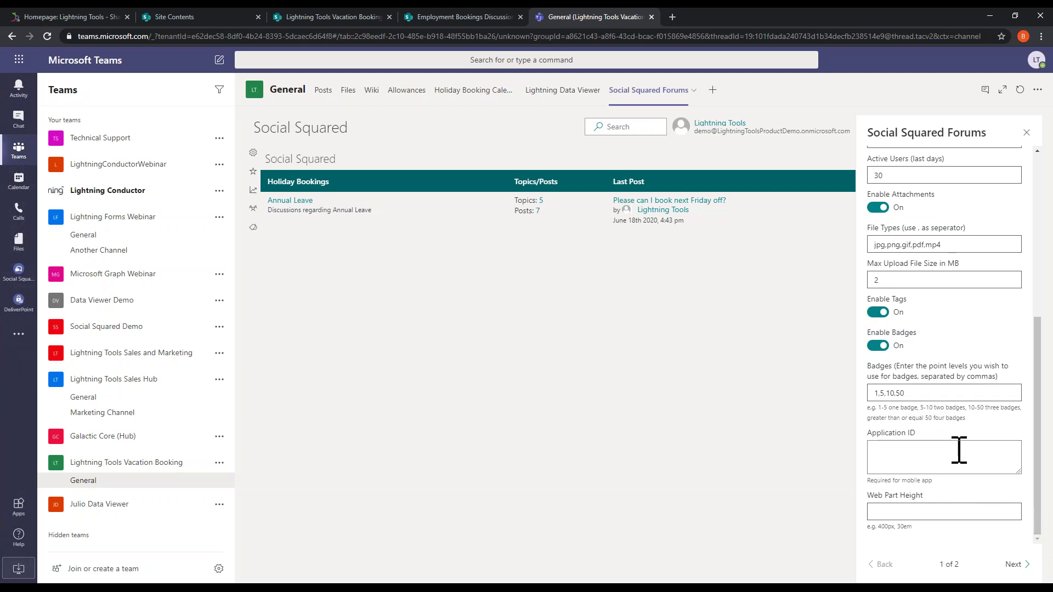
scroll(960, 454, "up", 7)
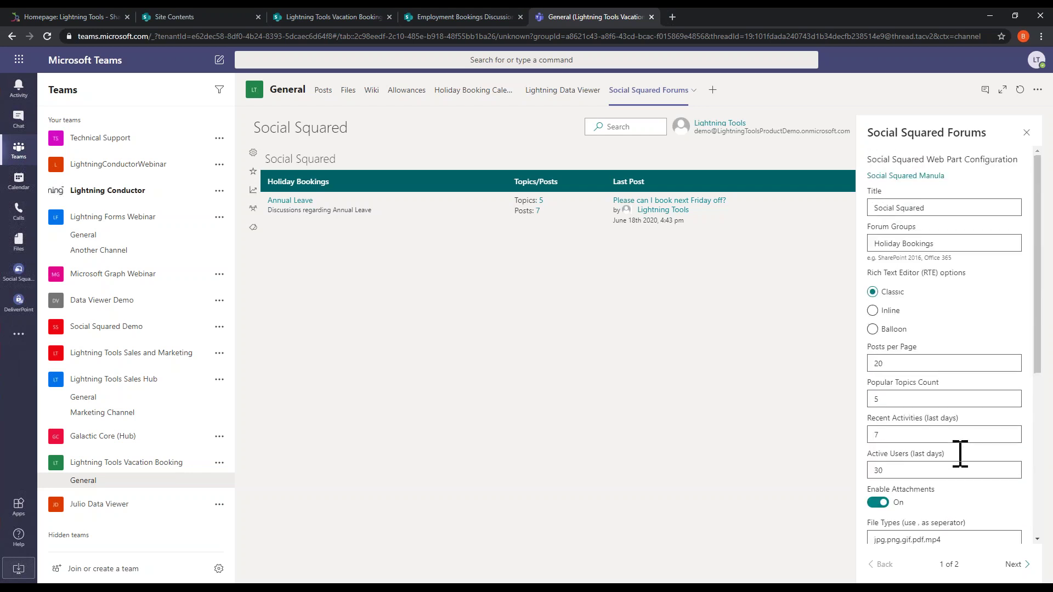
left_click(1027, 133)
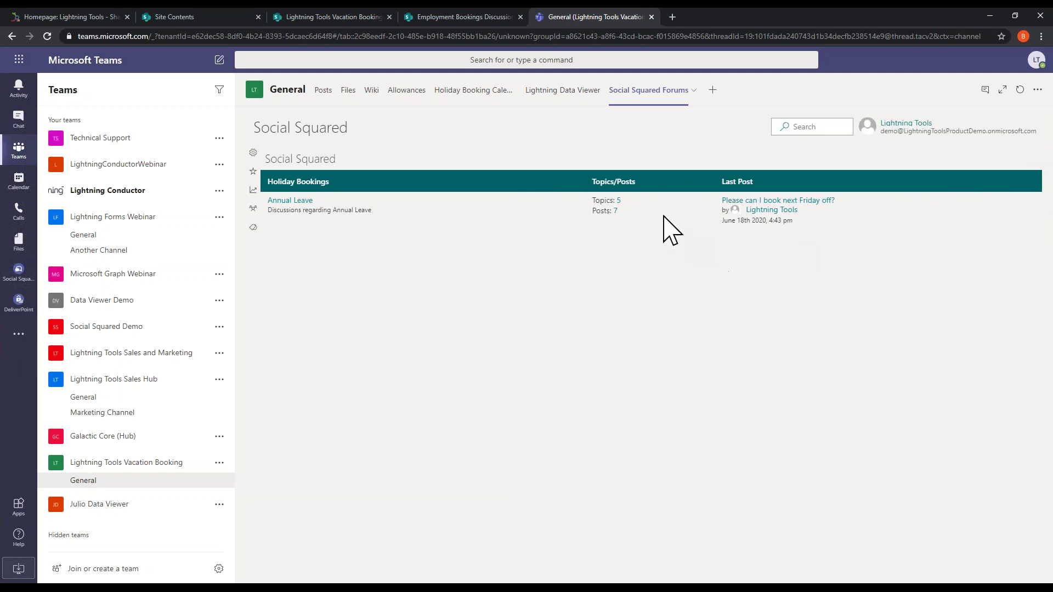
Step: Rename the Social Squared Forums channel tab as "Holiday Discussions"
left_click(692, 93)
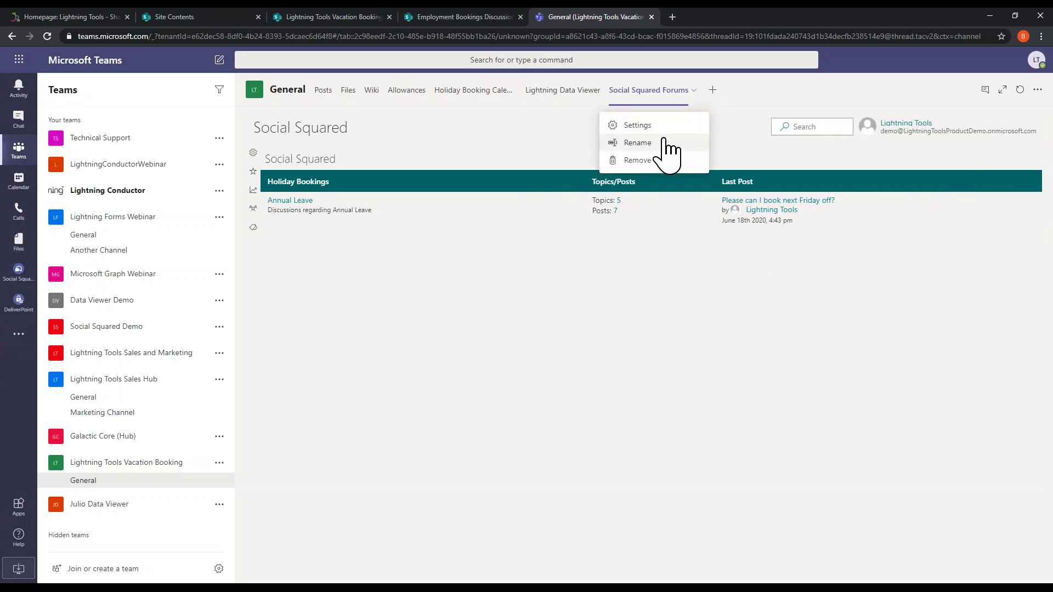
left_click(637, 143)
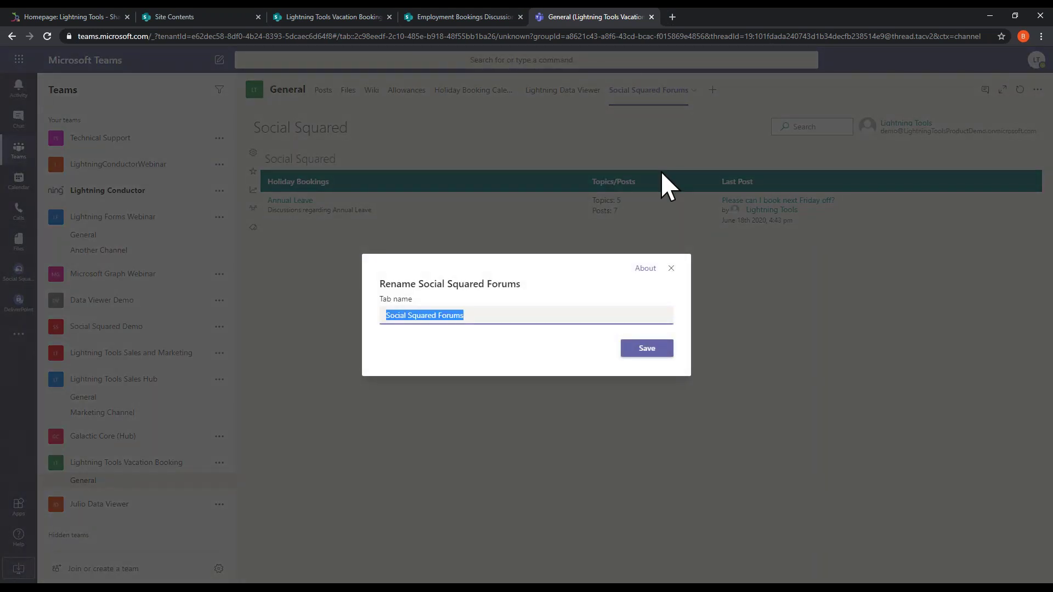
type("Holiday")
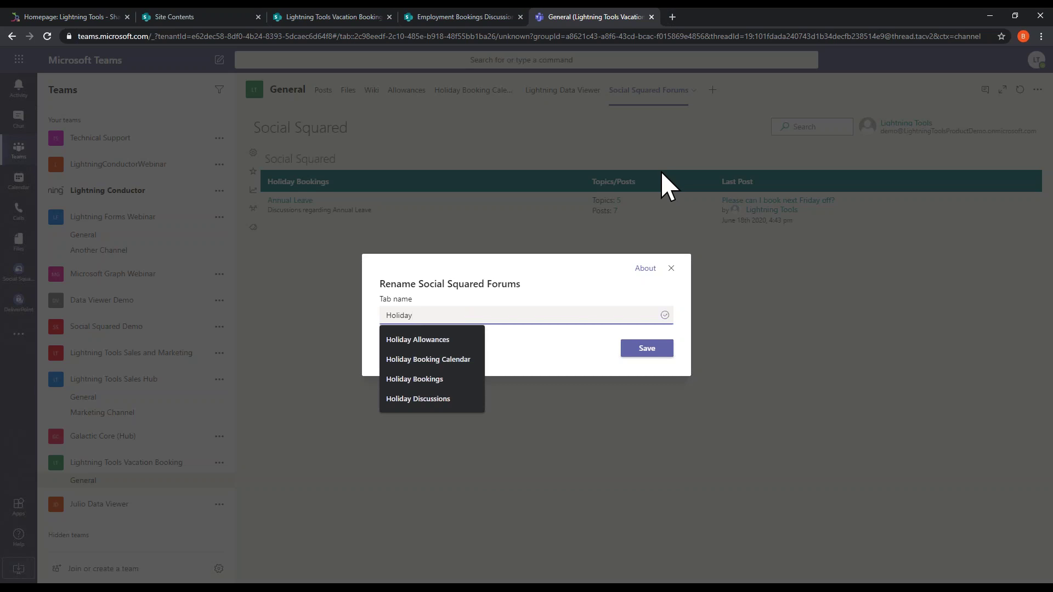
type(" Discussions")
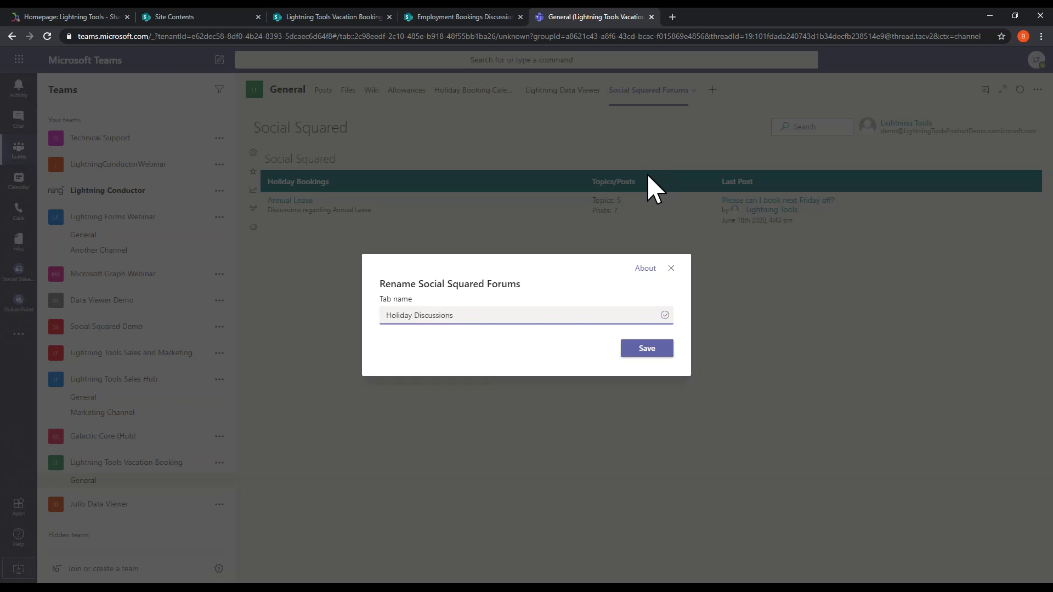
left_click(664, 350)
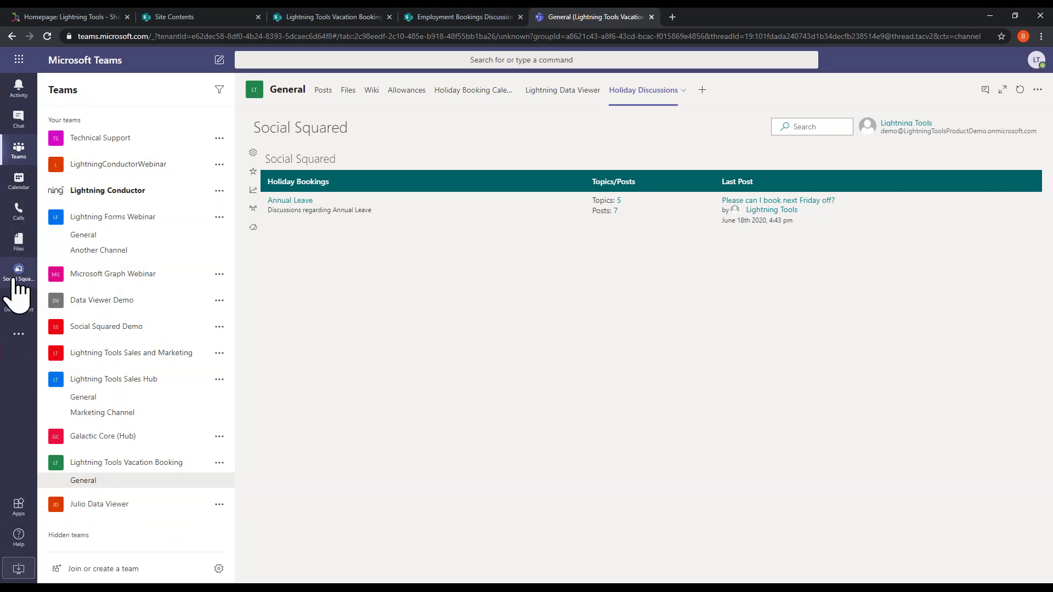
Step: Search the Teams apps for "soci", review the Social Squared Forums app's details and options for adding it, and close them
left_click(18, 341)
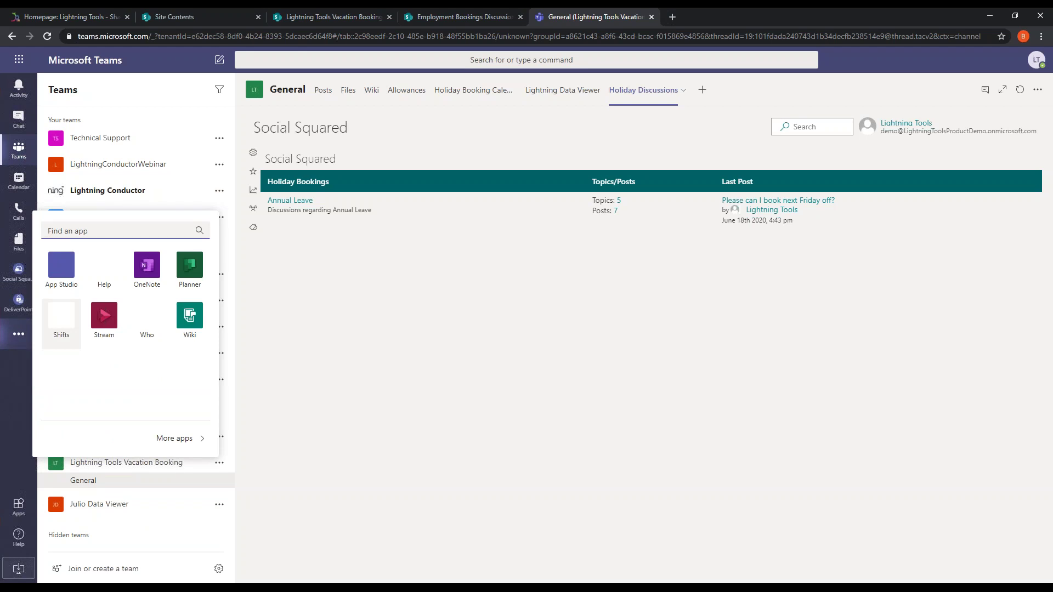
type("soci")
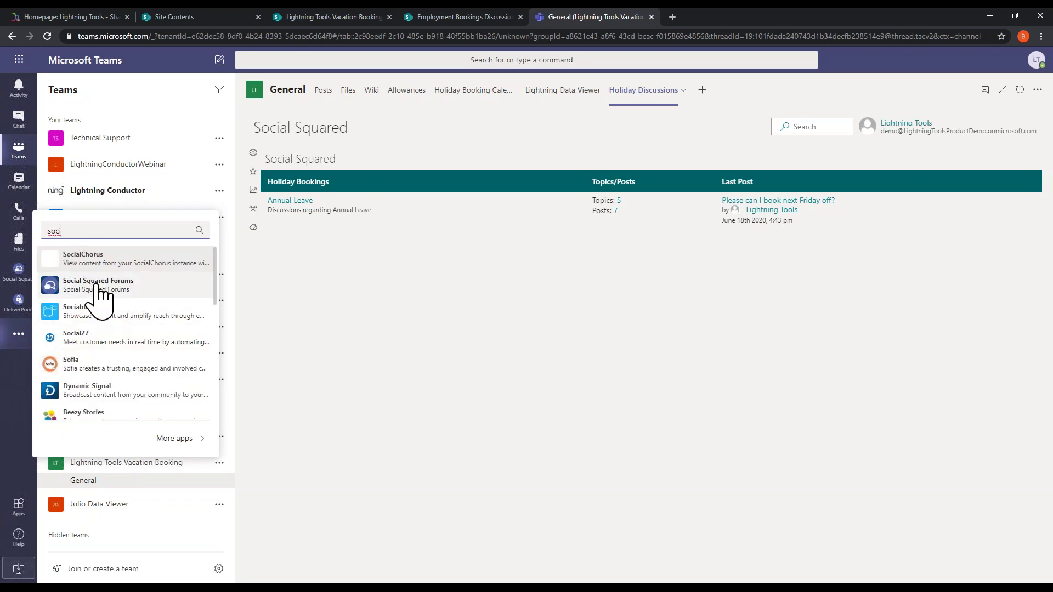
left_click(98, 286)
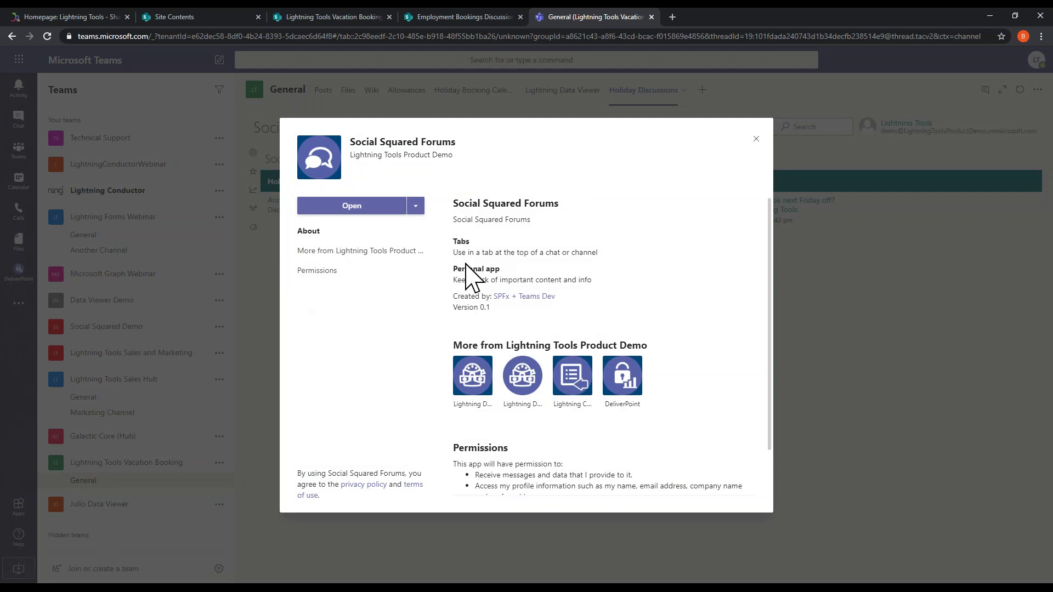
left_click_drag(458, 271, 478, 248)
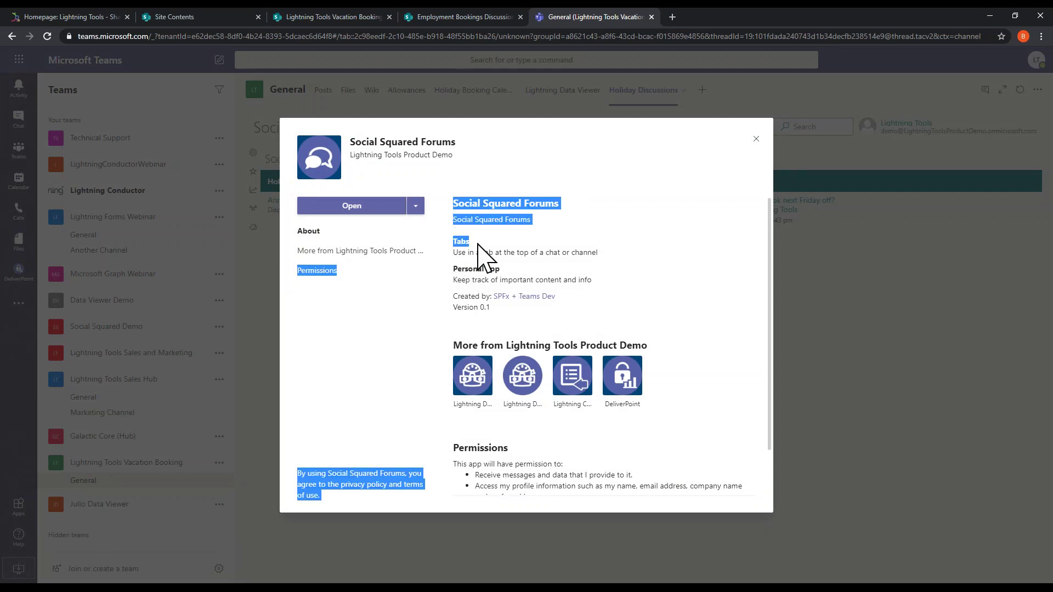
left_click(478, 249)
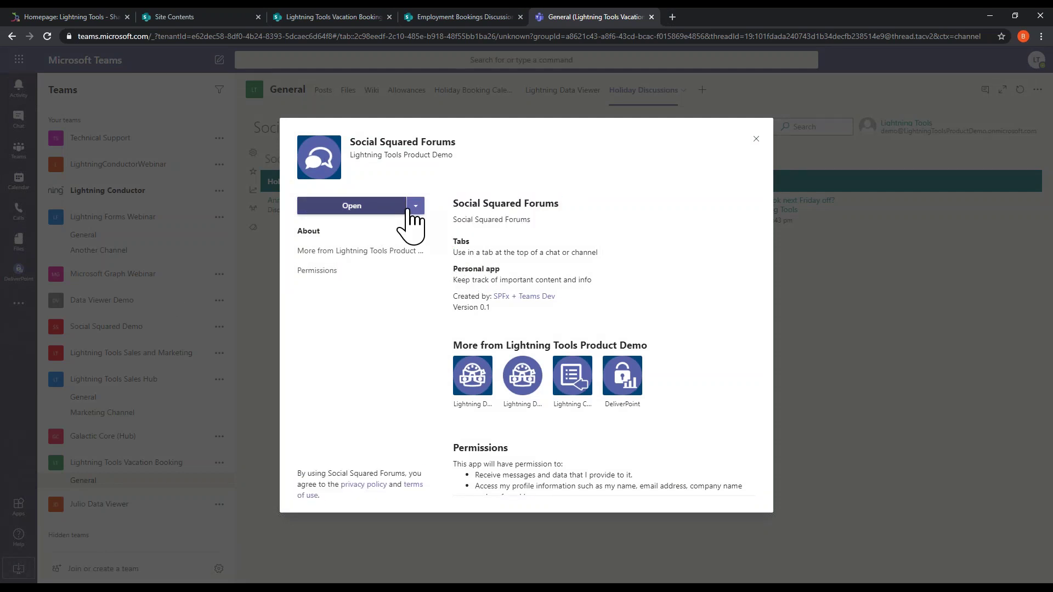
left_click(415, 206)
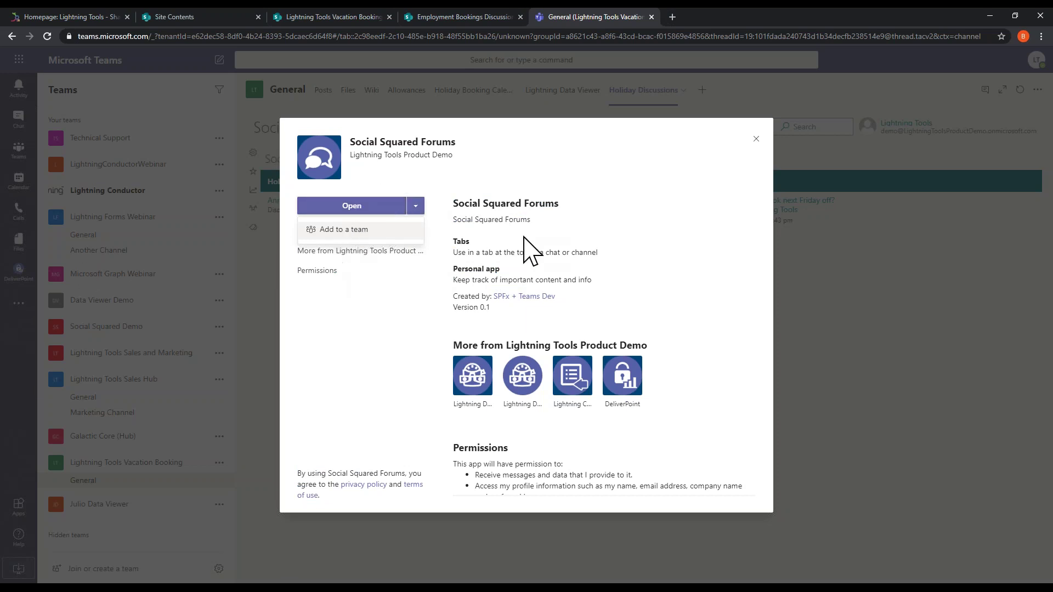
left_click(757, 140)
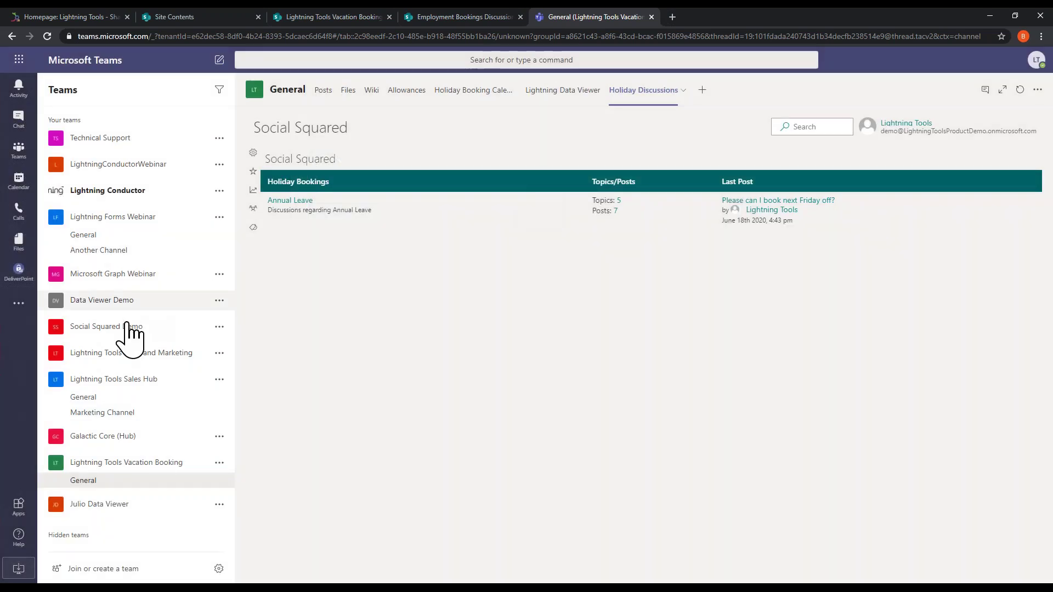
Step: Open Social Squared Forums as a personal app outside the team
left_click(19, 306)
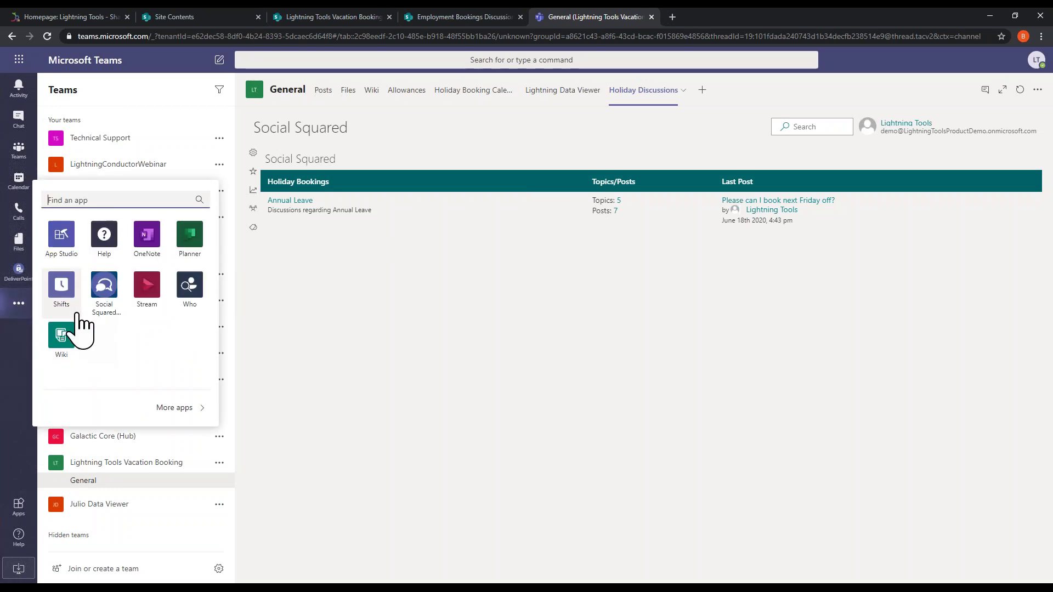
left_click(107, 293)
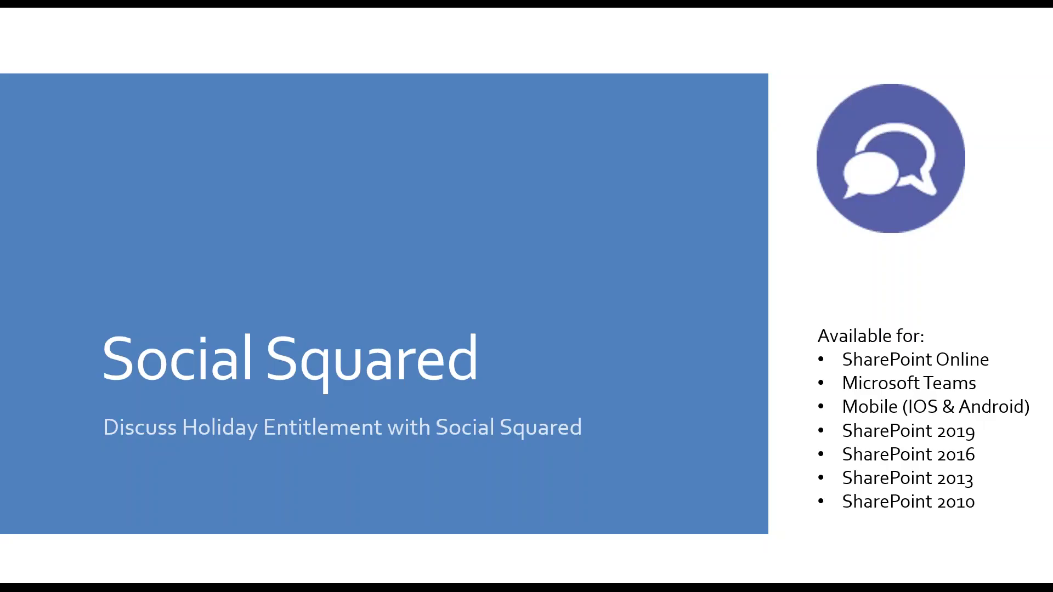
left_click(594, 431)
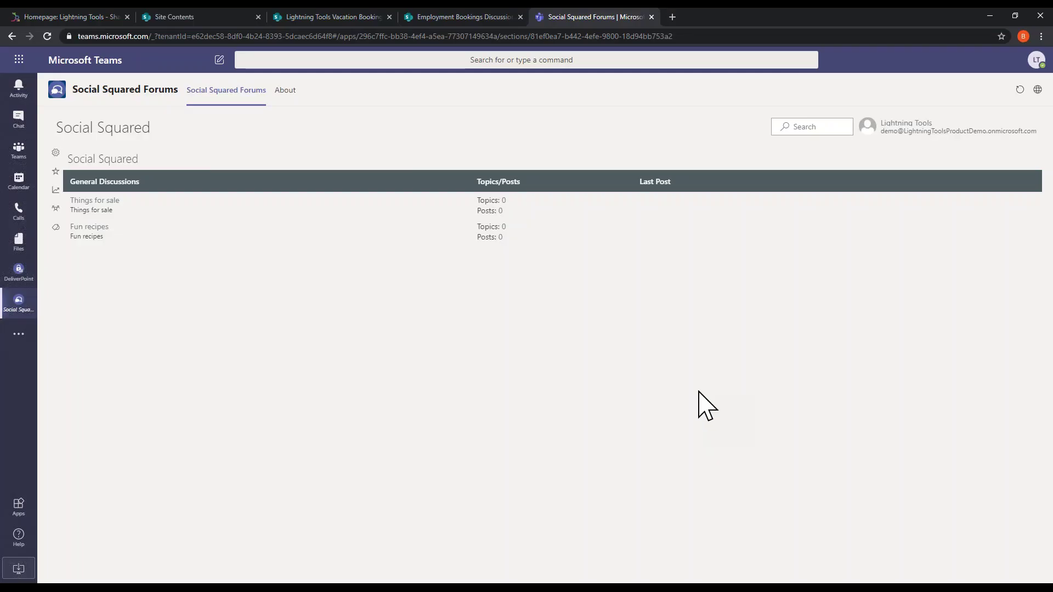
Step: Run the Discover Permissions report from the Holiday Booking list's site, expand the group memberships of both demo users, and close the report
left_click(309, 17)
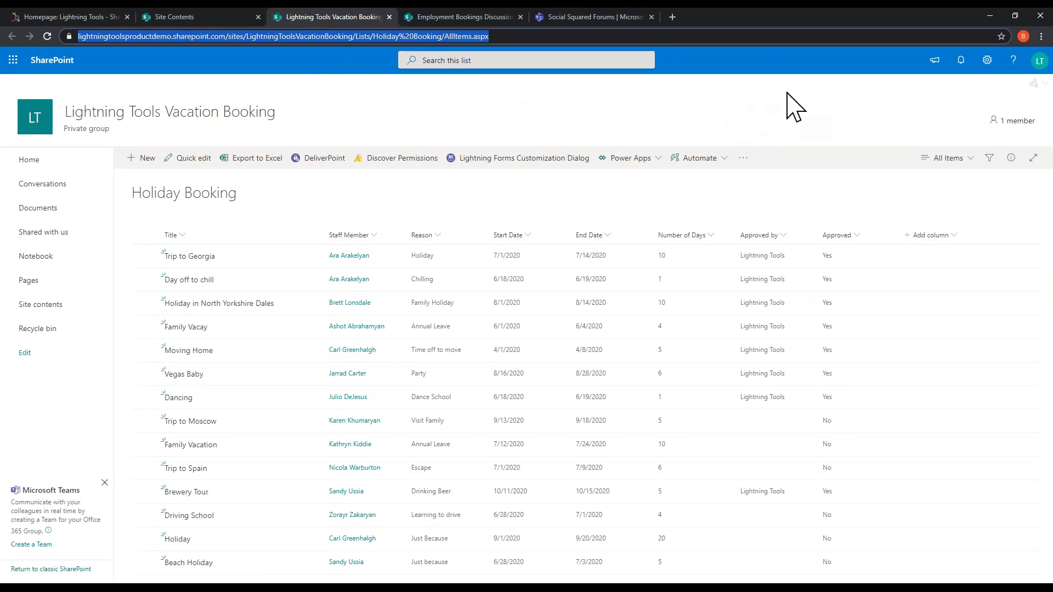
left_click(1037, 84)
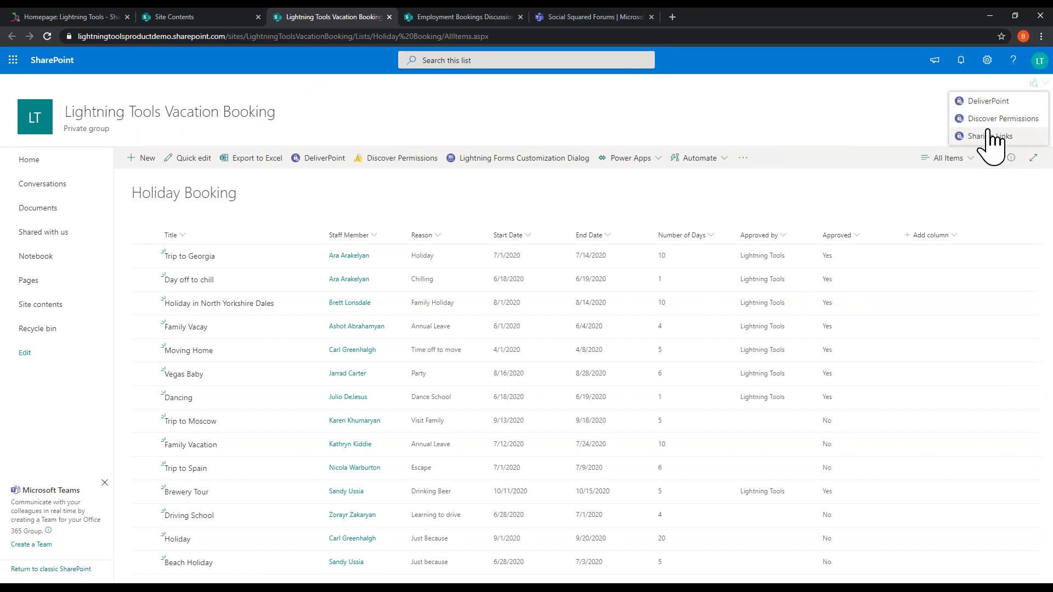
left_click(987, 119)
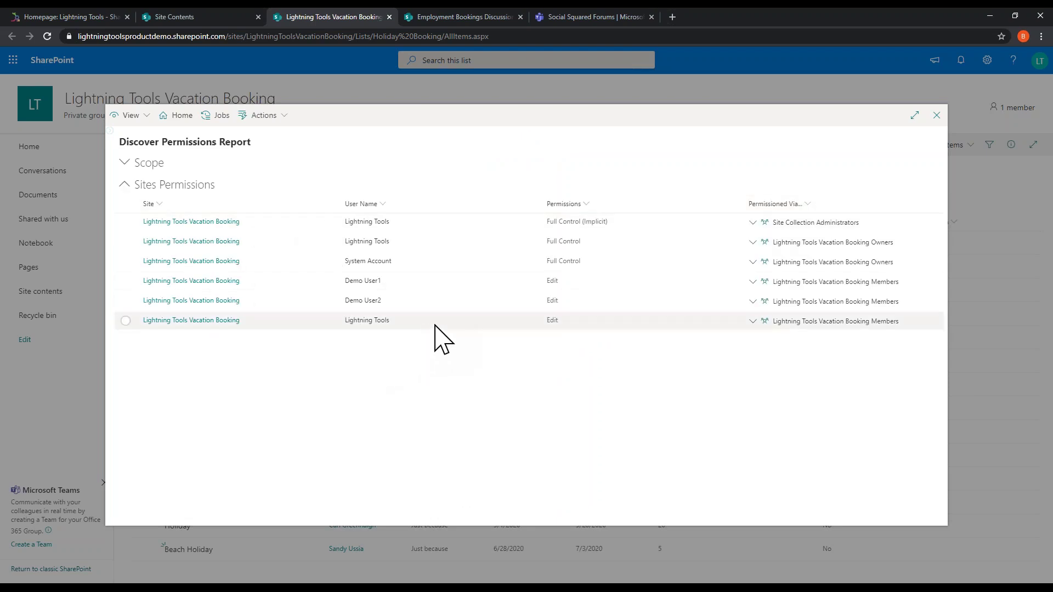
left_click(753, 301)
left_click(753, 281)
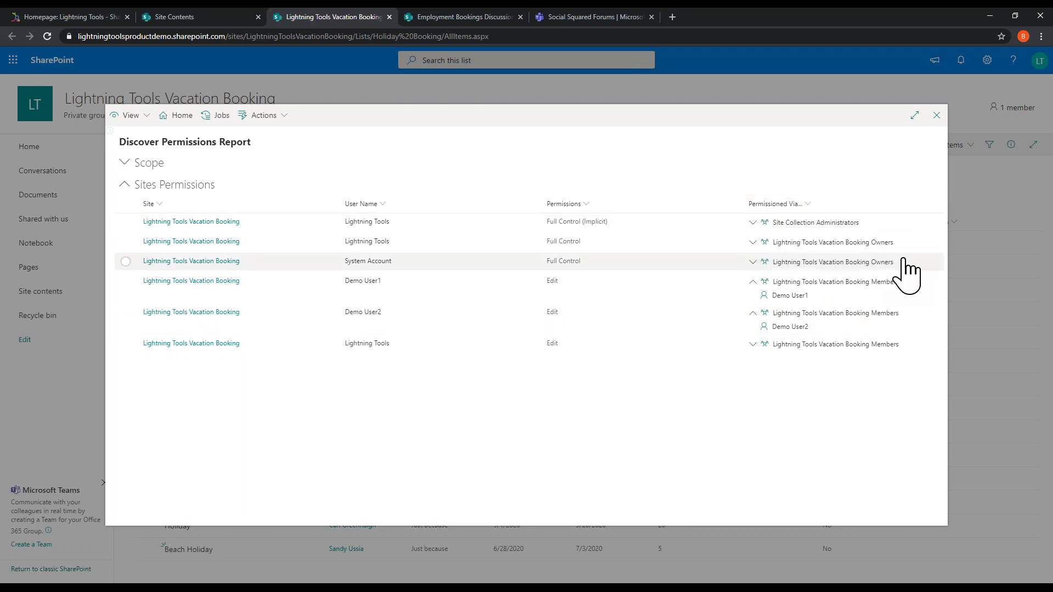
left_click(935, 116)
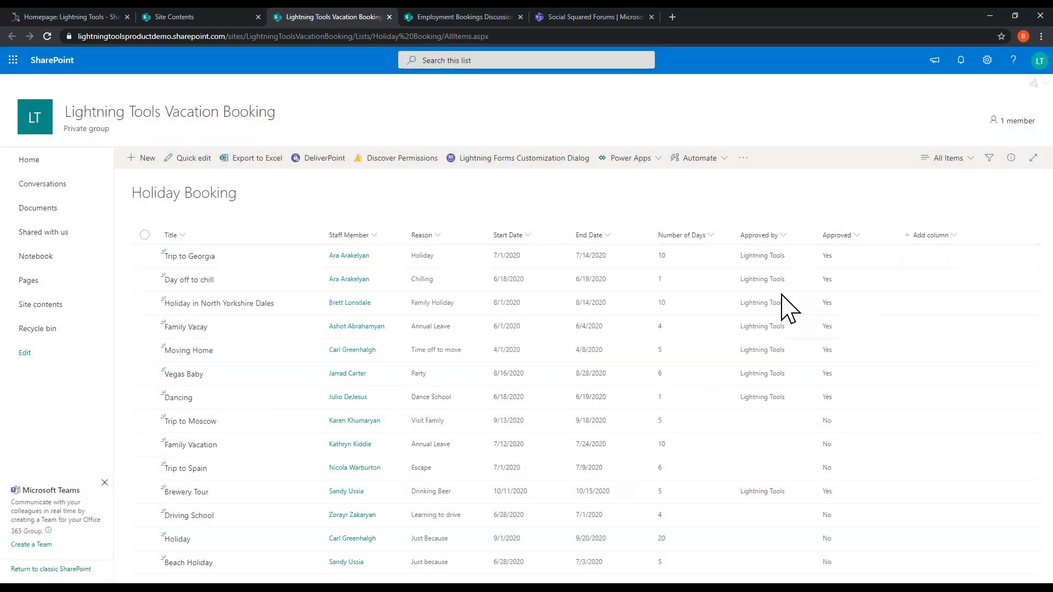
Step: Switch to the demo user's Incognito window, open the Lightning Tools Vacation Booking home page, and dismiss the Microsoft Teams tip
mouse_move(200, 583)
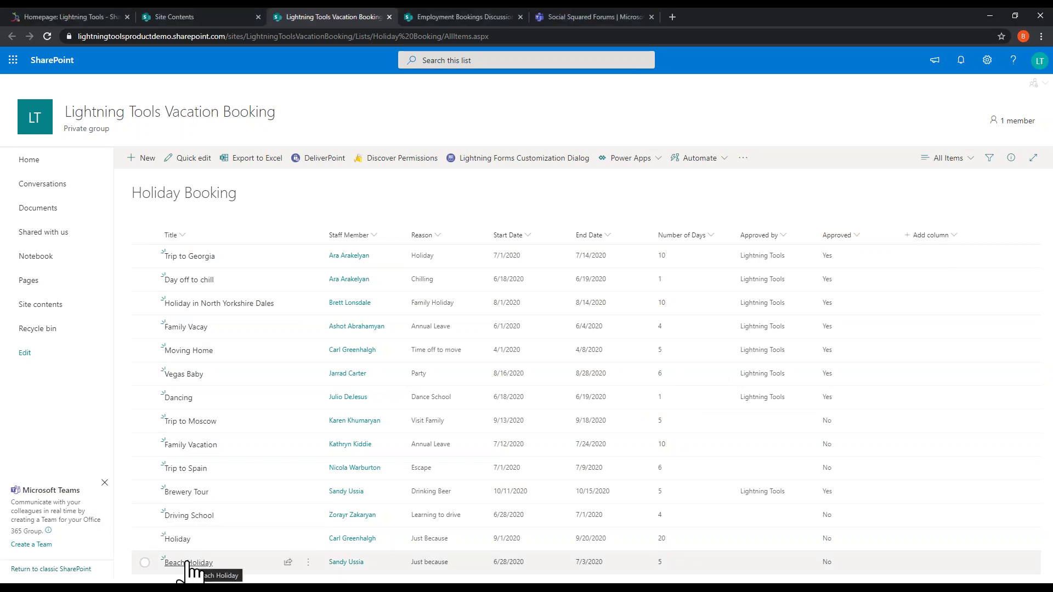
mouse_move(131, 586)
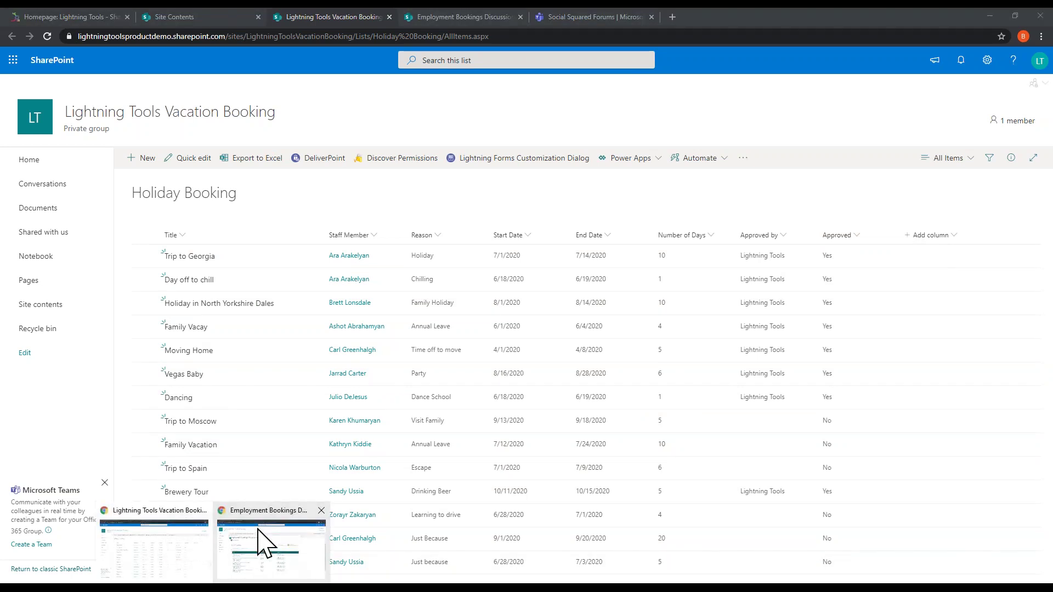
left_click(266, 544)
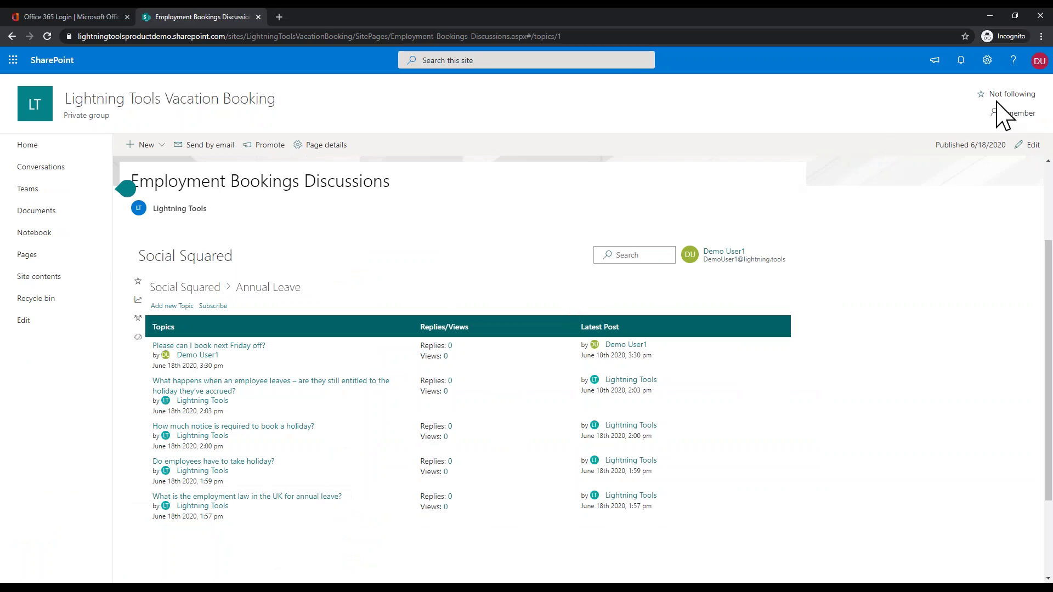
left_click(55, 147)
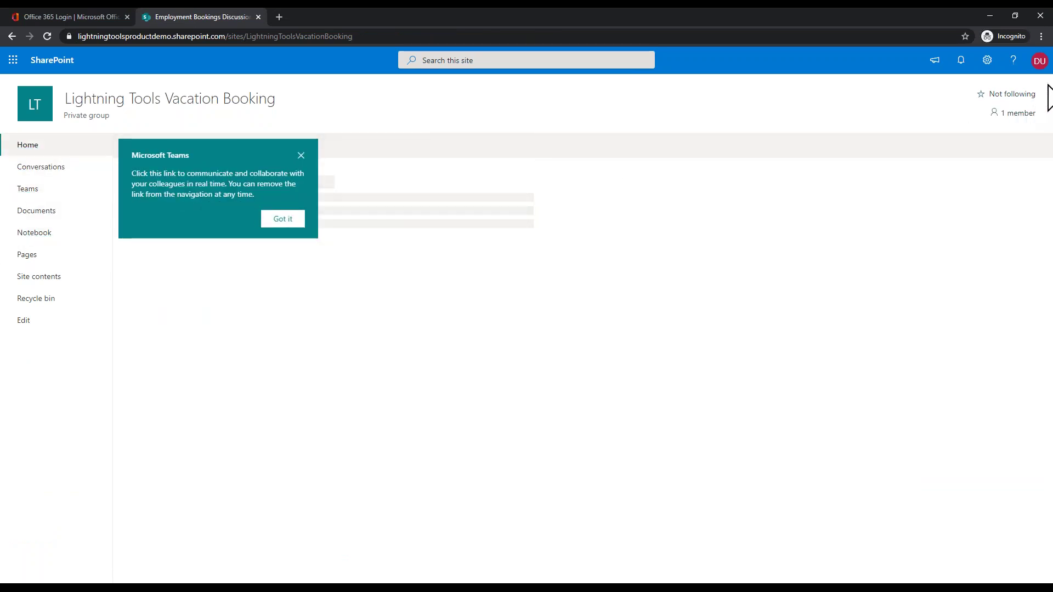
left_click(301, 155)
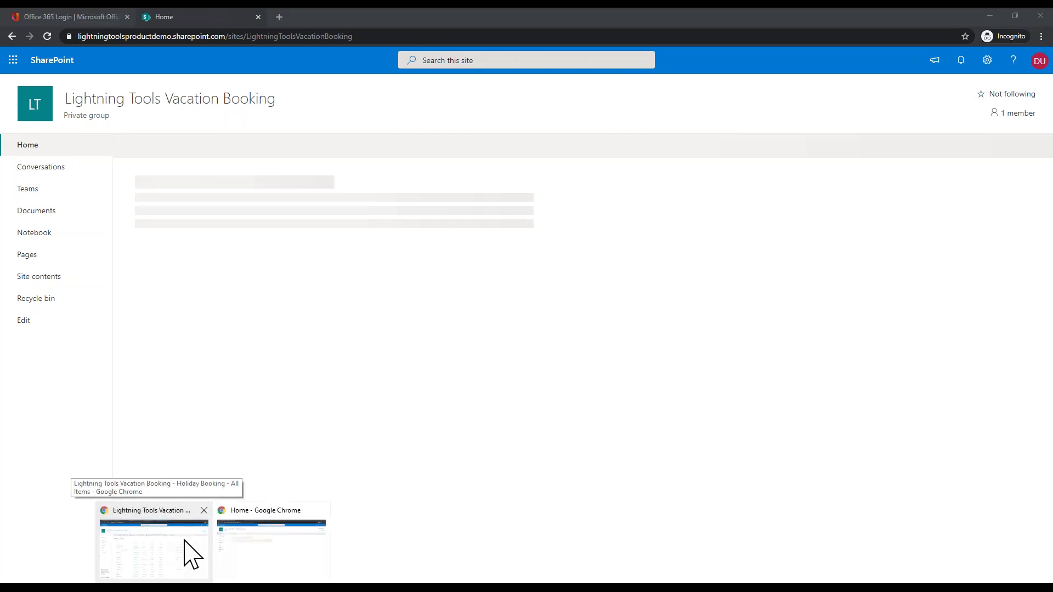
Step: Return to Microsoft Teams in the main browser window and try to load the DeliverPoint app, refreshing its page
left_click(187, 556)
left_click(558, 18)
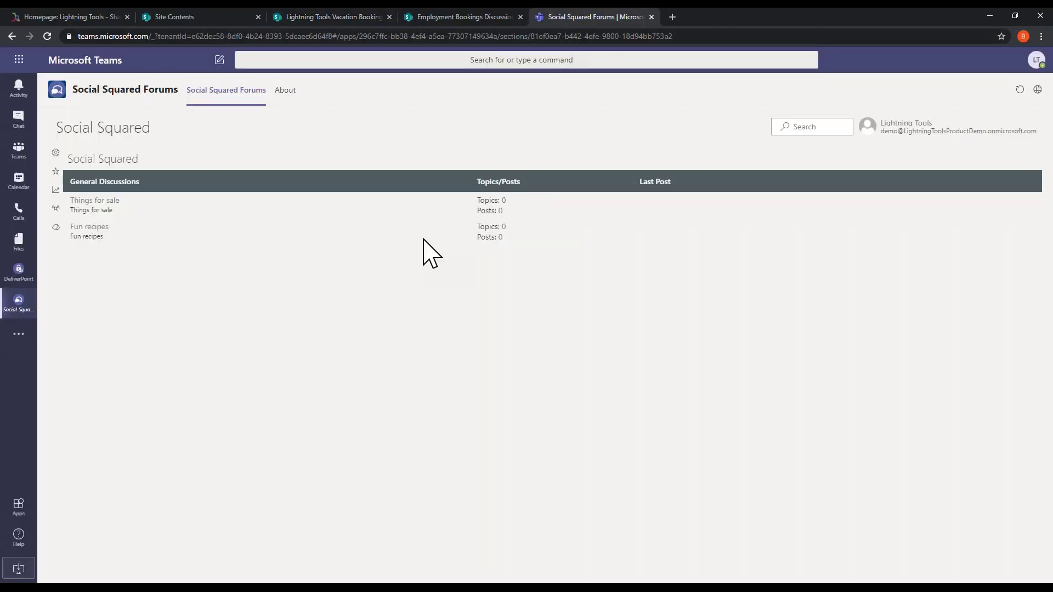
left_click(18, 274)
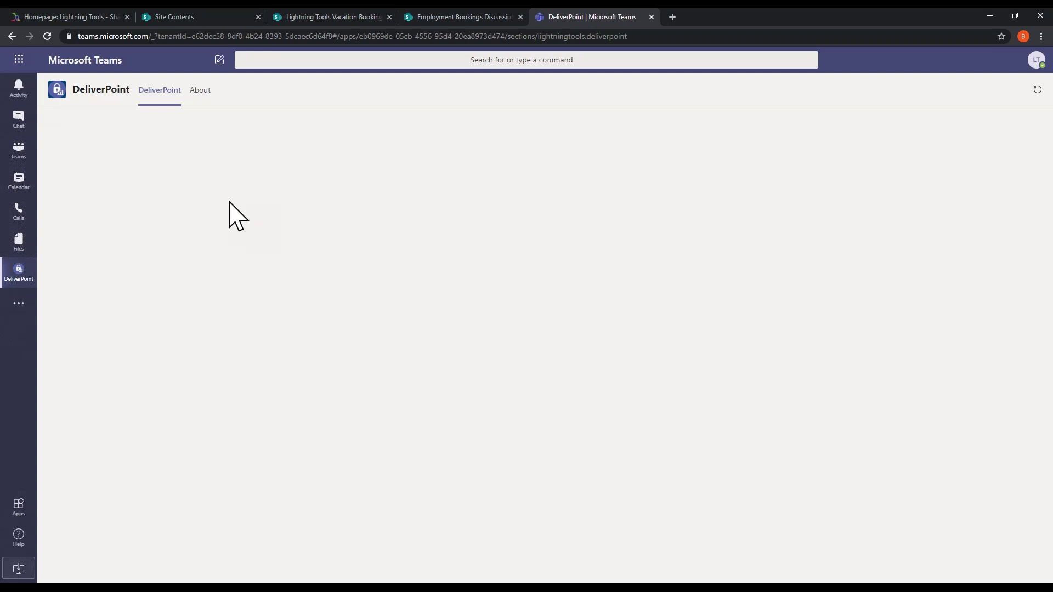
left_click(1036, 89)
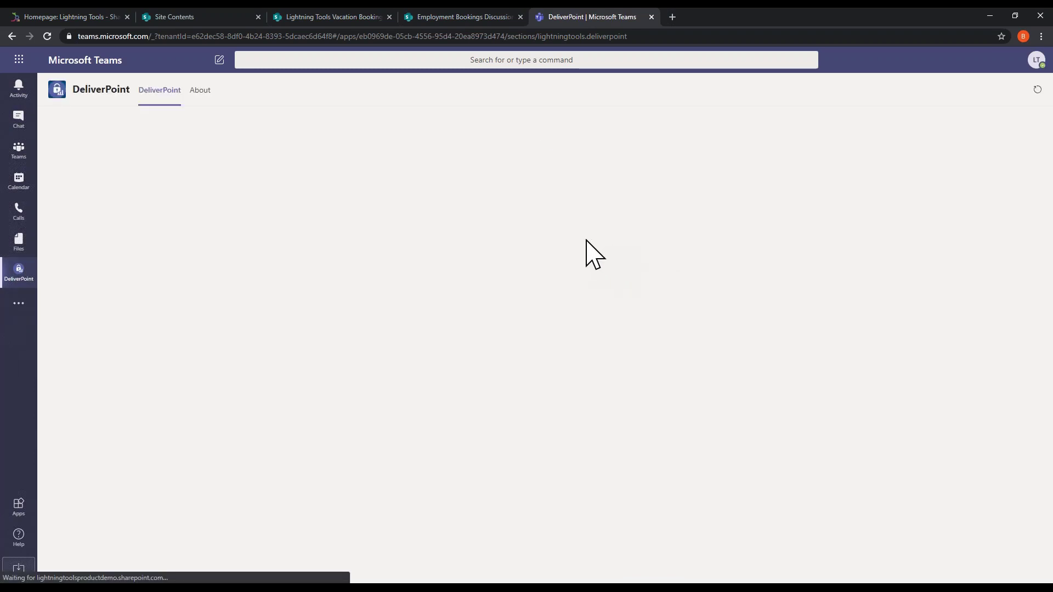
left_click(461, 16)
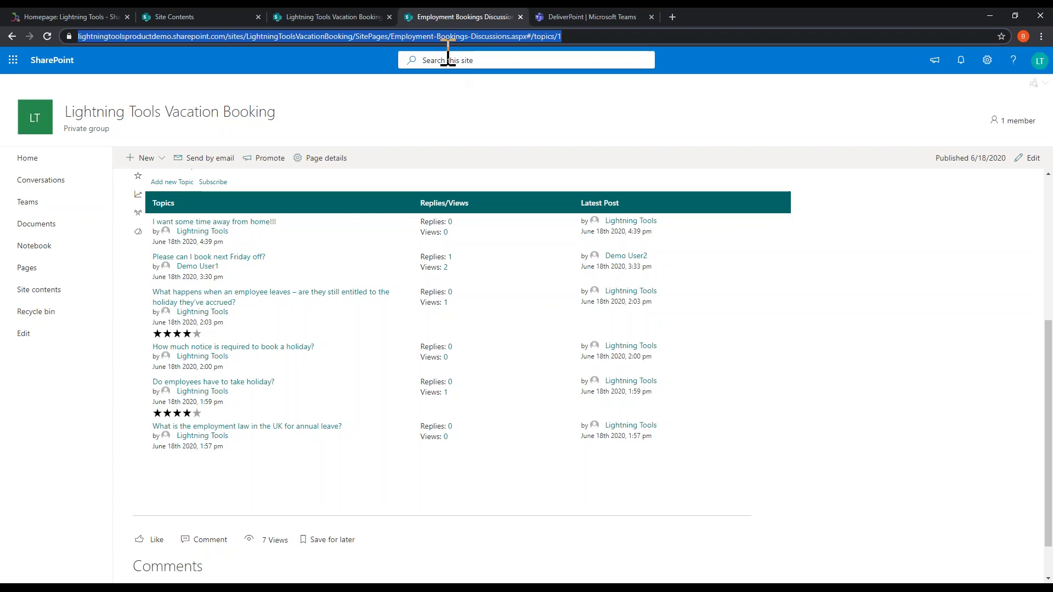
left_click(318, 16)
left_click(430, 17)
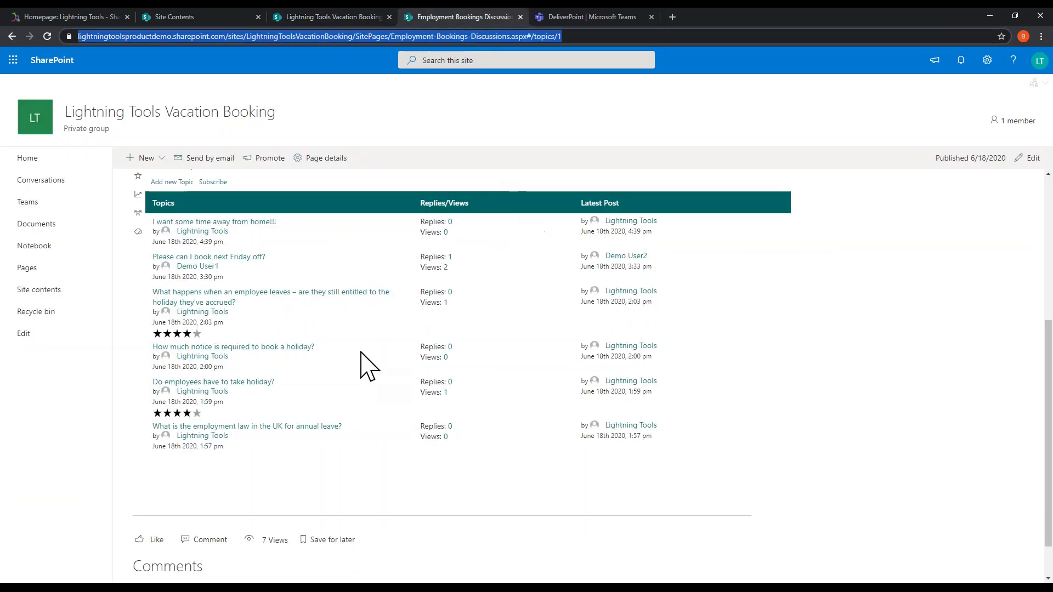
left_click(601, 17)
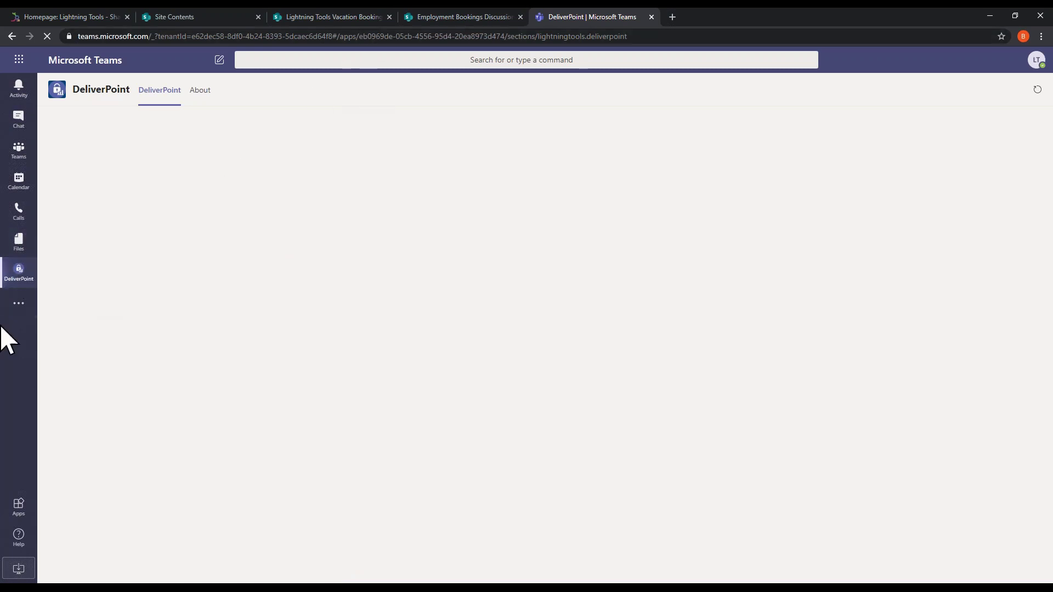
Step: Open DeliverPoint from the Holiday Booking list's SharePoint site and widen its site navigation area
left_click(319, 17)
left_click(1036, 82)
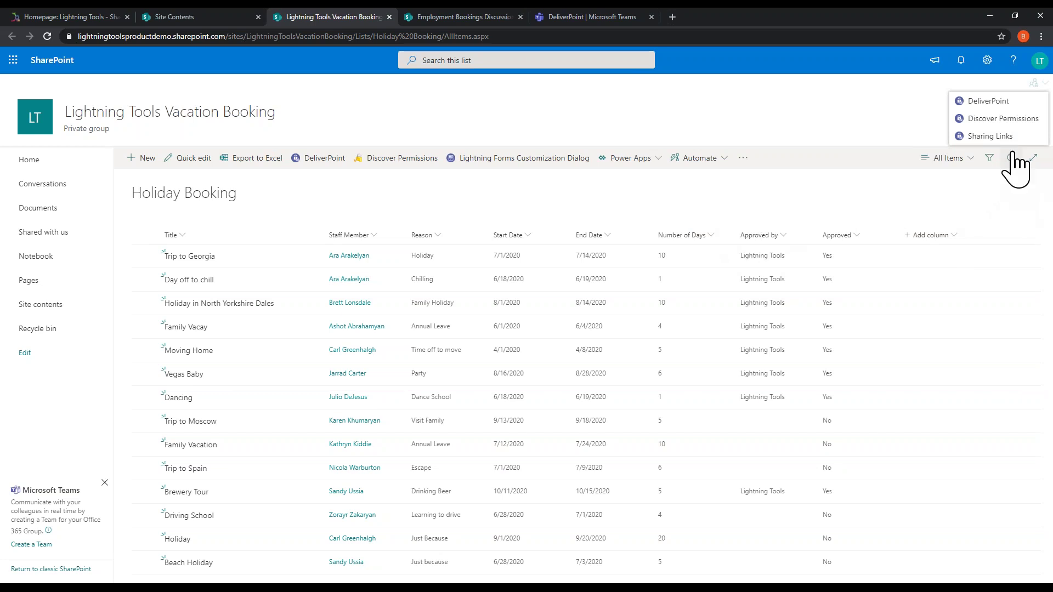
left_click(995, 102)
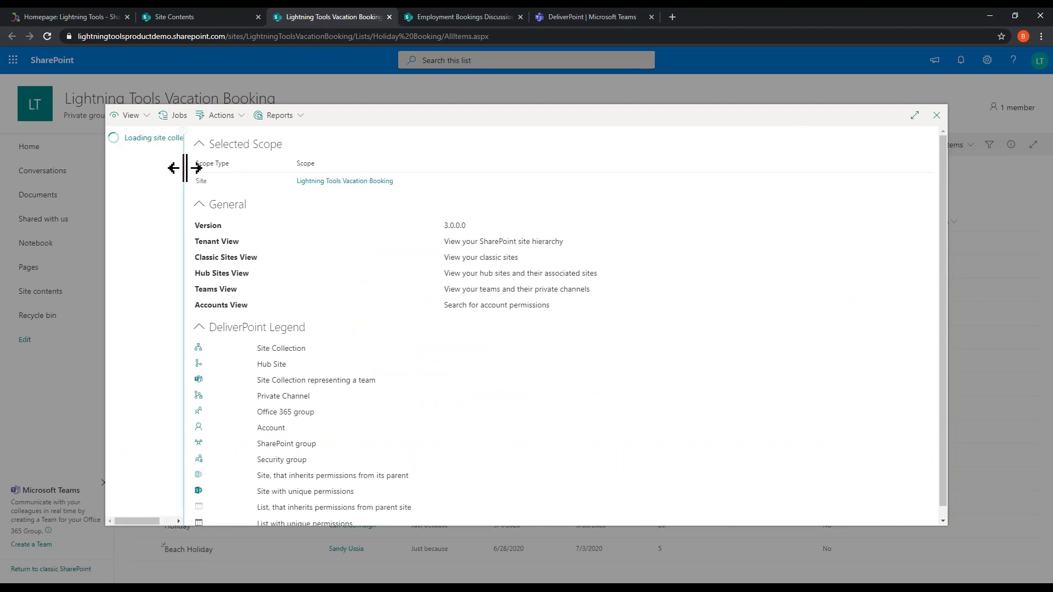
left_click_drag(184, 168, 265, 166)
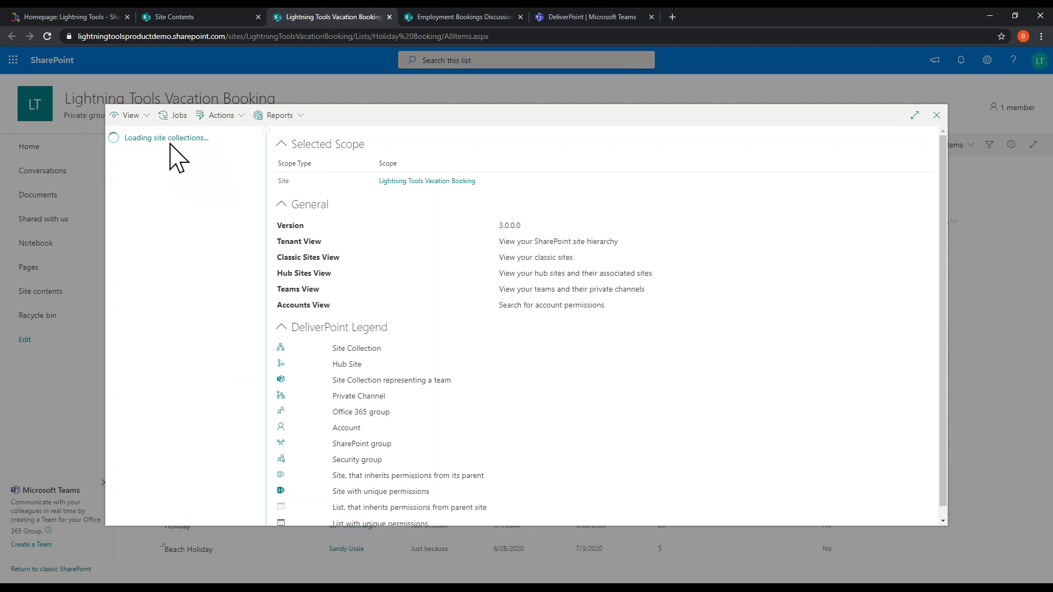
Step: Switch DeliverPoint to Teams View, expand sites/LightningToolsVacationBooking, and look through the listed team sites
left_click(134, 115)
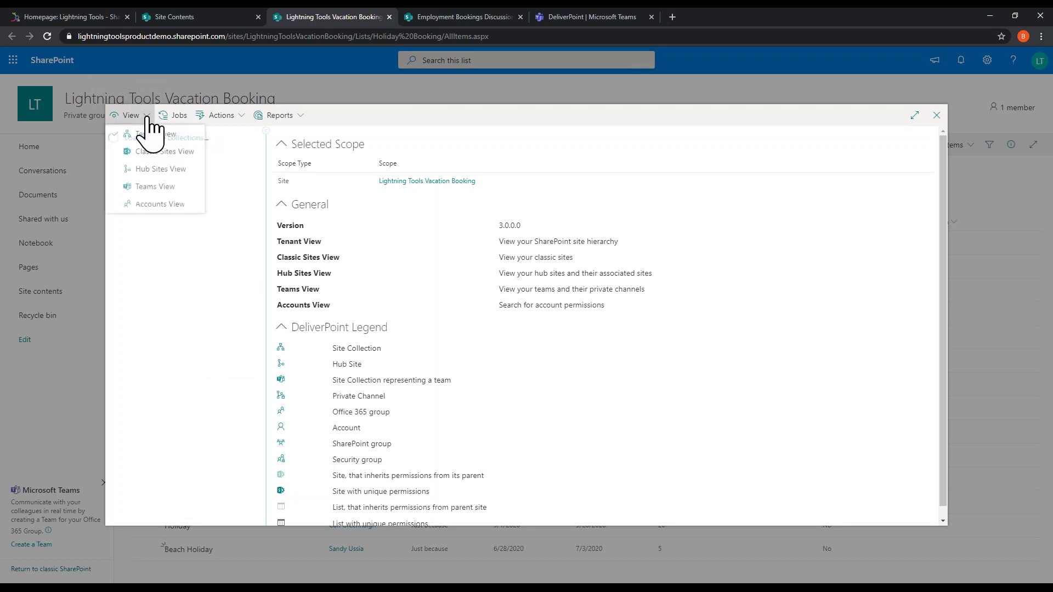
left_click(155, 190)
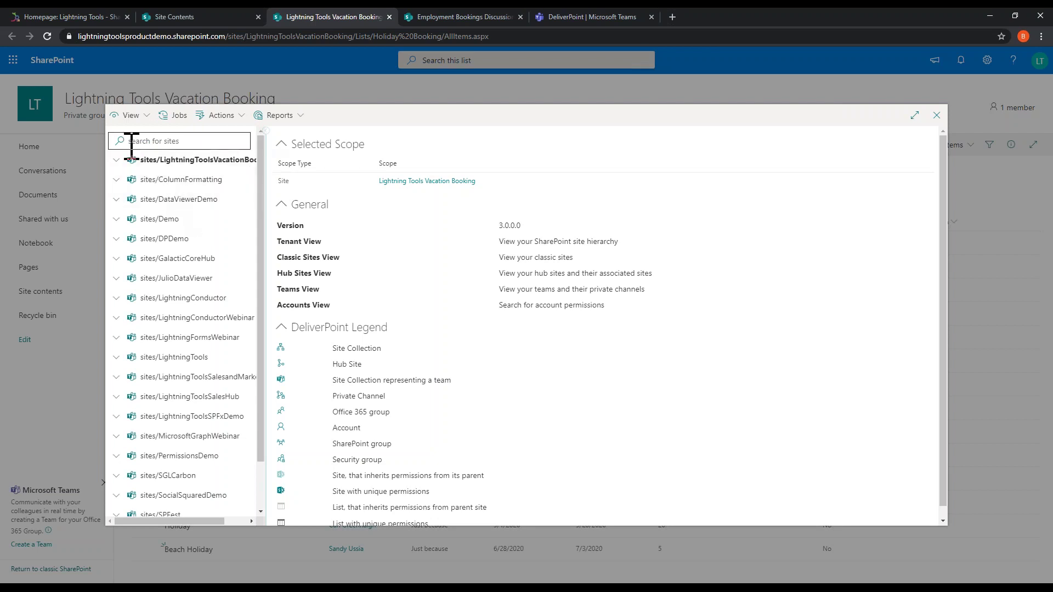
left_click(117, 160)
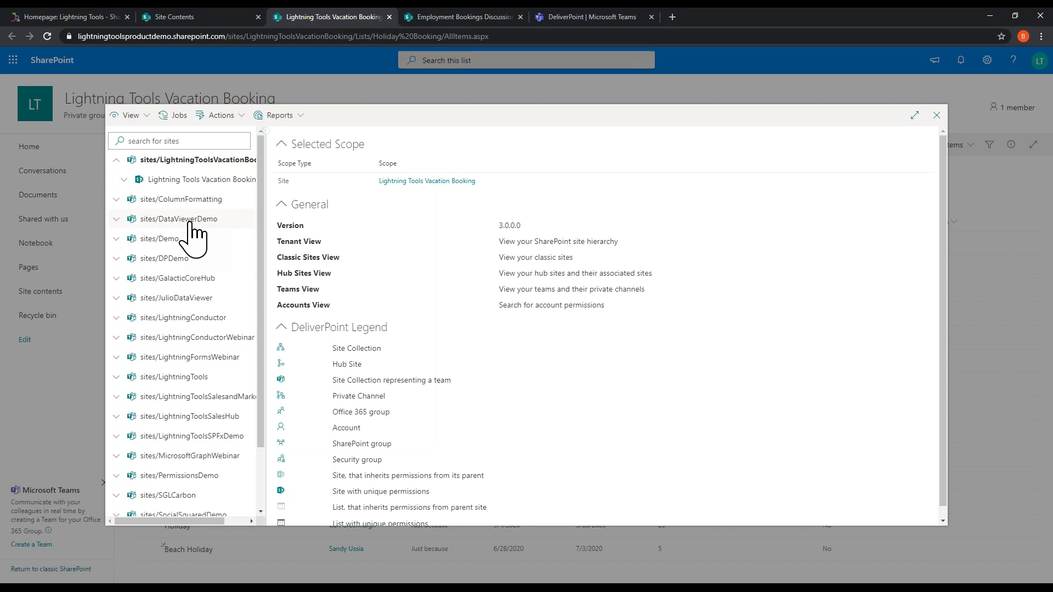
scroll(190, 238, "down", 3)
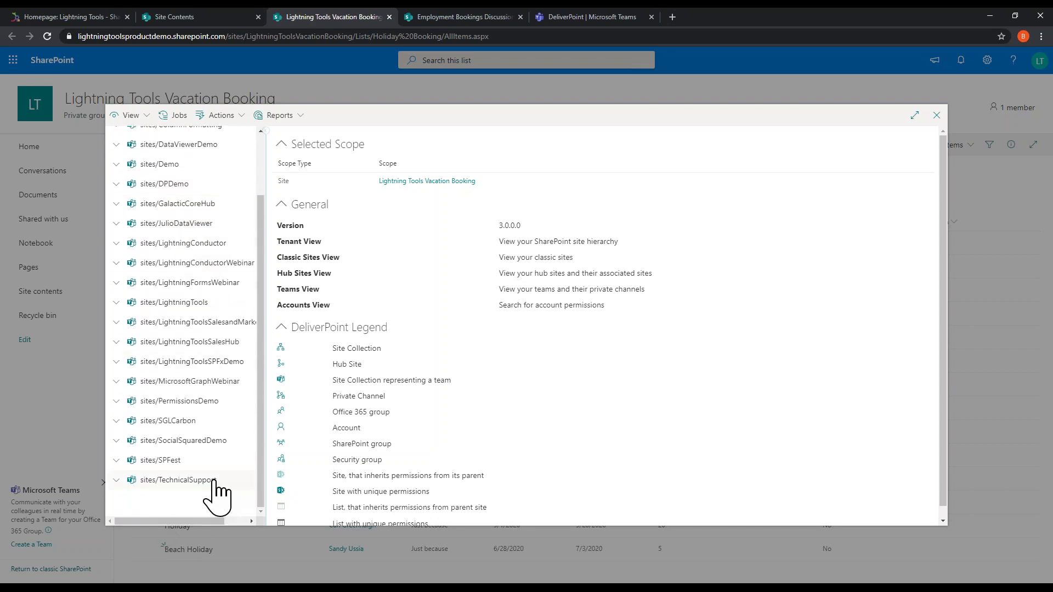
scroll(215, 485, "up", 3)
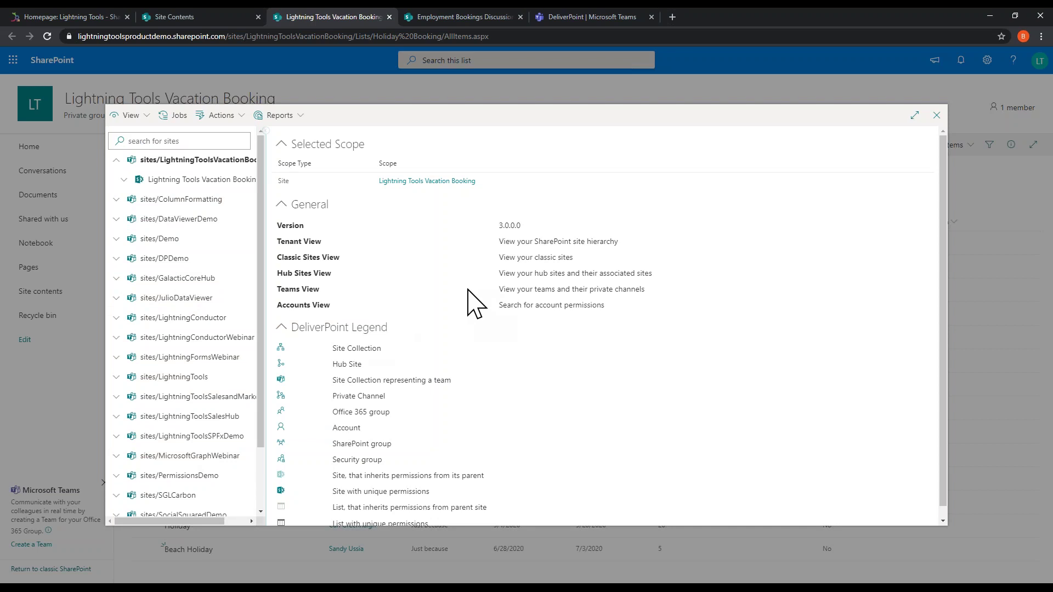
Step: Return to DeliverPoint in Microsoft Teams, widen its site navigation area, and check which view is active
left_click(591, 17)
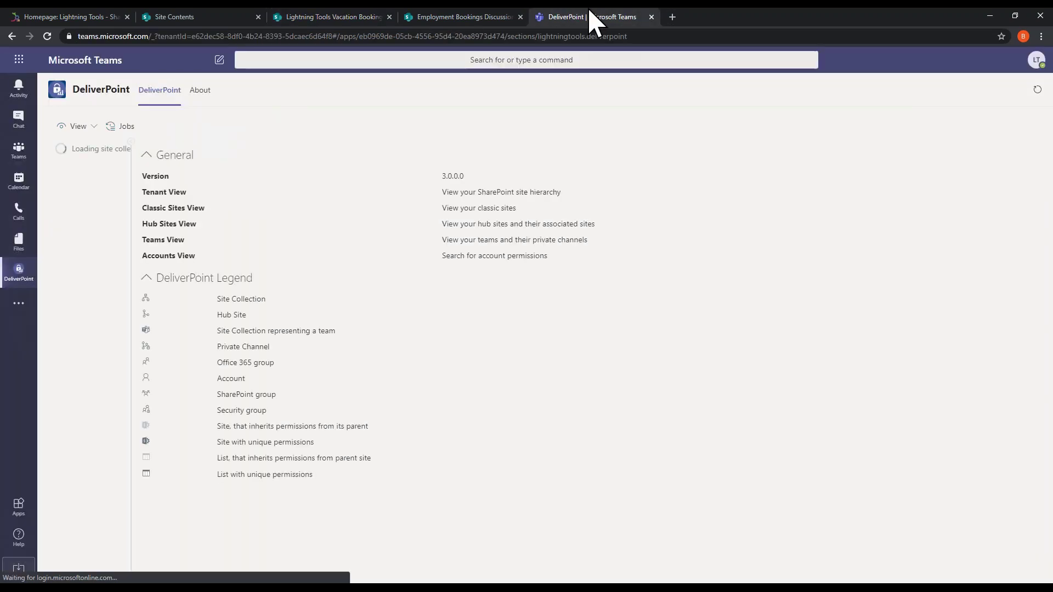
left_click_drag(130, 165, 234, 169)
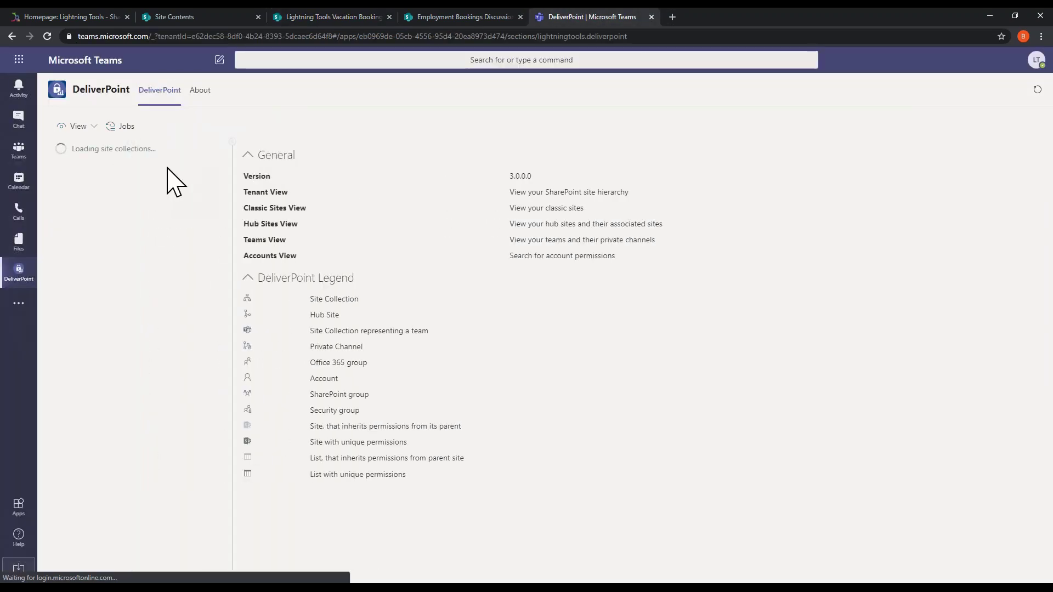
left_click(90, 128)
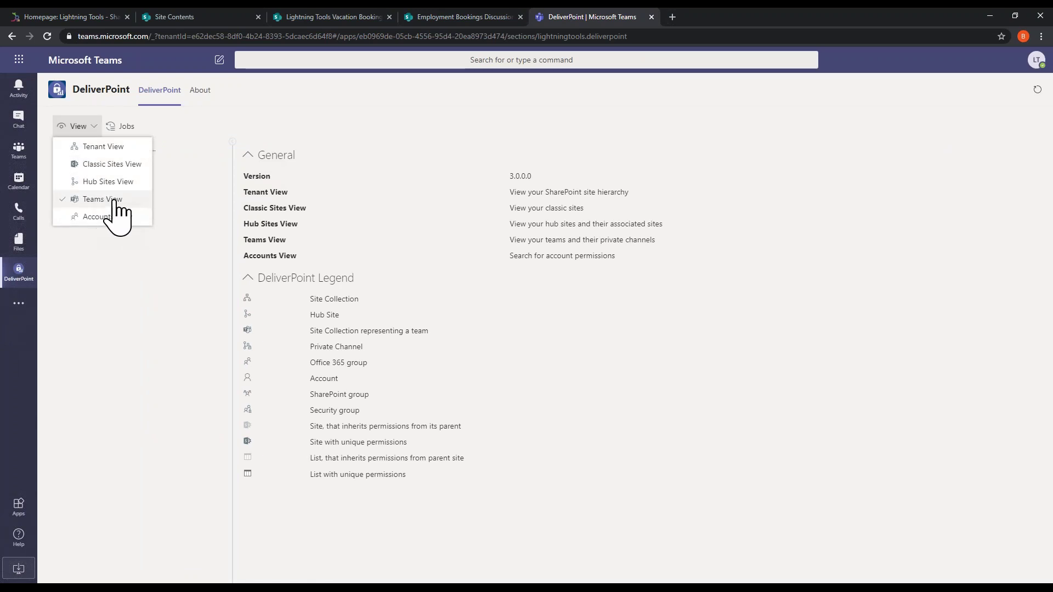
left_click(370, 273)
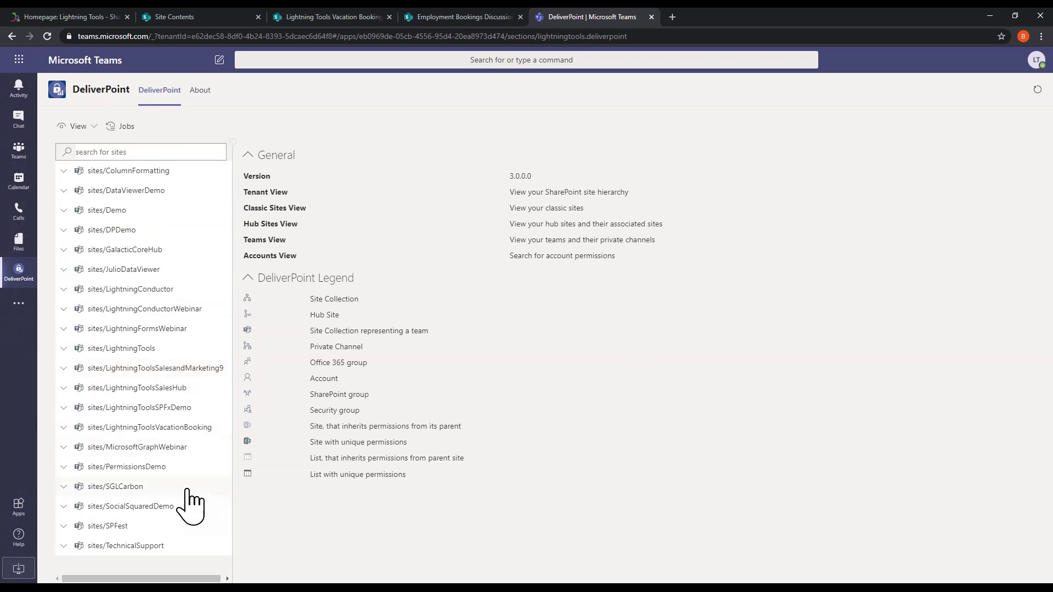
Step: Run the Discover Permissions report for the sites/LightningToolsVacationBooking team
left_click(161, 432)
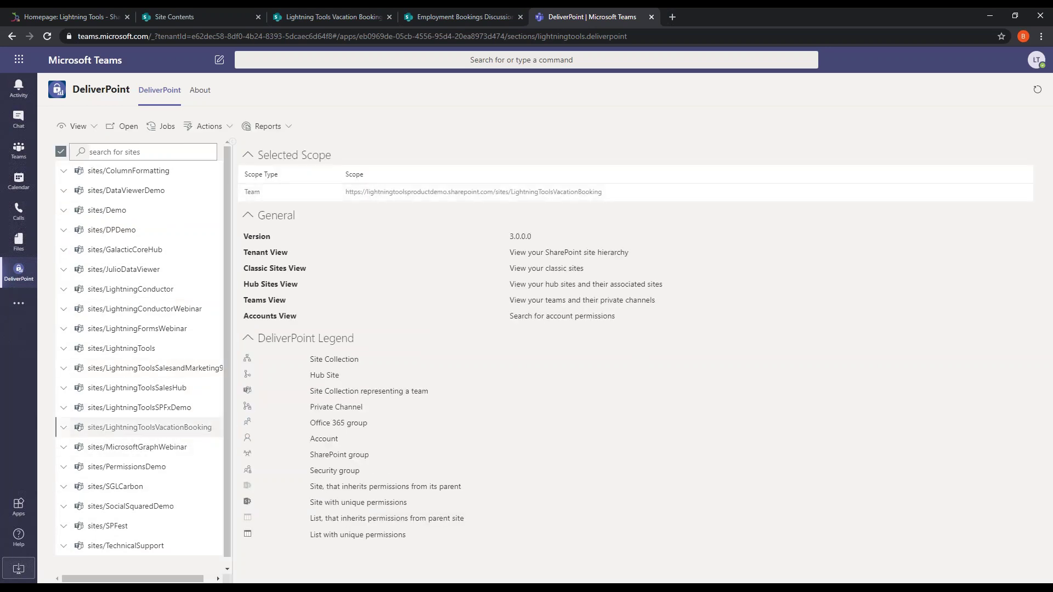
left_click(291, 128)
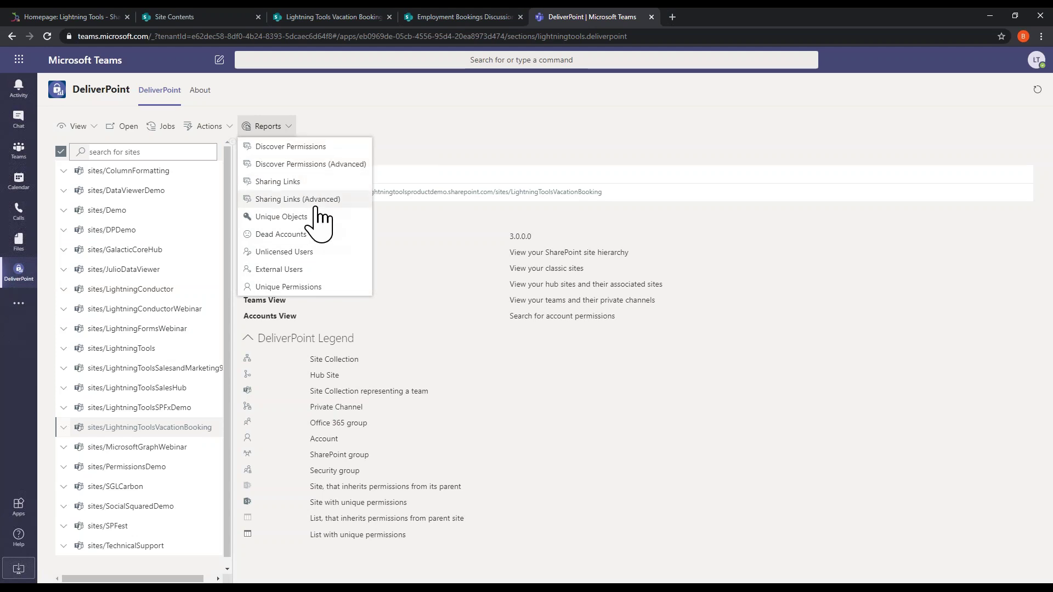
left_click(308, 147)
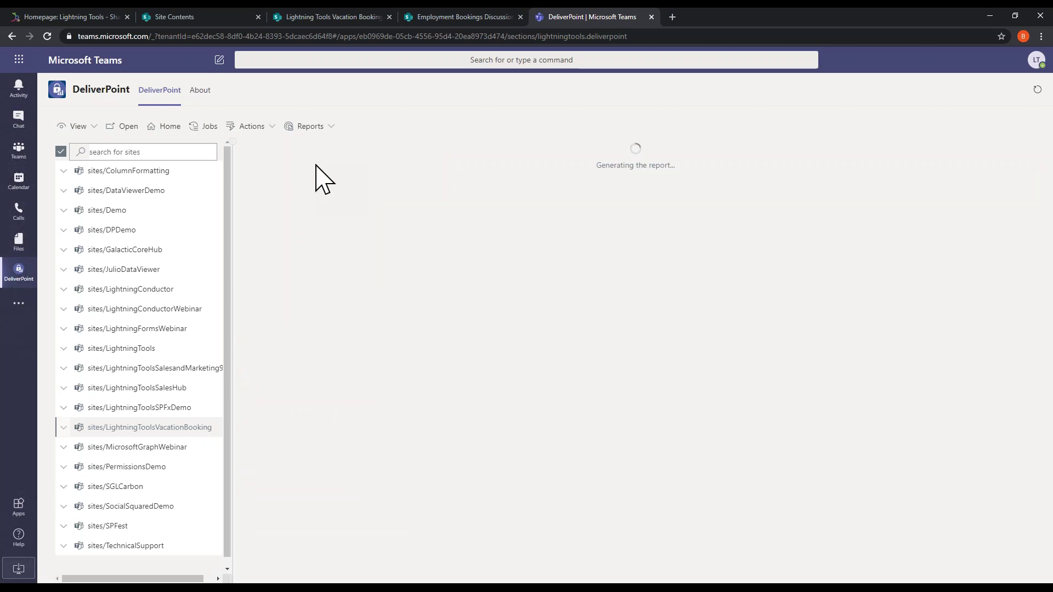
Step: Start the External Users report for the vacation booking team and review the available account management actions
left_click(334, 130)
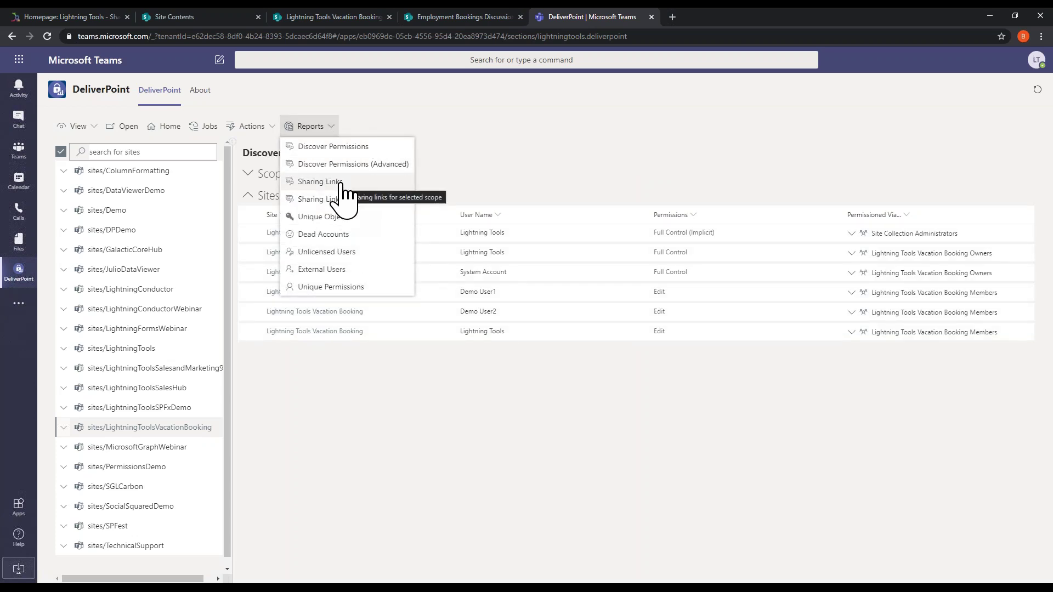
left_click(362, 270)
left_click(268, 241)
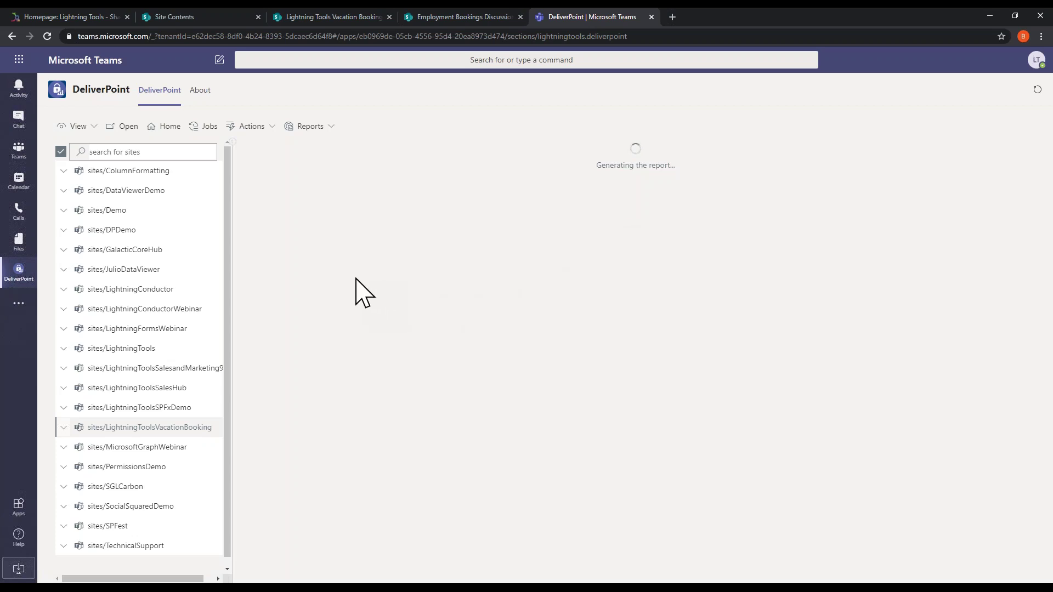
left_click(262, 130)
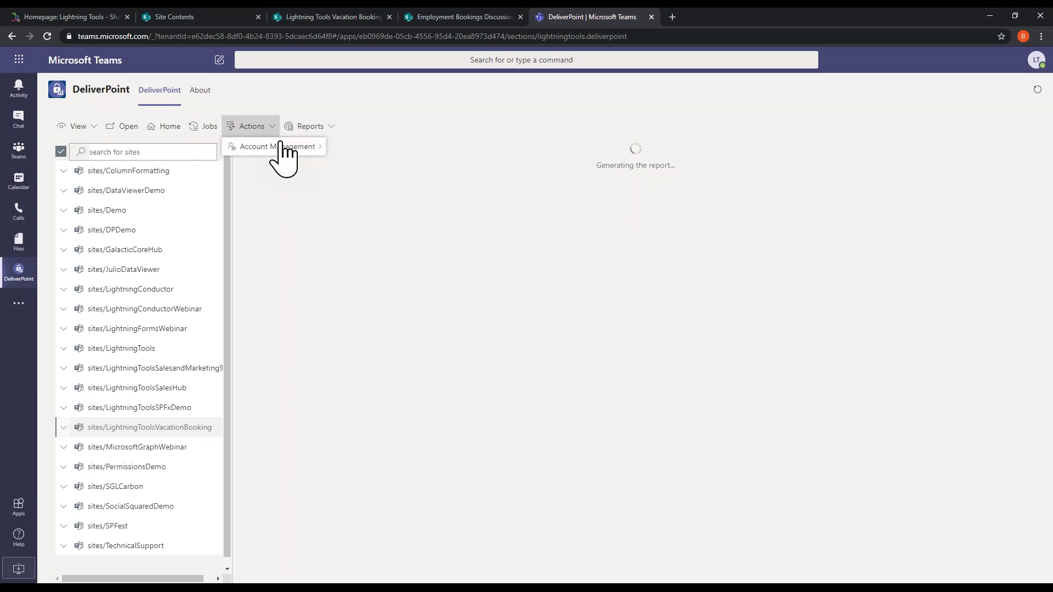
mouse_move(281, 147)
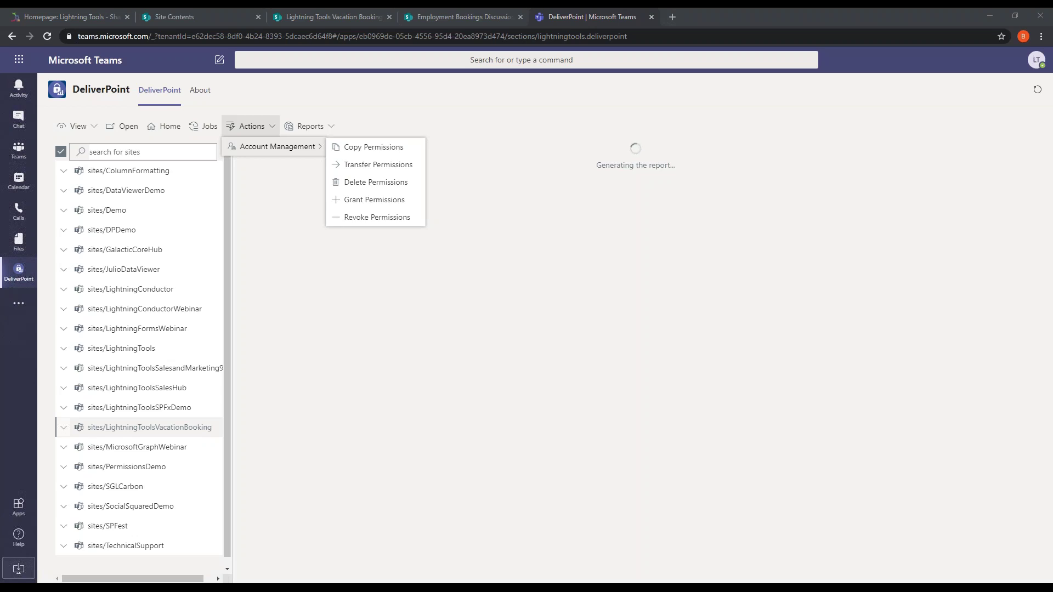
left_click(548, 276)
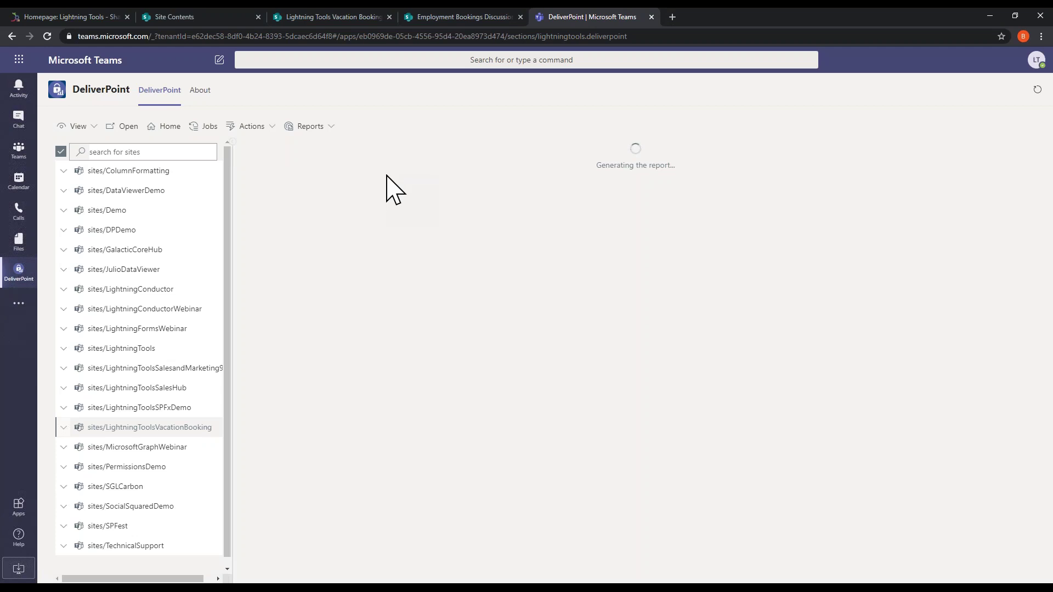
Step: Start the External Users report again for the vacation booking team
left_click(329, 127)
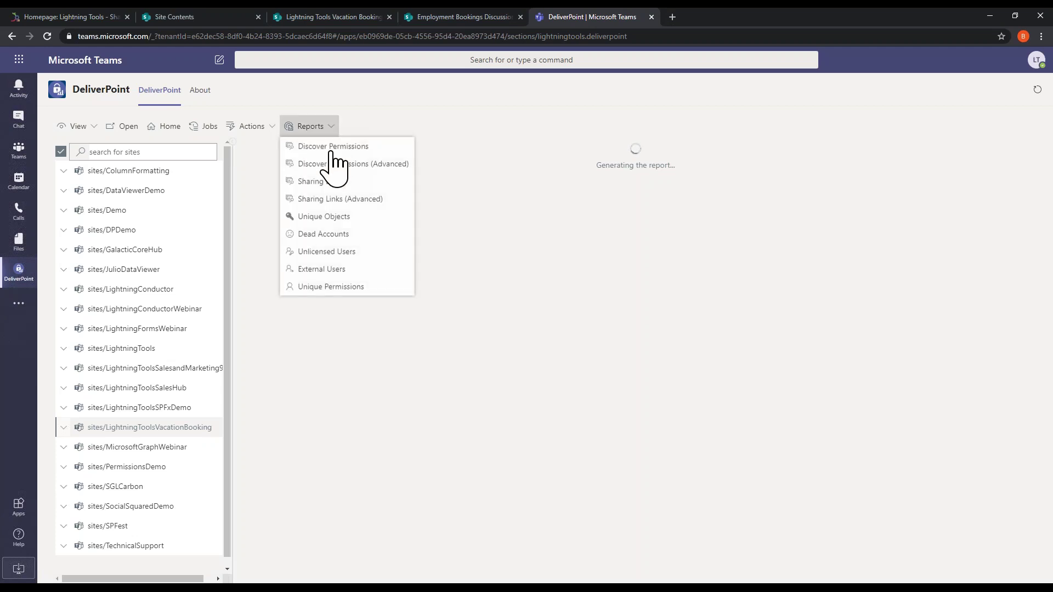
left_click(340, 269)
left_click(286, 242)
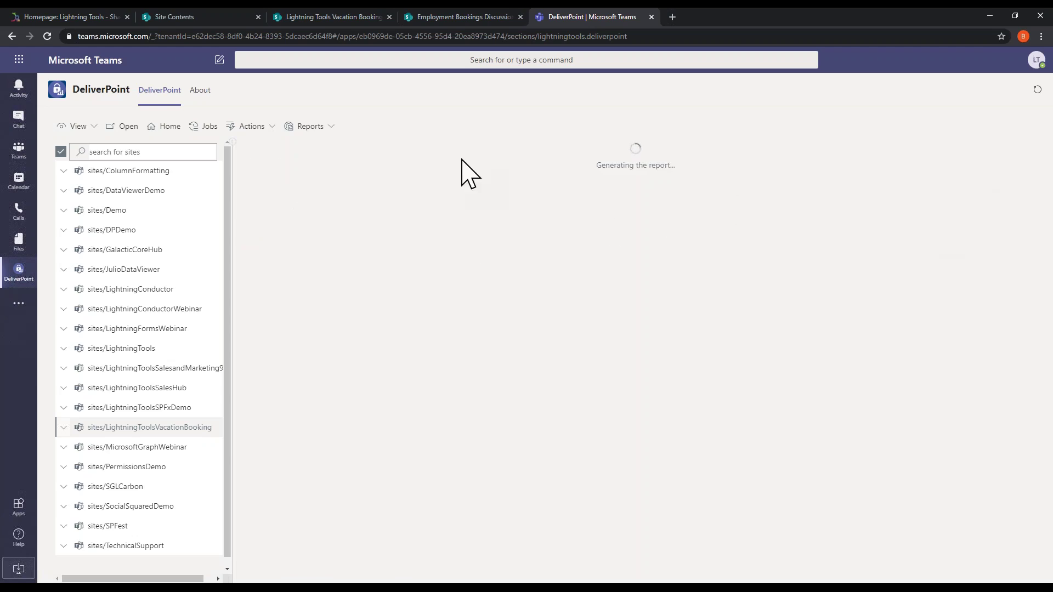
Step: Open the Transfer Permissions operation for the vacation booking team and review its fields and the other account management actions
left_click(267, 128)
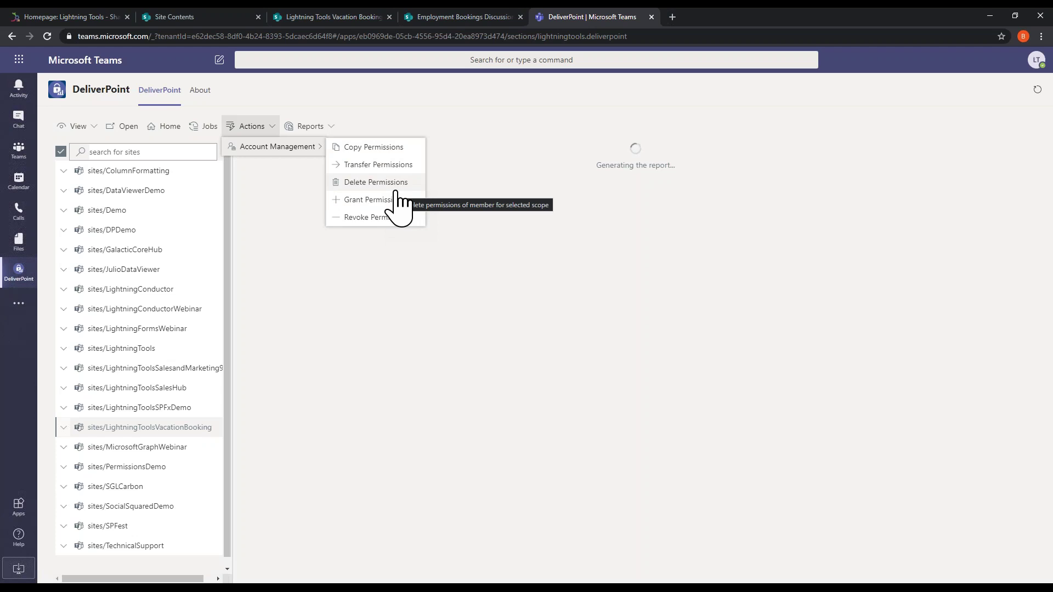
left_click(379, 165)
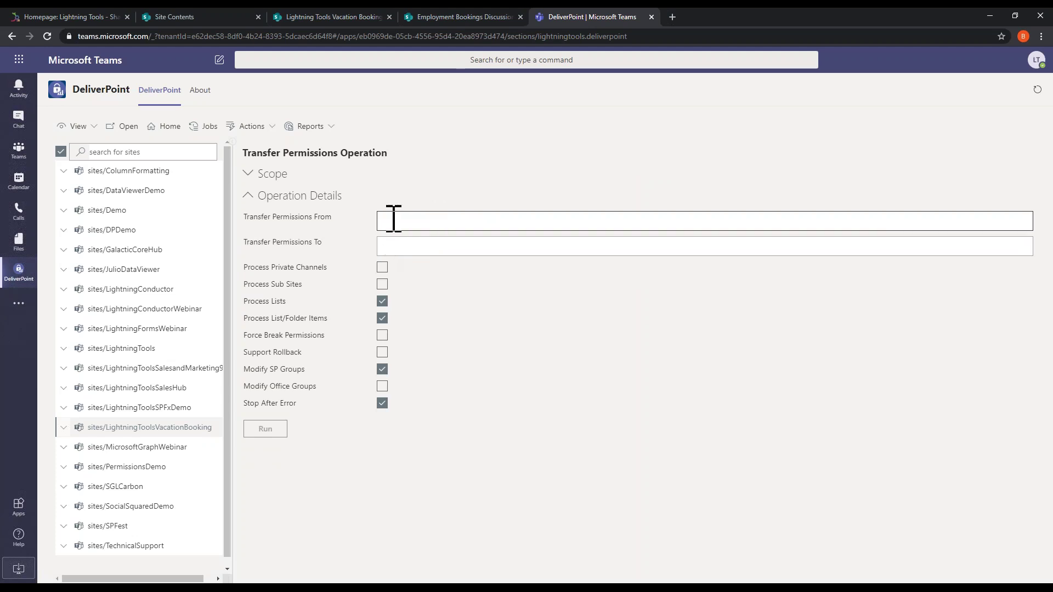
key("Tab")
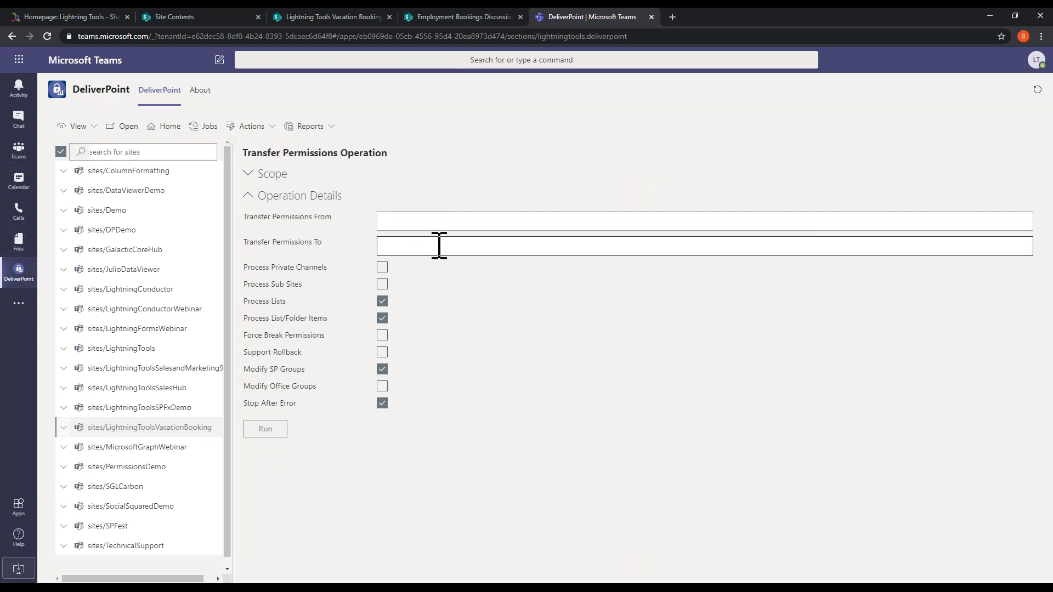
left_click(274, 131)
mouse_move(275, 147)
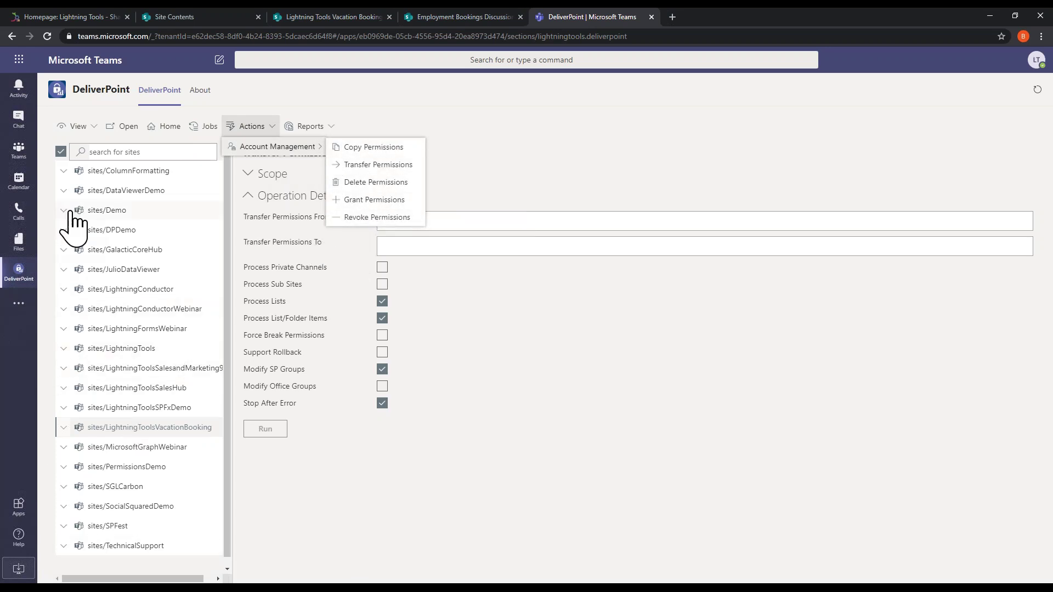
Step: Select the team sites from sites/LightningFormsWebinar through sites/LightningToolsVacationBooking and review the reports and account management actions offered for them
left_click_drag(189, 415, 148, 329)
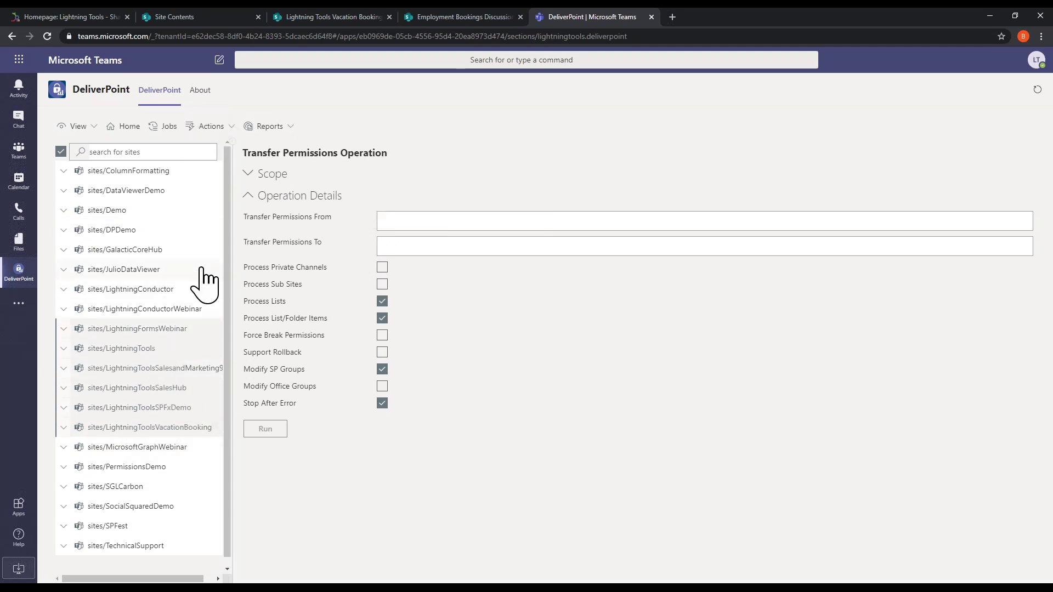
left_click(269, 126)
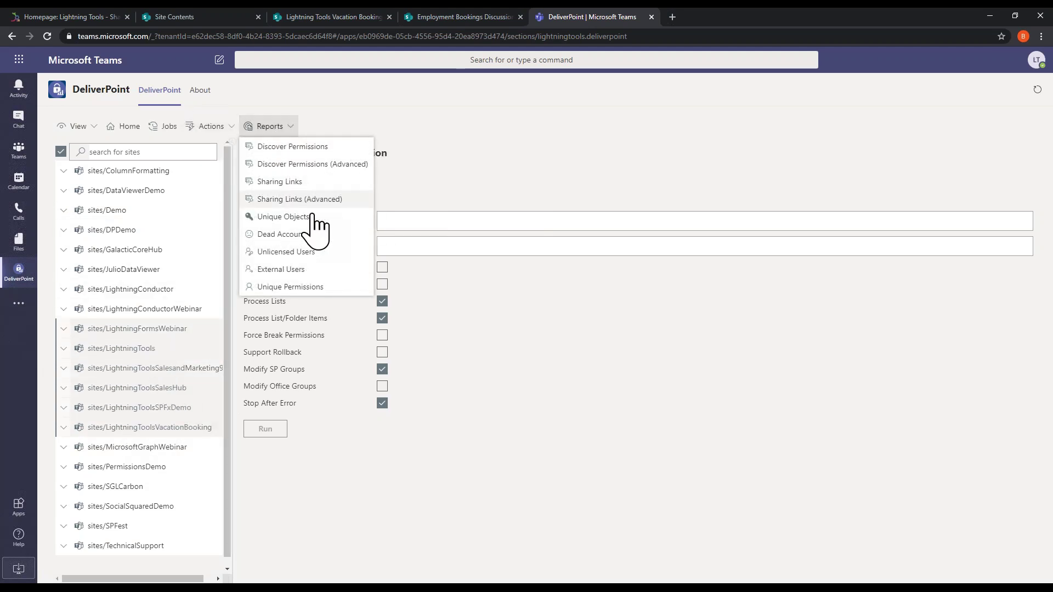
left_click(230, 126)
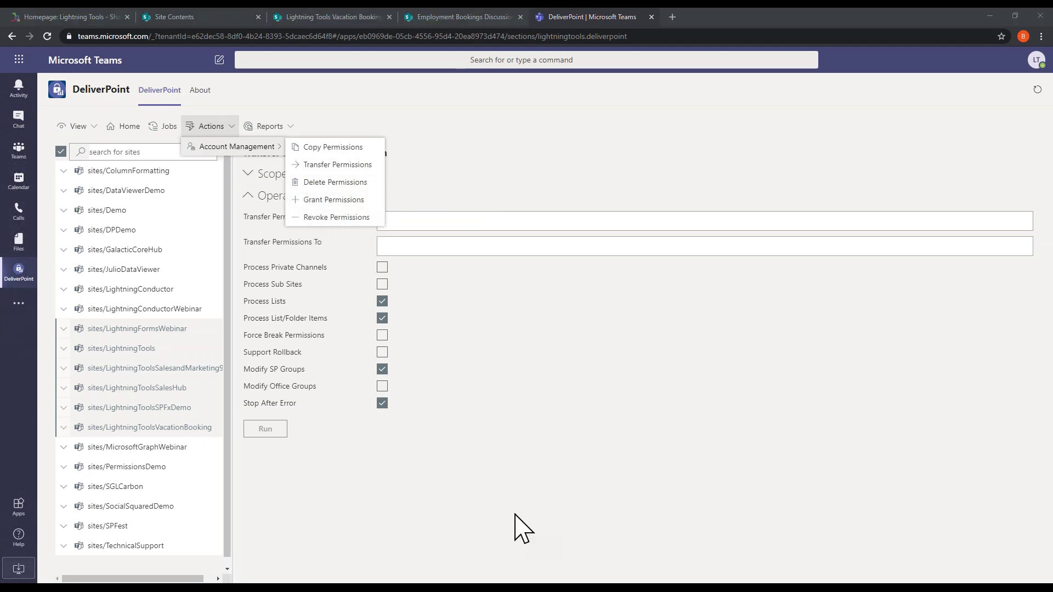
Step: Look at the hub sites in Hub Sites View and return to Teams View
left_click(78, 126)
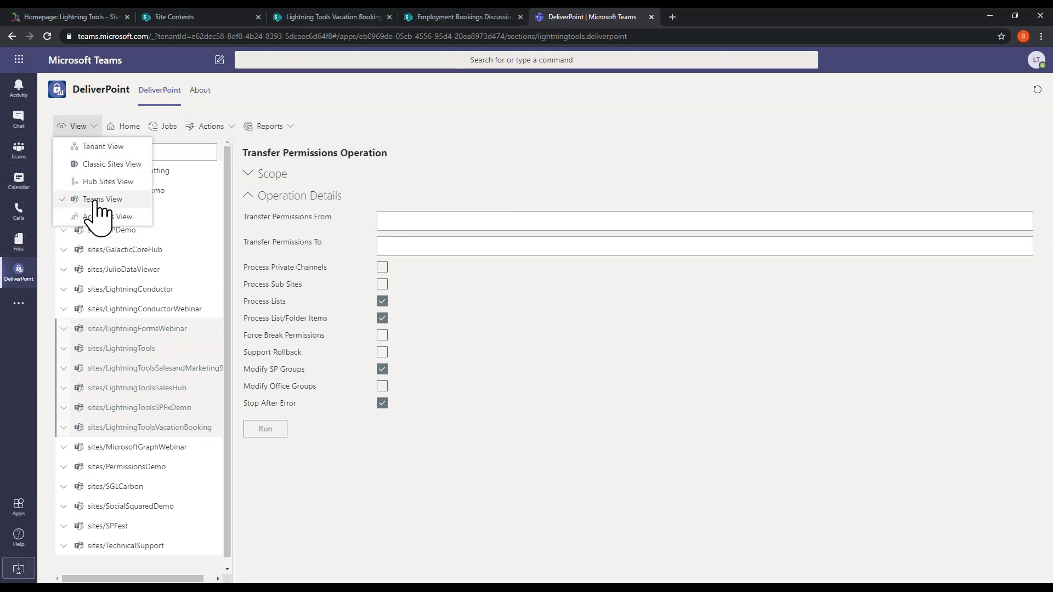
left_click(93, 186)
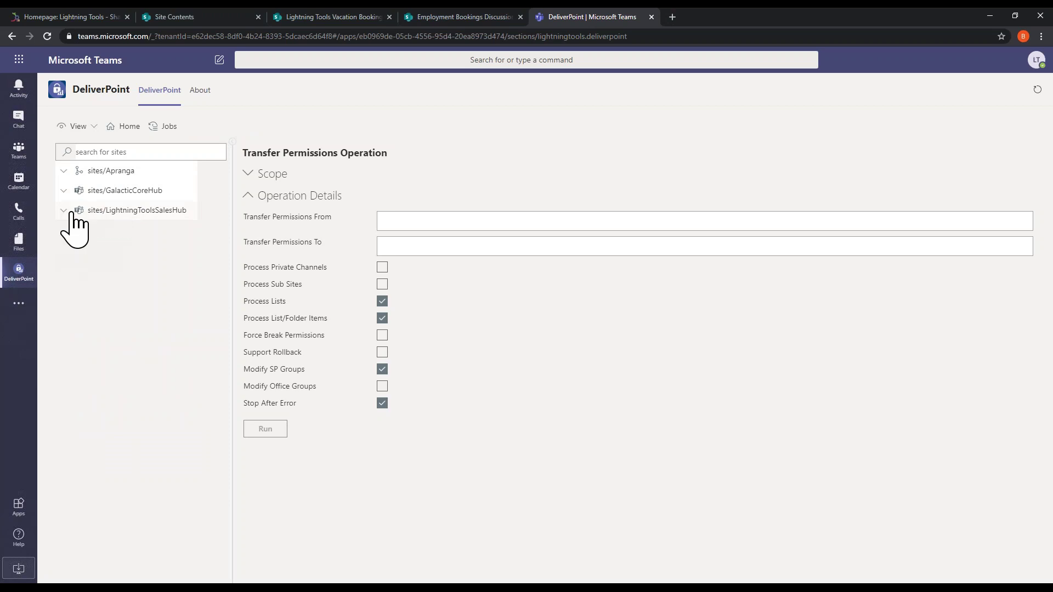
left_click(77, 126)
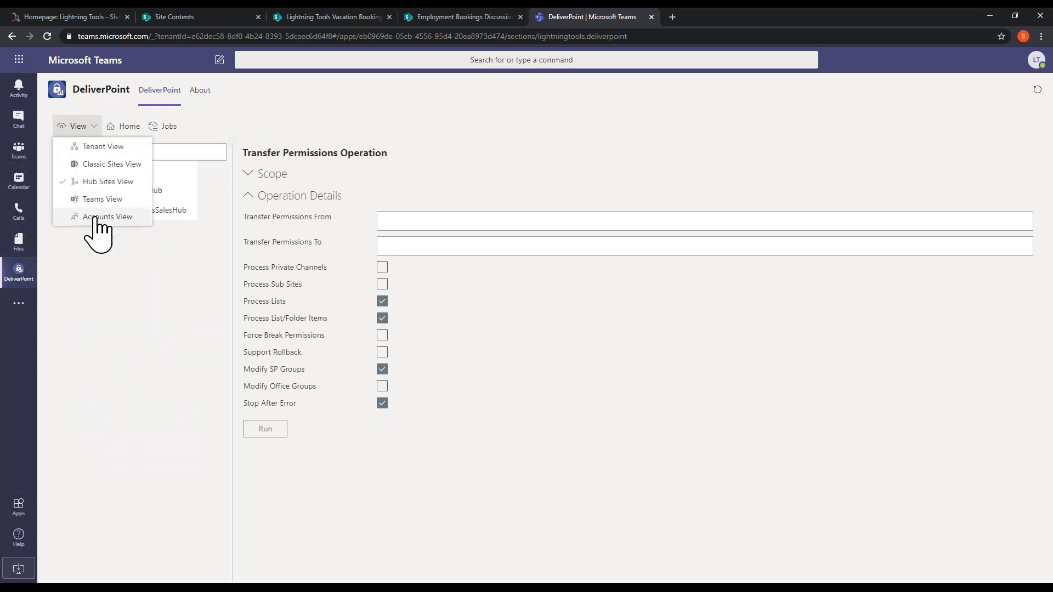
left_click(100, 200)
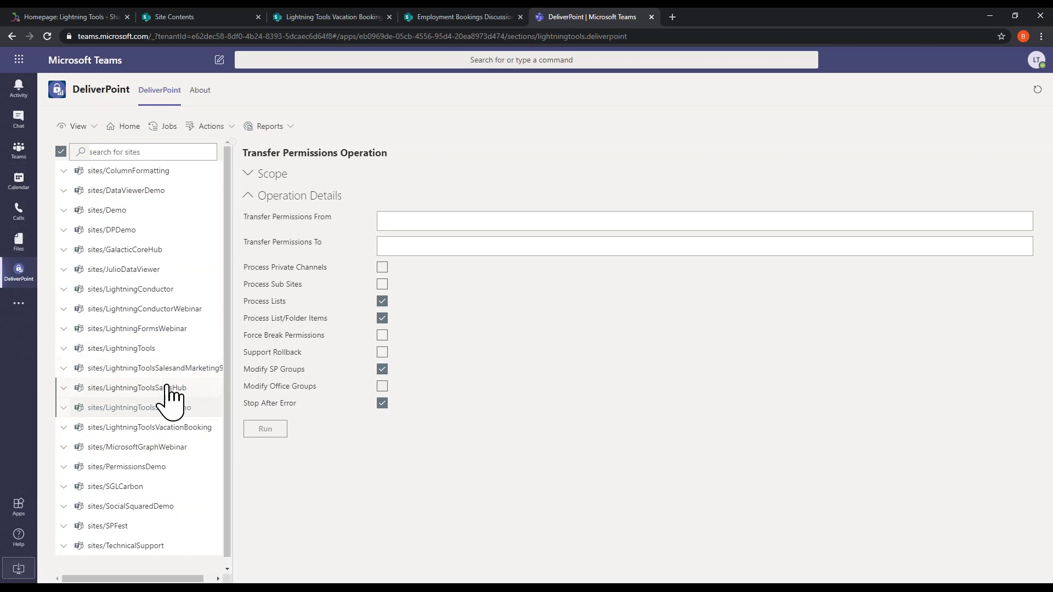
Step: Select only sites/LightningToolsVacationBooking and run the Discover Permissions report again
left_click(178, 427)
left_click(320, 130)
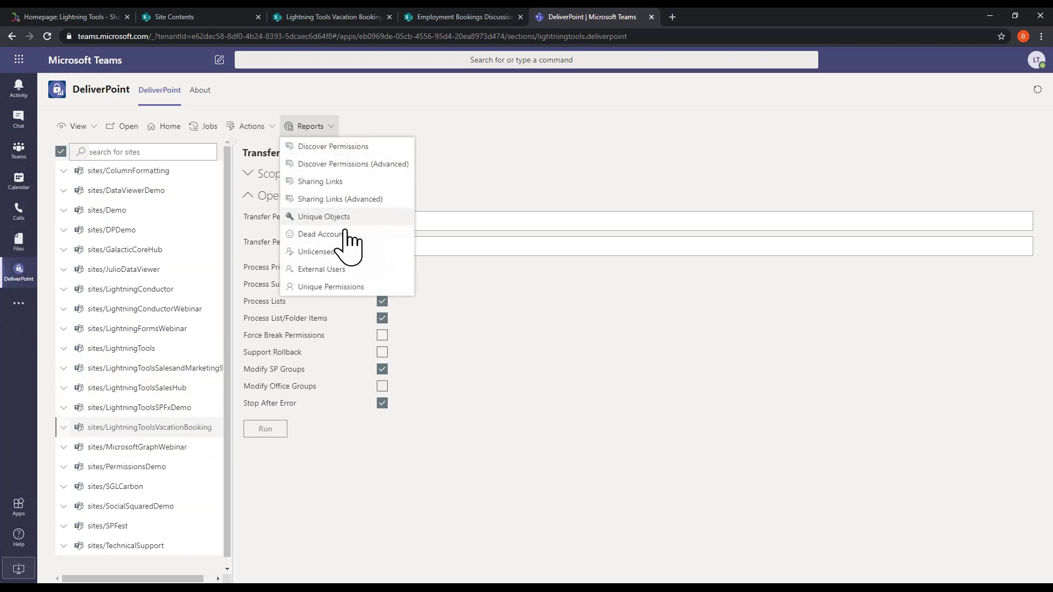
left_click(333, 160)
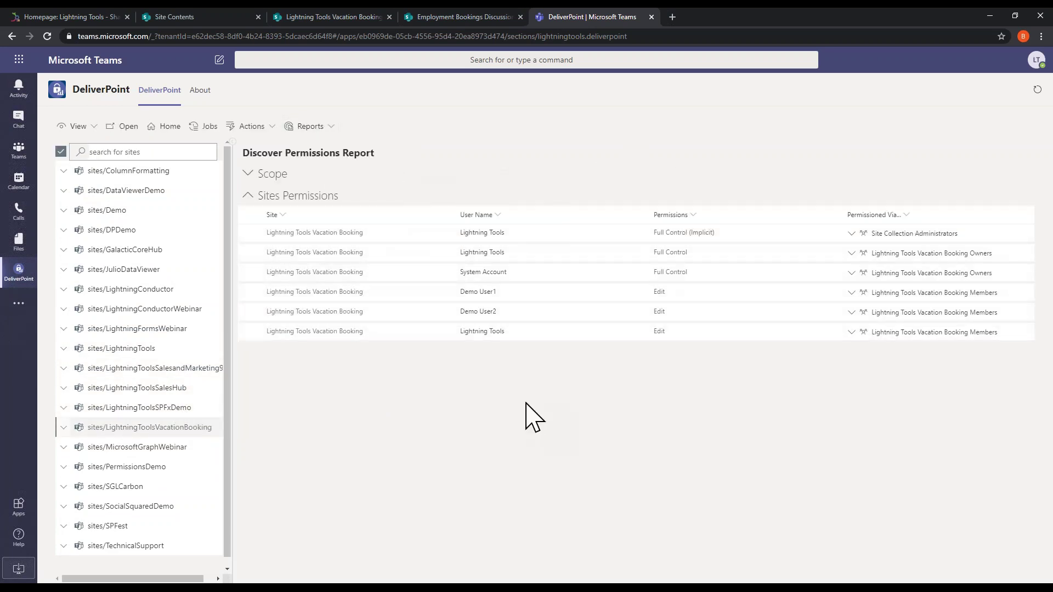
Step: Run the External Users report for sites/LightningToolsVacationBooking
left_click(332, 127)
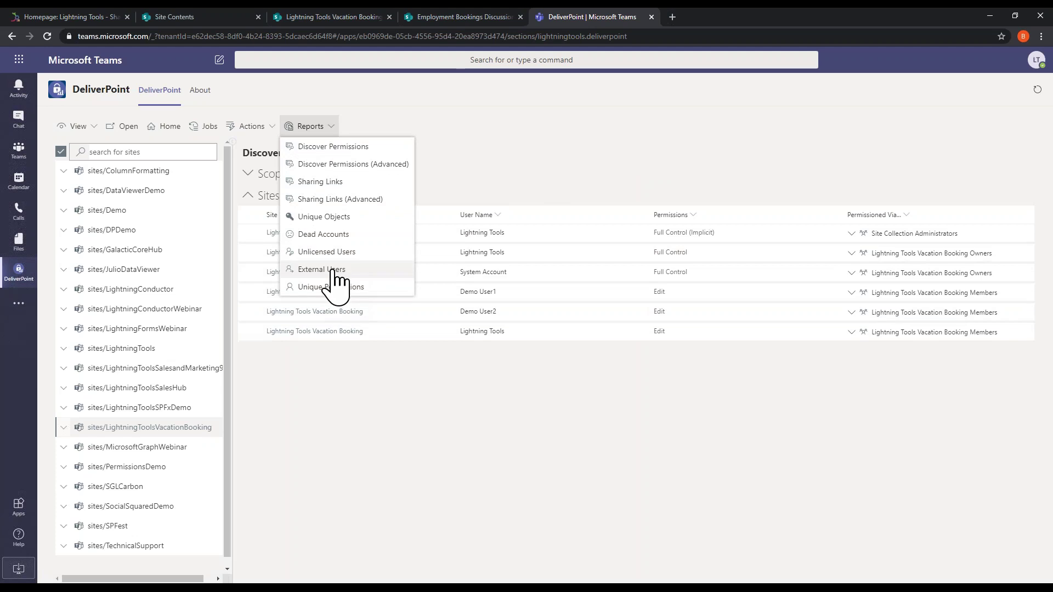
left_click(332, 271)
left_click(289, 240)
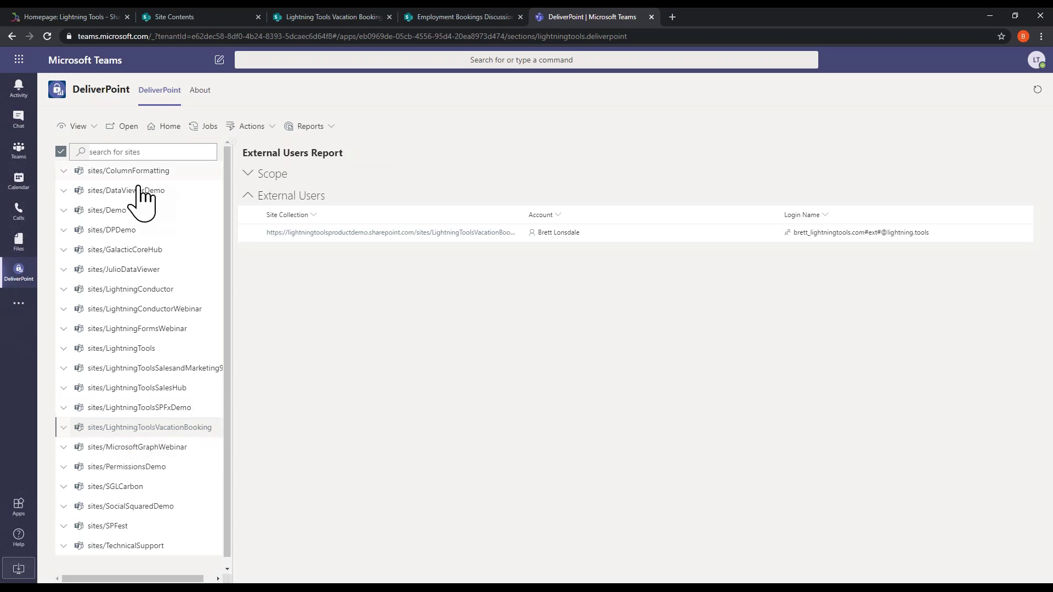
Step: Switch the site tree to Hub Sites View and expand sites/LightningToolsSalesHub to show its associated sites
left_click(88, 128)
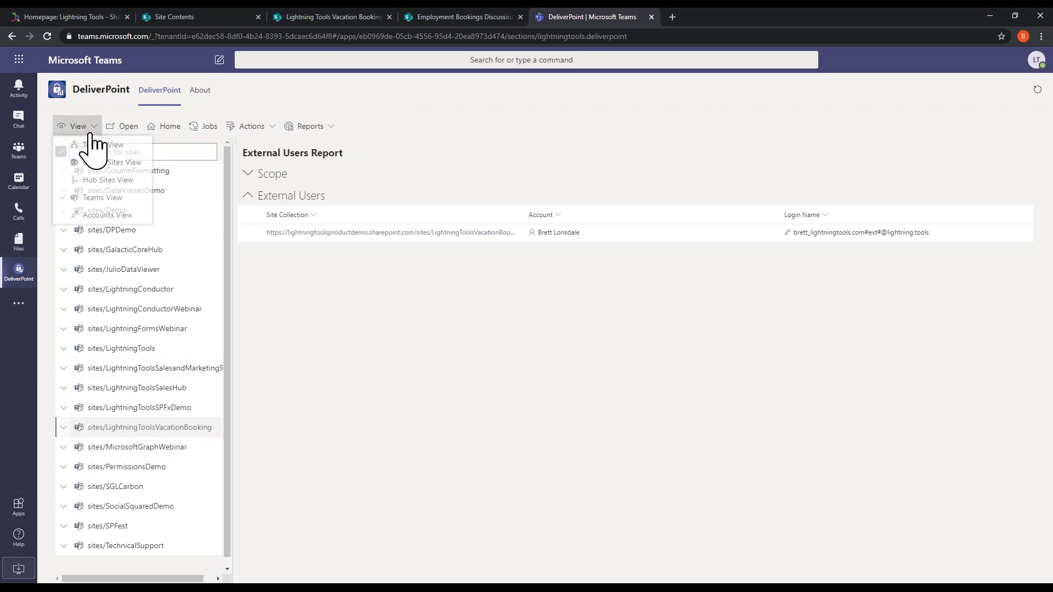
left_click(102, 184)
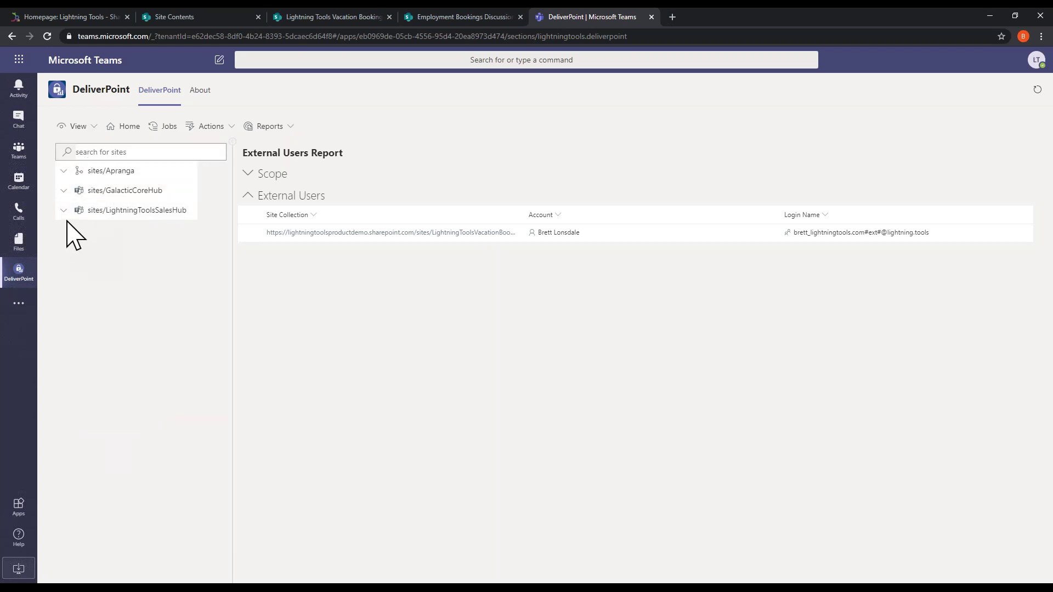
left_click(63, 210)
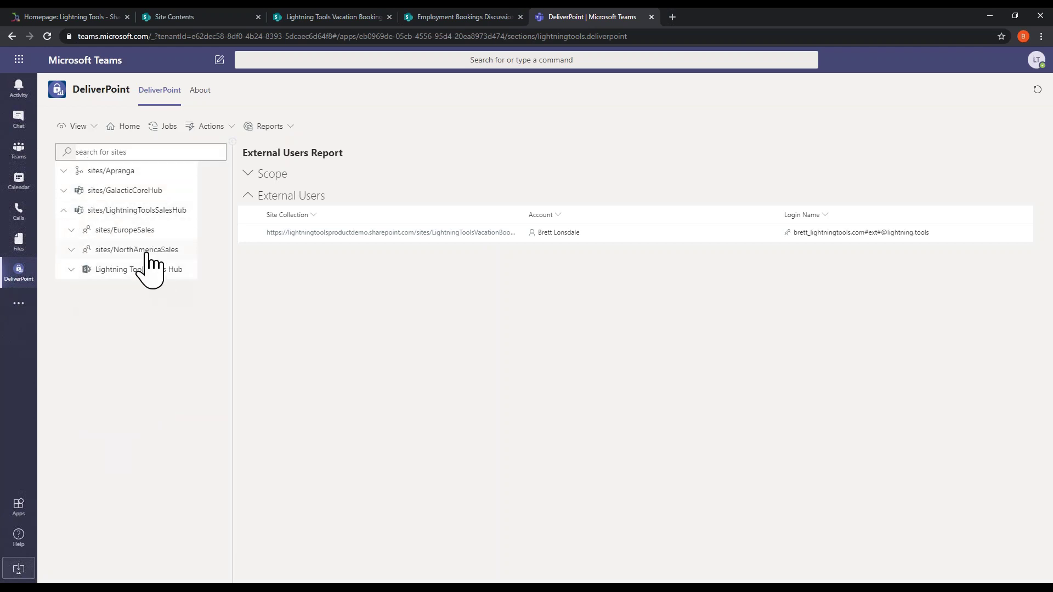
Step: Run the Discover Permissions report for sites/LightningToolsSalesHub and expand Demo User4's access path through Lightning Tools Sales Hub Members and Accounts Payable
left_click(132, 212)
left_click(317, 127)
left_click(329, 164)
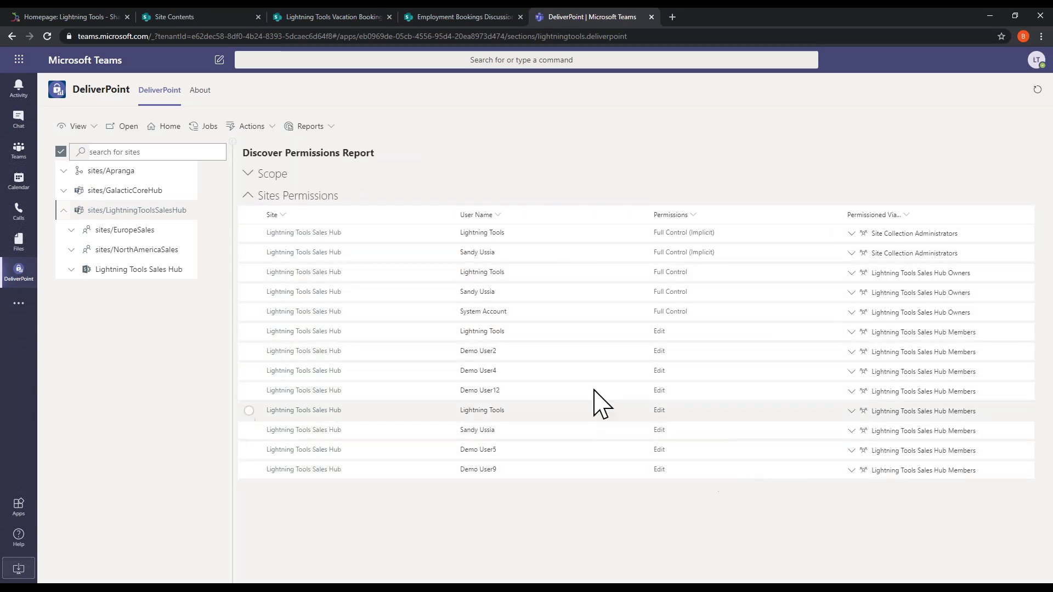
left_click(851, 372)
left_click(859, 385)
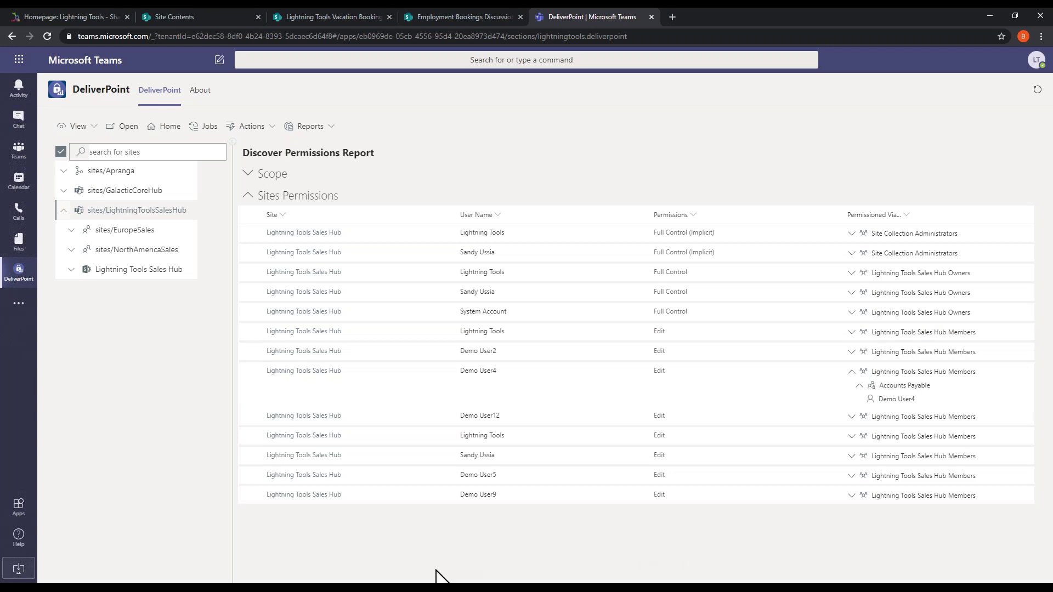
Step: Switch to the running PowerPoint slide show and advance from the DeliverPoint slide to the Questions slide
mouse_move(197, 586)
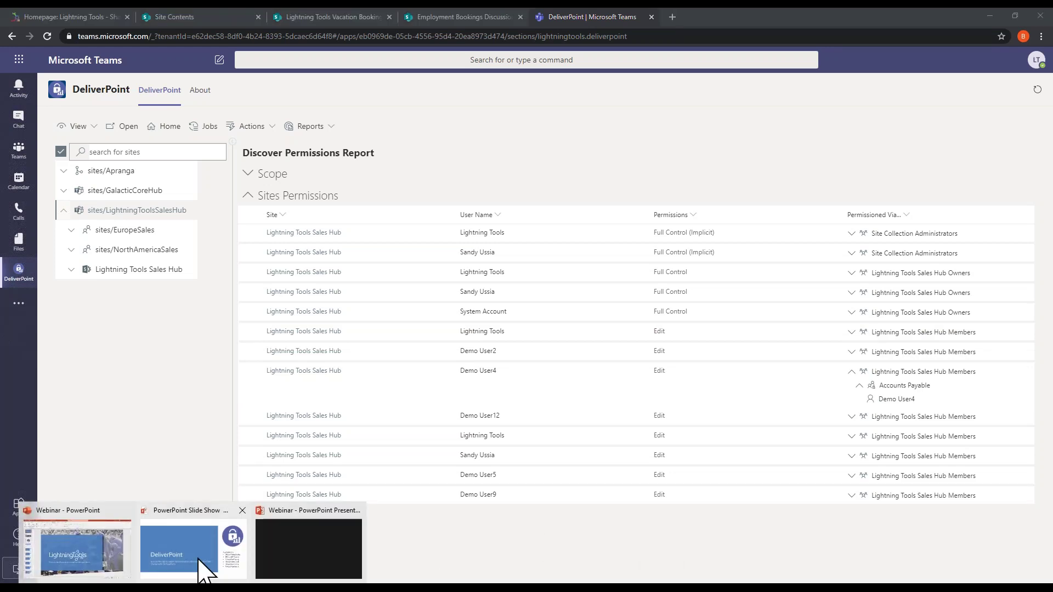
left_click(200, 568)
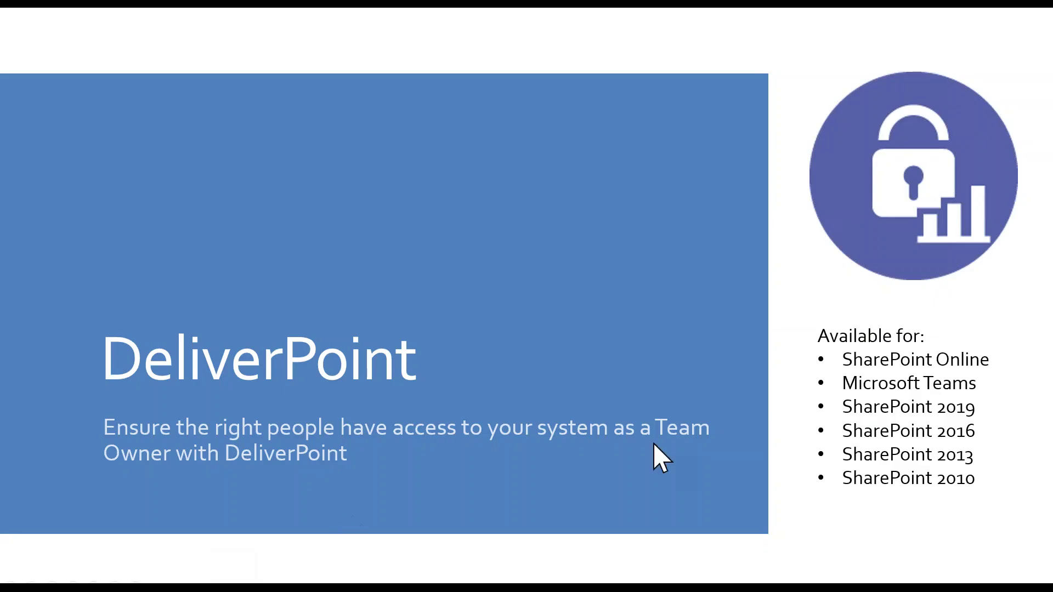
left_click(680, 386)
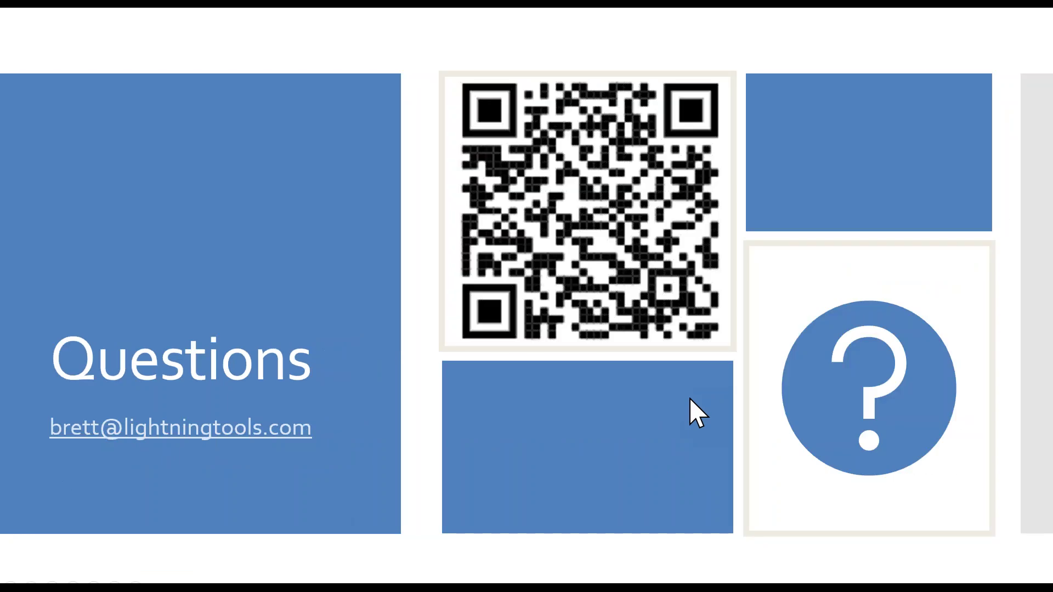